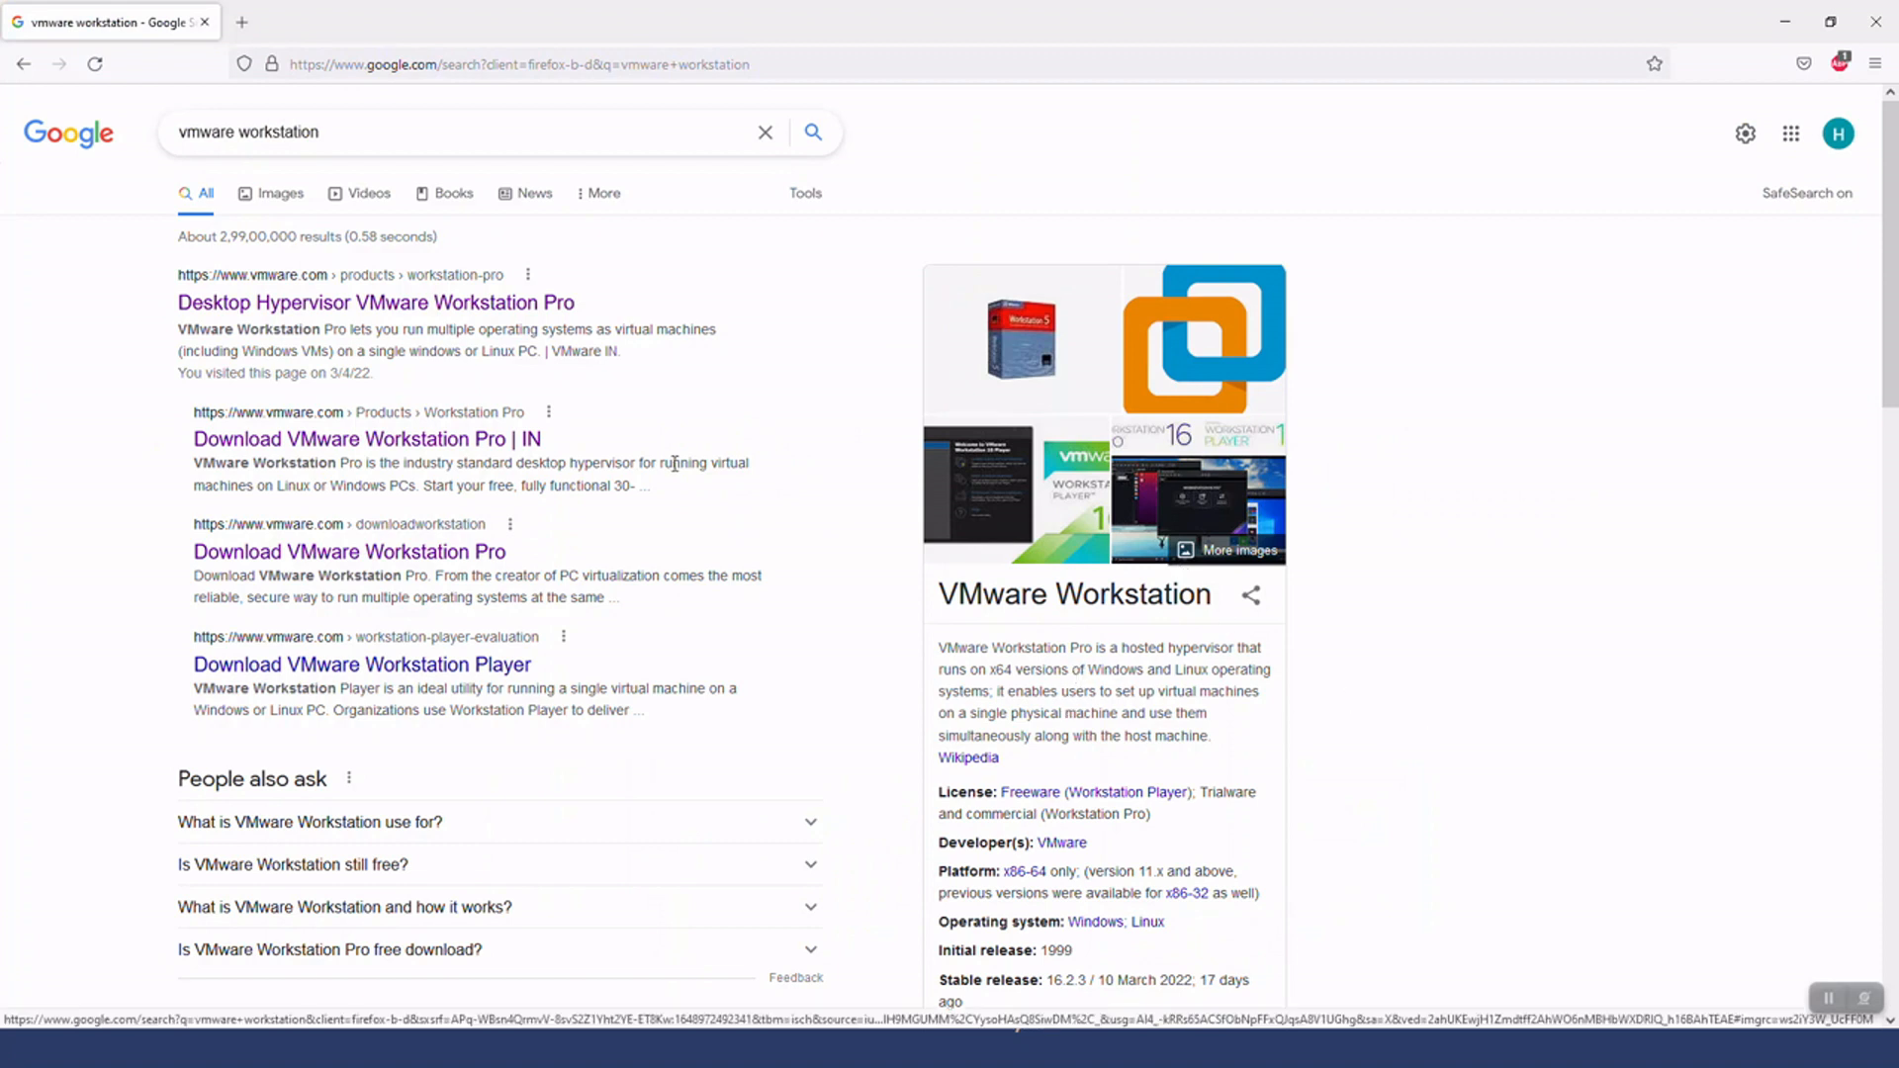
Open the Desktop Hypervisor VMware Workstation Pro search result in a new tab and go to the Workstation 16 Pro trial download page
{"action": "right_click", "coordinate": [364, 305]}
{"action": "left_click", "coordinate": [381, 318]}
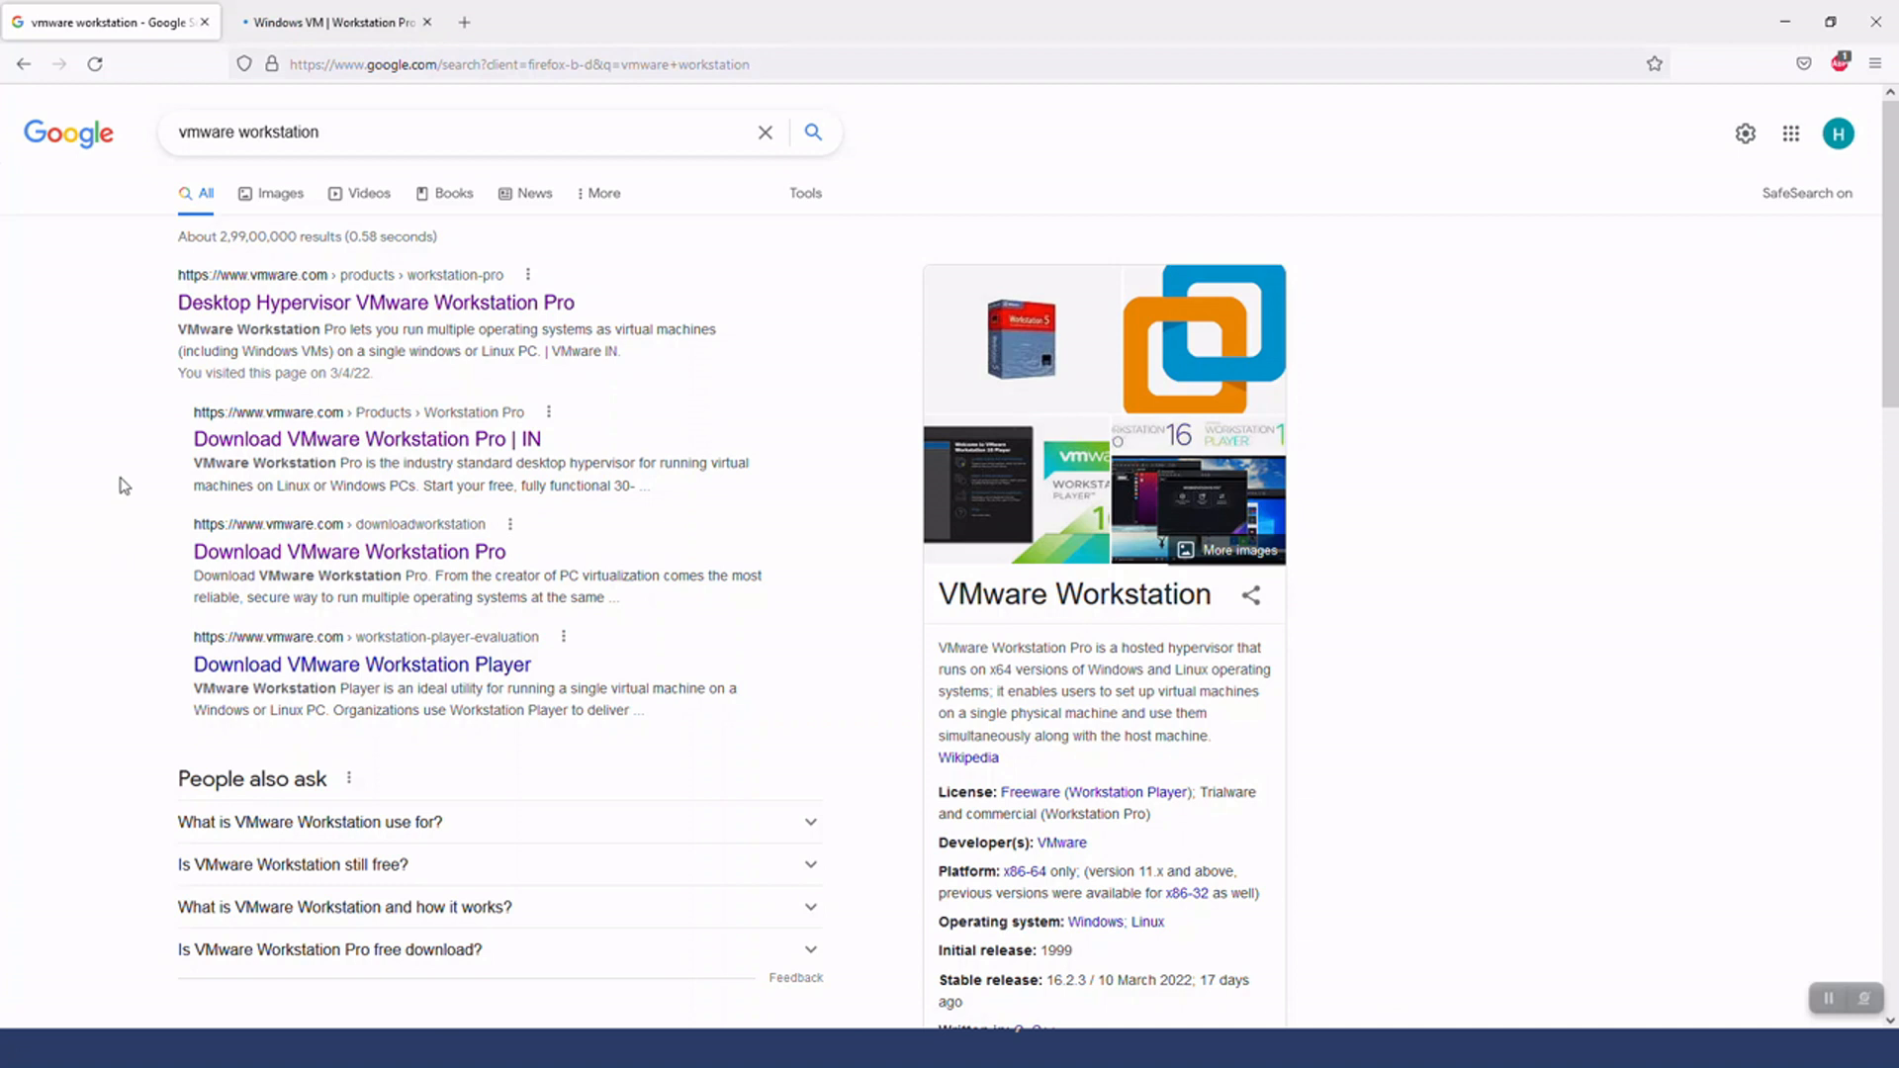
{"action": "left_click", "coordinate": [315, 31]}
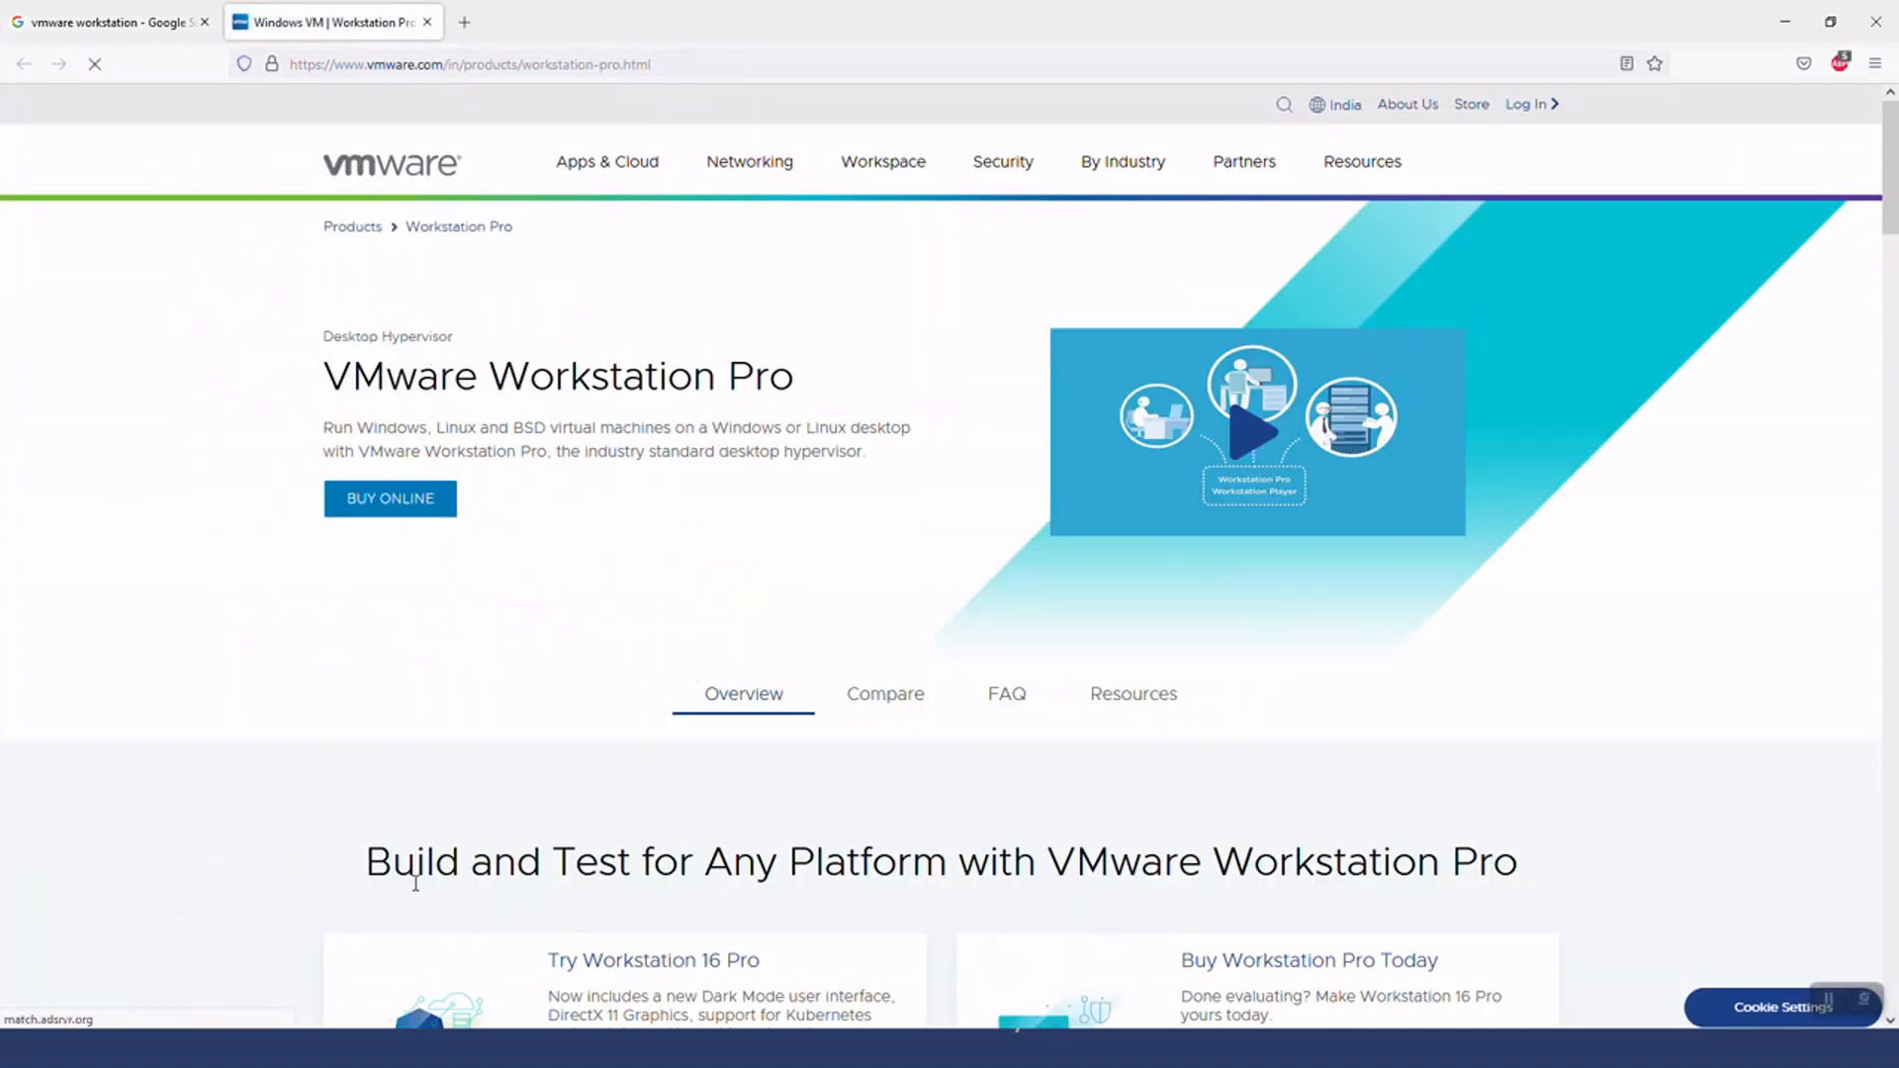
{"action": "scroll", "coordinate": [412, 883], "scroll_direction": "down", "scroll_amount": 2}
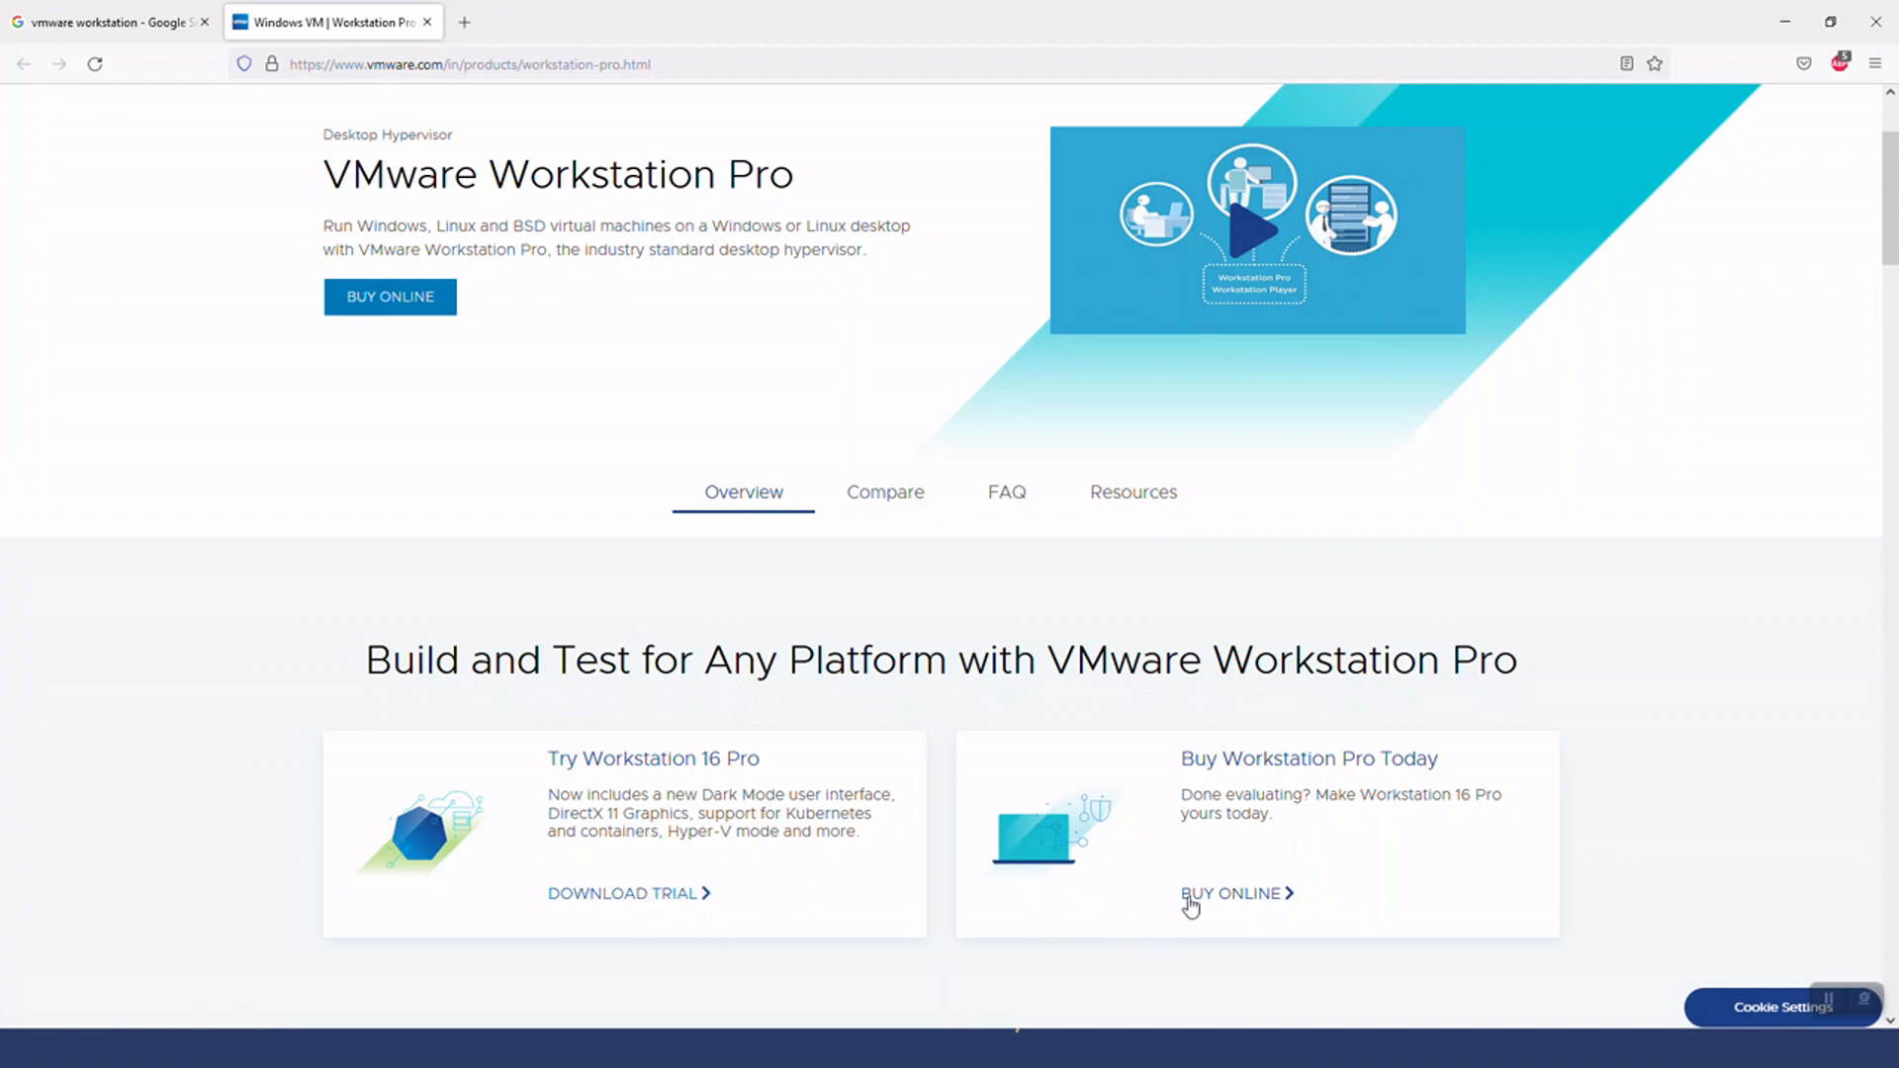
{"action": "left_click", "coordinate": [596, 896]}
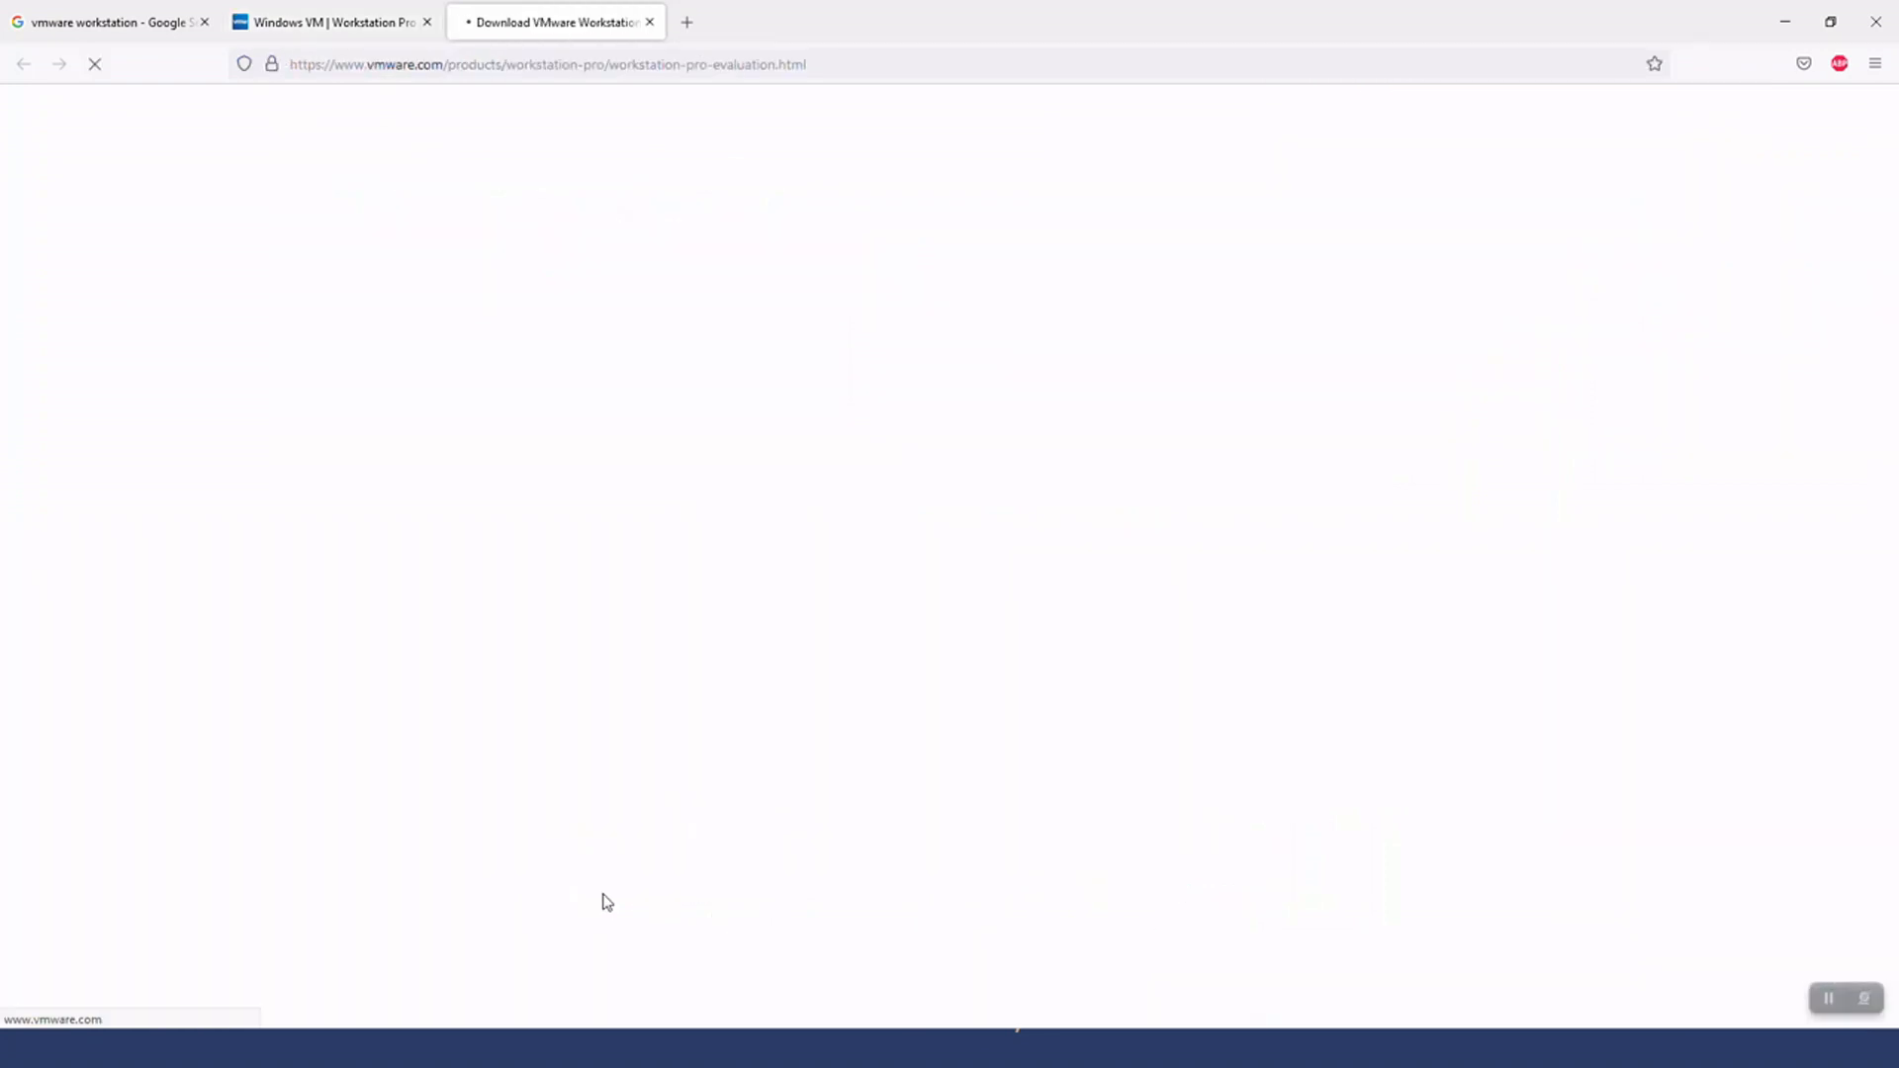
Request the Workstation 16 Pro for Windows installer download, then cancel saving the file
{"action": "scroll", "coordinate": [335, 686], "scroll_direction": "down", "scroll_amount": 6}
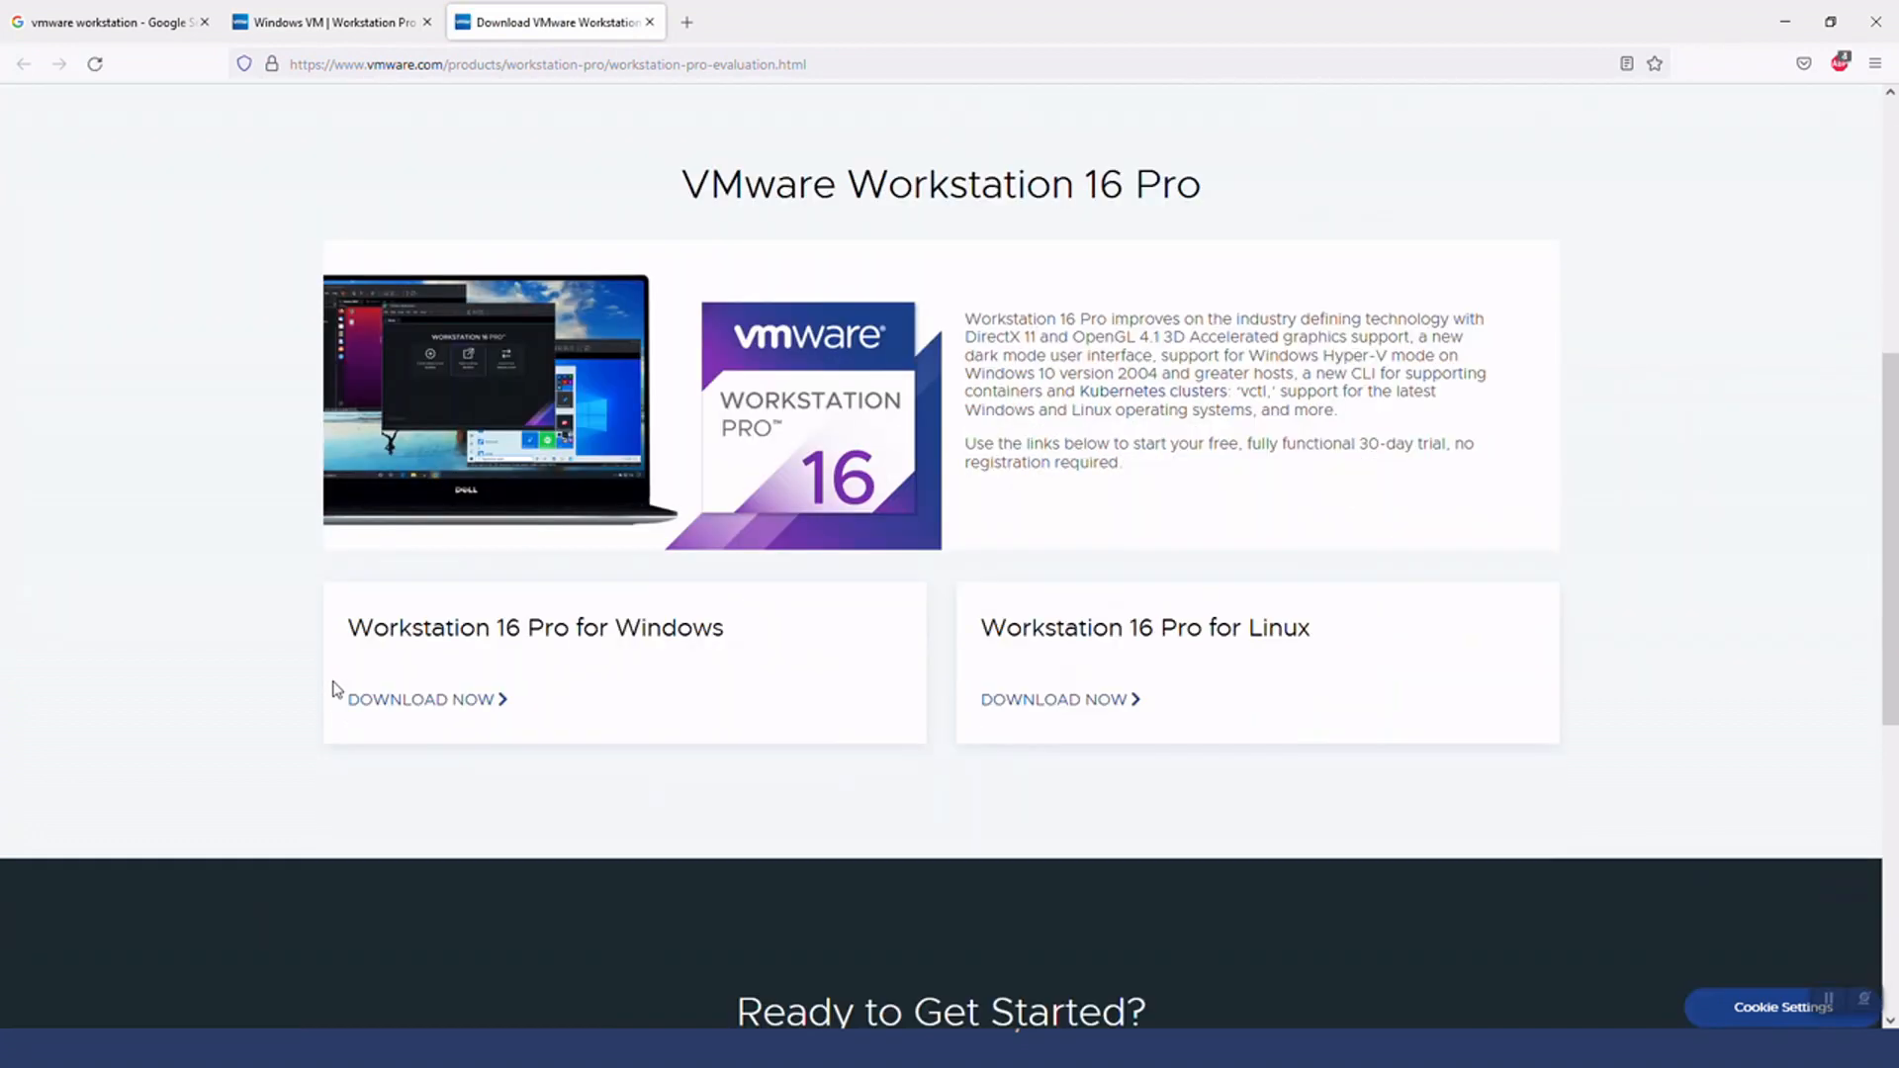
{"action": "left_click", "coordinate": [425, 704]}
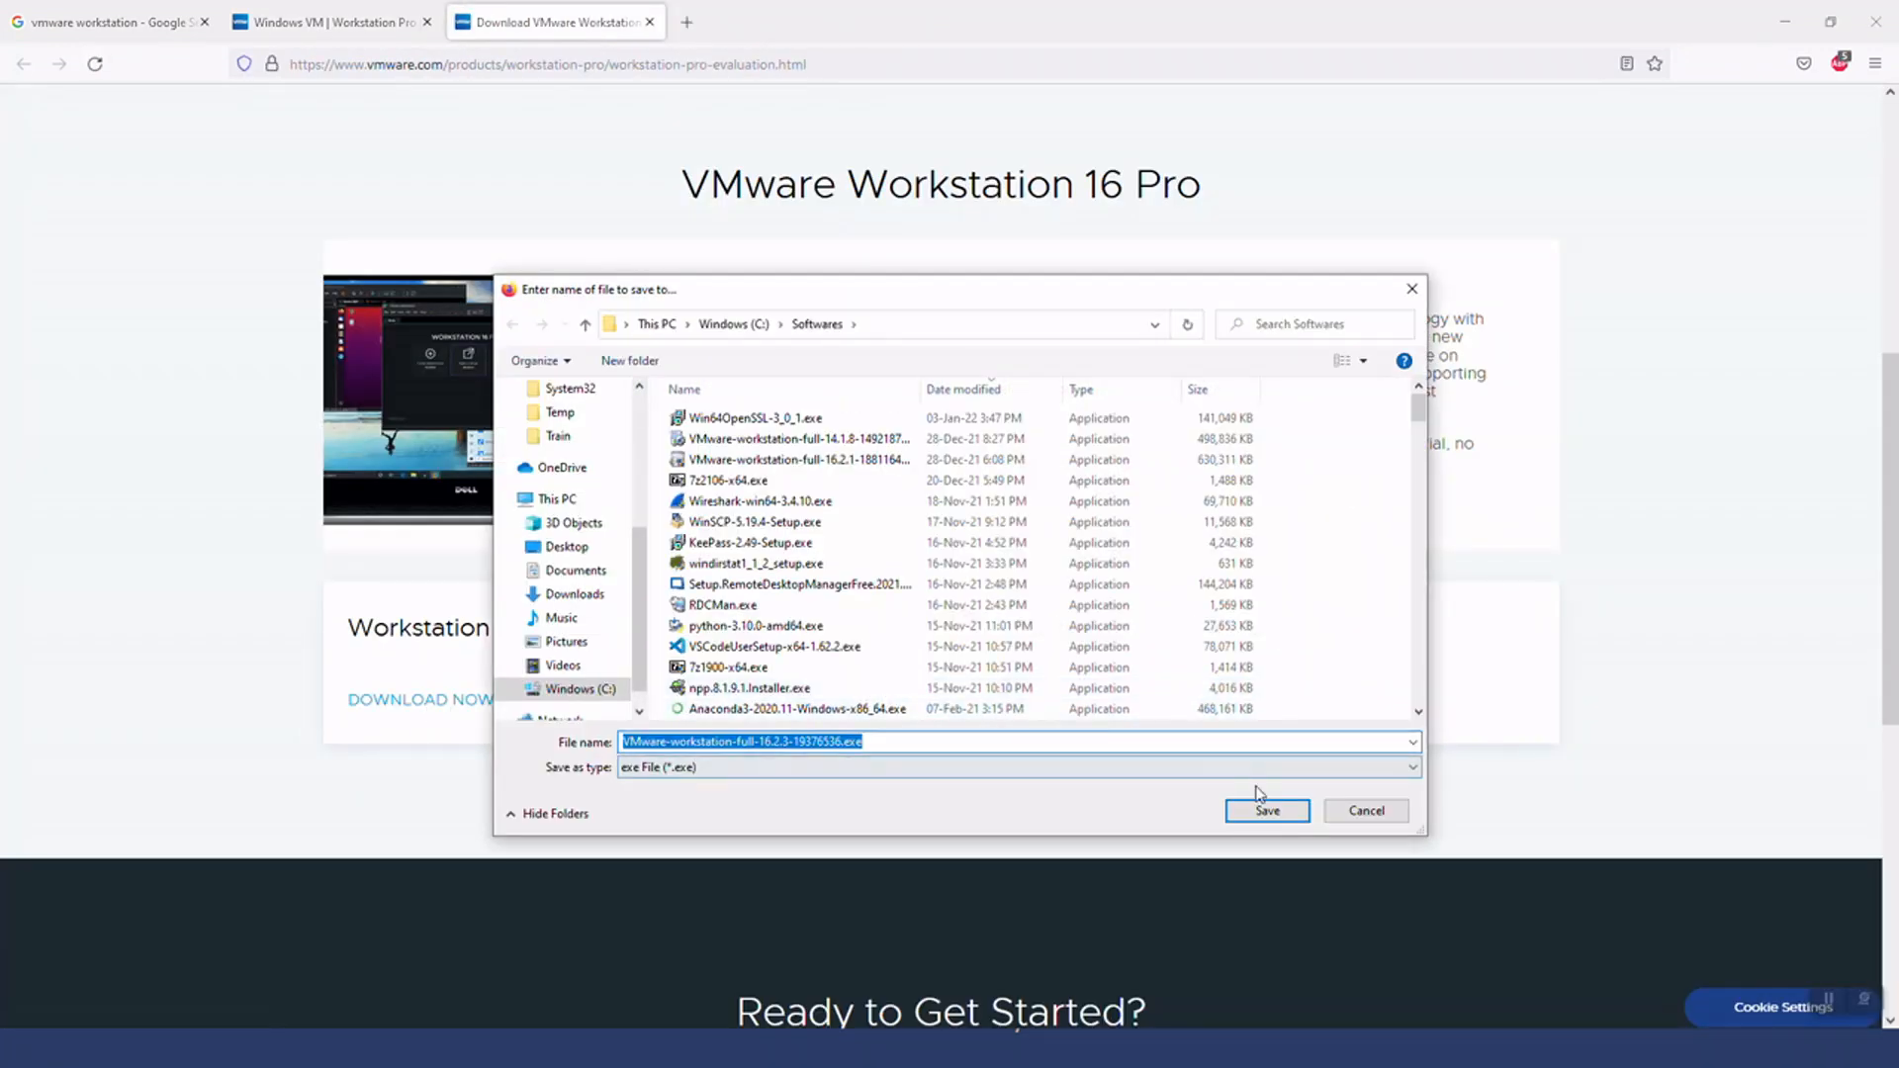
{"action": "left_click", "coordinate": [1387, 812]}
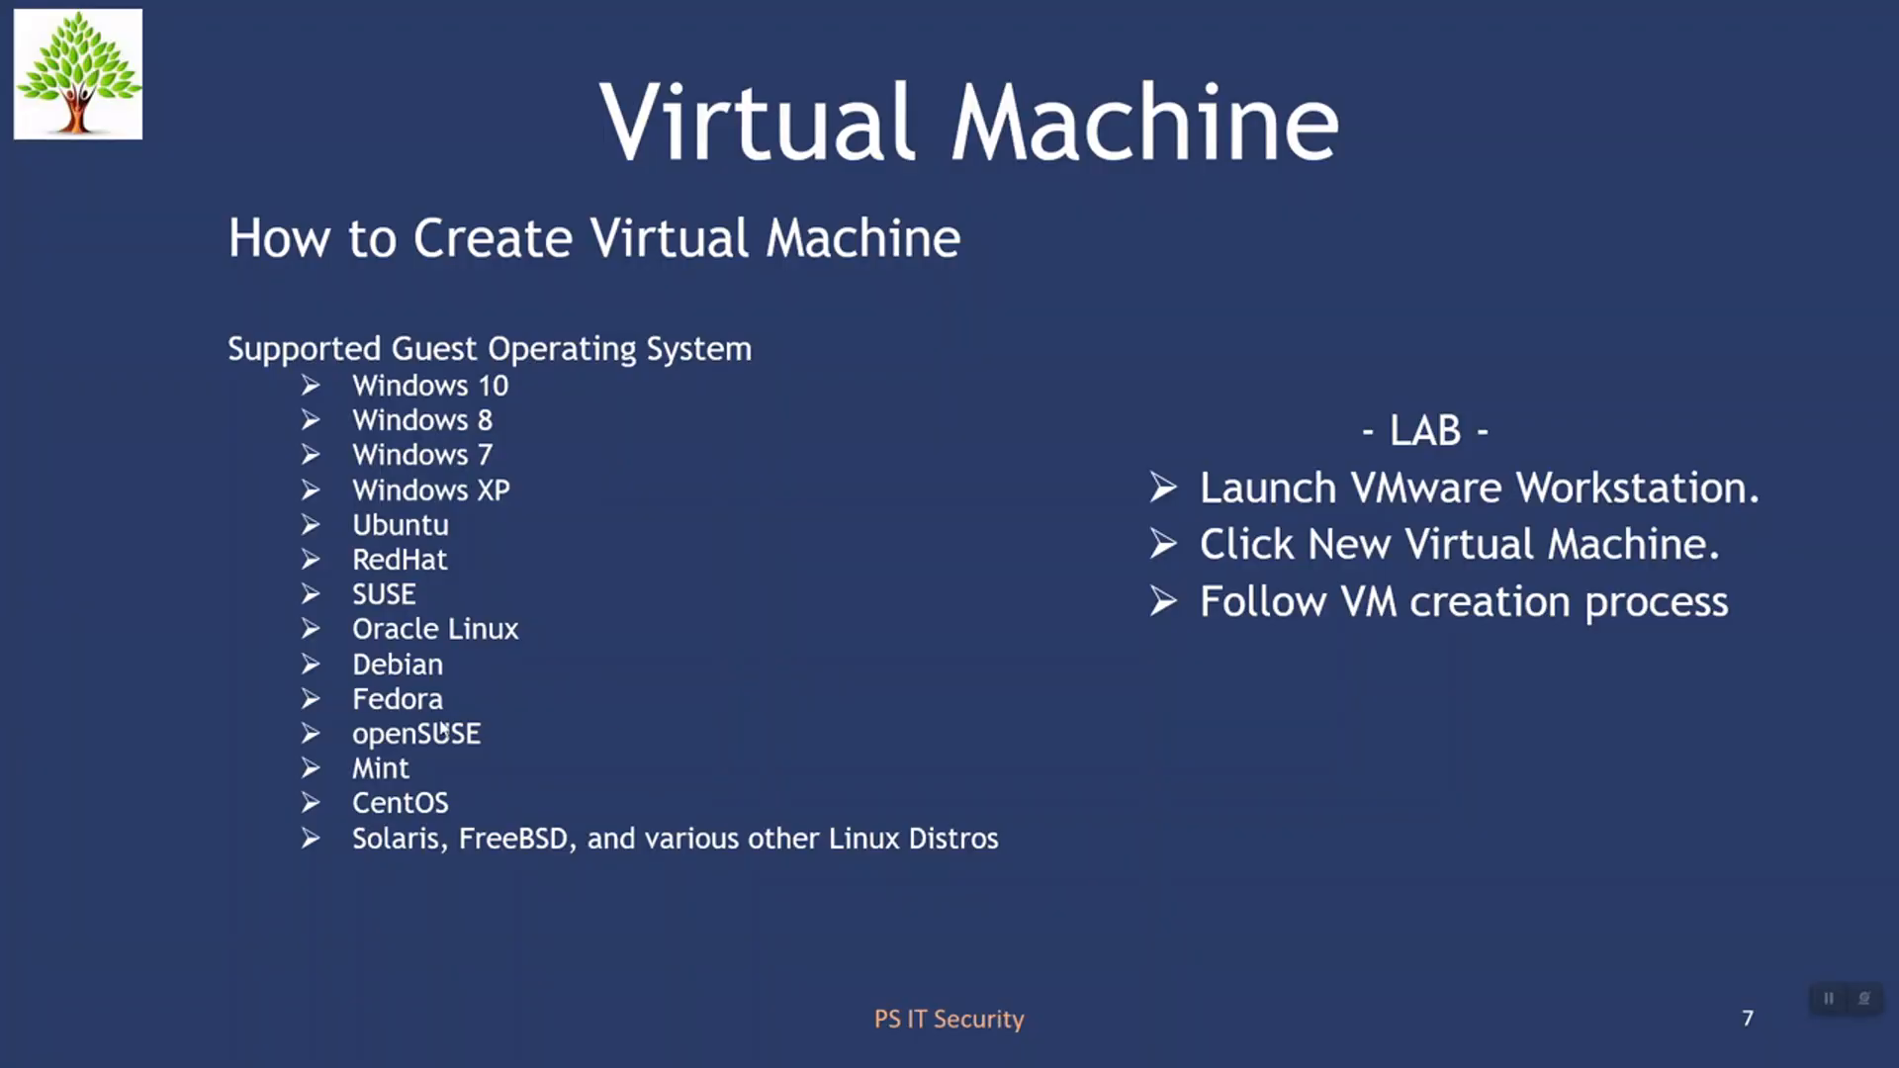
Search the computer for vmware and launch VMware Workstation Pro
{"action": "key", "text": "super"}
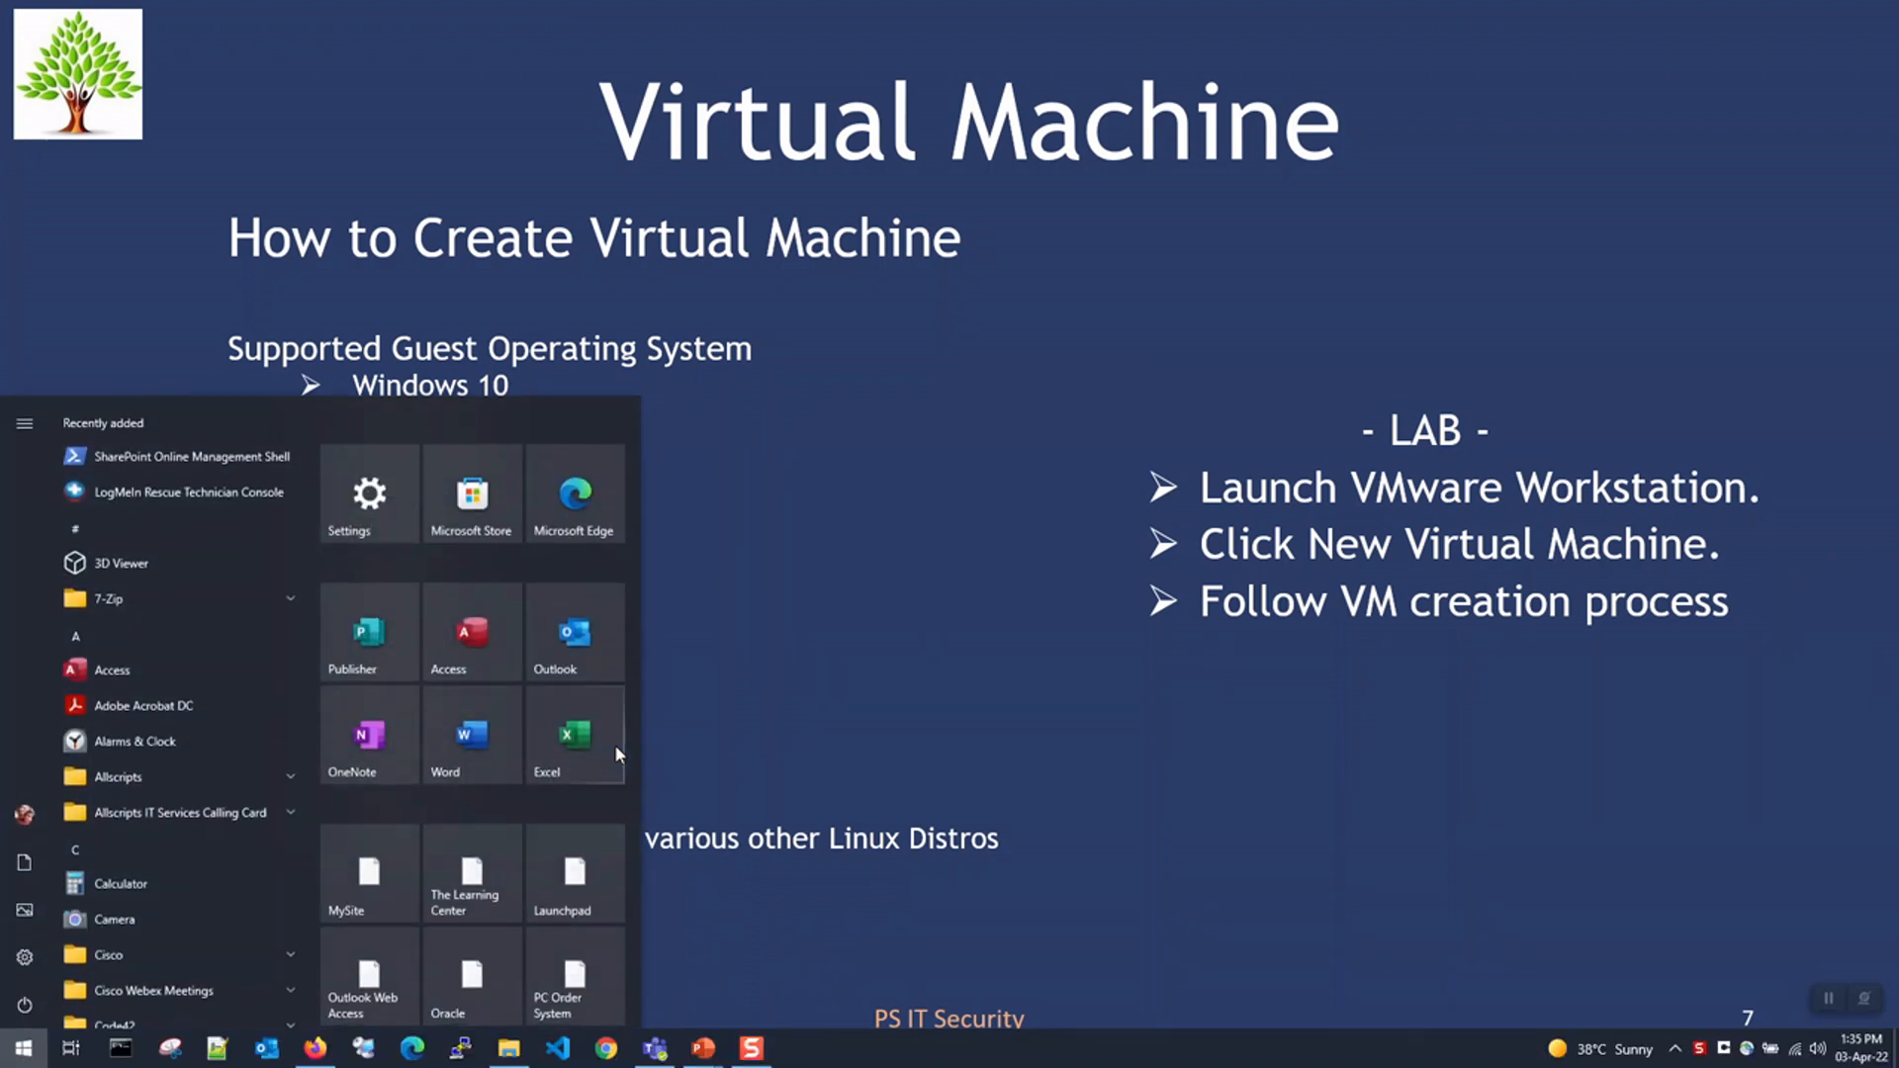
{"action": "type", "text": "vmware"}
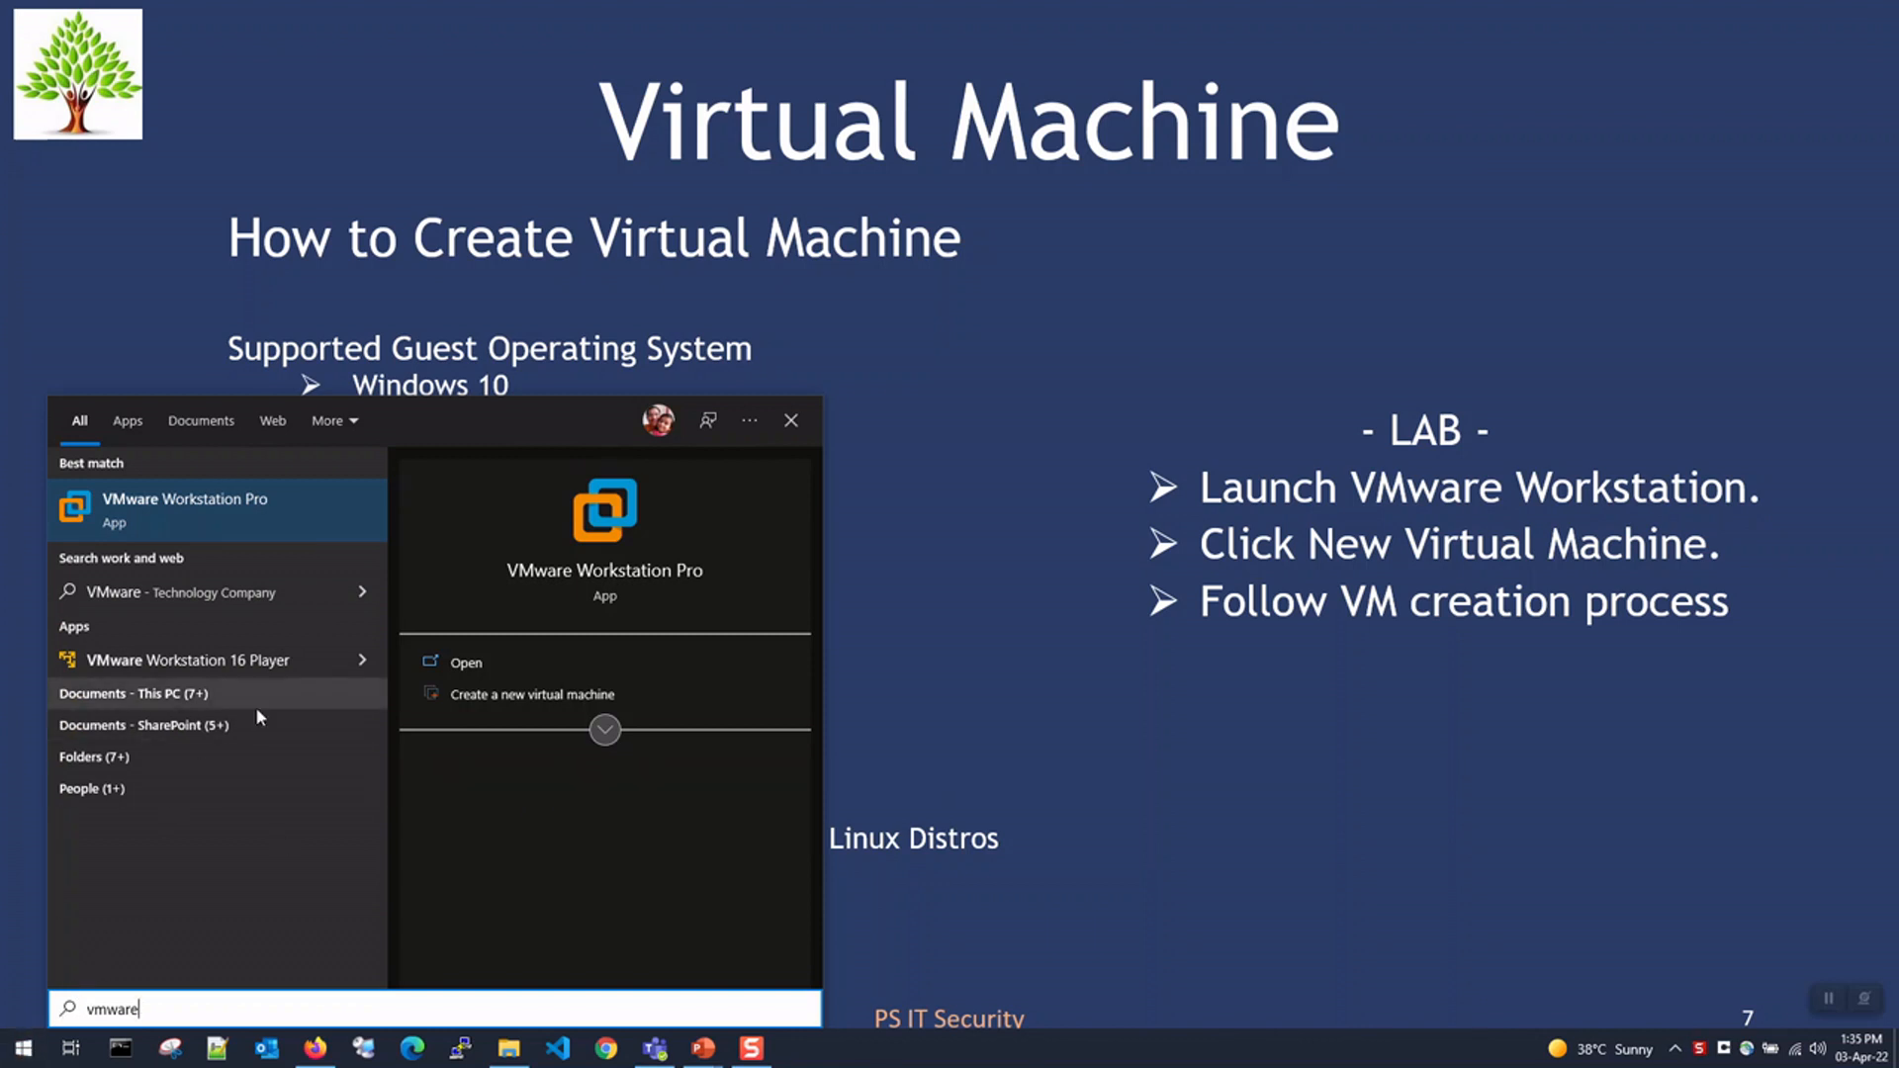
{"action": "left_click", "coordinate": [246, 522]}
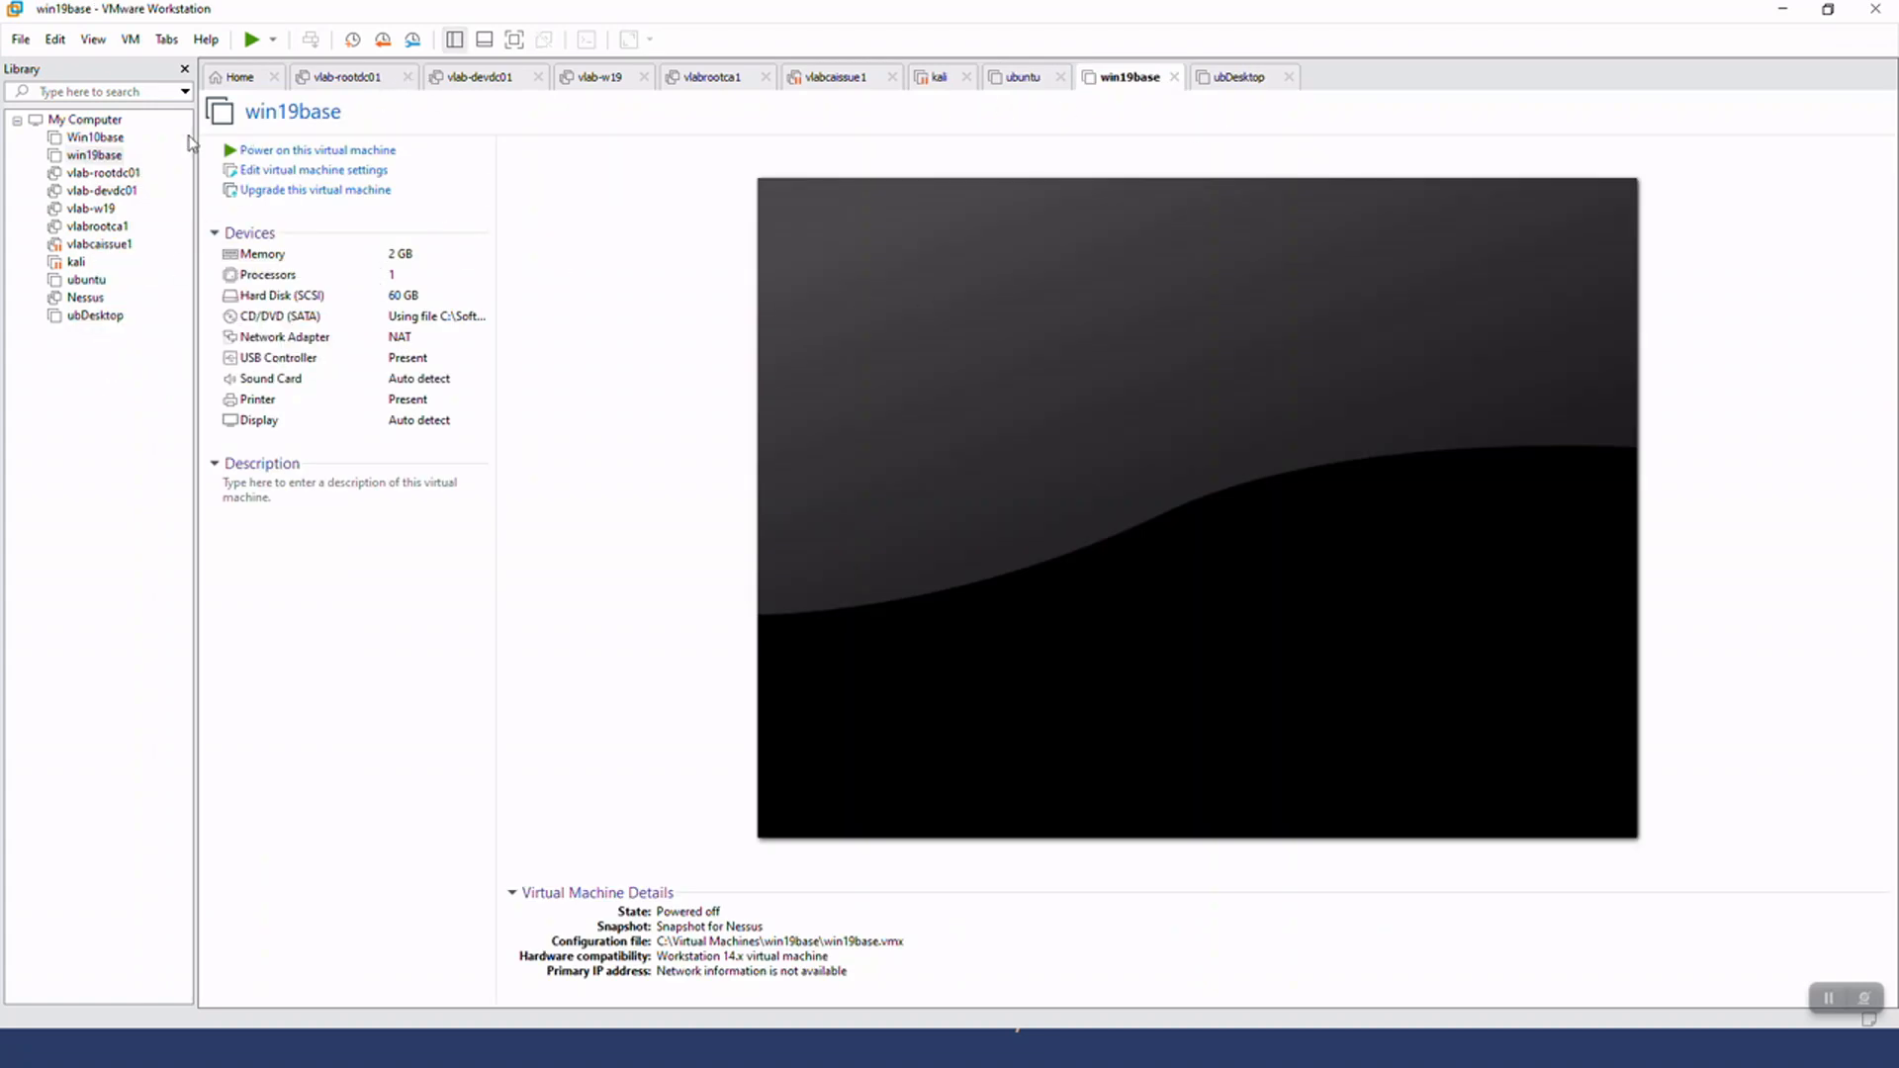
Start a new virtual machine with the Custom (advanced) configuration and Workstation 16.2.x hardware compatibility
{"action": "left_click", "coordinate": [22, 41]}
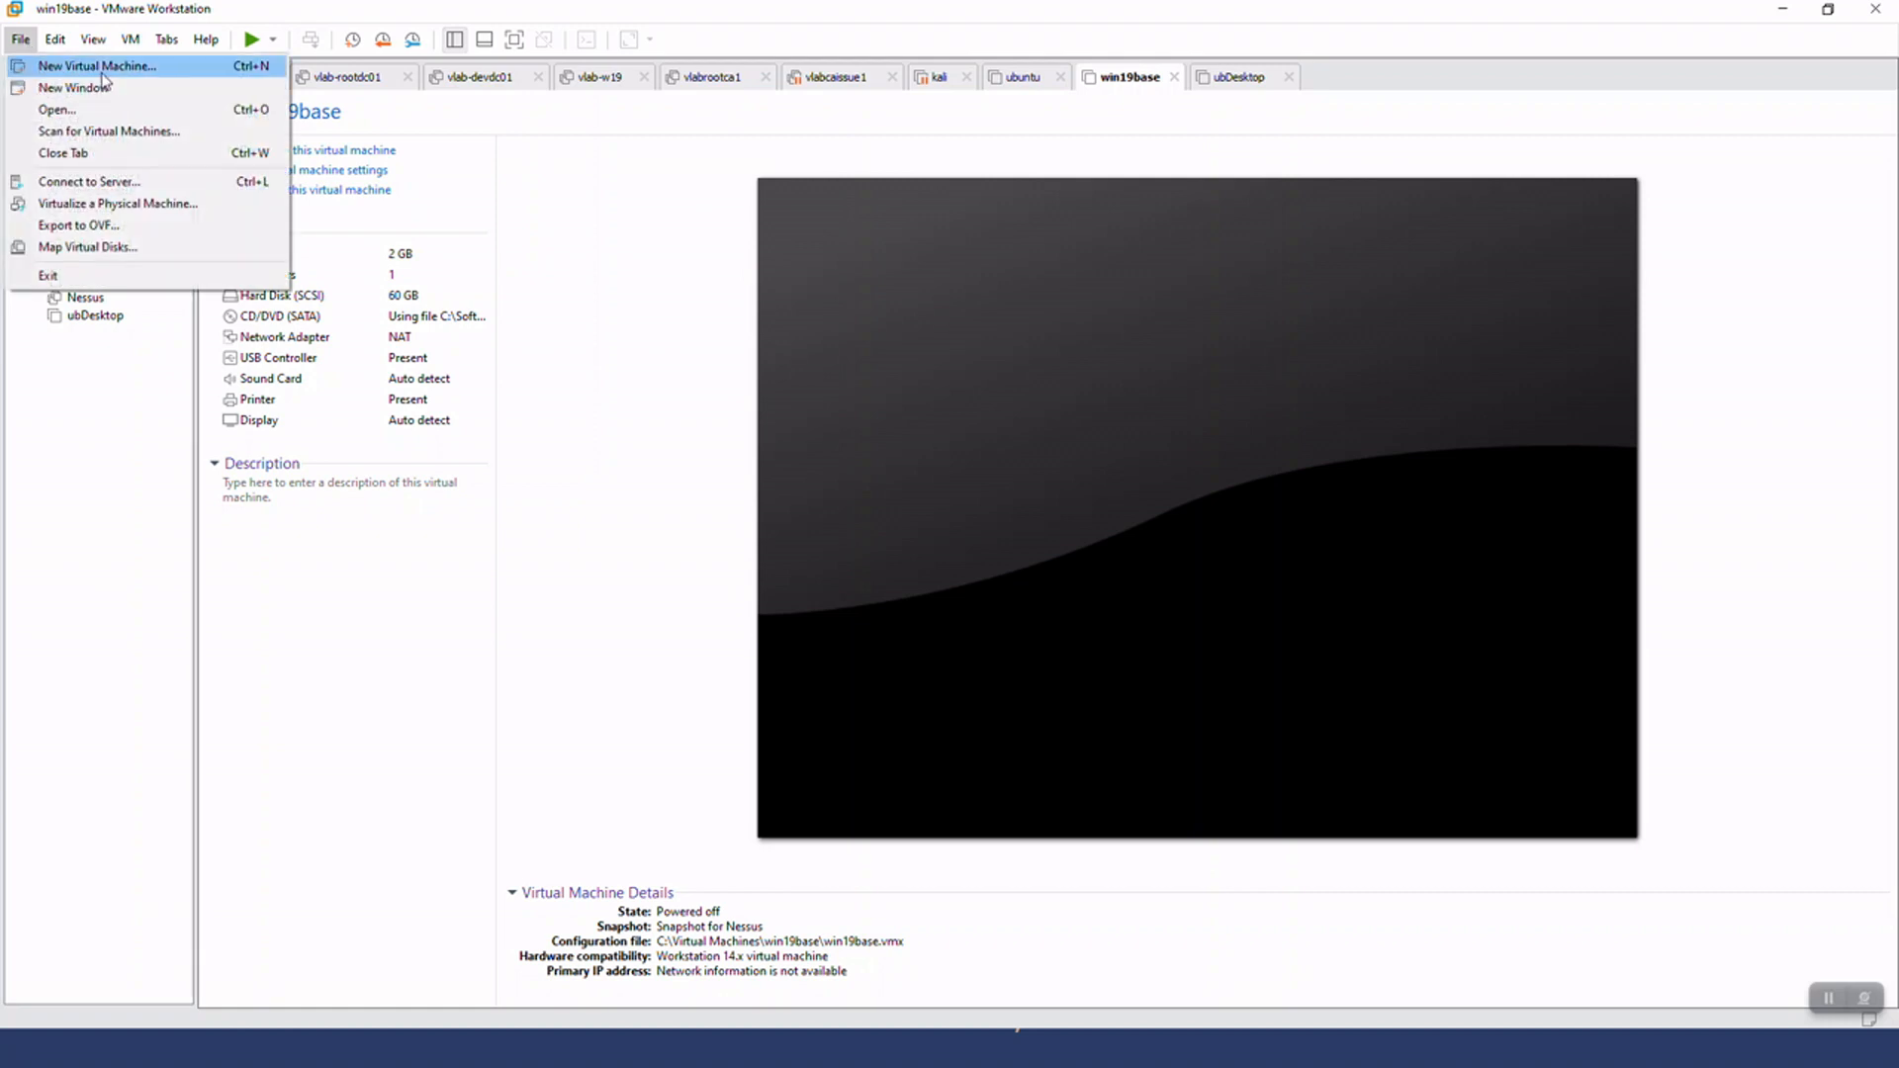
{"action": "left_click", "coordinate": [155, 76]}
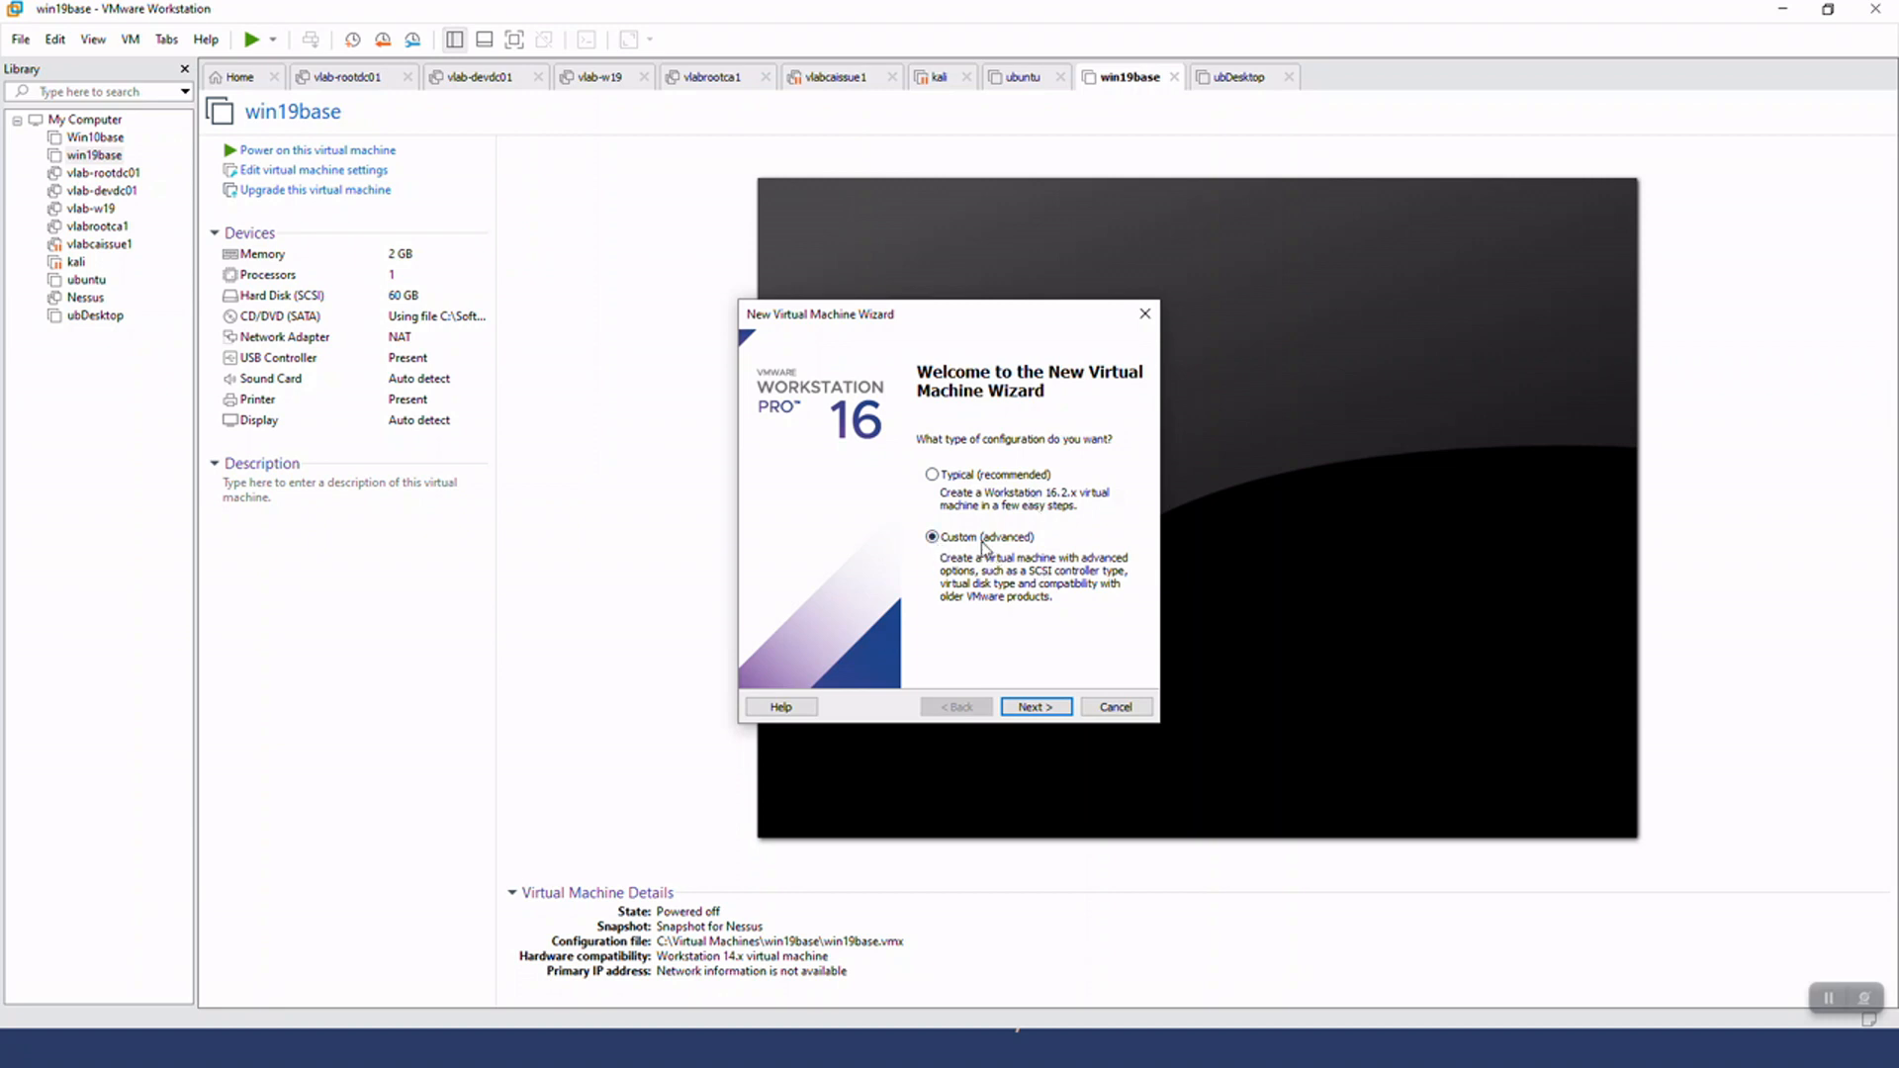
{"action": "left_click", "coordinate": [1034, 707]}
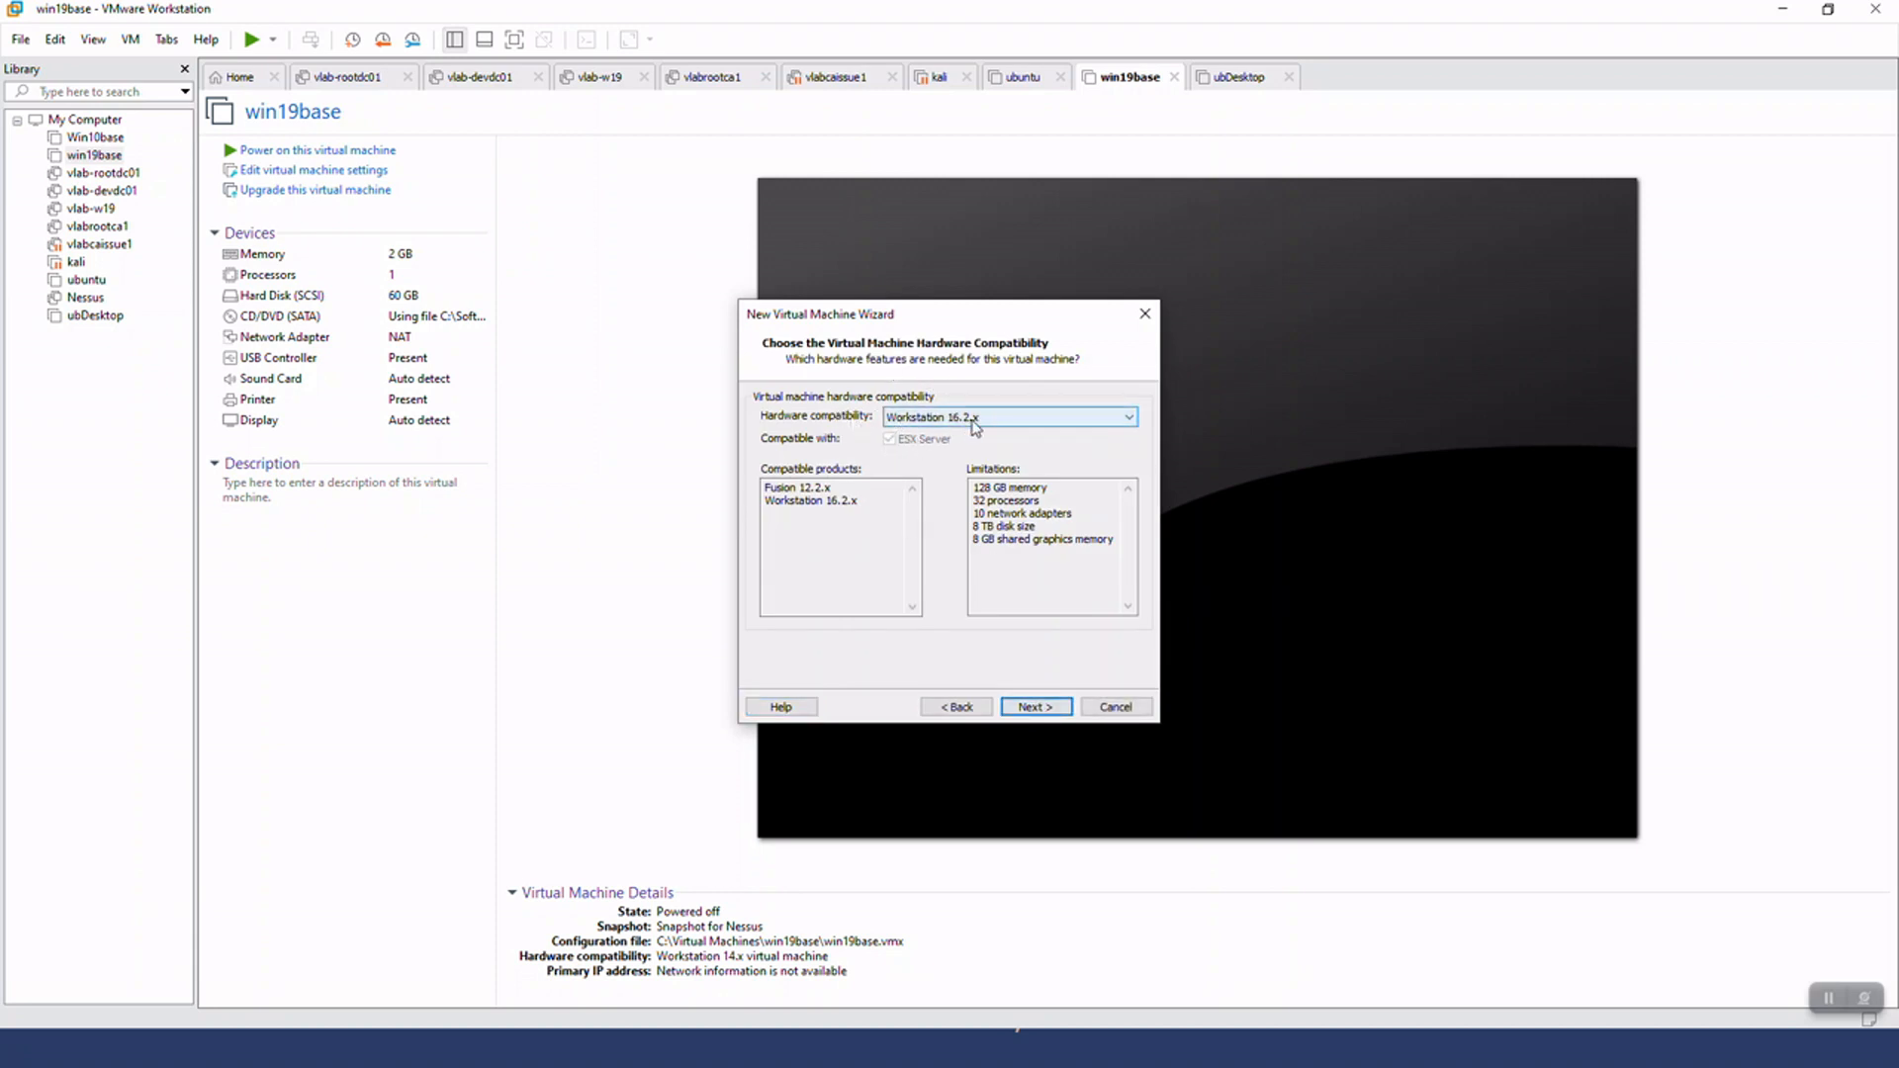
{"action": "left_click", "coordinate": [1012, 423]}
{"action": "left_click", "coordinate": [1014, 432]}
{"action": "left_click", "coordinate": [1031, 708]}
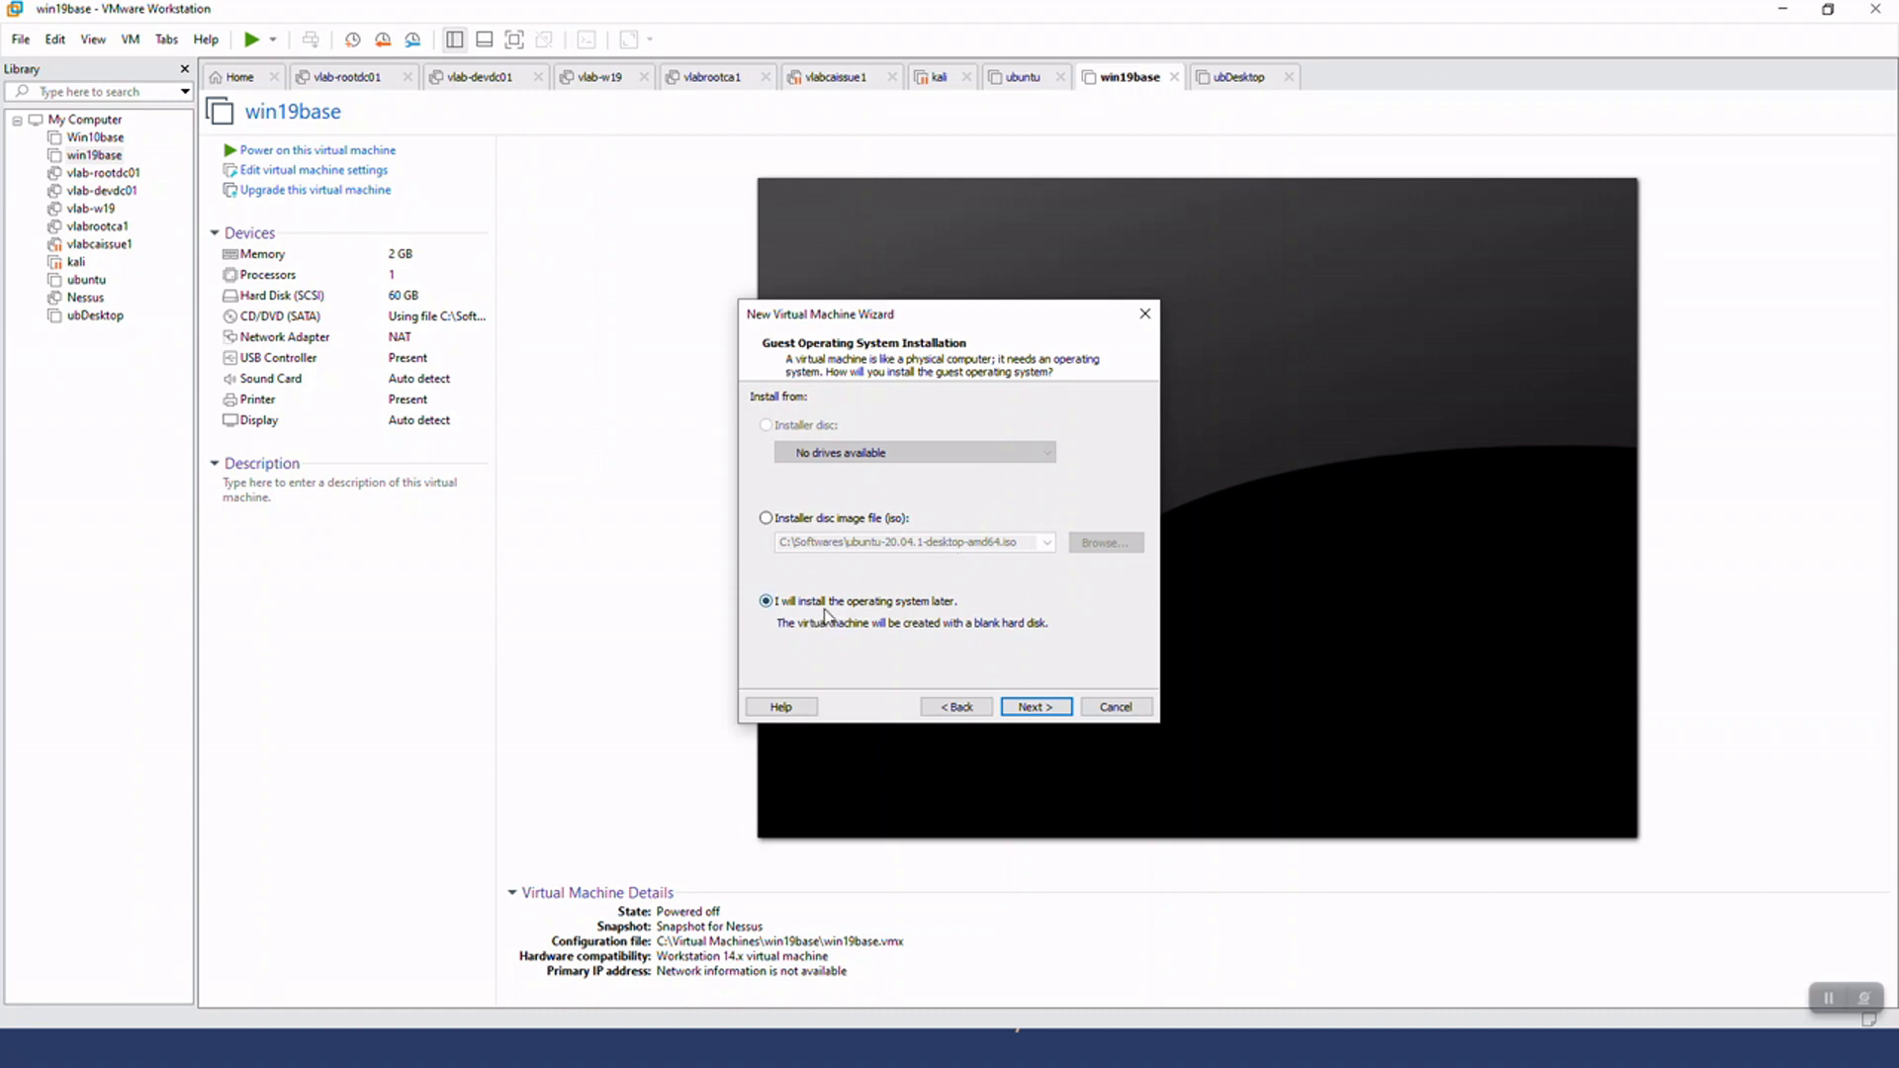
Choose to install the operating system later, with Microsoft Windows as guest and Windows 10 and later x64 as version
{"action": "left_click", "coordinate": [1044, 708]}
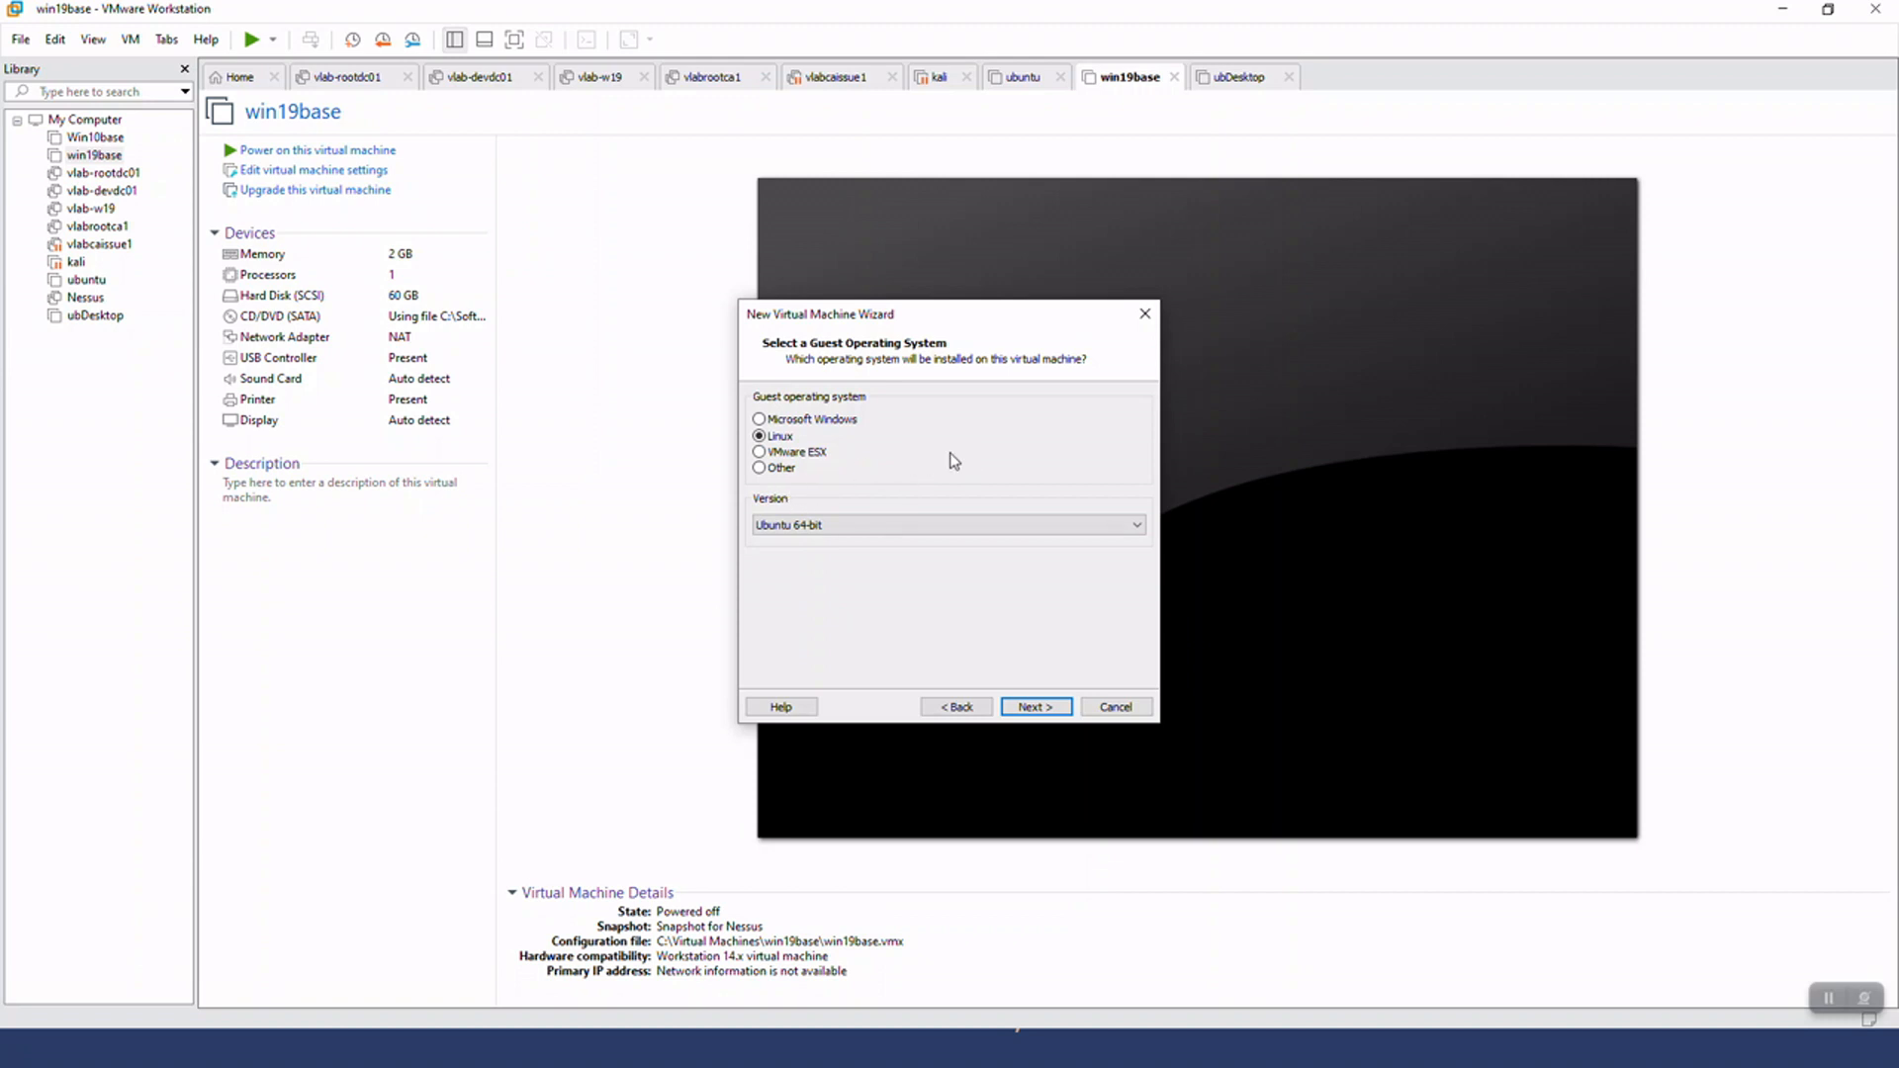
{"action": "left_click", "coordinate": [827, 422]}
{"action": "left_click", "coordinate": [836, 526]}
{"action": "left_click", "coordinate": [853, 534]}
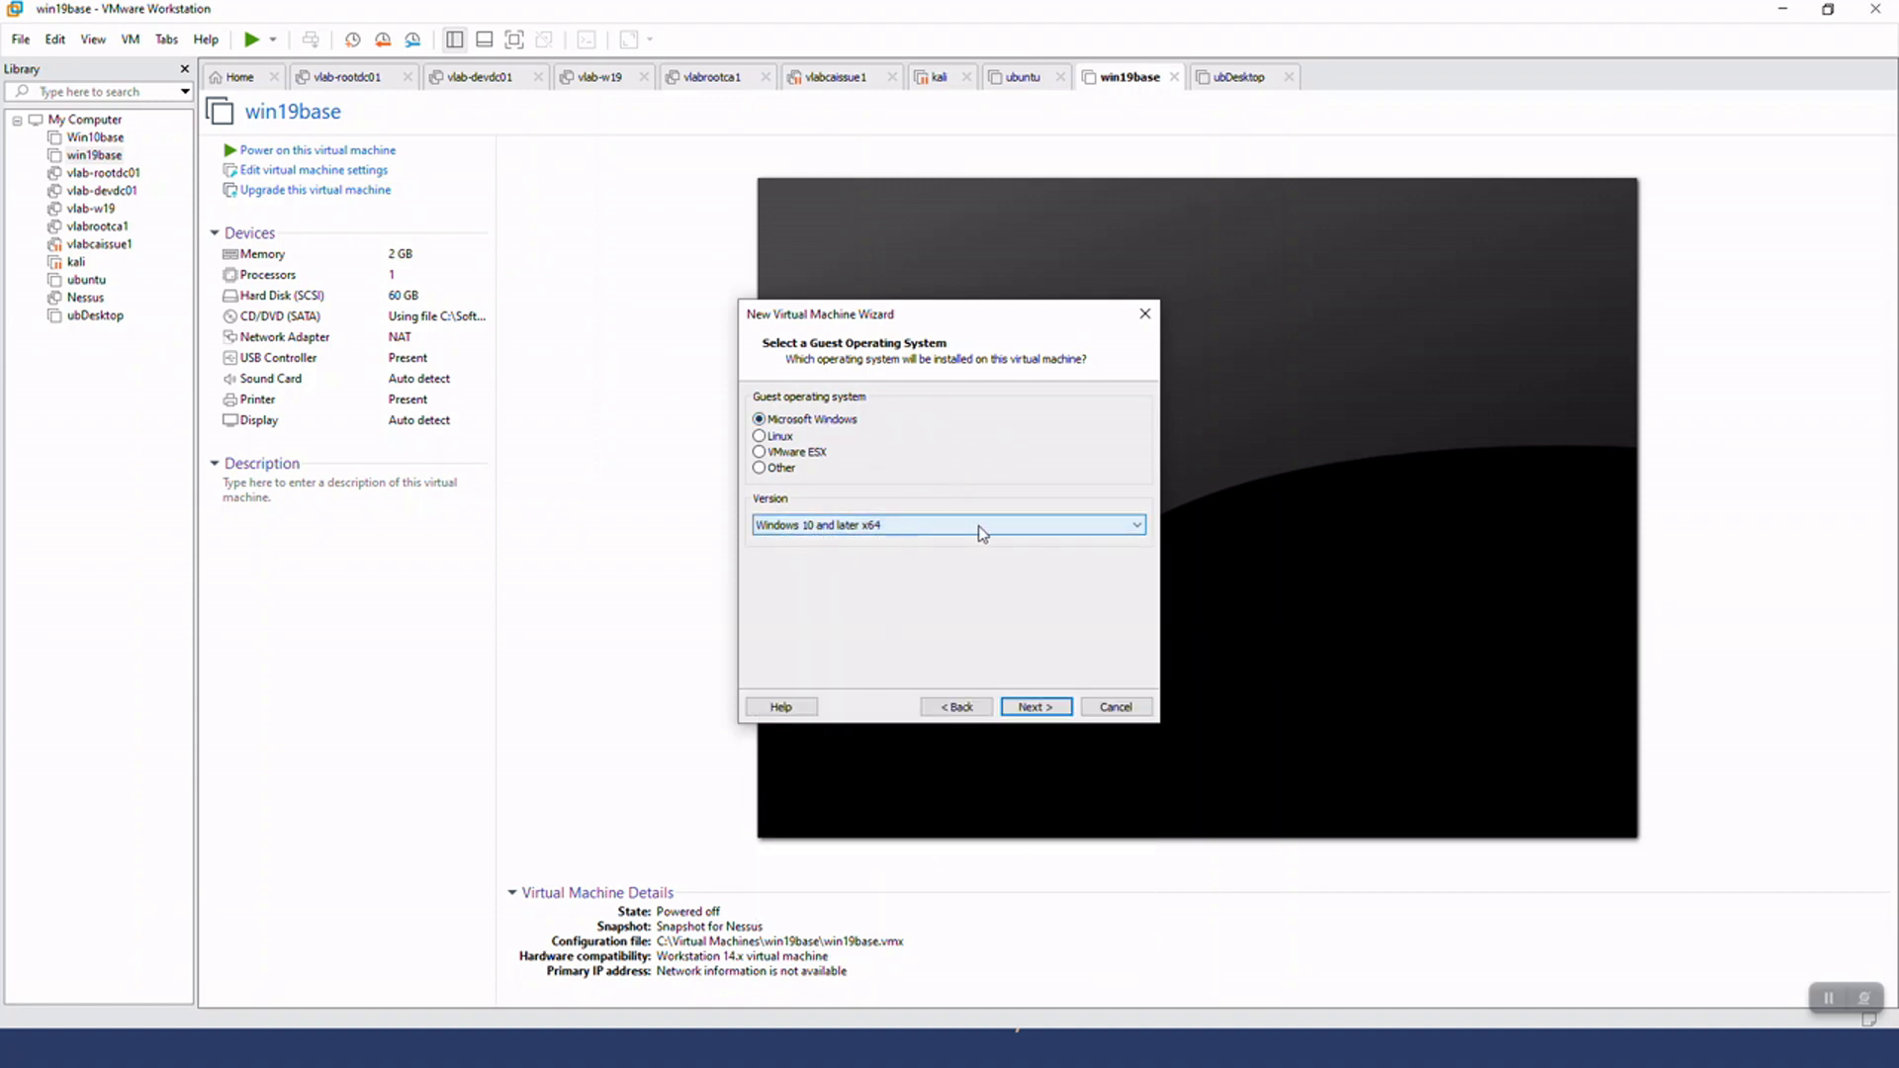
{"action": "left_click", "coordinate": [1032, 706]}
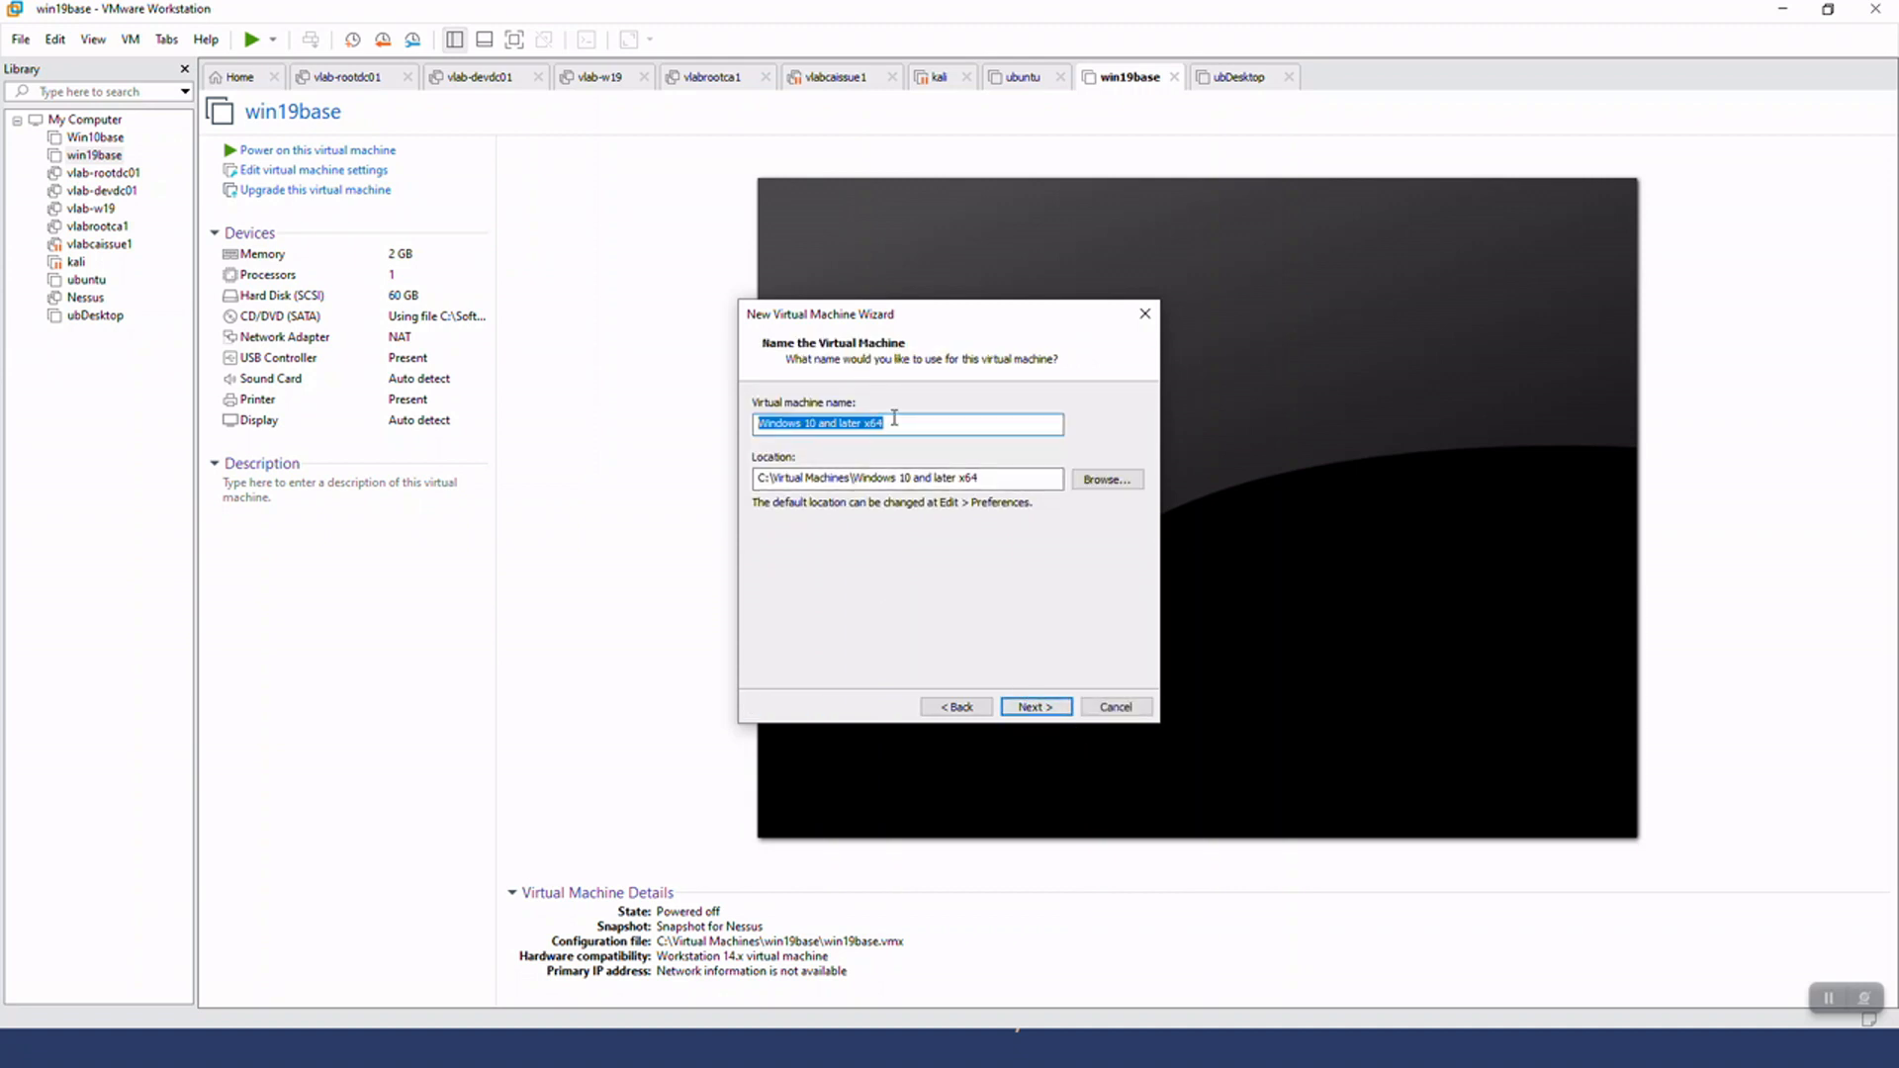
Name the virtual machine Windows10lab and keep its location at C:\Virtual Machines\Windows10lab
{"action": "type", "text": "Window"}
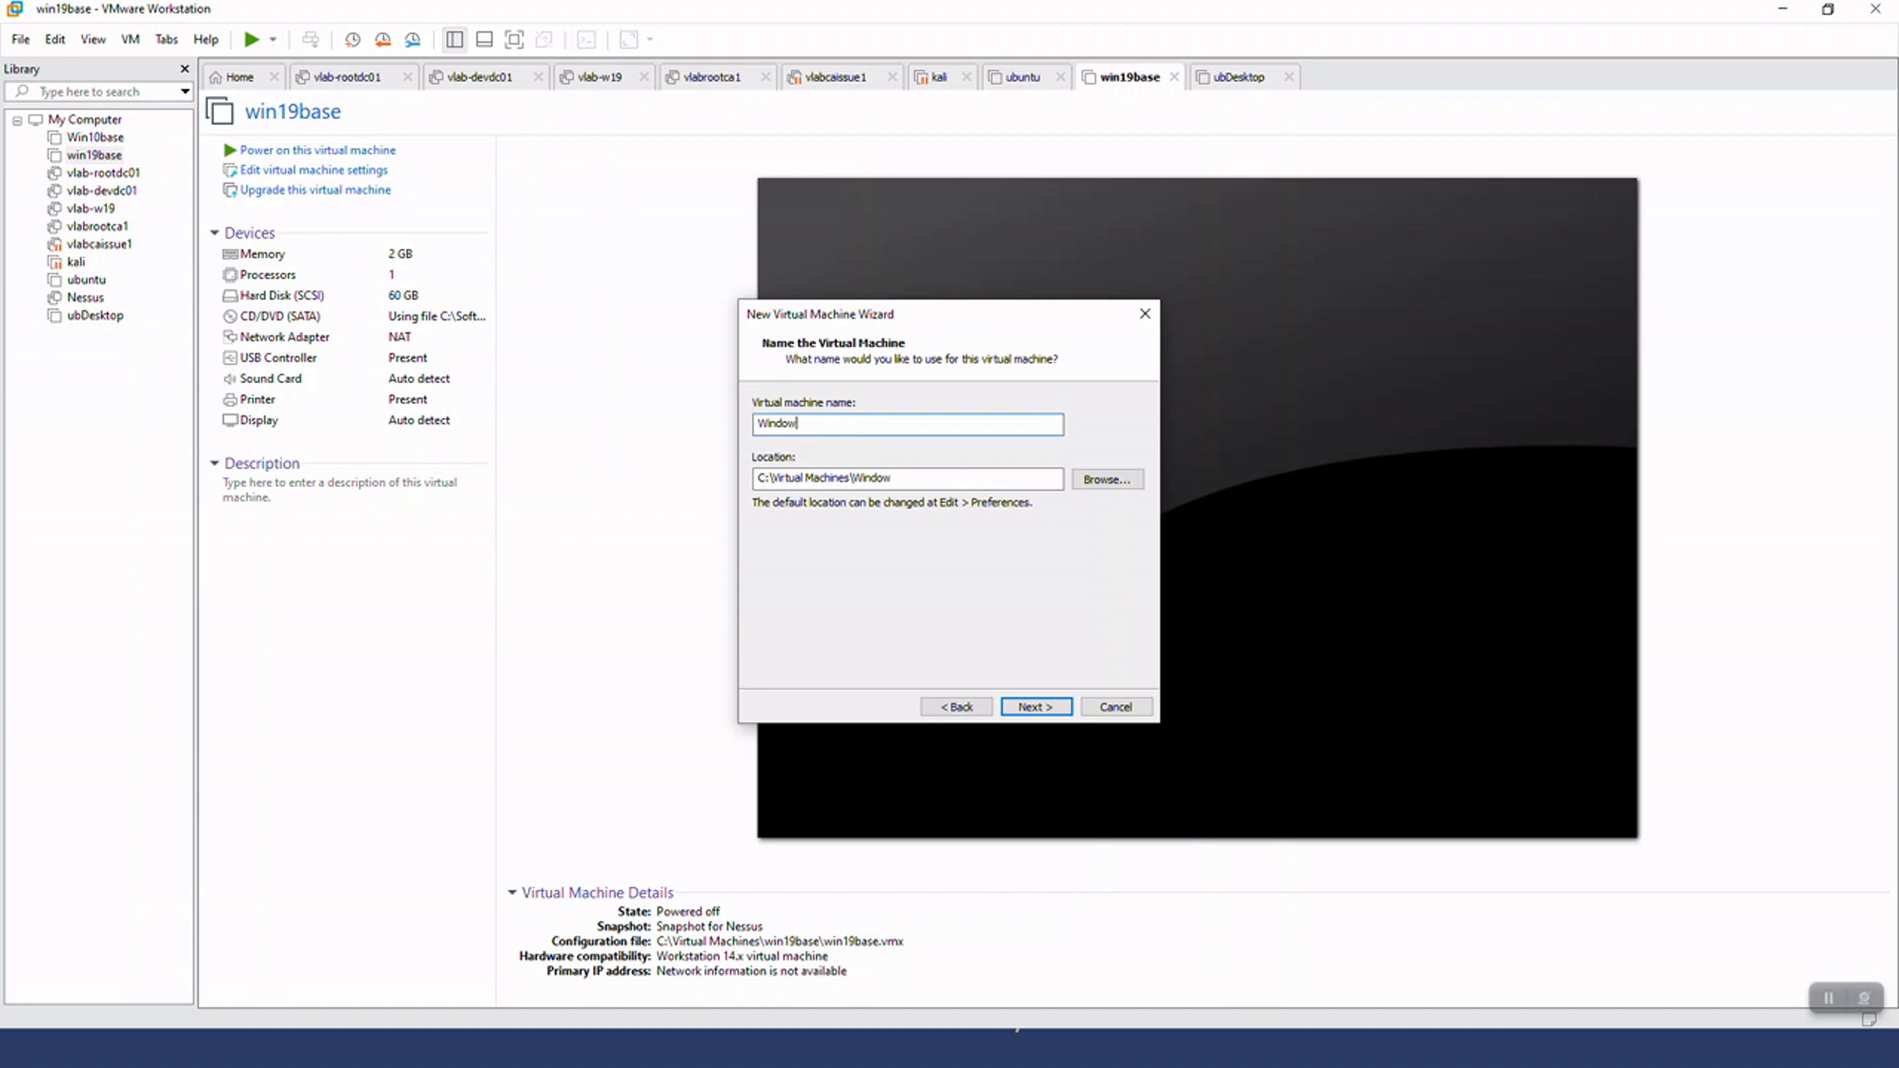
{"action": "type", "text": "s 10Tes"}
{"action": "left_click", "coordinate": [1134, 482]}
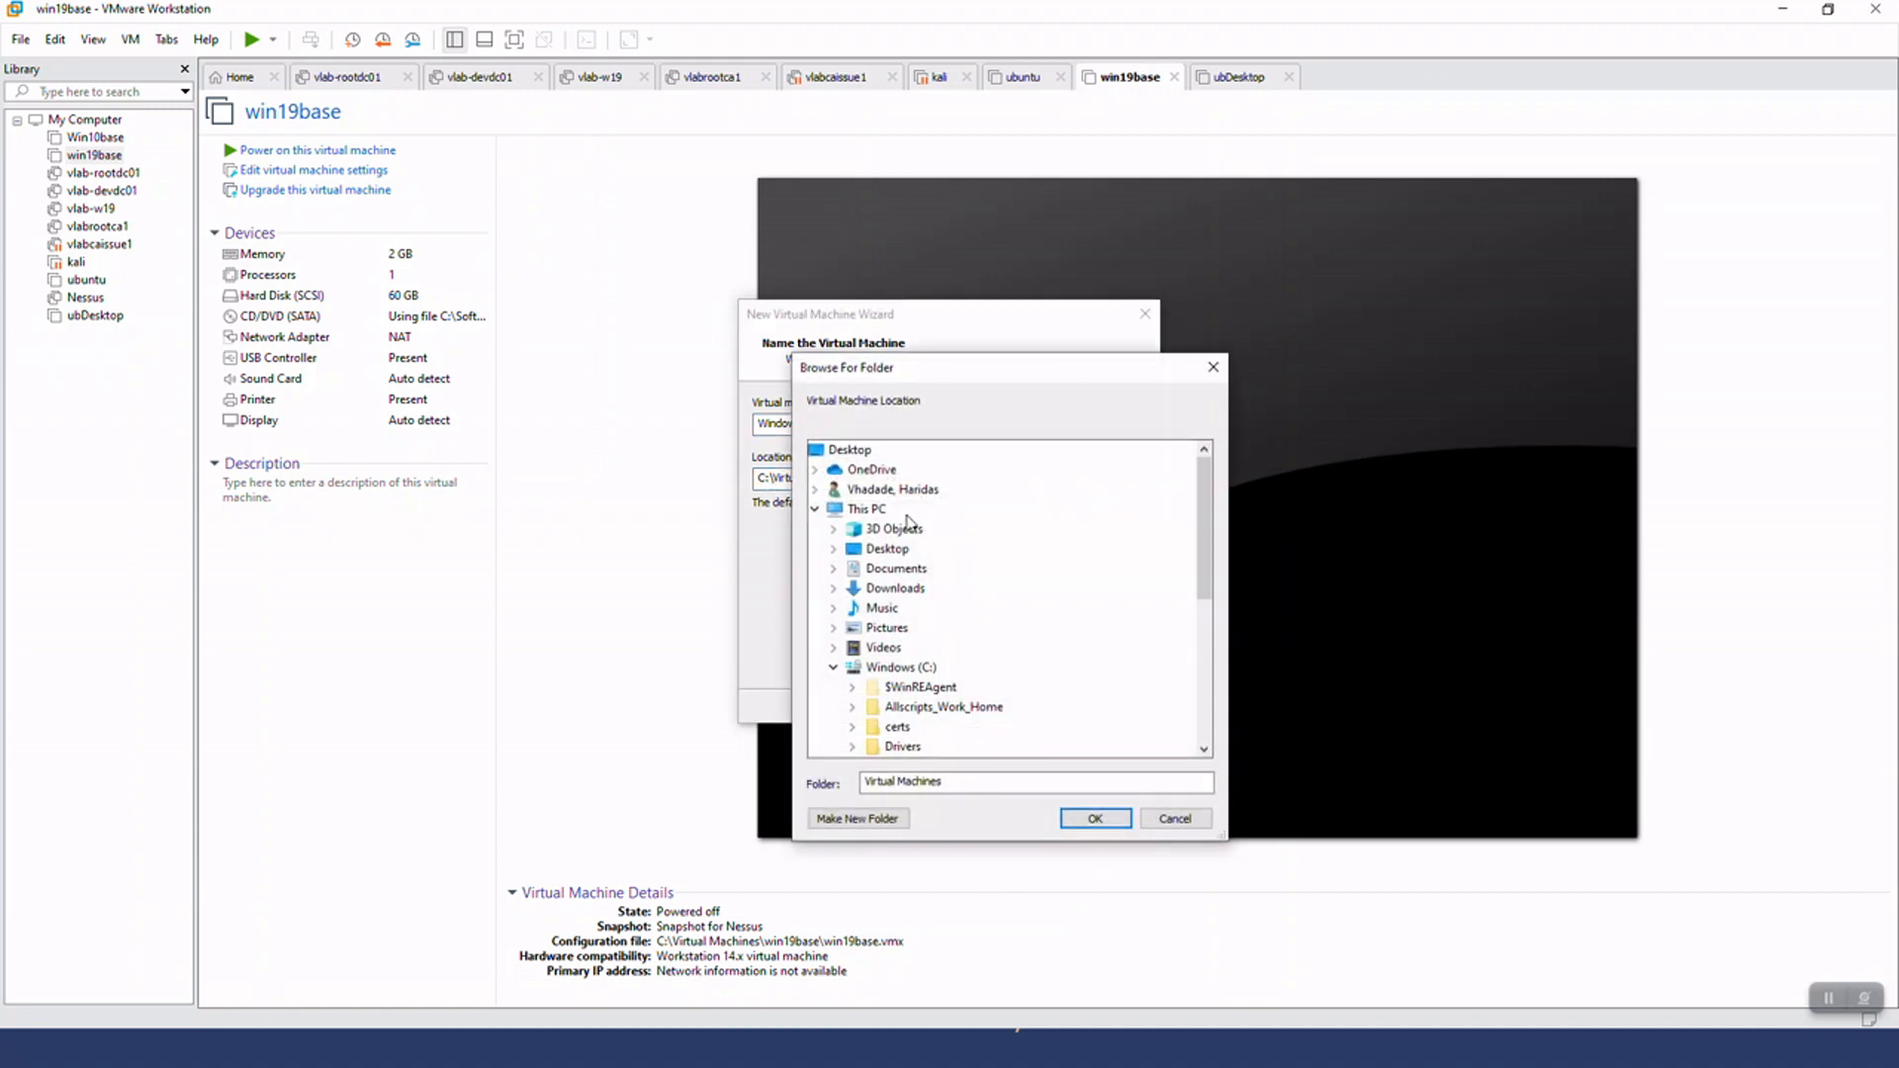
{"action": "left_click", "coordinate": [1175, 819]}
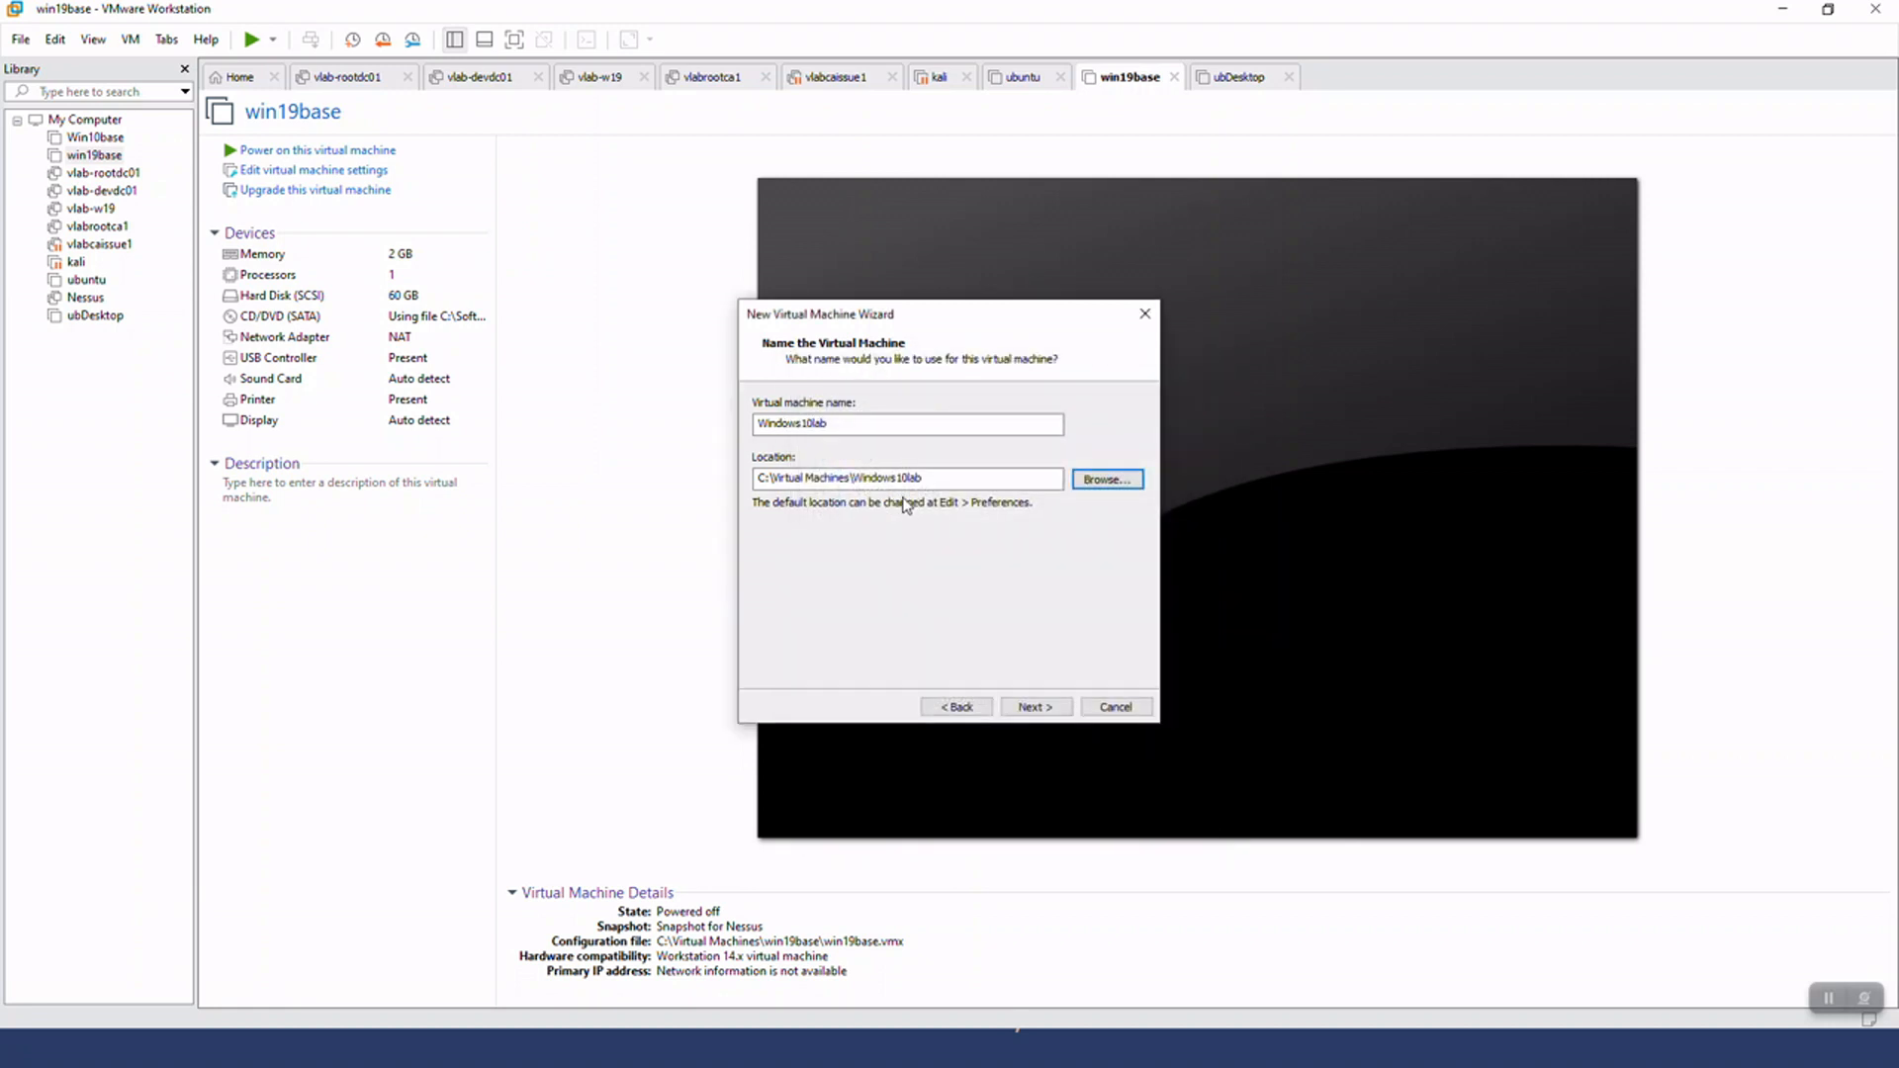
{"action": "left_click", "coordinate": [964, 477]}
{"action": "left_click", "coordinate": [1035, 708]}
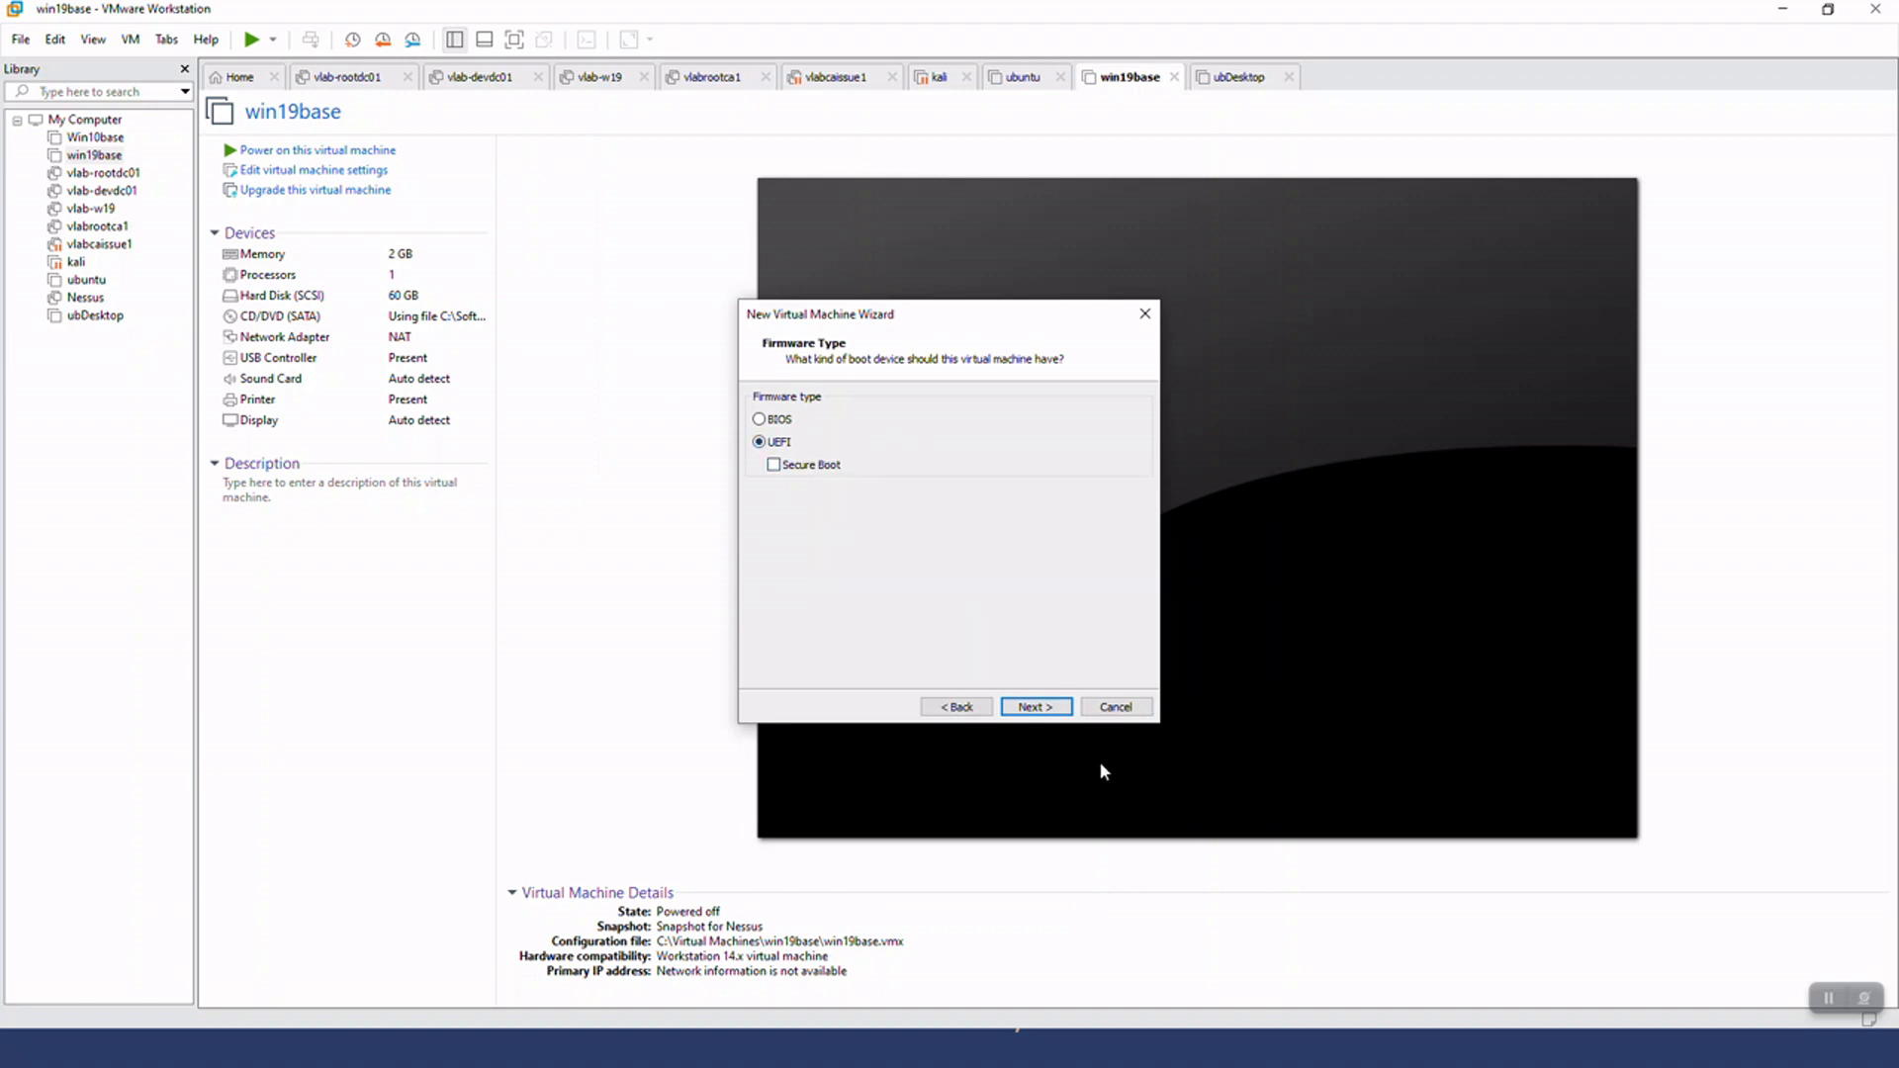
Configure the virtual machine with UEFI firmware, 2 processors of 1 core each, and 2048 MB of memory
{"action": "left_click", "coordinate": [1036, 708]}
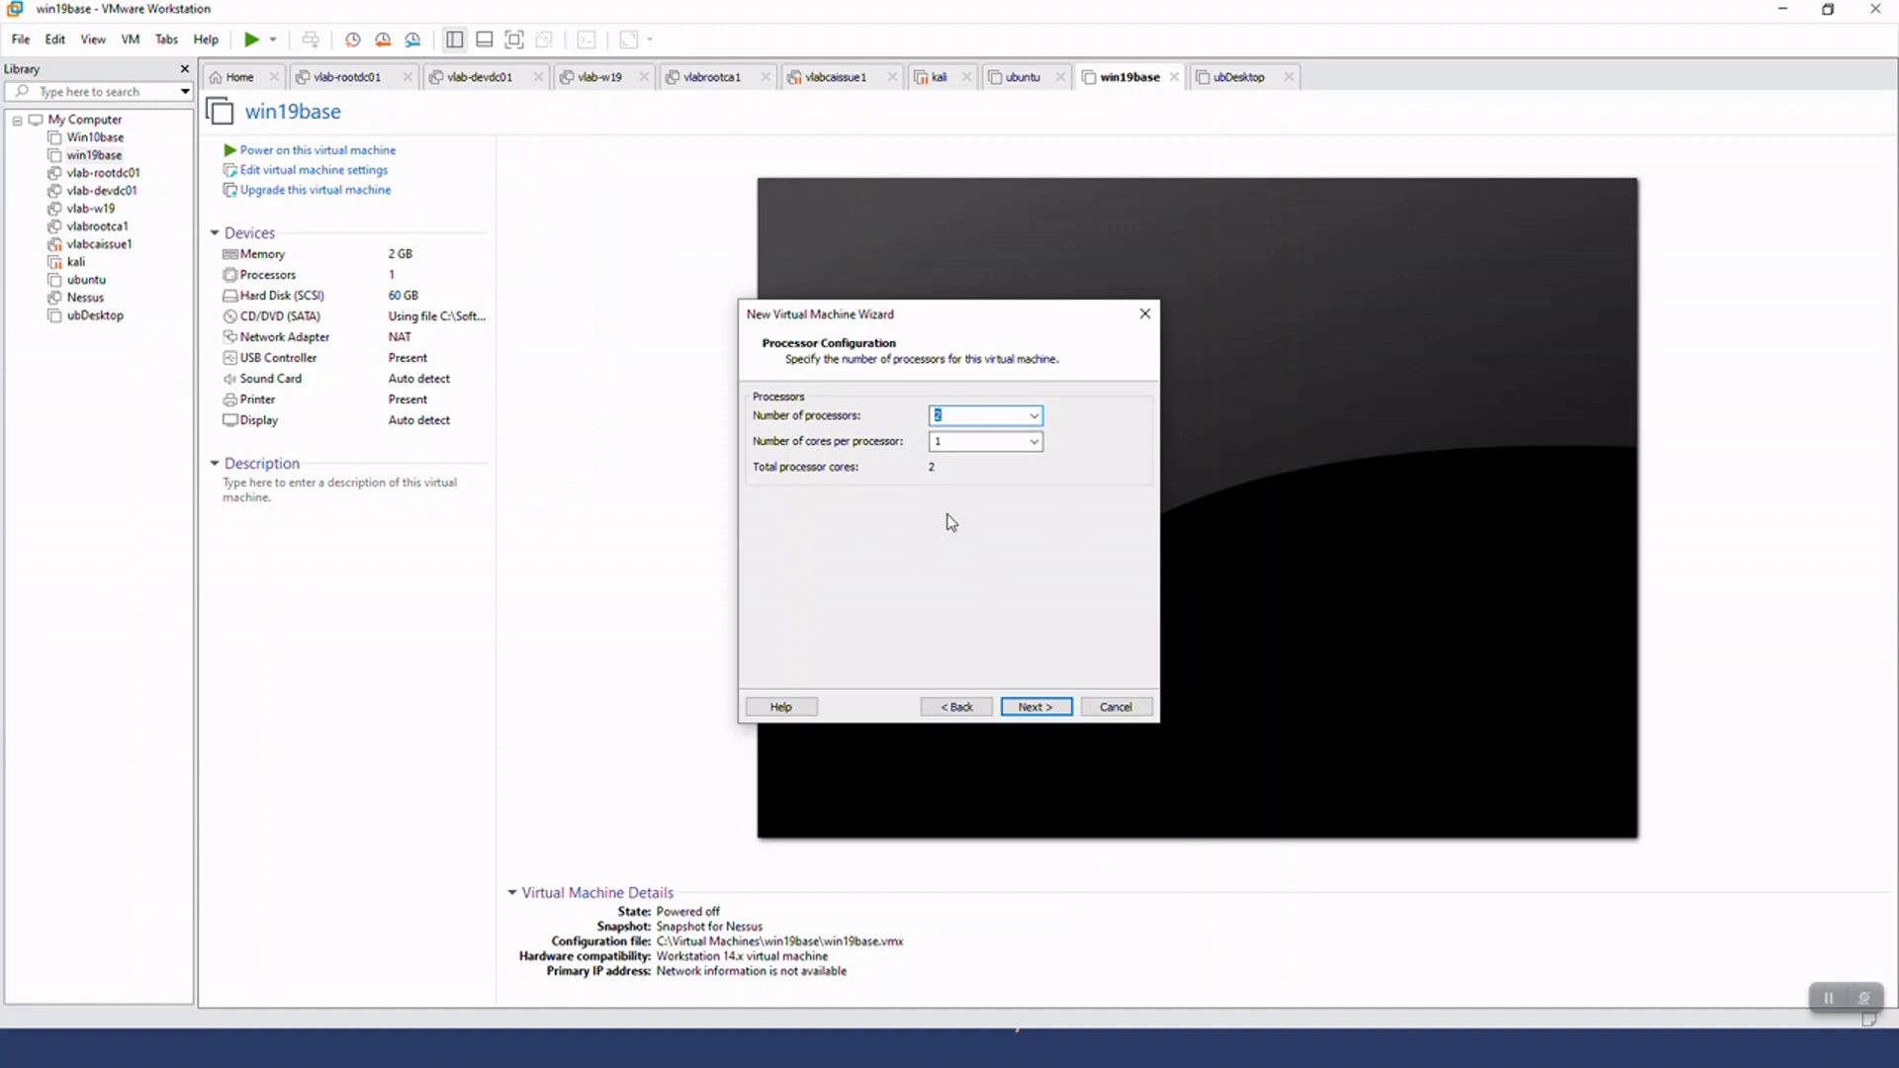
{"action": "left_click", "coordinate": [1029, 706]}
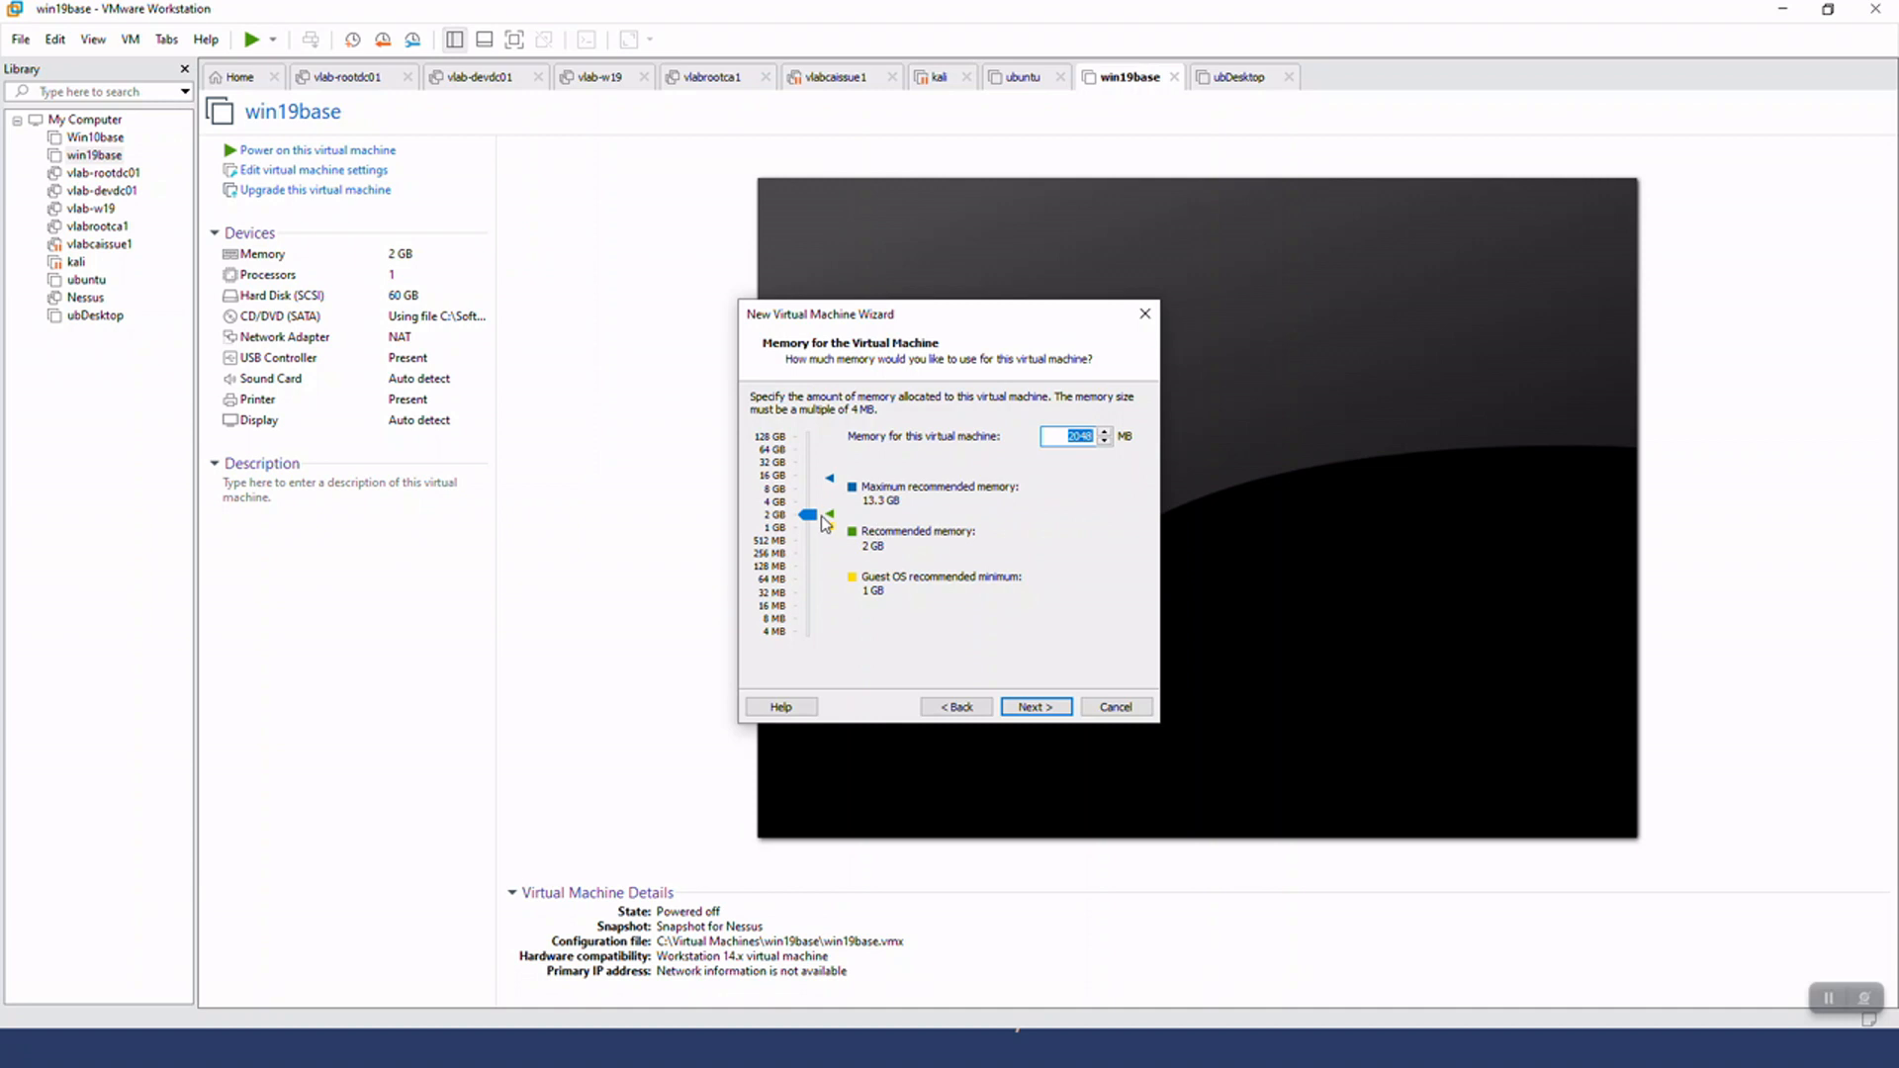
{"action": "left_click", "coordinate": [808, 516]}
{"action": "mouse_move", "coordinate": [809, 516]}
{"action": "left_mouse_down"}
{"action": "mouse_move", "coordinate": [810, 485]}
{"action": "mouse_move", "coordinate": [806, 515]}
{"action": "left_mouse_up"}
{"action": "left_click", "coordinate": [1034, 706]}
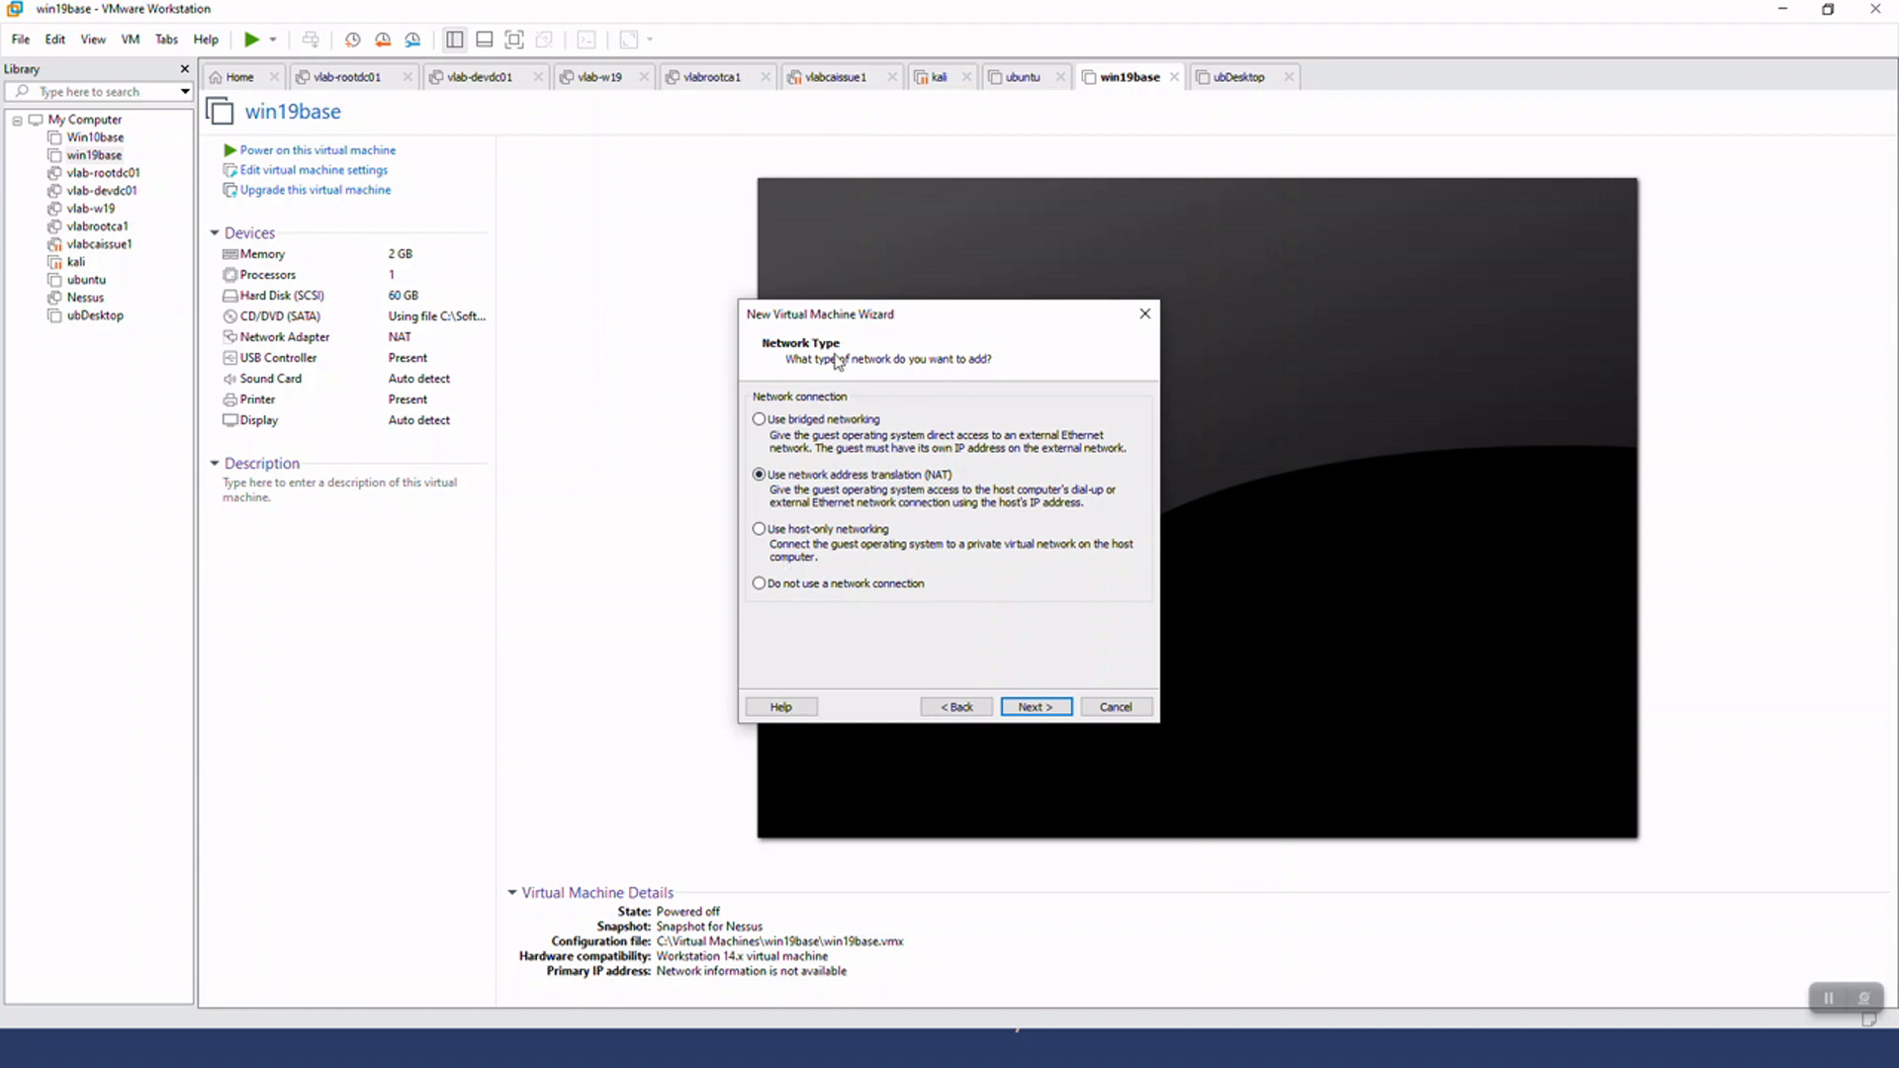
Accept NAT networking and the LSI Logic SAS controller, with a new virtual disk of type NVMe
{"action": "left_click", "coordinate": [1038, 707]}
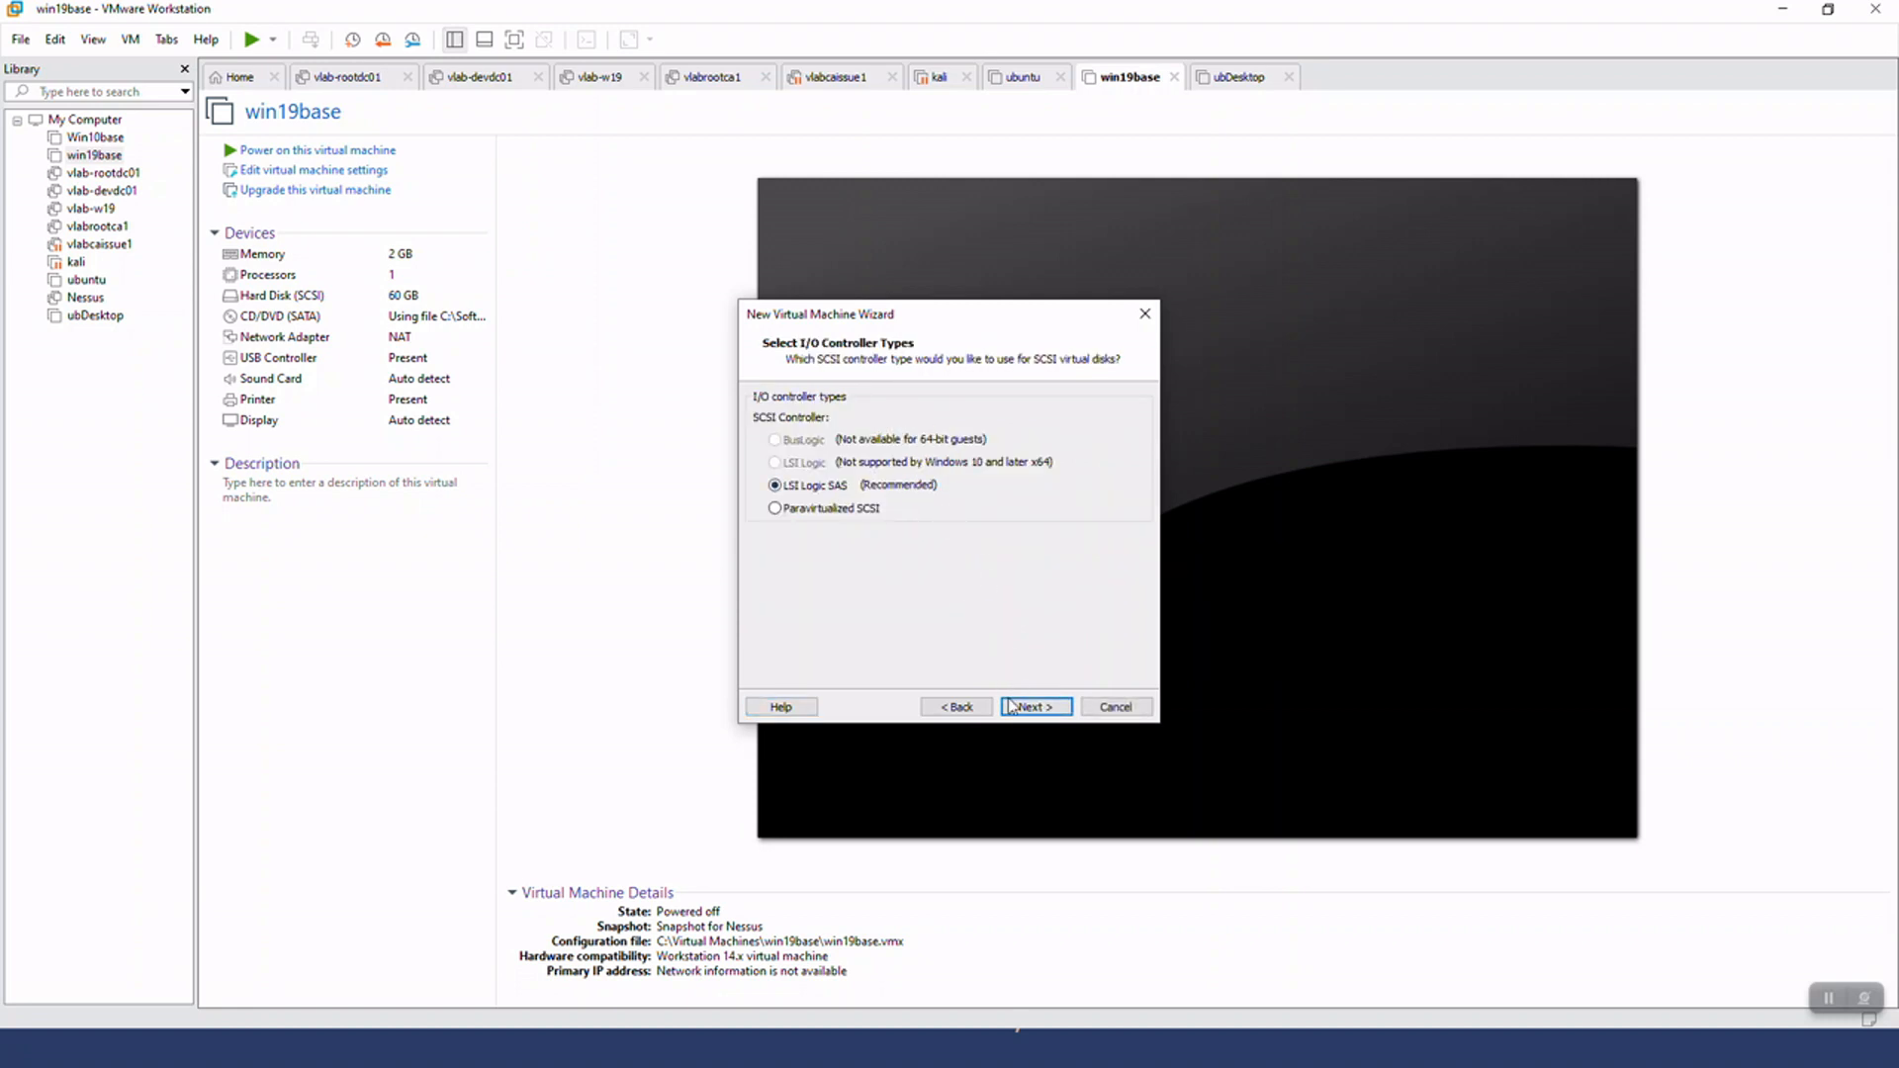
{"action": "left_click", "coordinate": [1033, 707]}
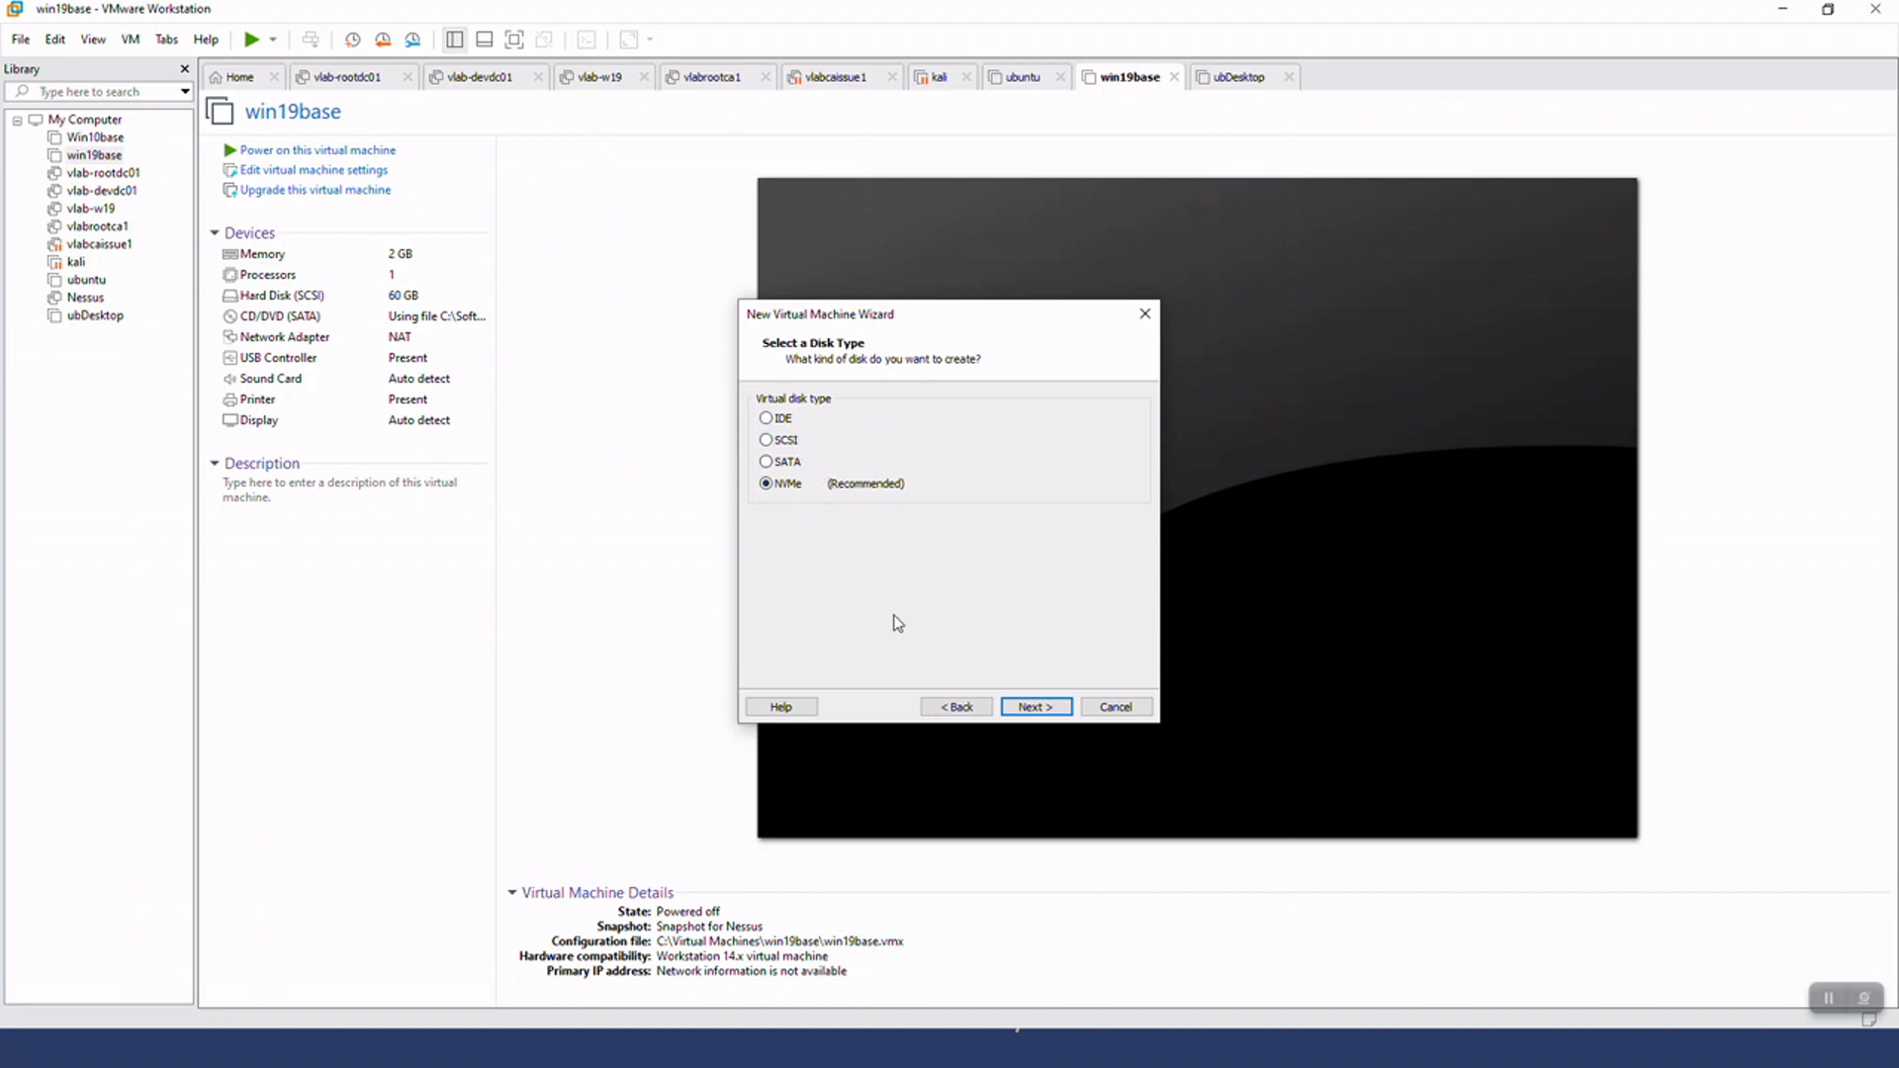
{"action": "left_click", "coordinate": [1034, 706]}
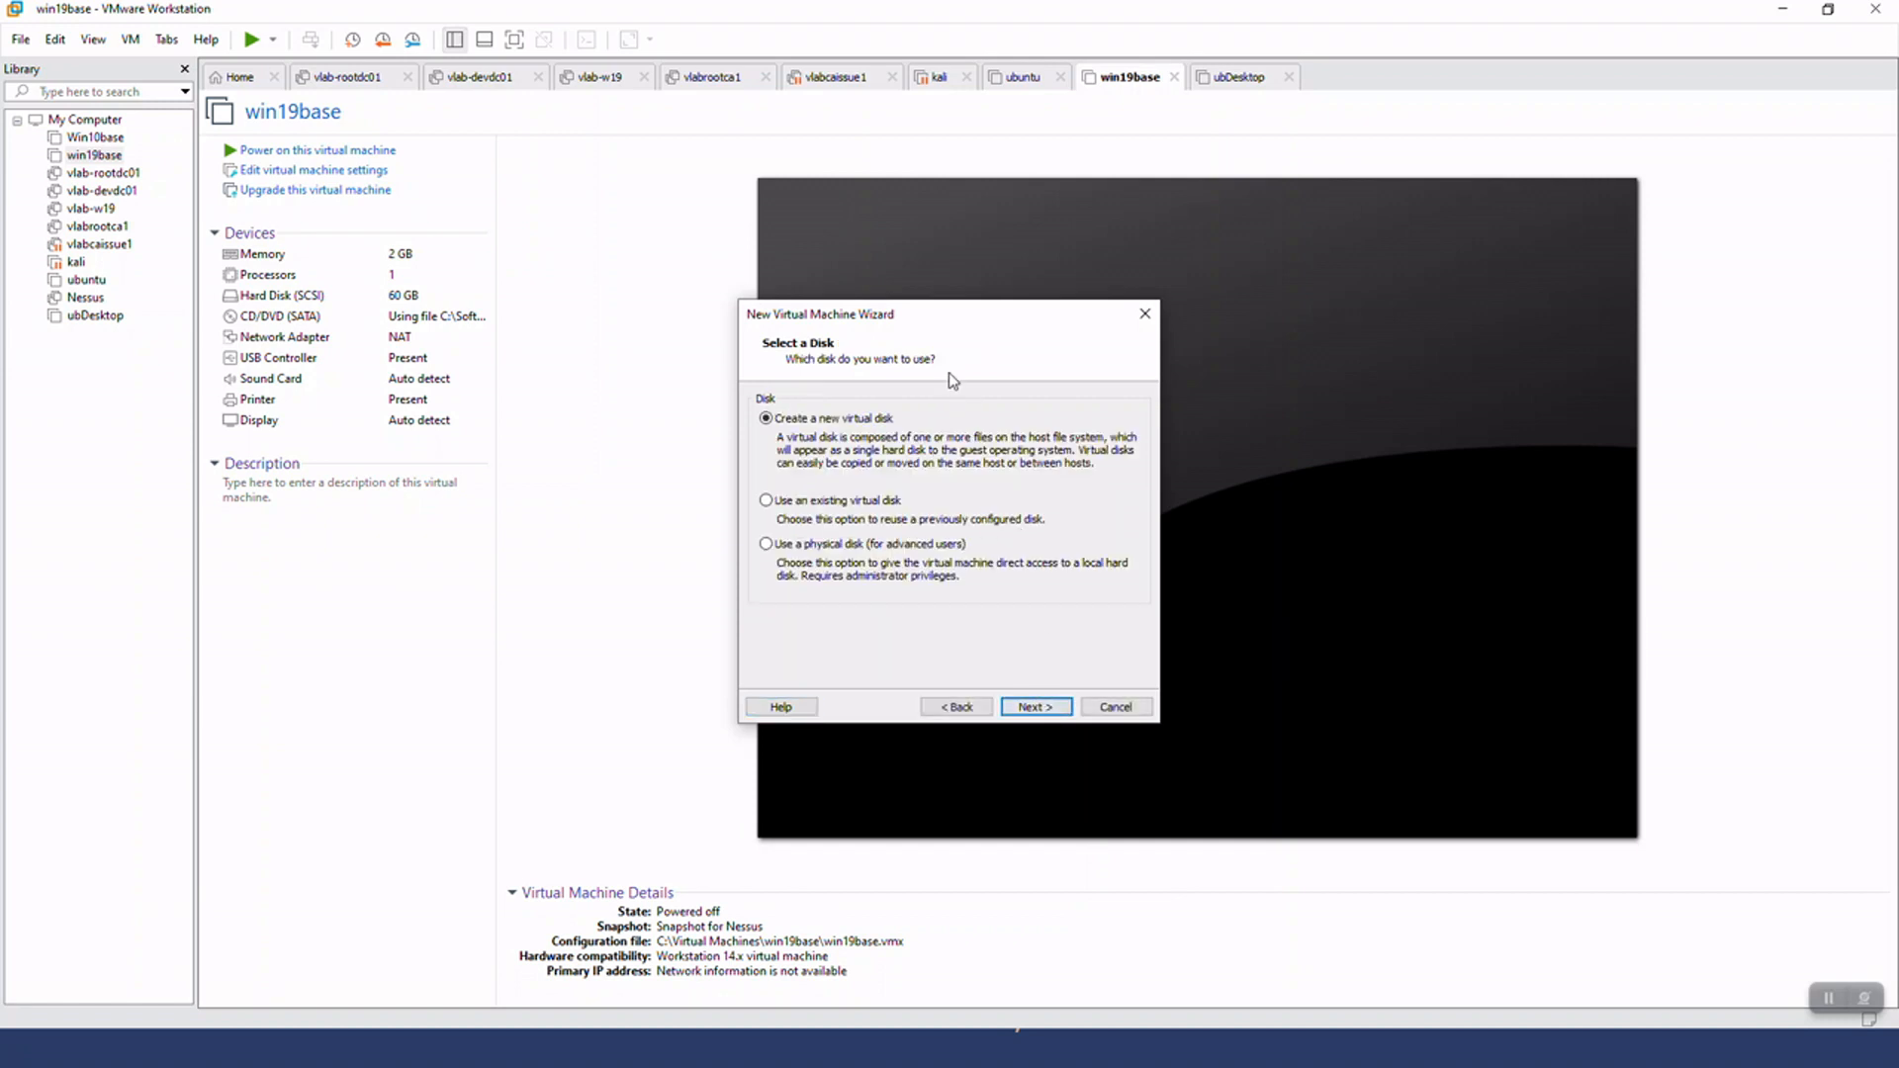
{"action": "left_click", "coordinate": [1035, 706]}
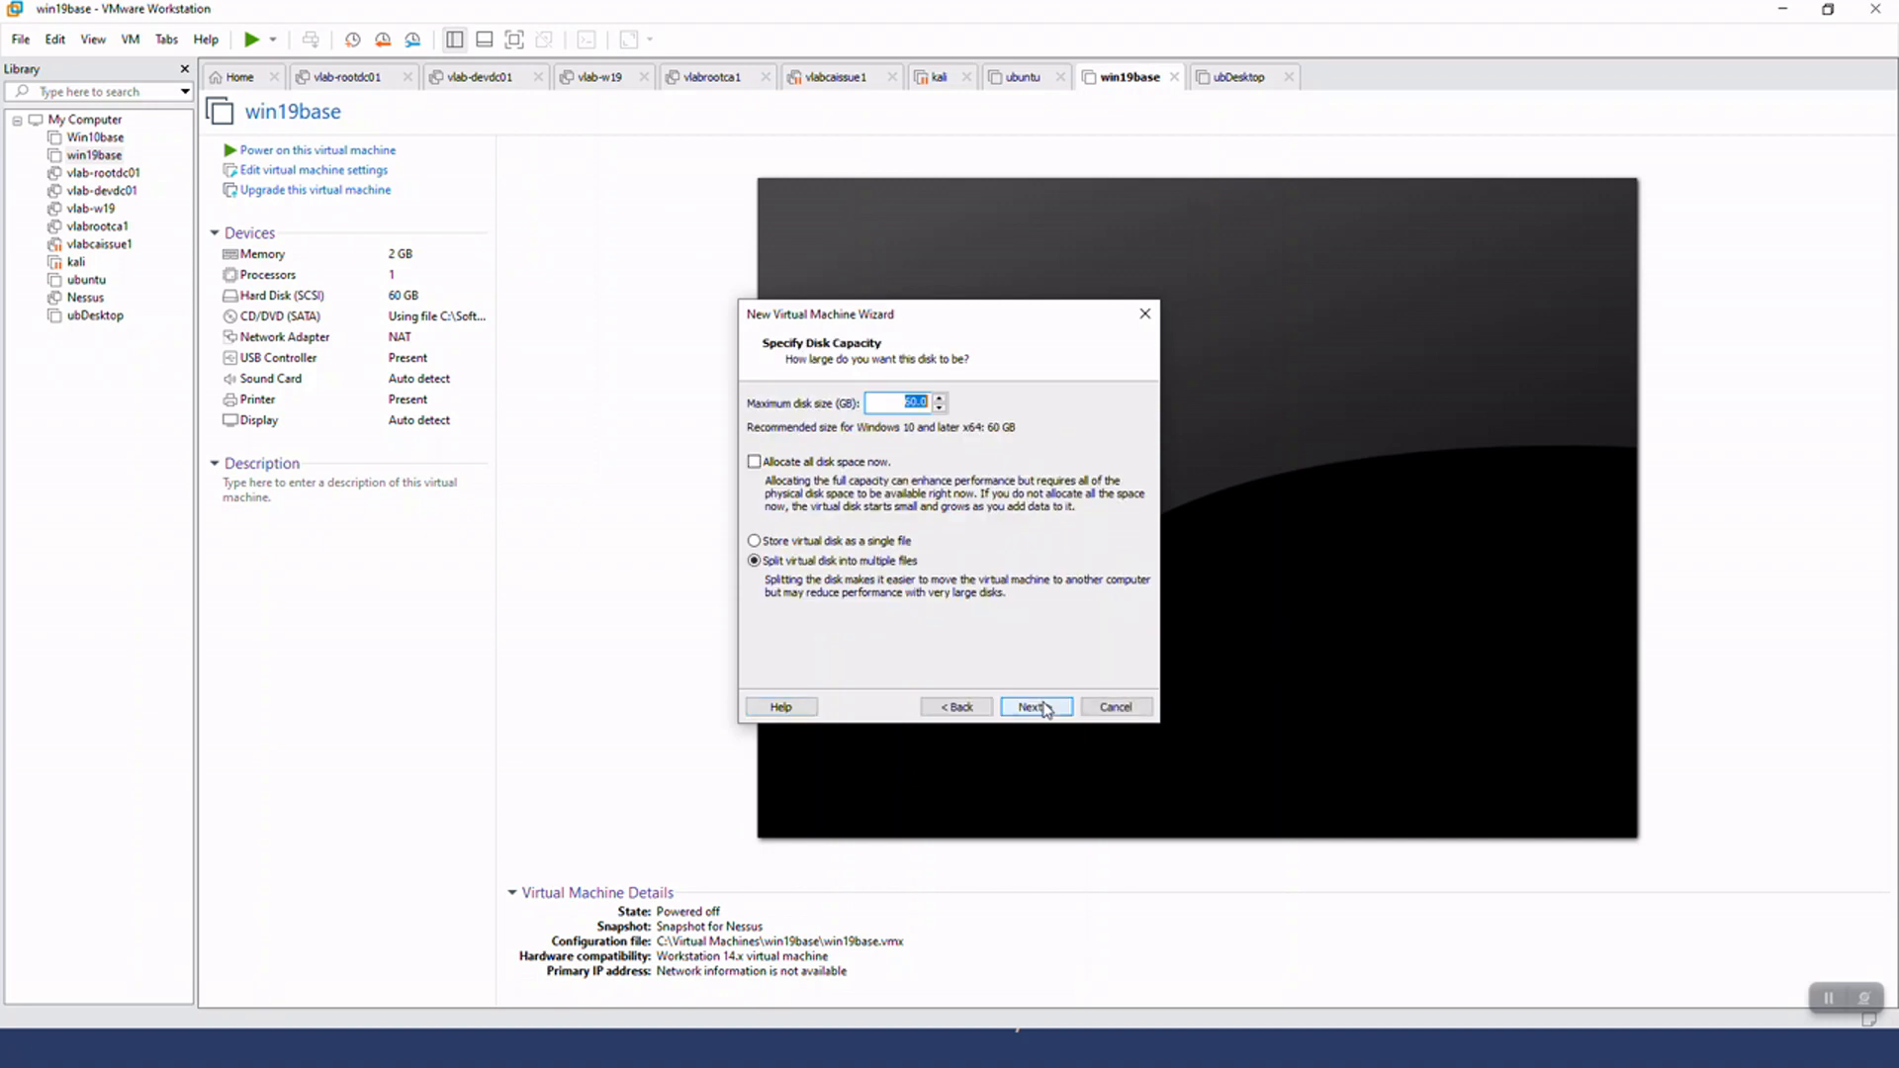
Store the 60 GB virtual disk as a single file named Windows10lab.vmdk and finish creating the virtual machine
{"action": "left_click", "coordinate": [835, 543]}
{"action": "left_click", "coordinate": [890, 398]}
{"action": "left_click", "coordinate": [1044, 708]}
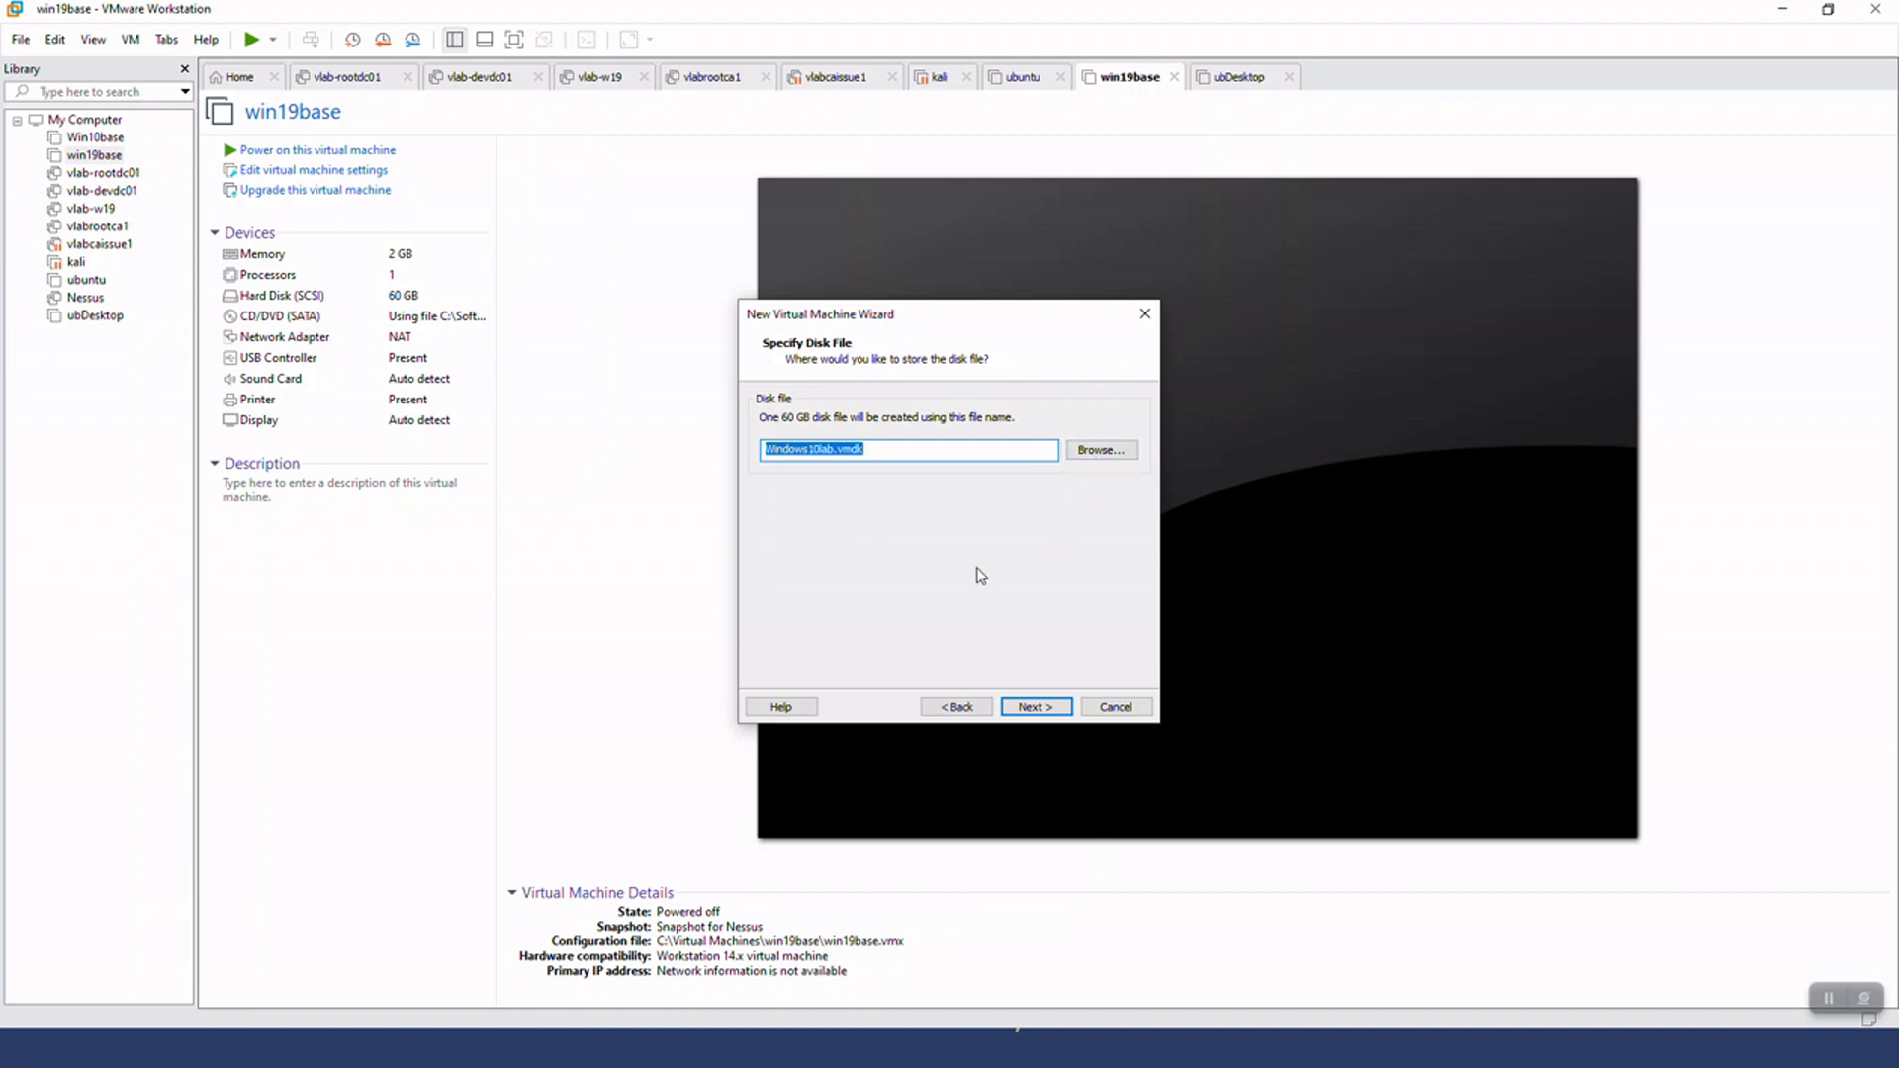
{"action": "left_click", "coordinate": [1032, 708]}
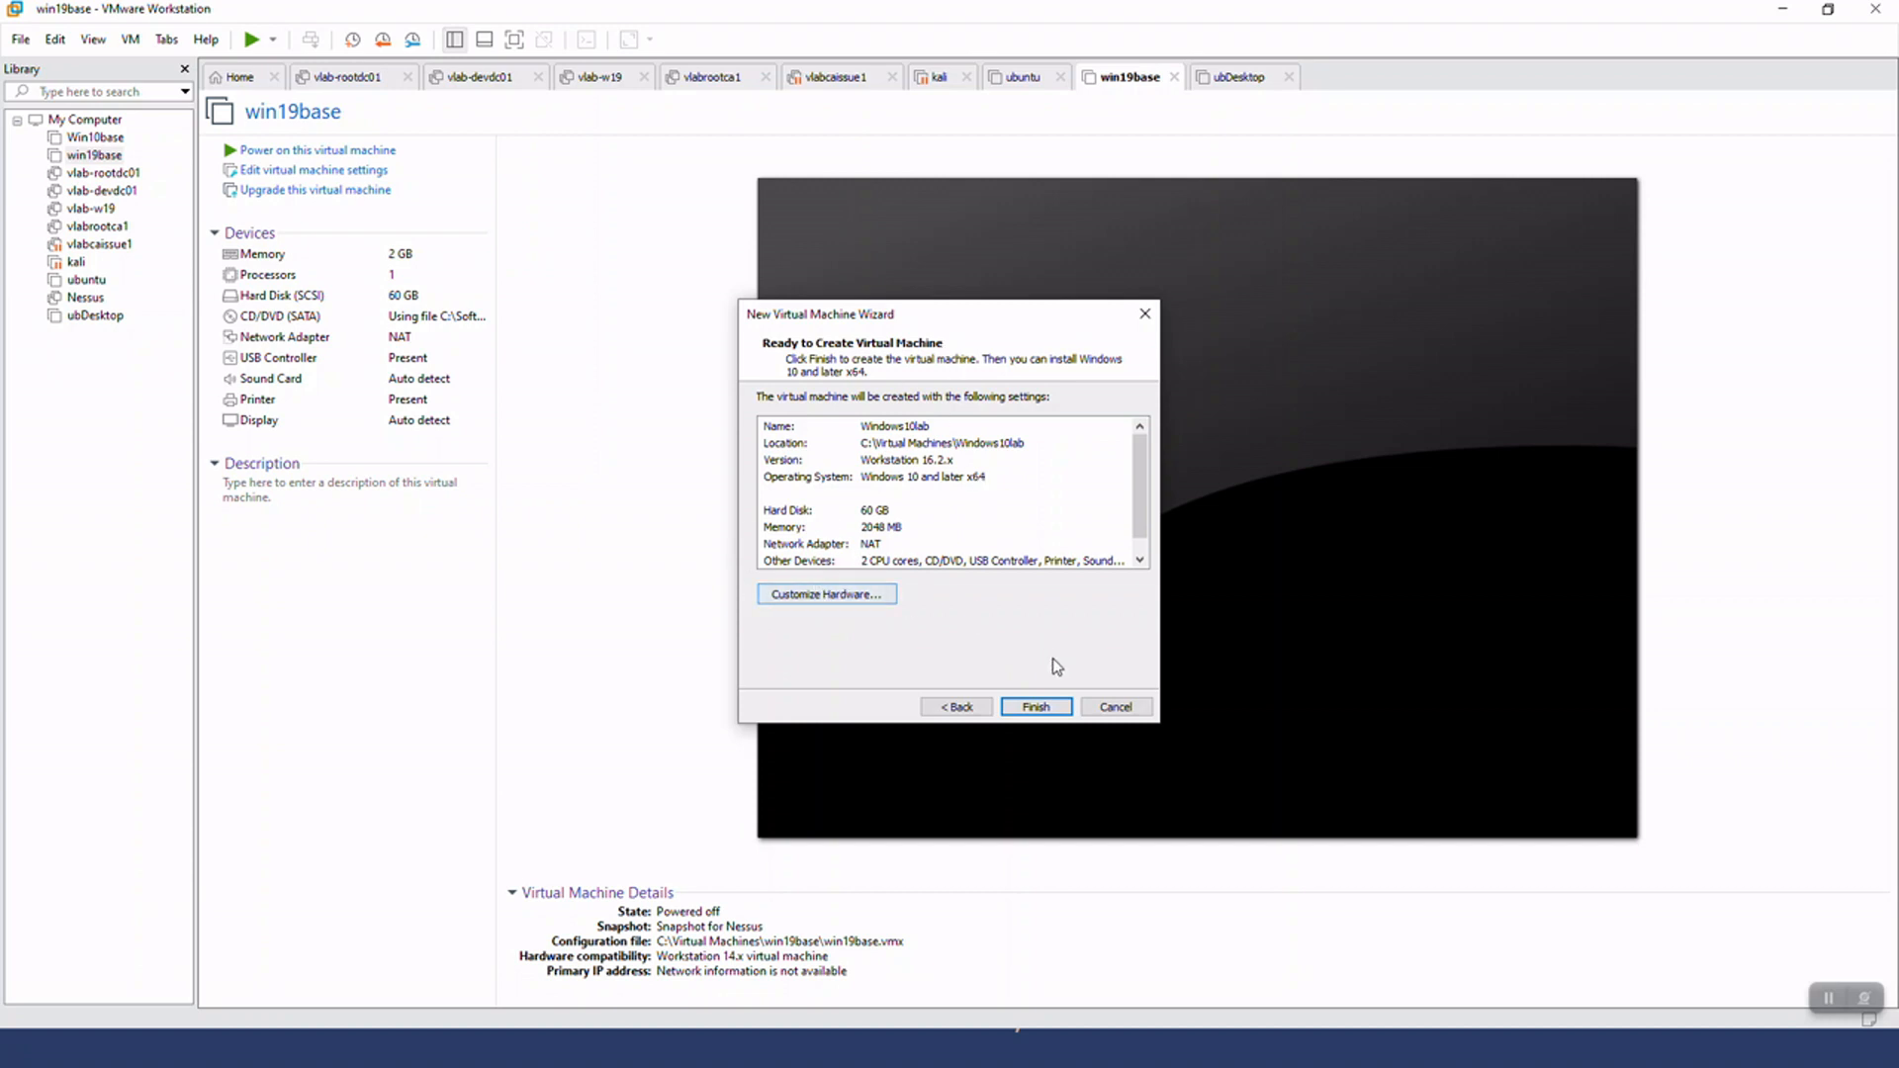
{"action": "left_click", "coordinate": [1031, 706]}
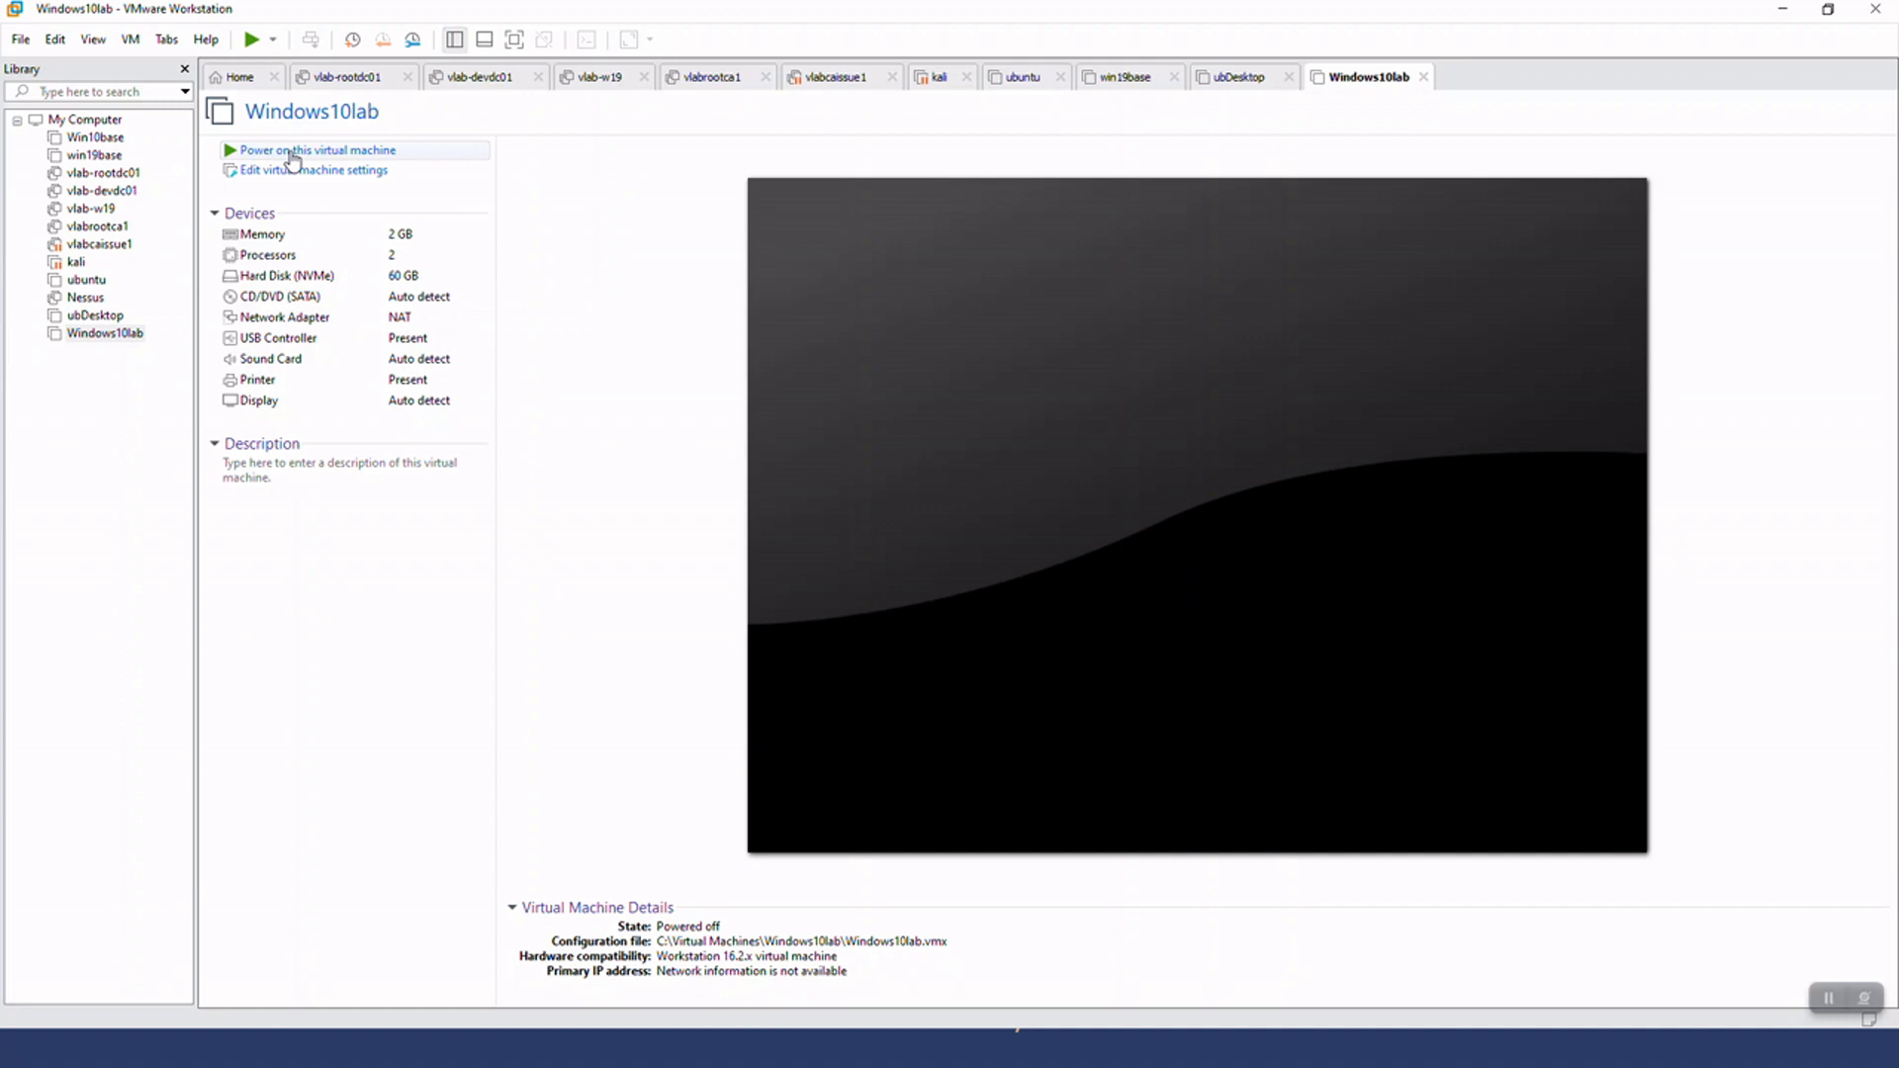
Set the Windows10lab CD/DVD drive to use the ISO image C:\OS ISO\Windows 10.iso
{"action": "double_click", "coordinate": [328, 298]}
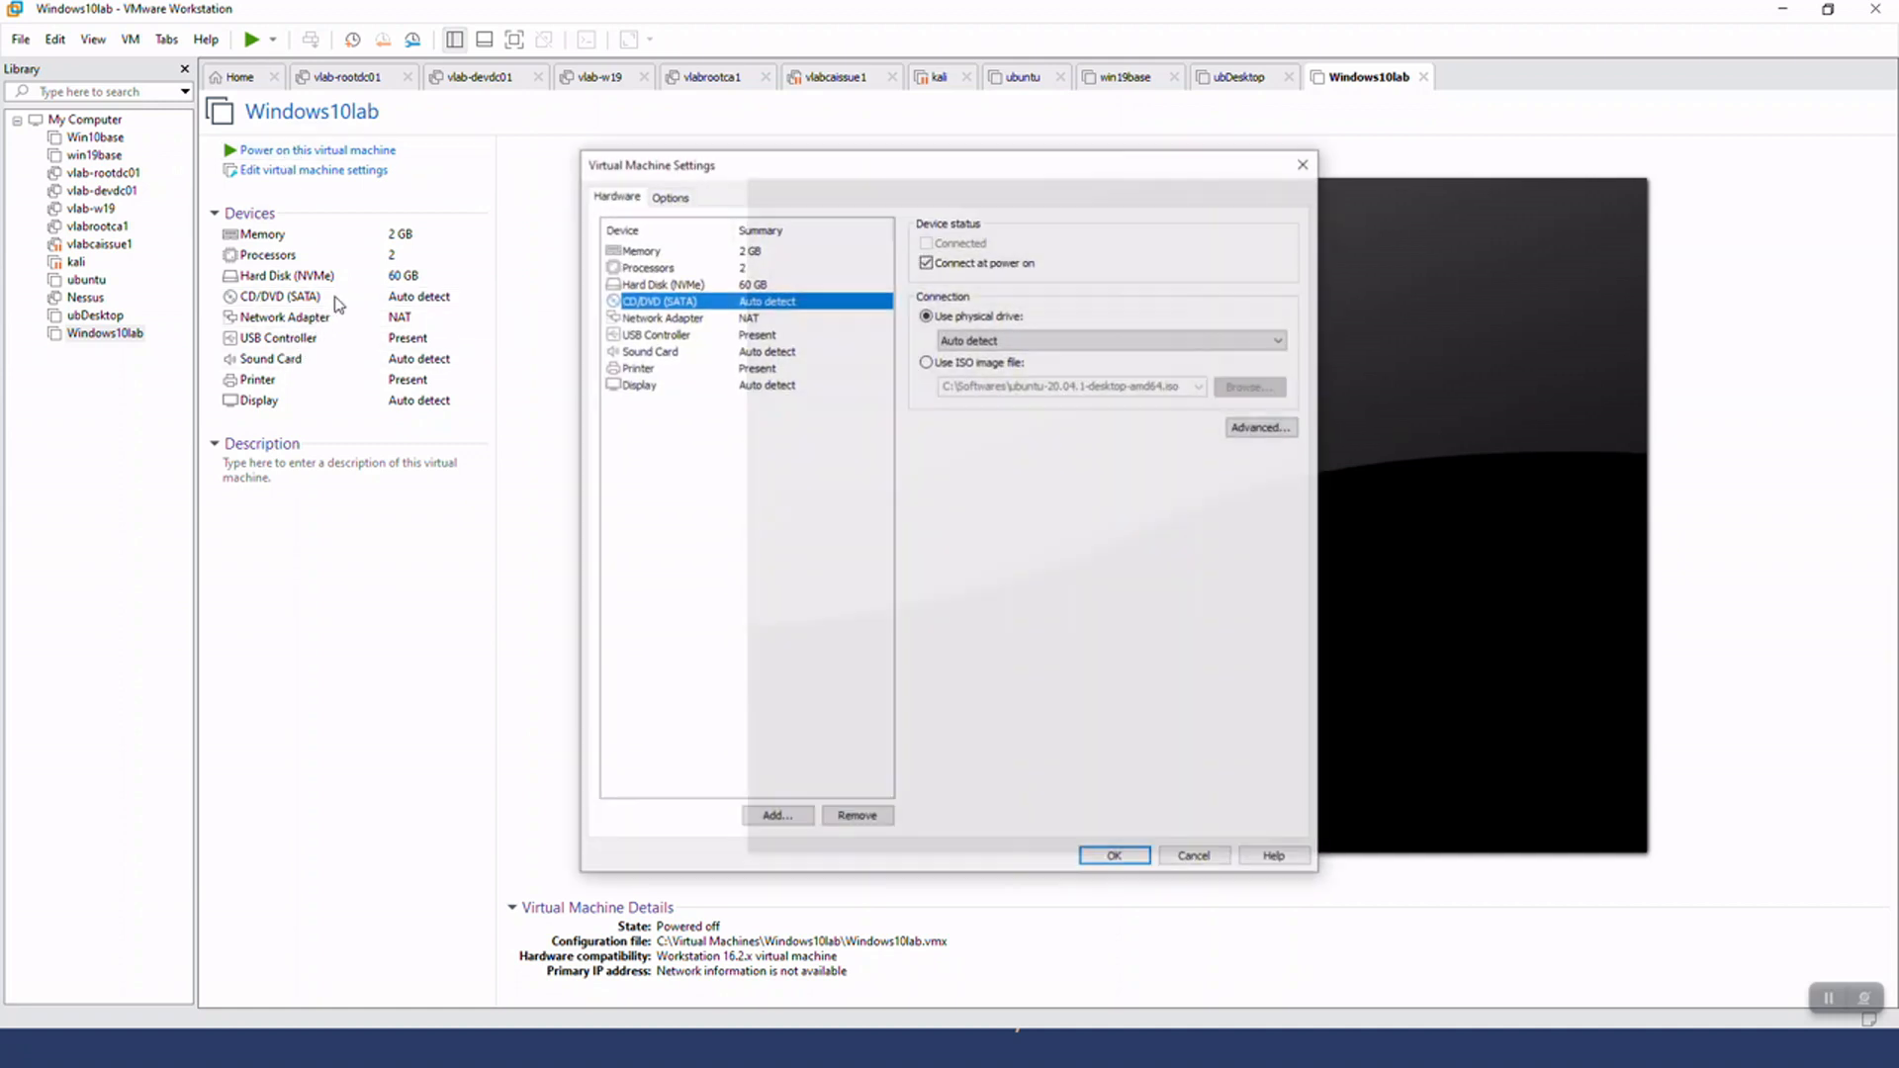
{"action": "left_click", "coordinate": [992, 362]}
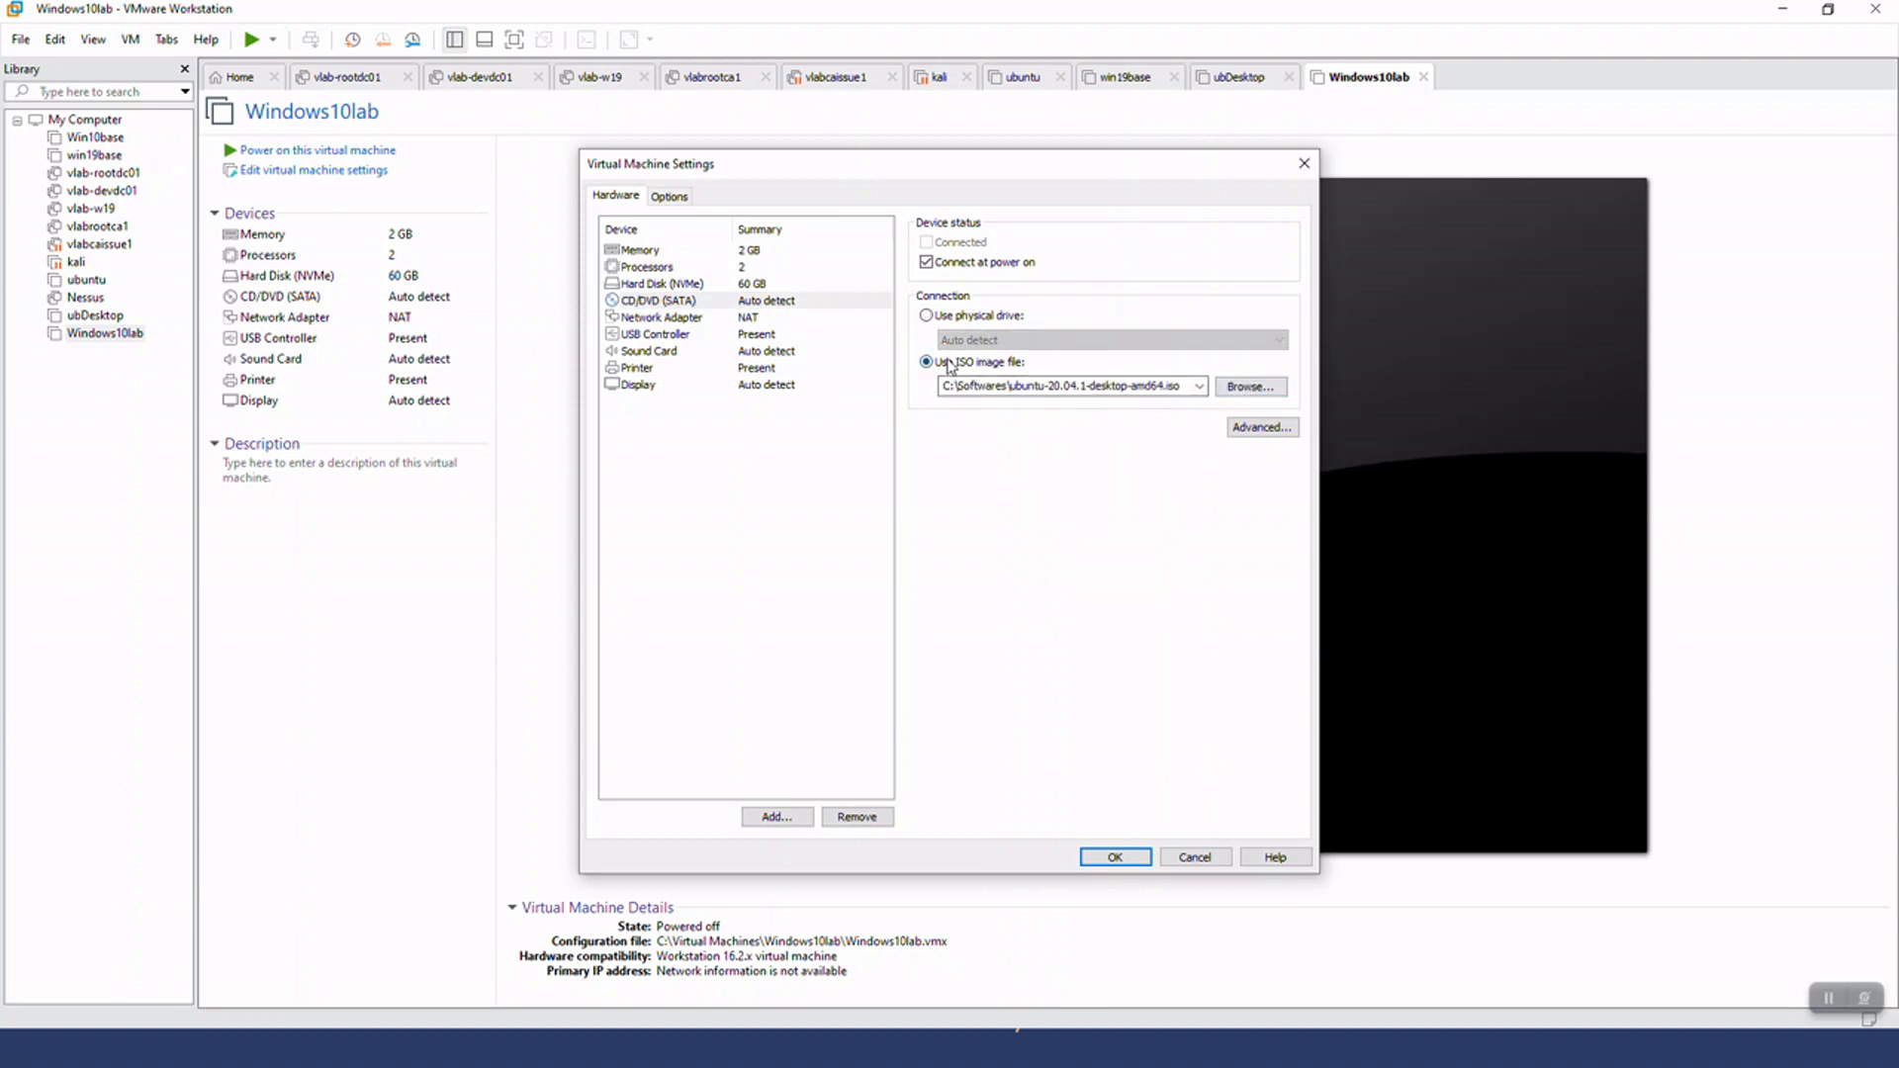
{"action": "left_click", "coordinate": [631, 301]}
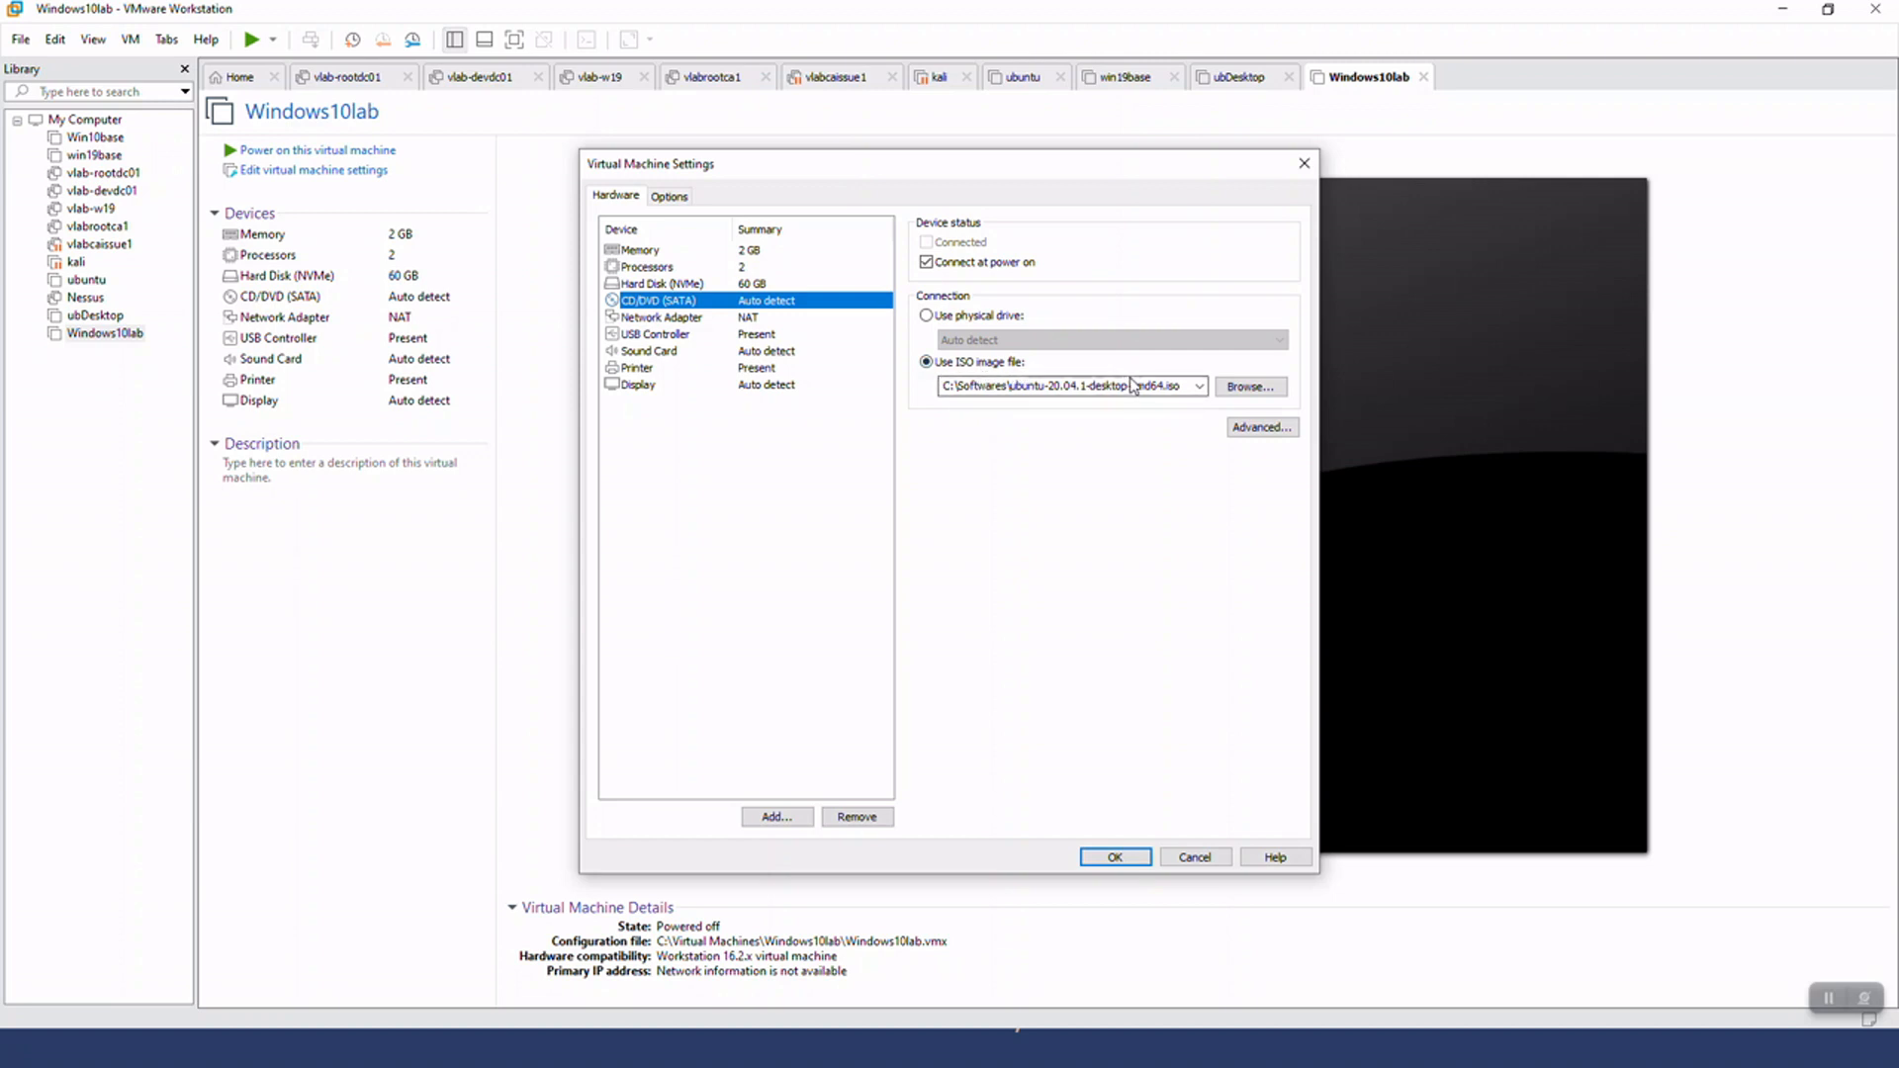
{"action": "left_click", "coordinate": [1246, 386]}
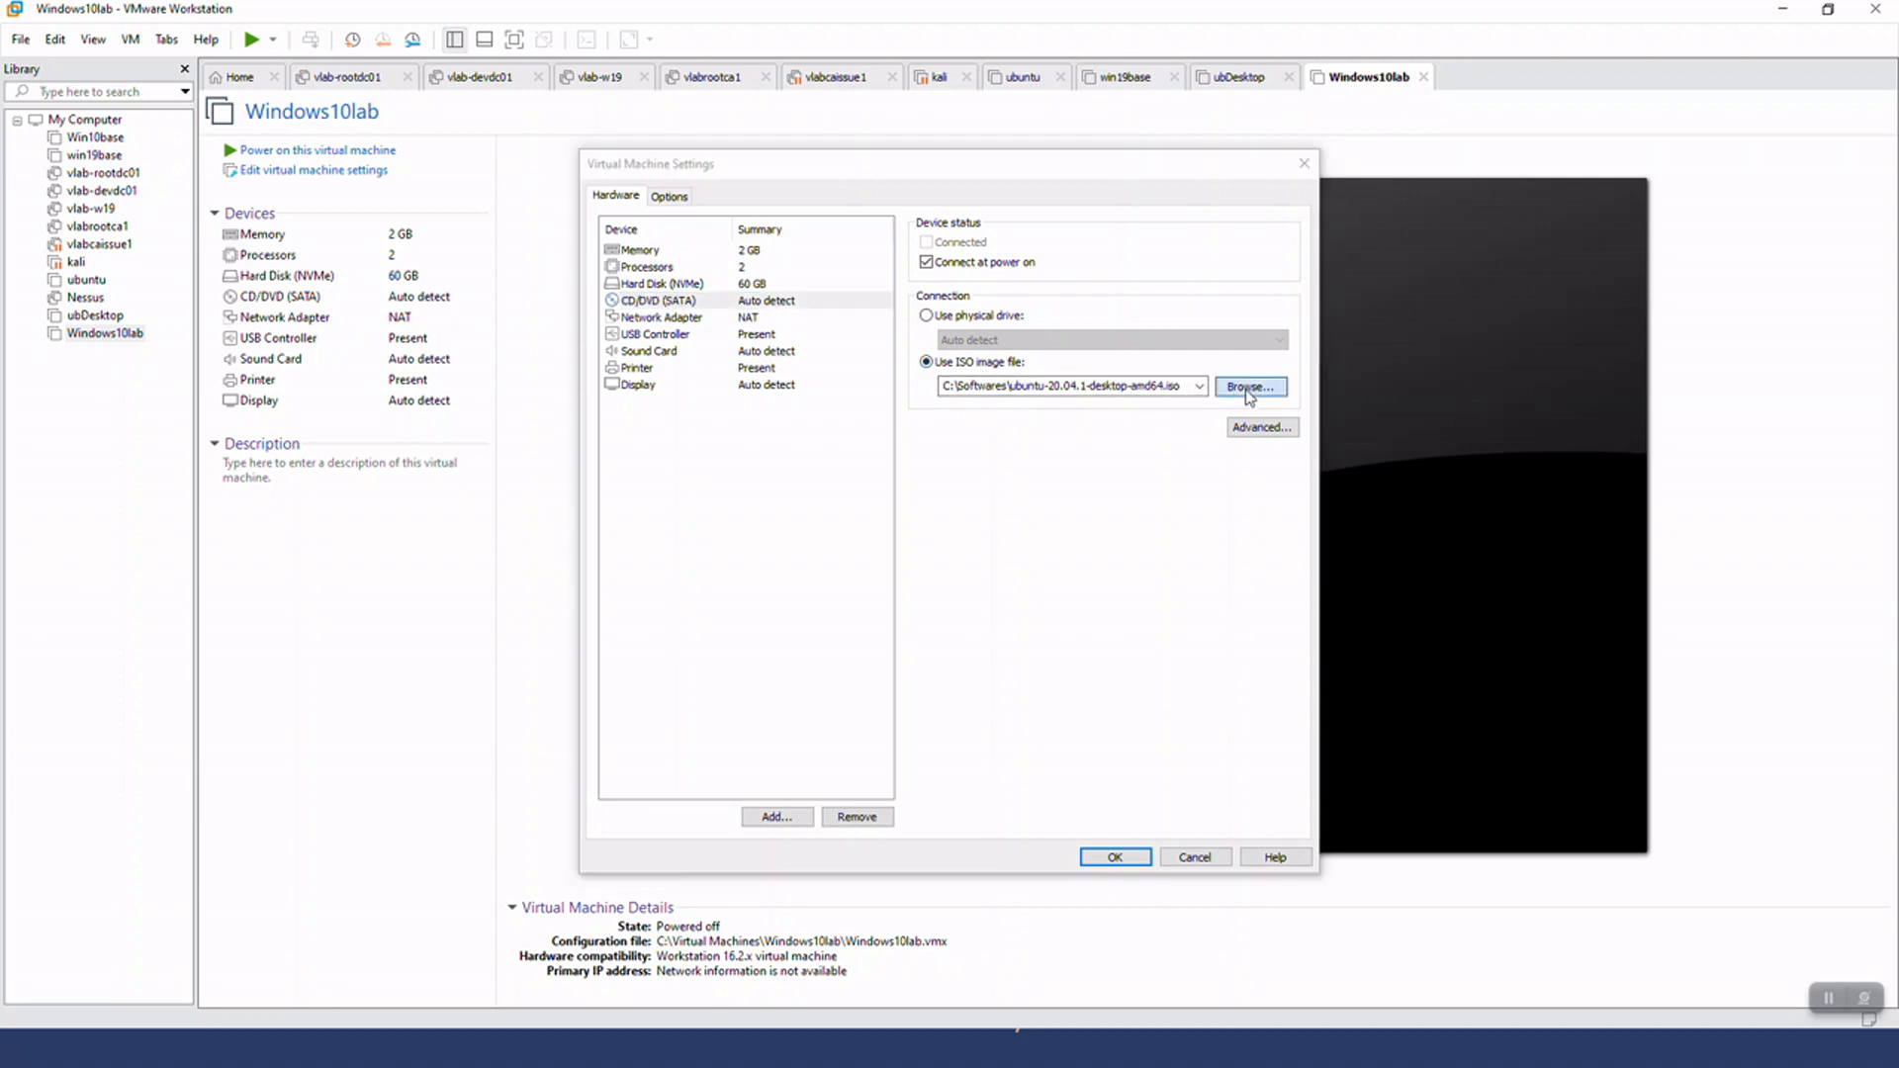
{"action": "left_click", "coordinate": [839, 228]}
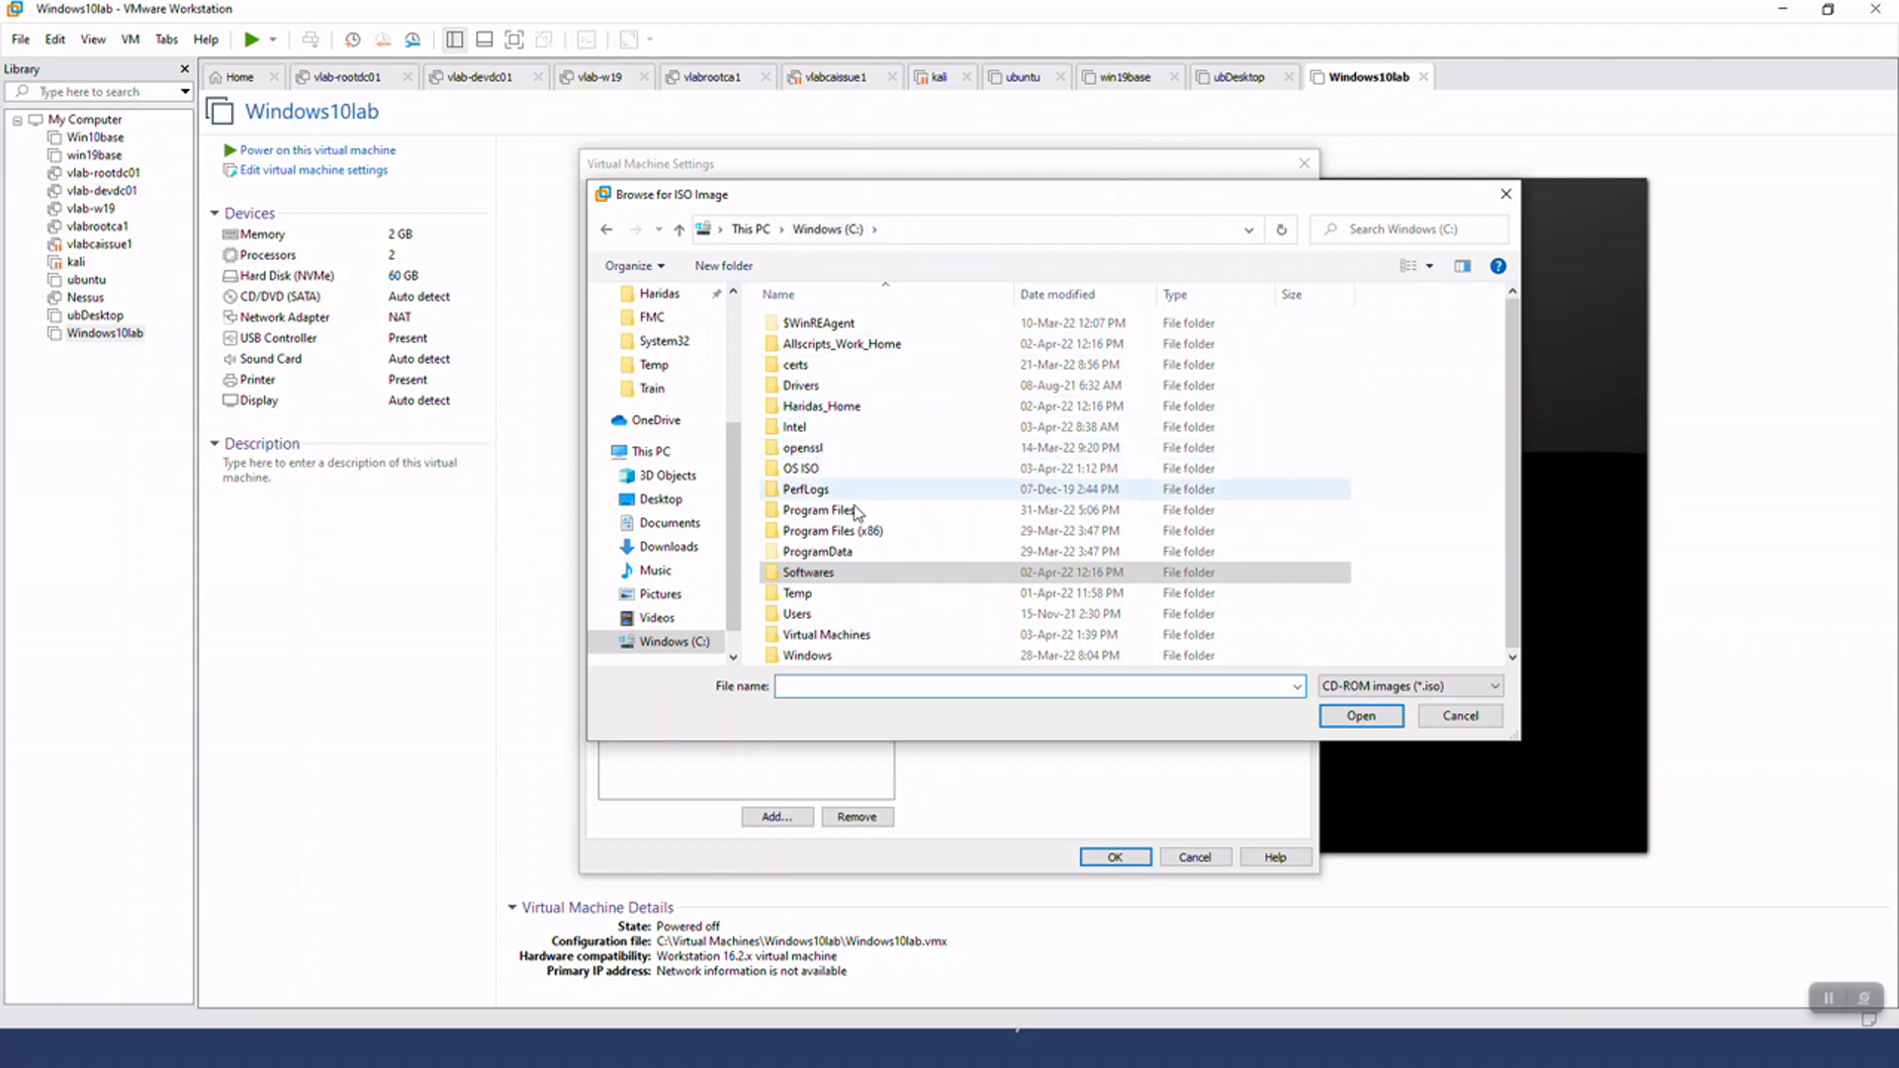
{"action": "left_click", "coordinate": [809, 470]}
{"action": "double_click", "coordinate": [813, 477]}
{"action": "left_click", "coordinate": [856, 348]}
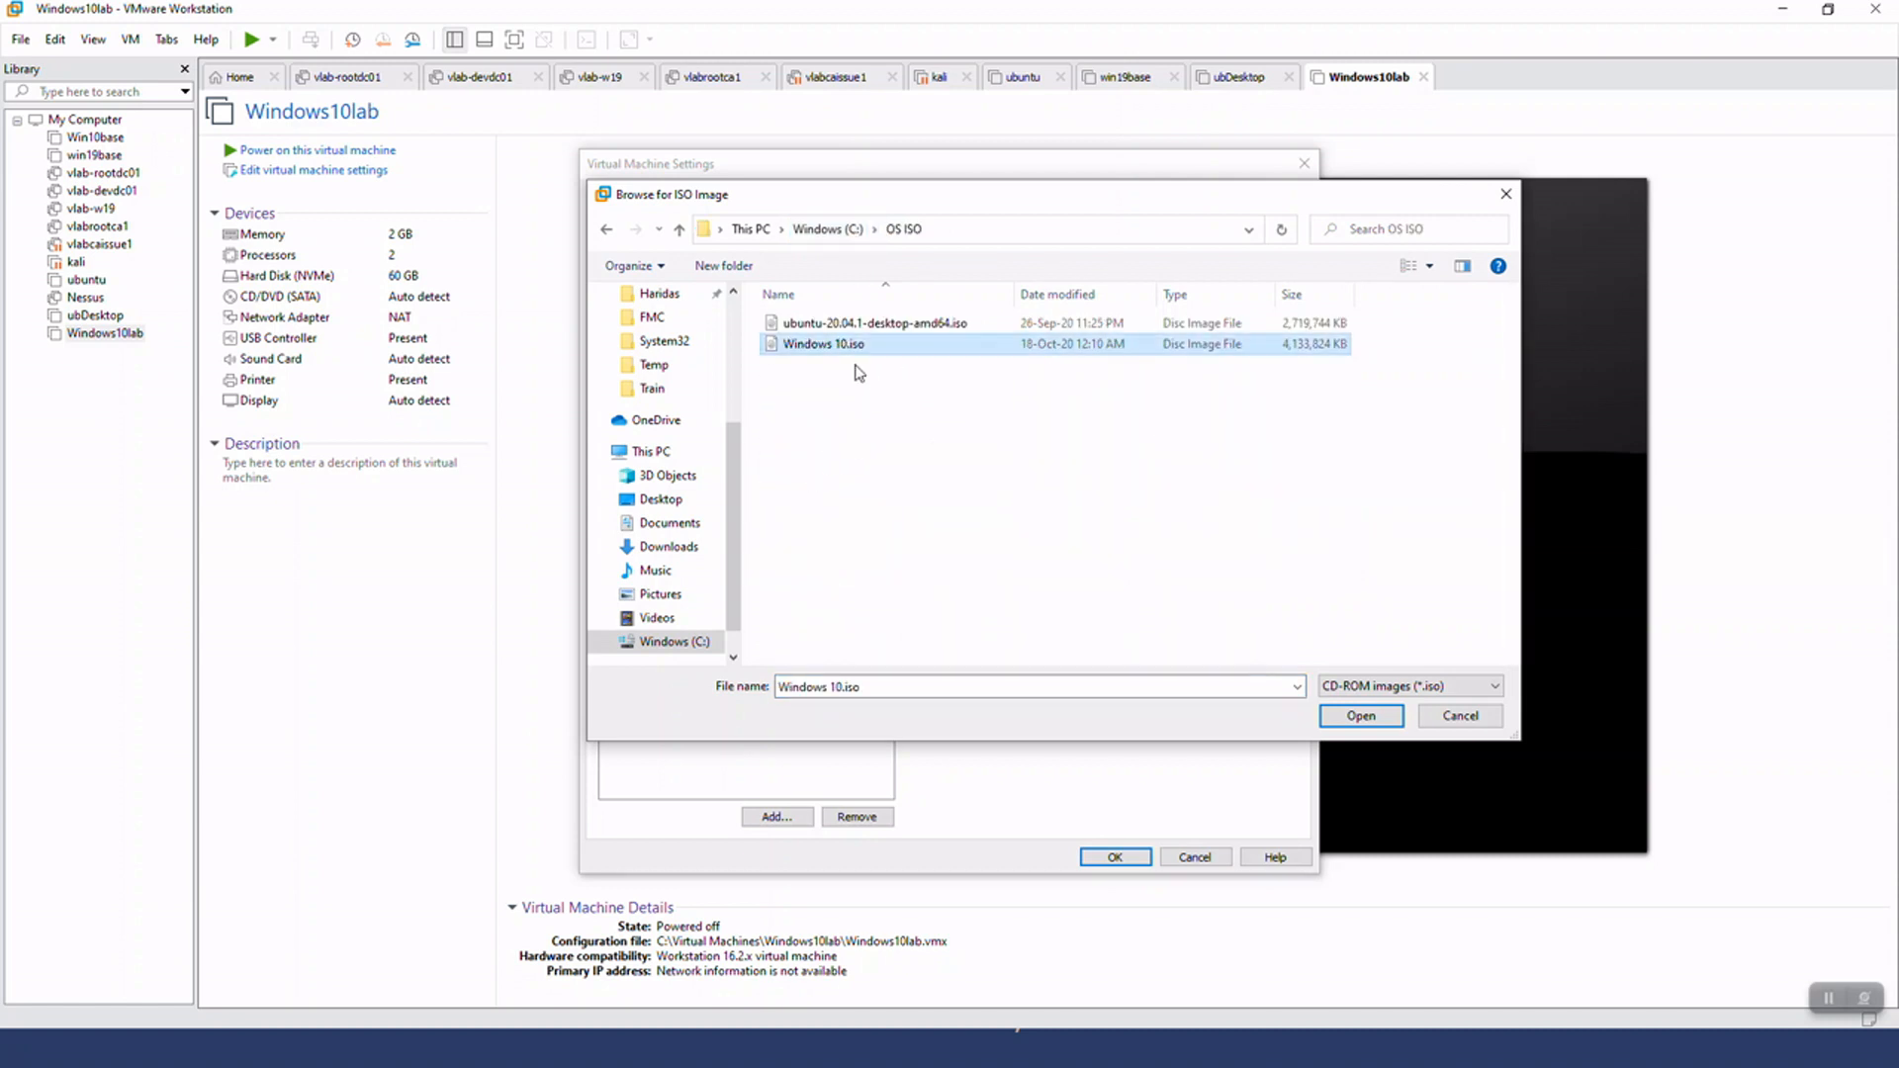
{"action": "left_click", "coordinate": [1360, 714]}
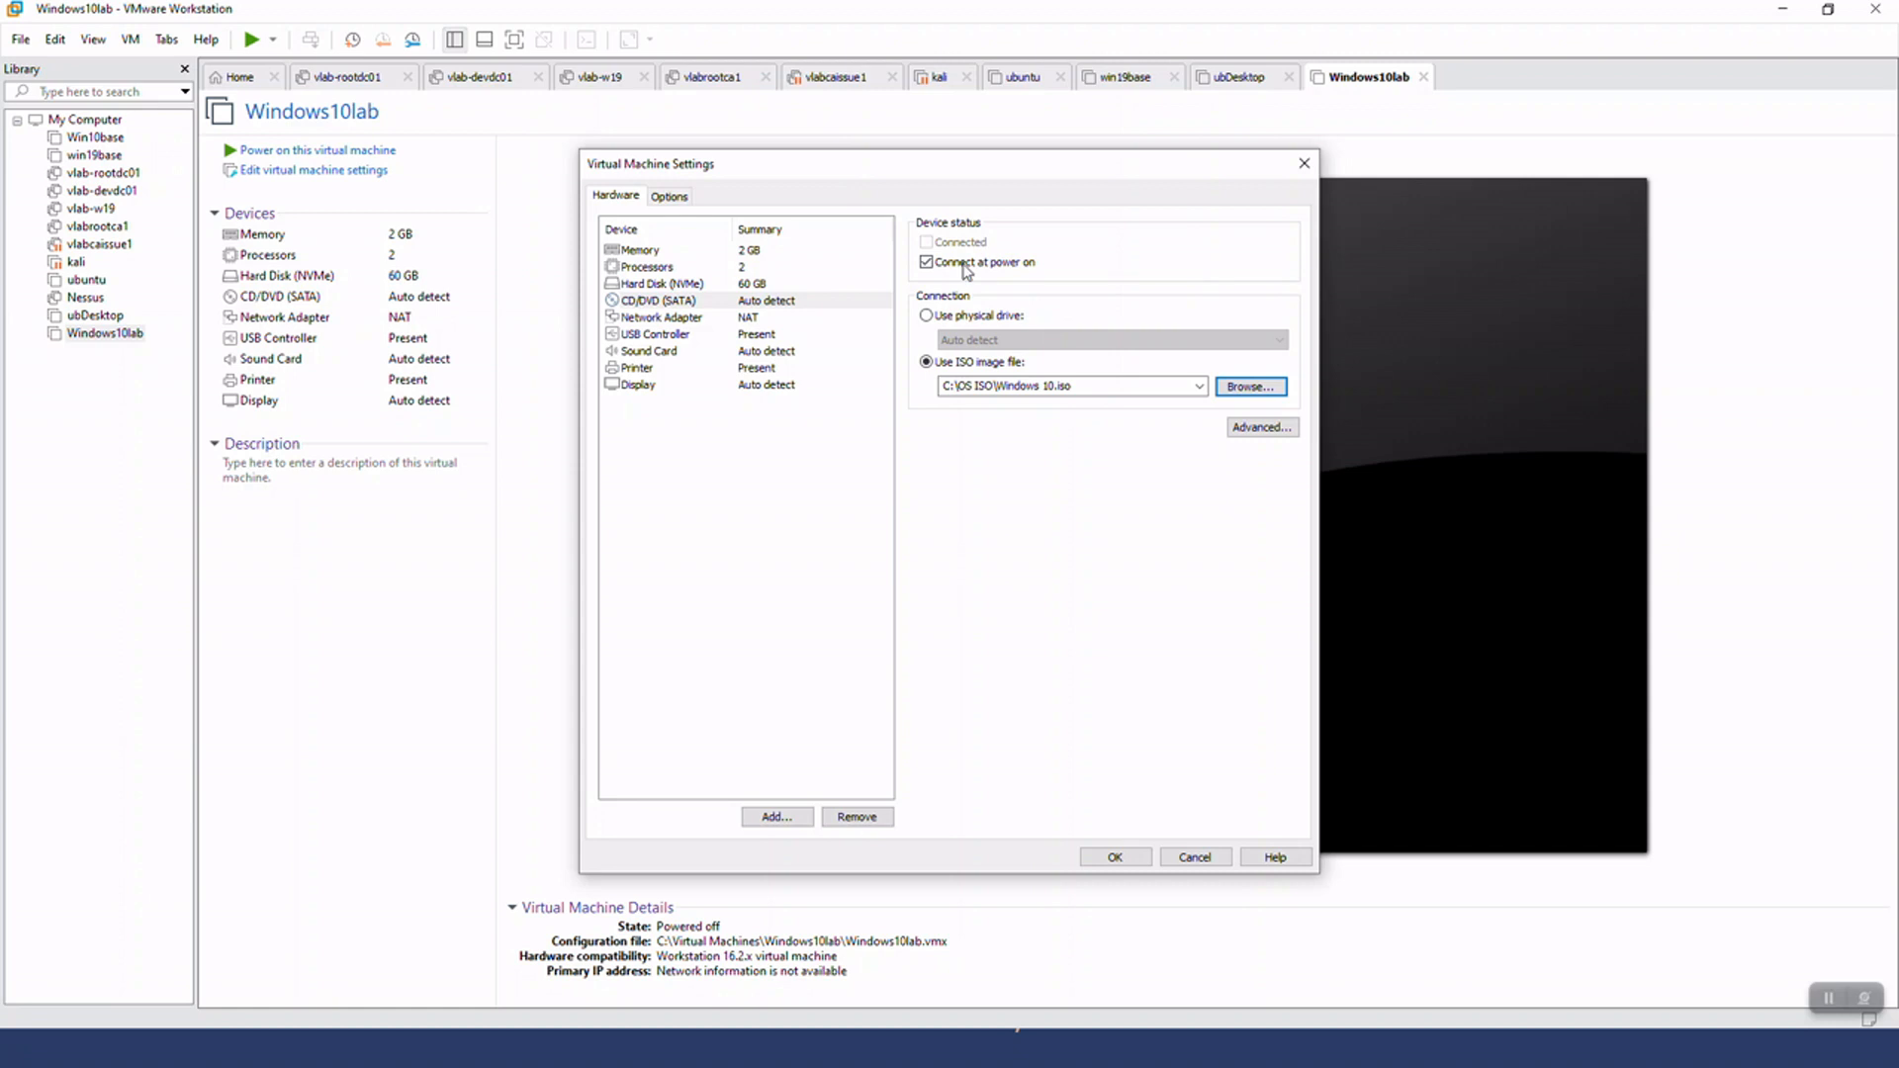
Review the network adapter, sound card, memory, processor and hard disk settings, and save the virtual machine settings
{"action": "left_click", "coordinate": [710, 321]}
{"action": "left_click", "coordinate": [706, 353]}
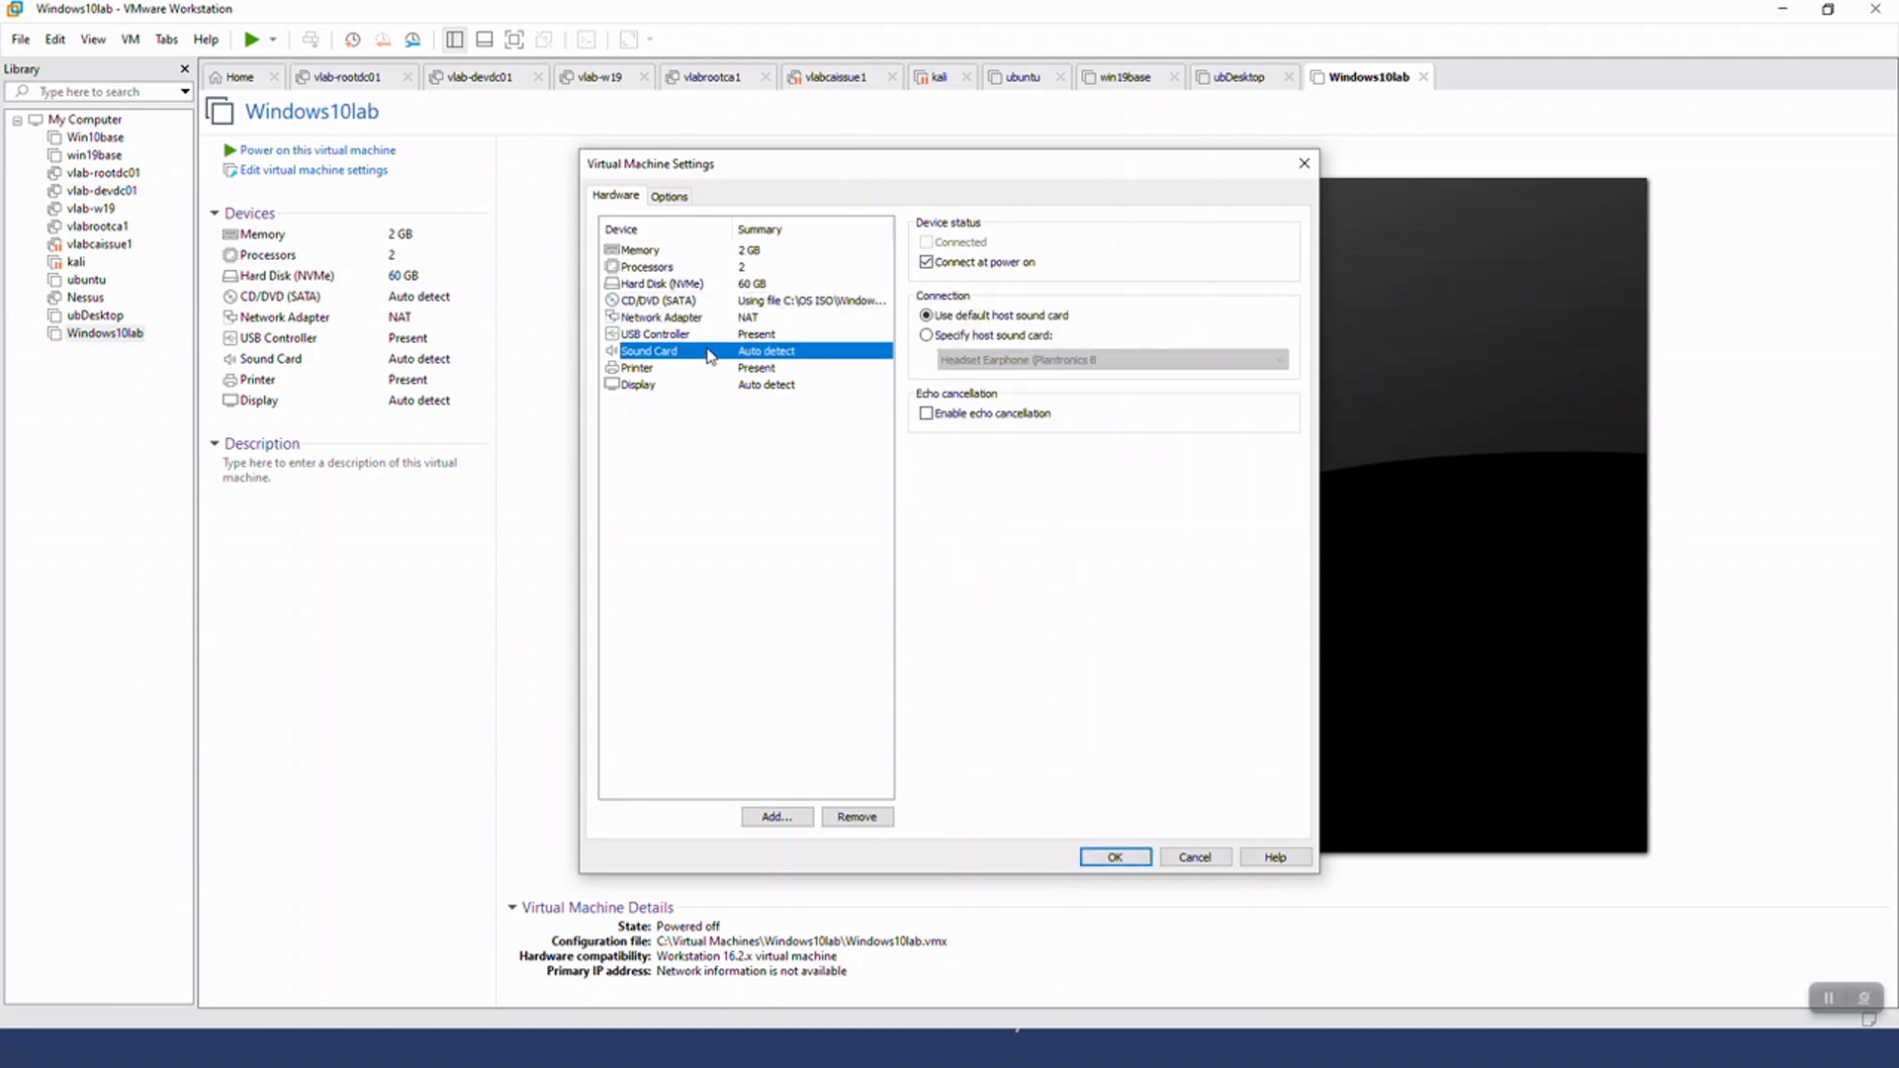
{"action": "left_click", "coordinate": [739, 253]}
{"action": "left_click", "coordinate": [739, 272]}
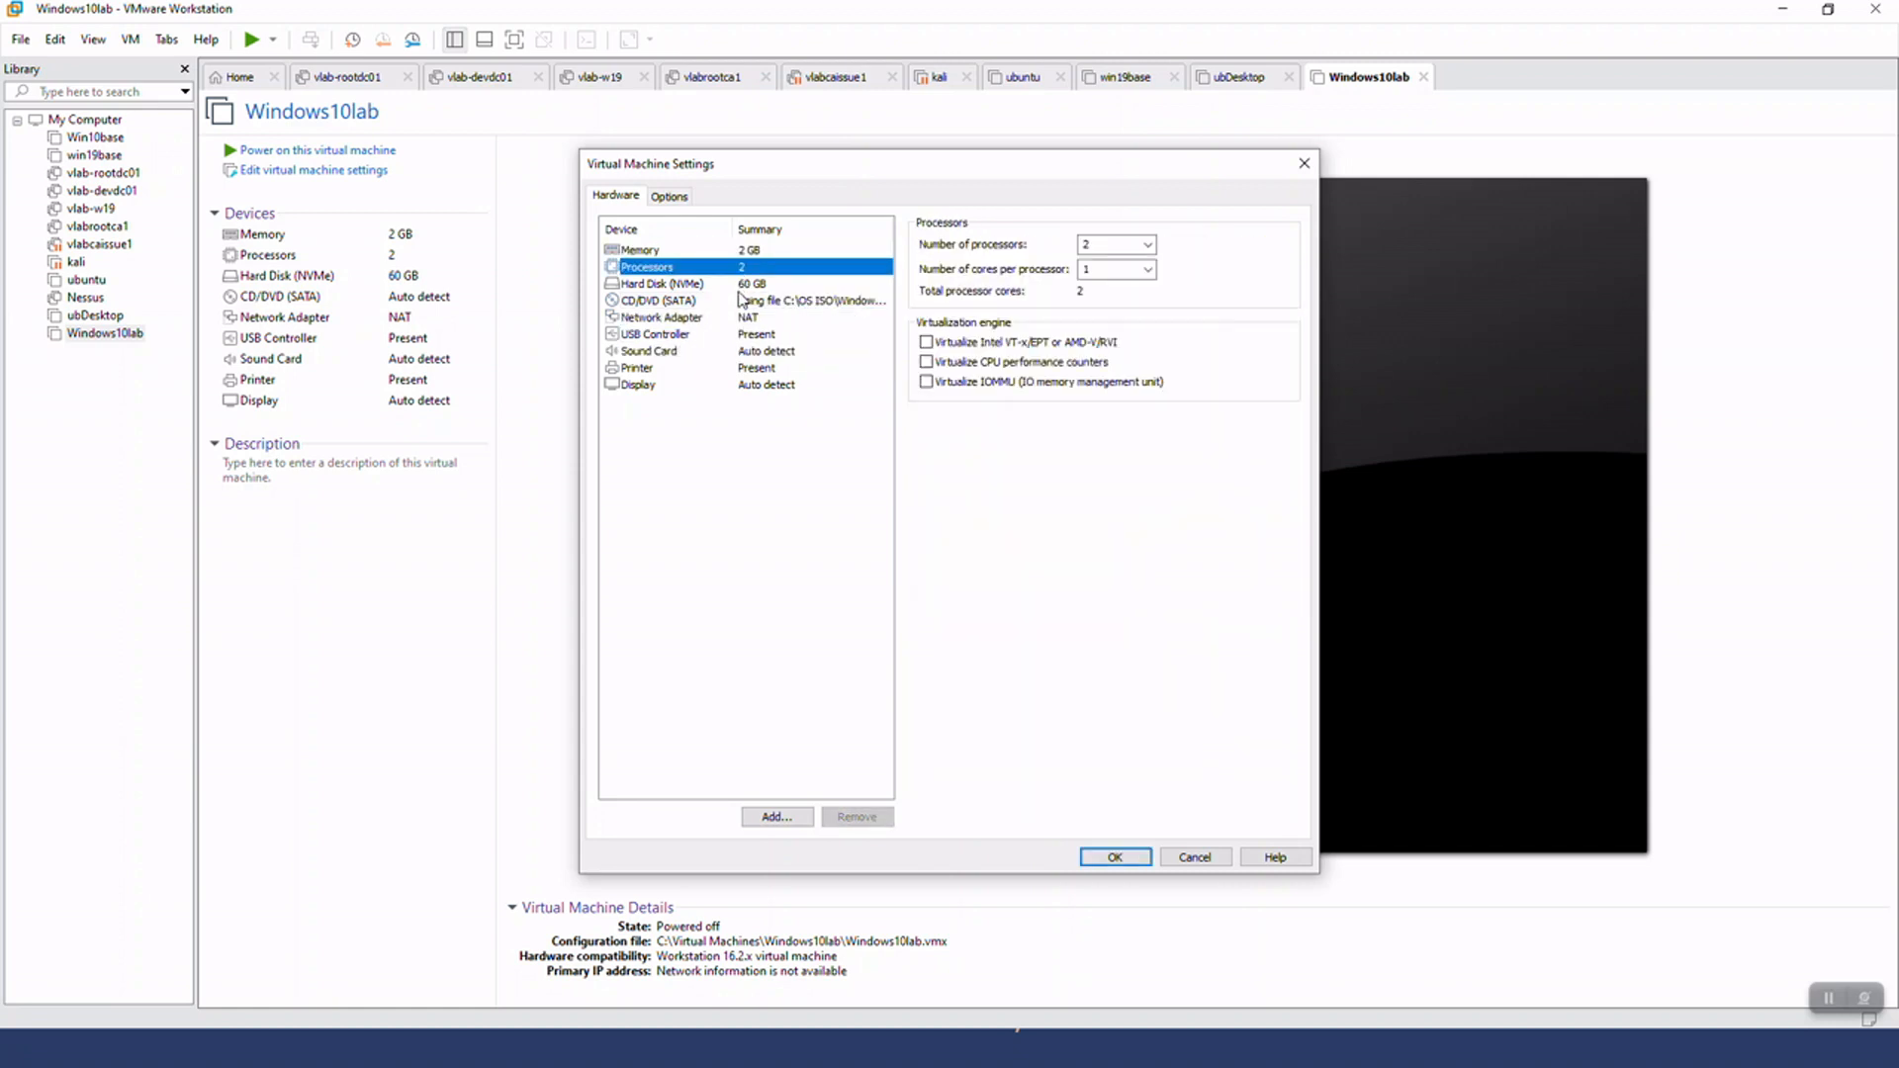
{"action": "left_click", "coordinate": [742, 288]}
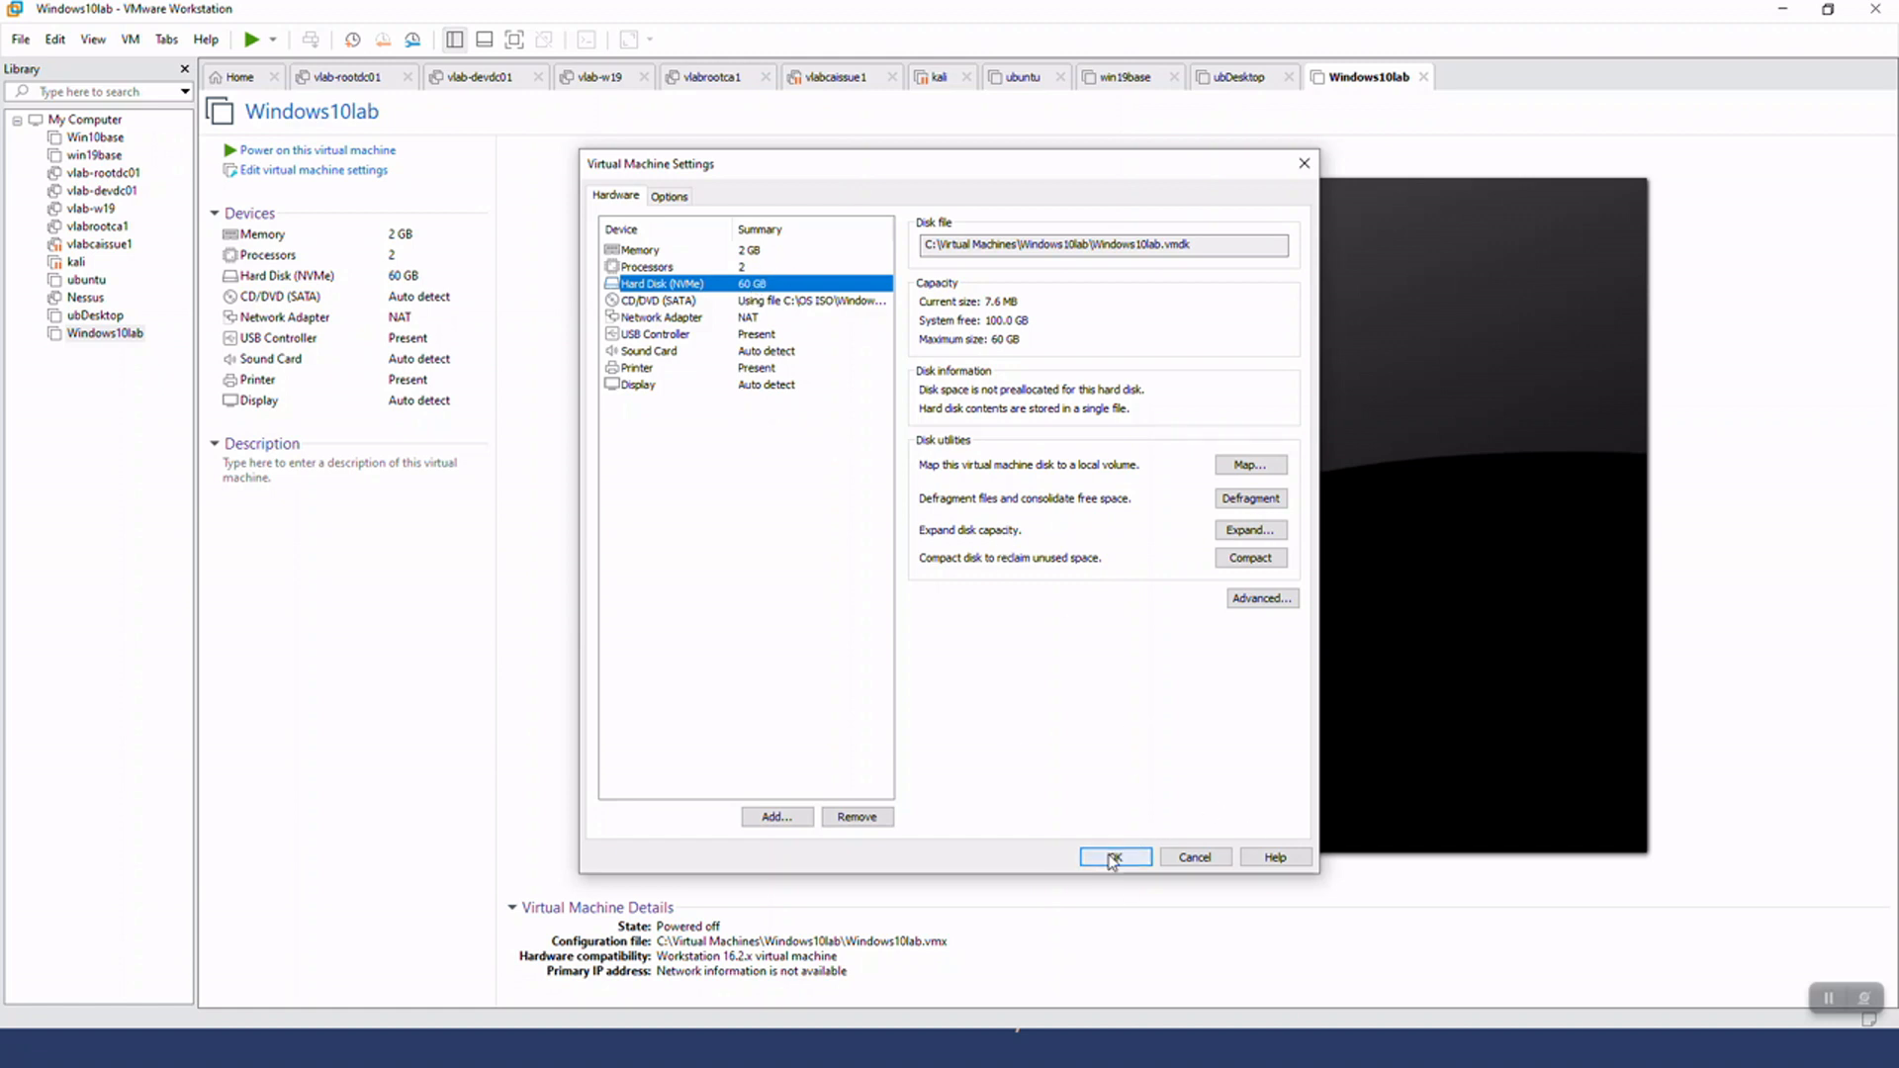
{"action": "left_click", "coordinate": [1112, 856]}
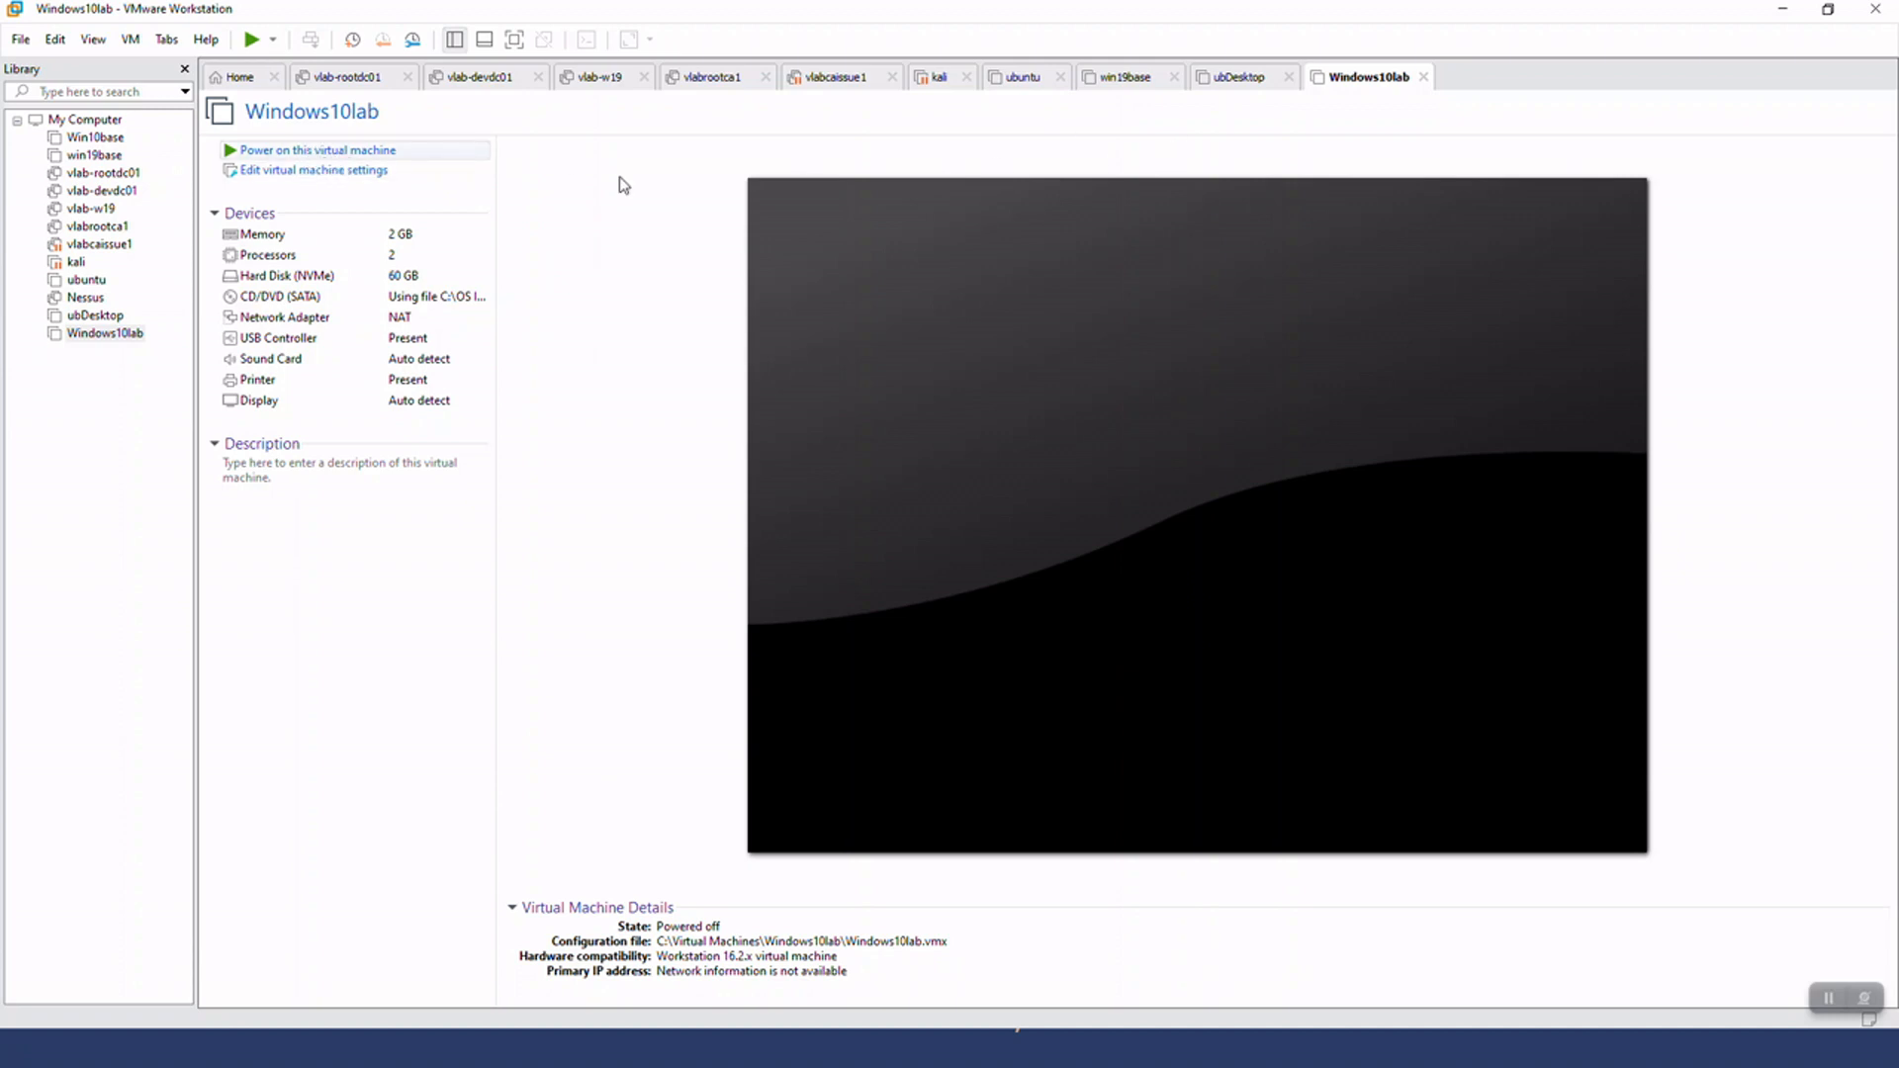
Start up the Windows10lab guest, boot it from the installation disc, and dismiss the installation hint bar
{"action": "right_click", "coordinate": [1368, 78]}
{"action": "mouse_move", "coordinate": [1462, 116]}
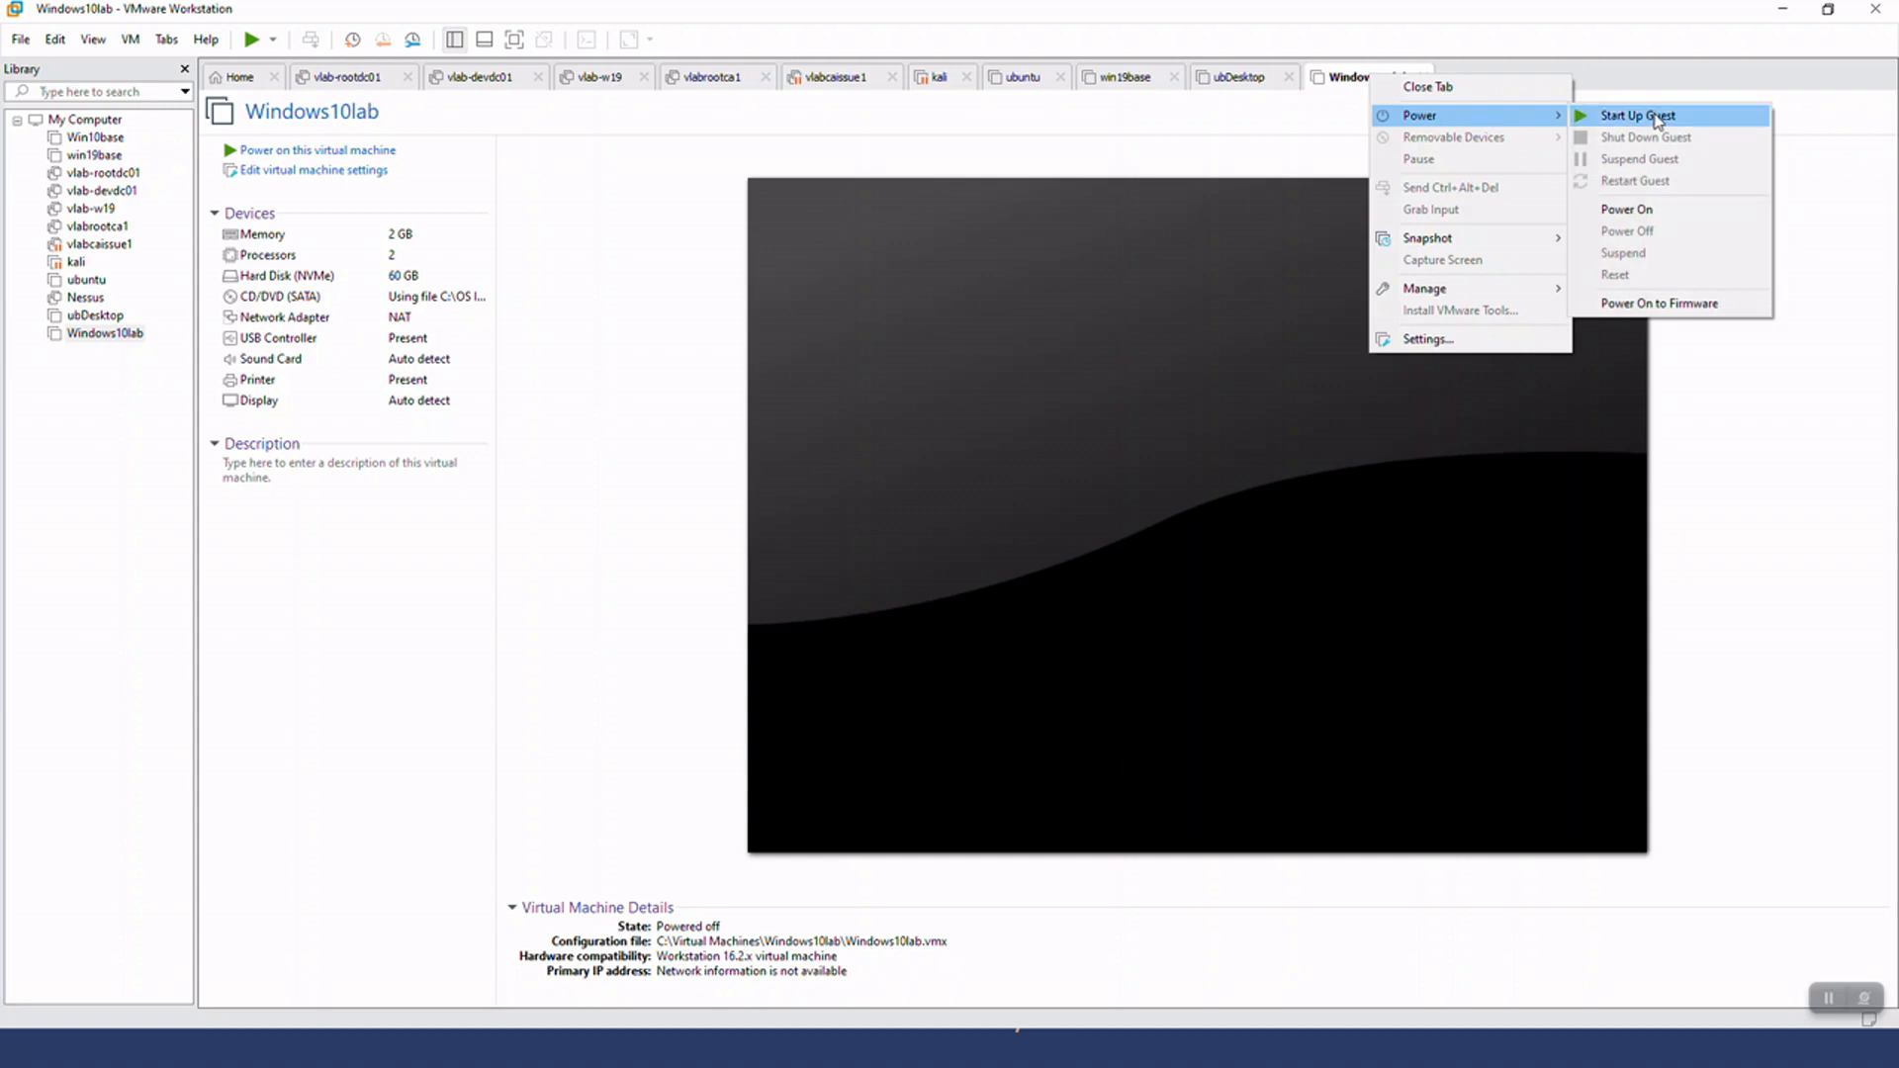
{"action": "left_click", "coordinate": [1665, 117]}
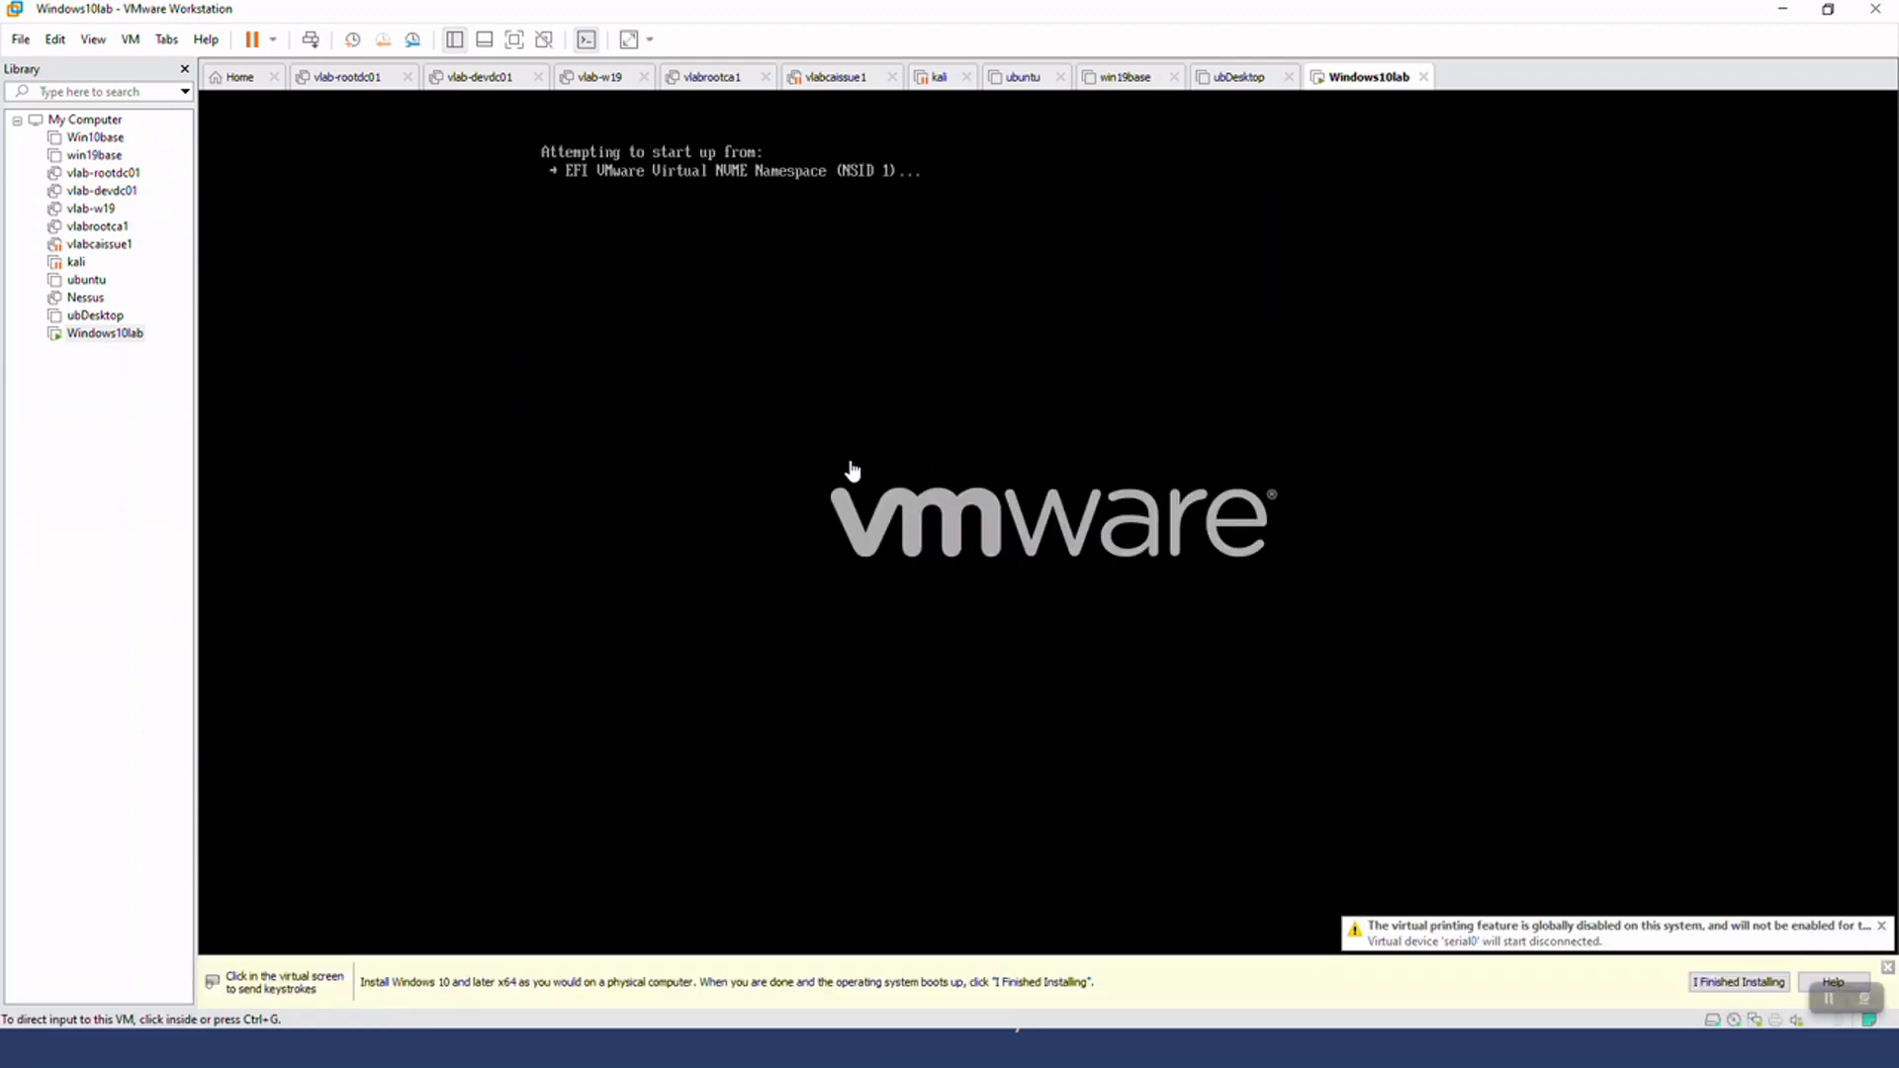
{"action": "left_click", "coordinate": [675, 803]}
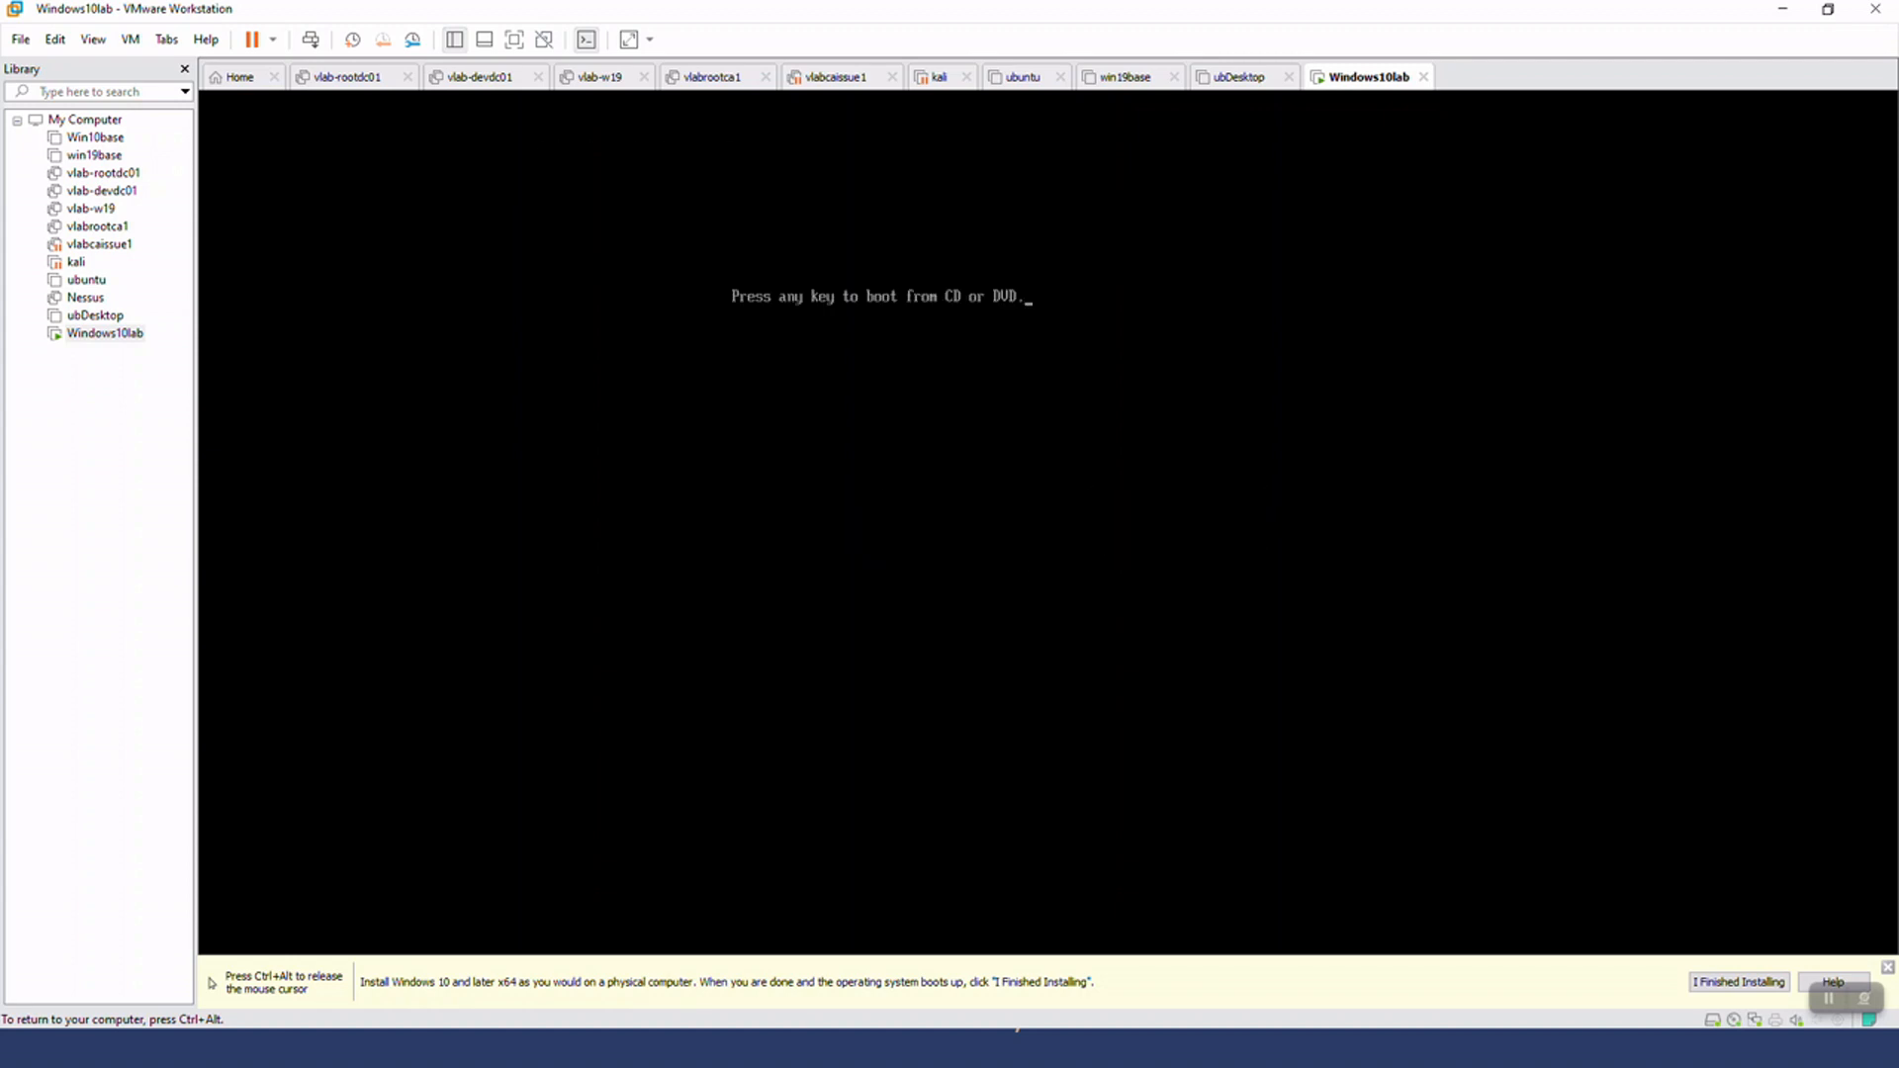
{"action": "key", "text": "Return"}
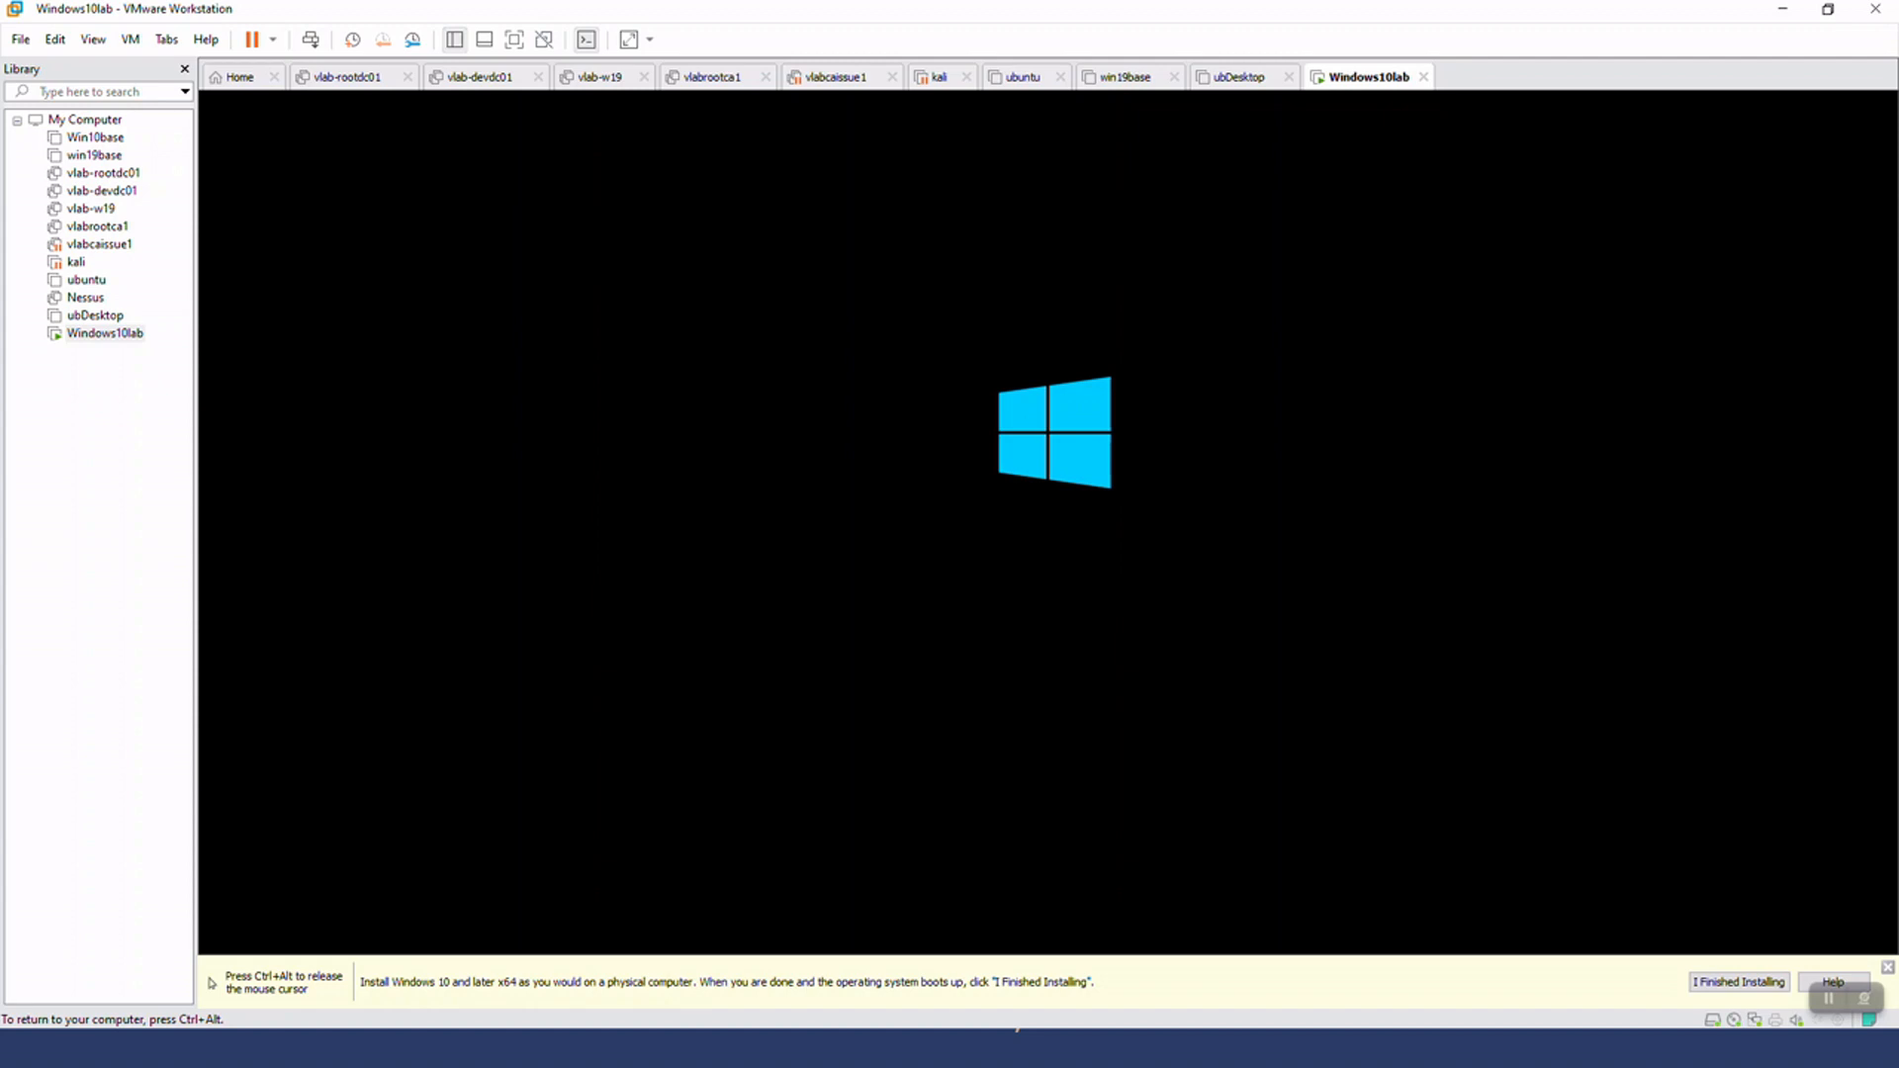
{"action": "key", "text": "ctrl+alt"}
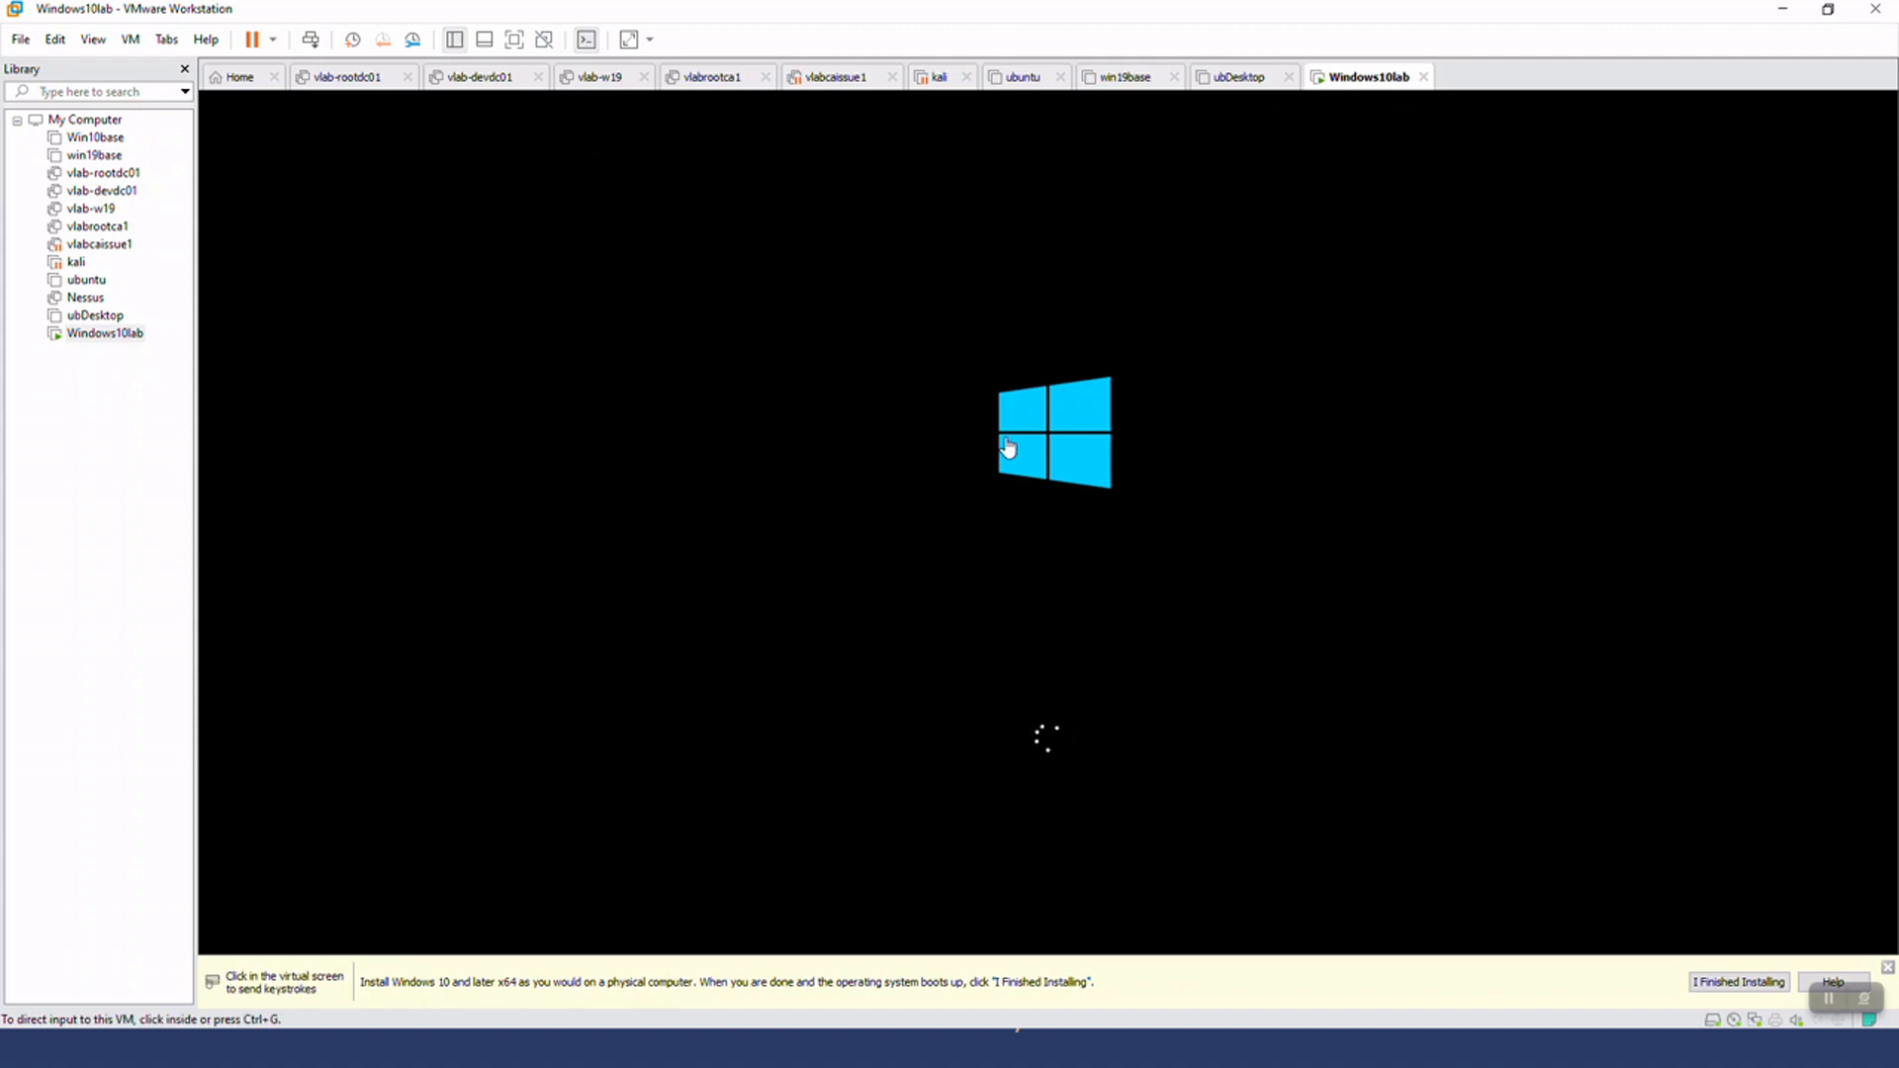
{"action": "left_click", "coordinate": [1887, 968]}
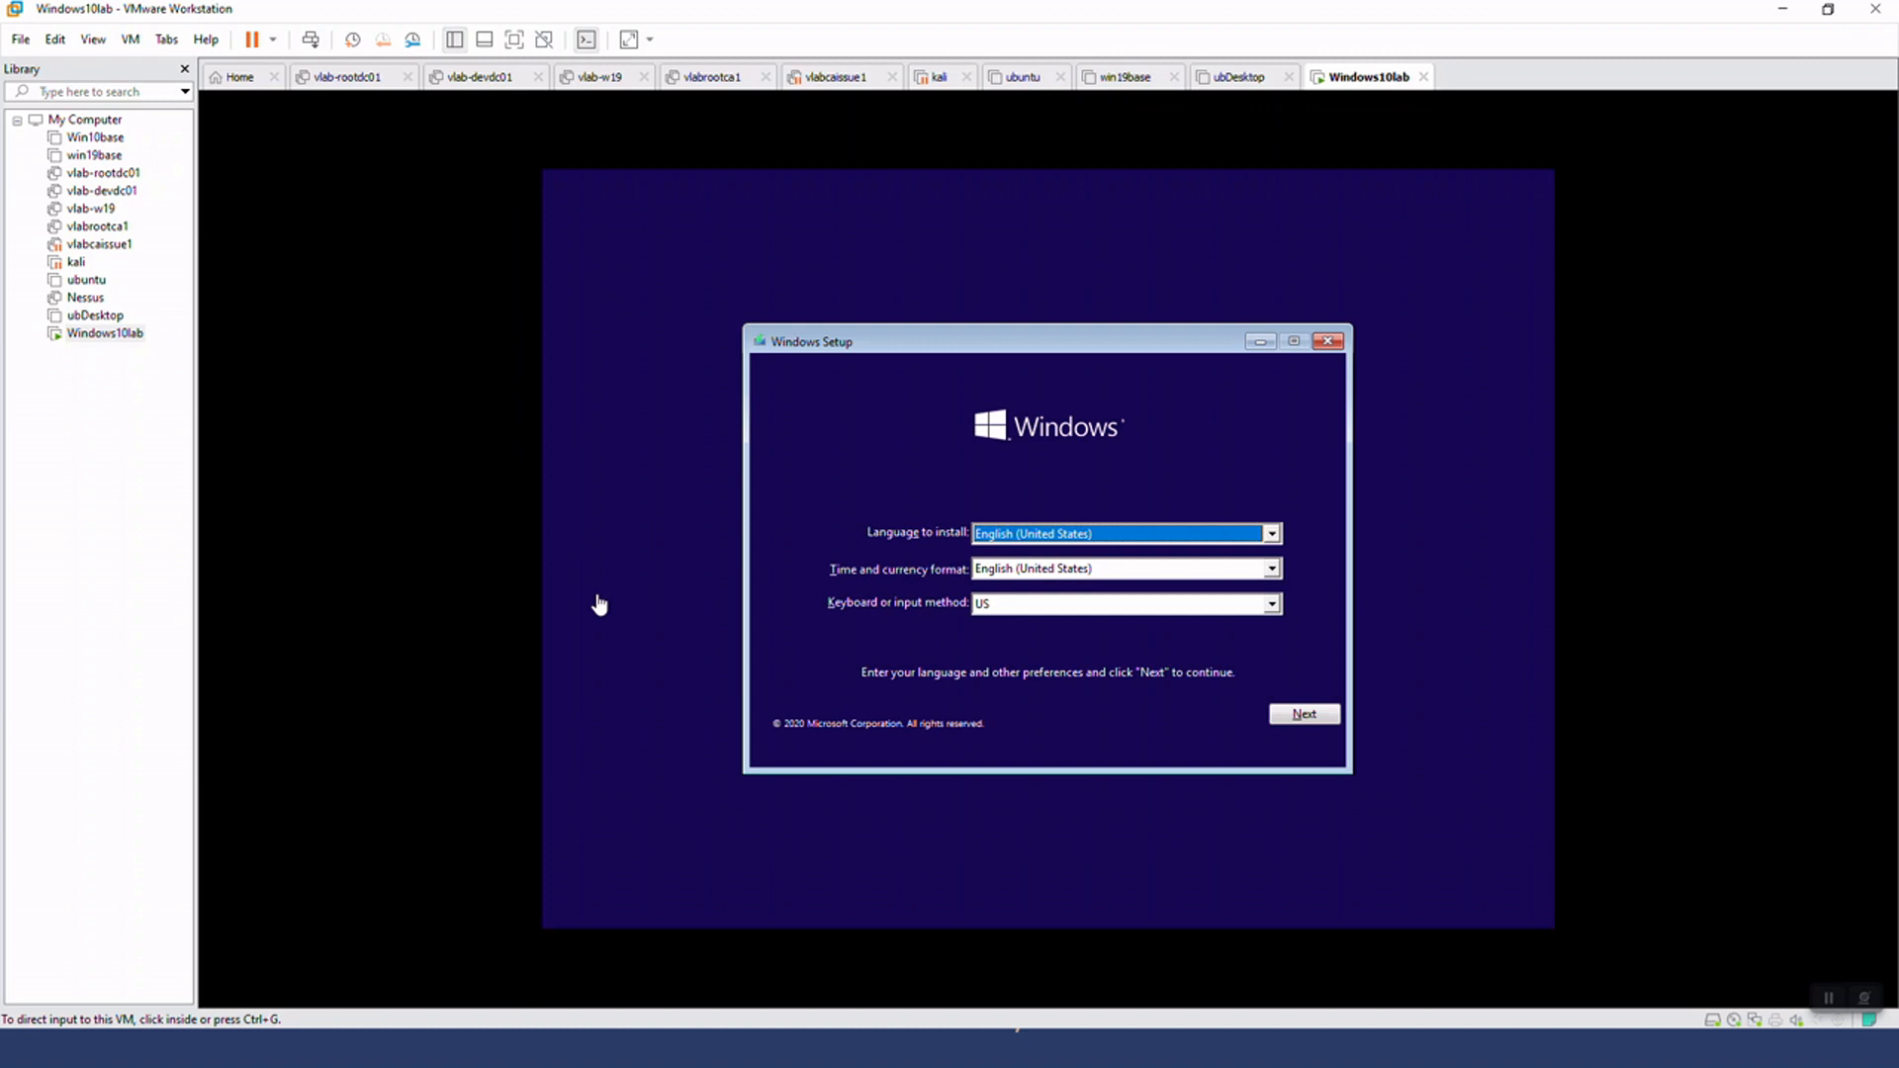
Start the Windows installation with English (United States) and the US keyboard, continuing without a product key
{"action": "left_click", "coordinate": [636, 532]}
{"action": "left_click", "coordinate": [1303, 716]}
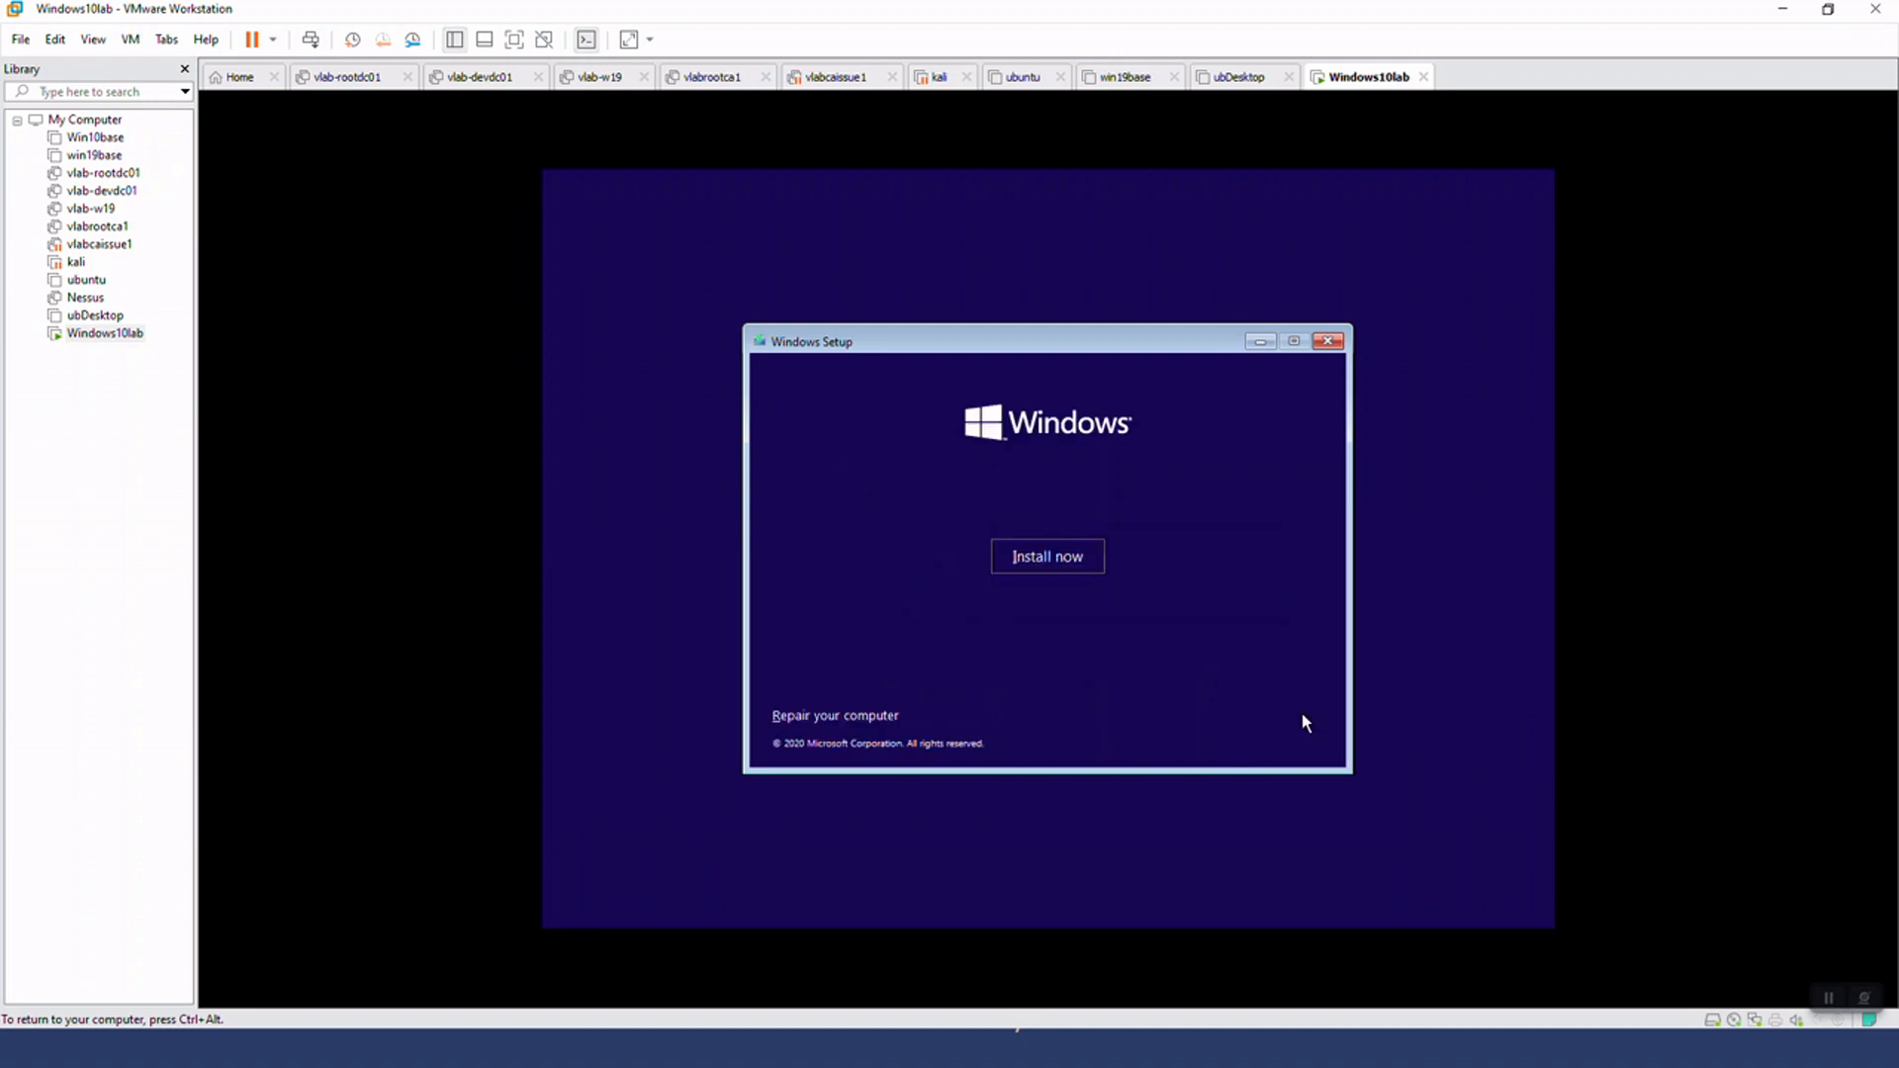
{"action": "left_click", "coordinate": [1072, 556]}
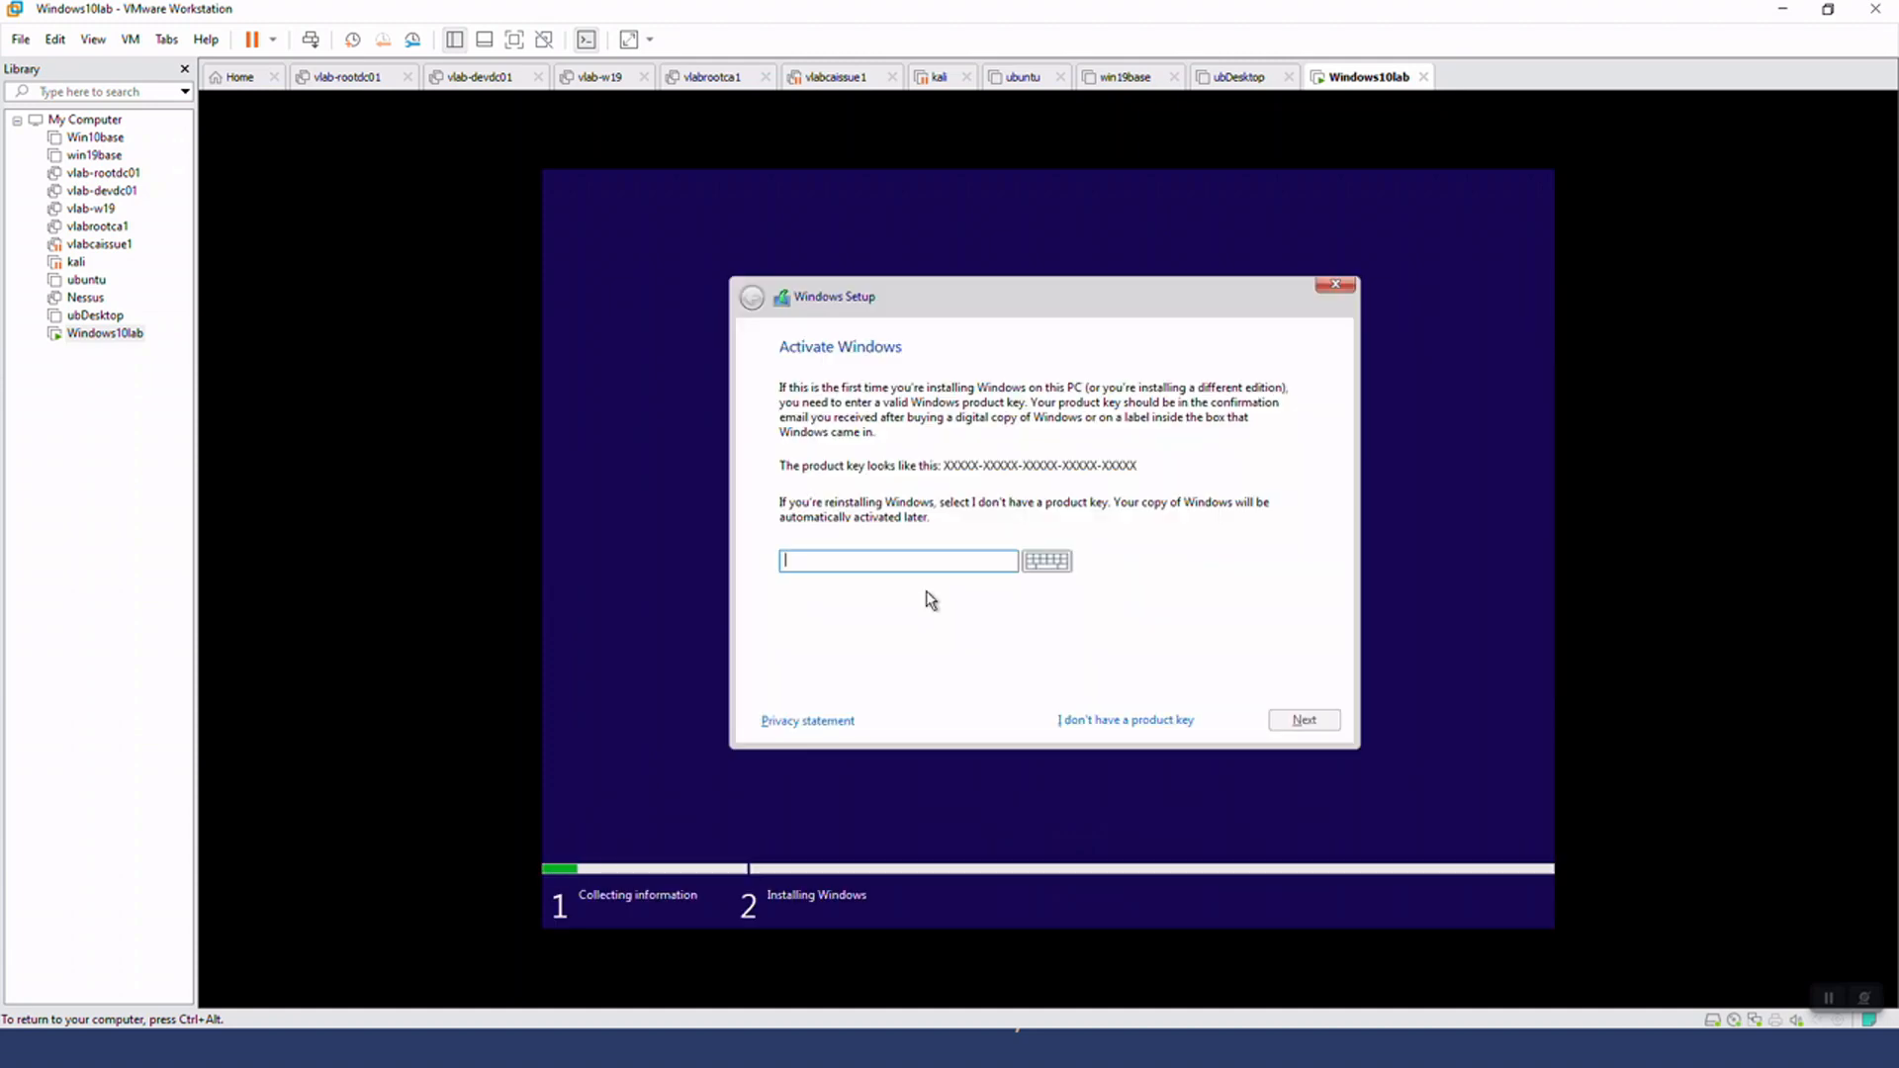
{"action": "left_click", "coordinate": [1188, 720]}
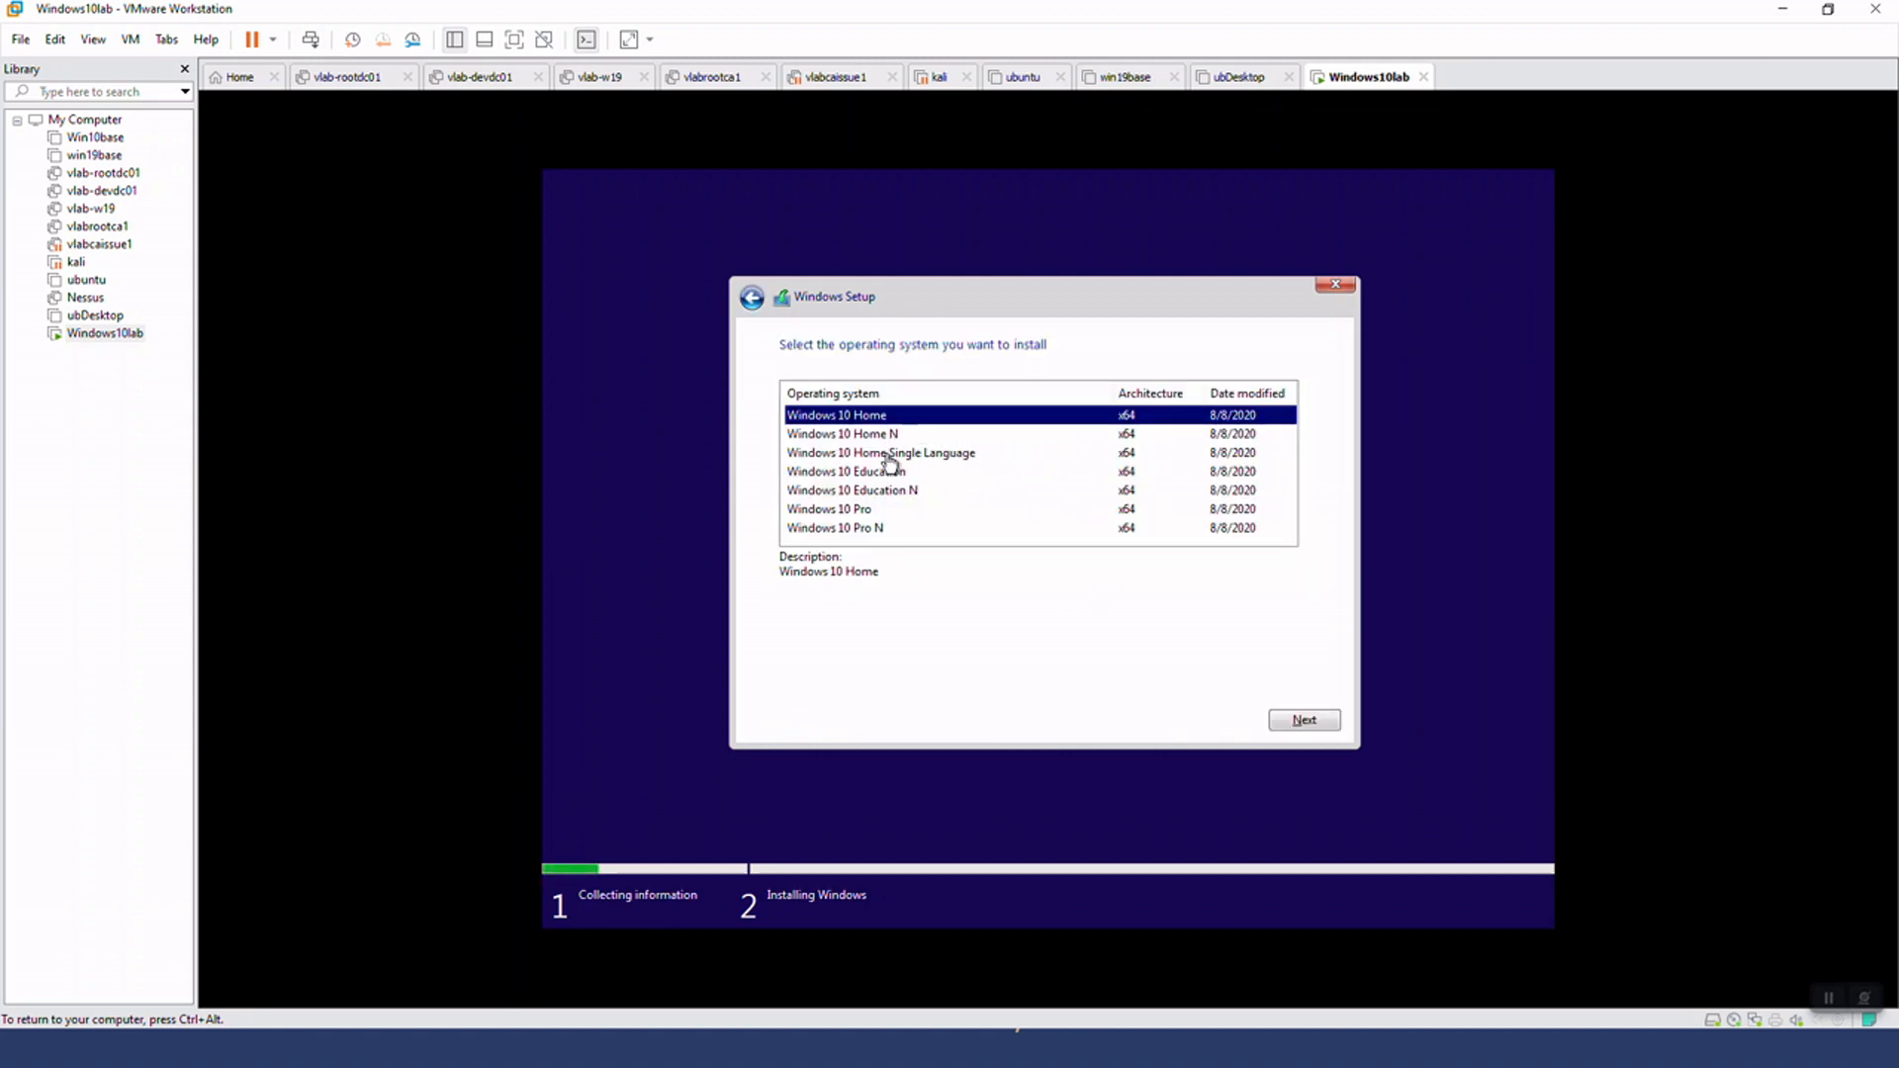
Choose Windows 10 Pro N as the edition to install and accept the license terms
{"action": "left_click", "coordinate": [893, 528]}
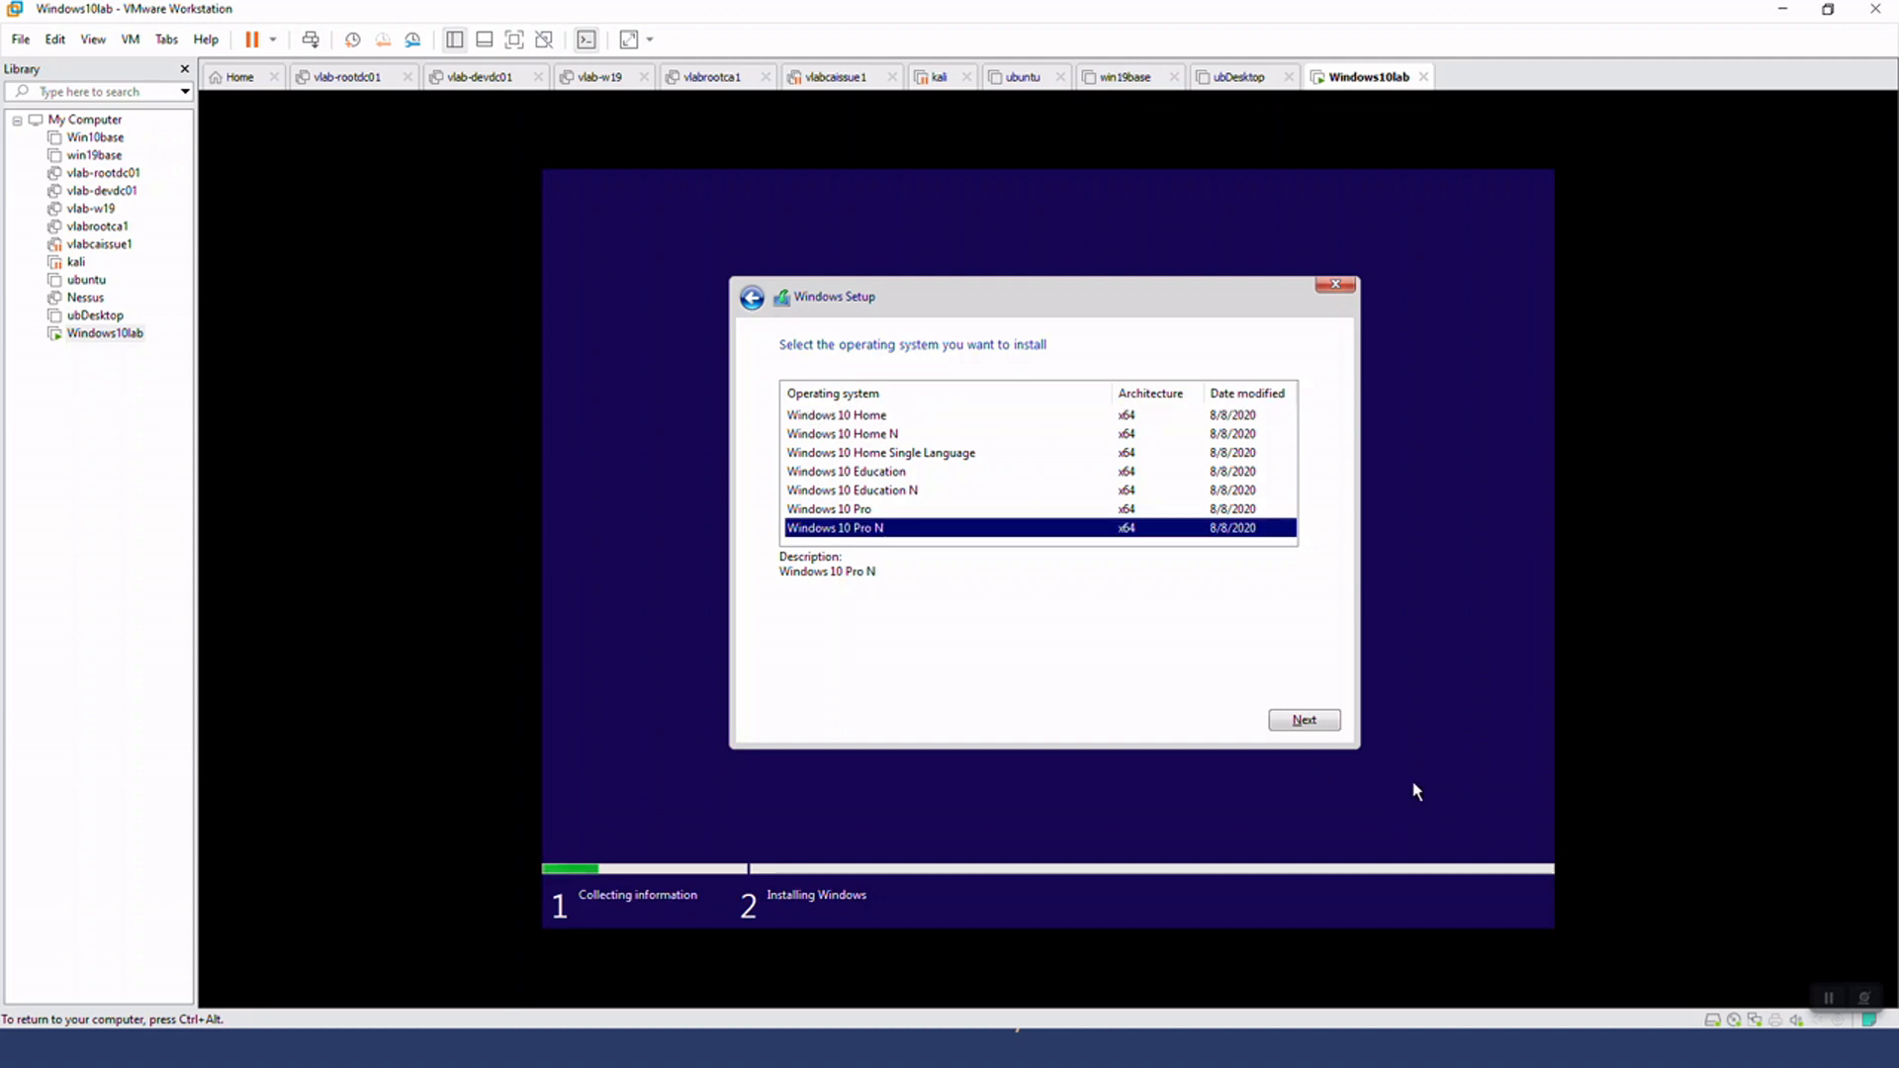
{"action": "left_click", "coordinate": [1315, 718]}
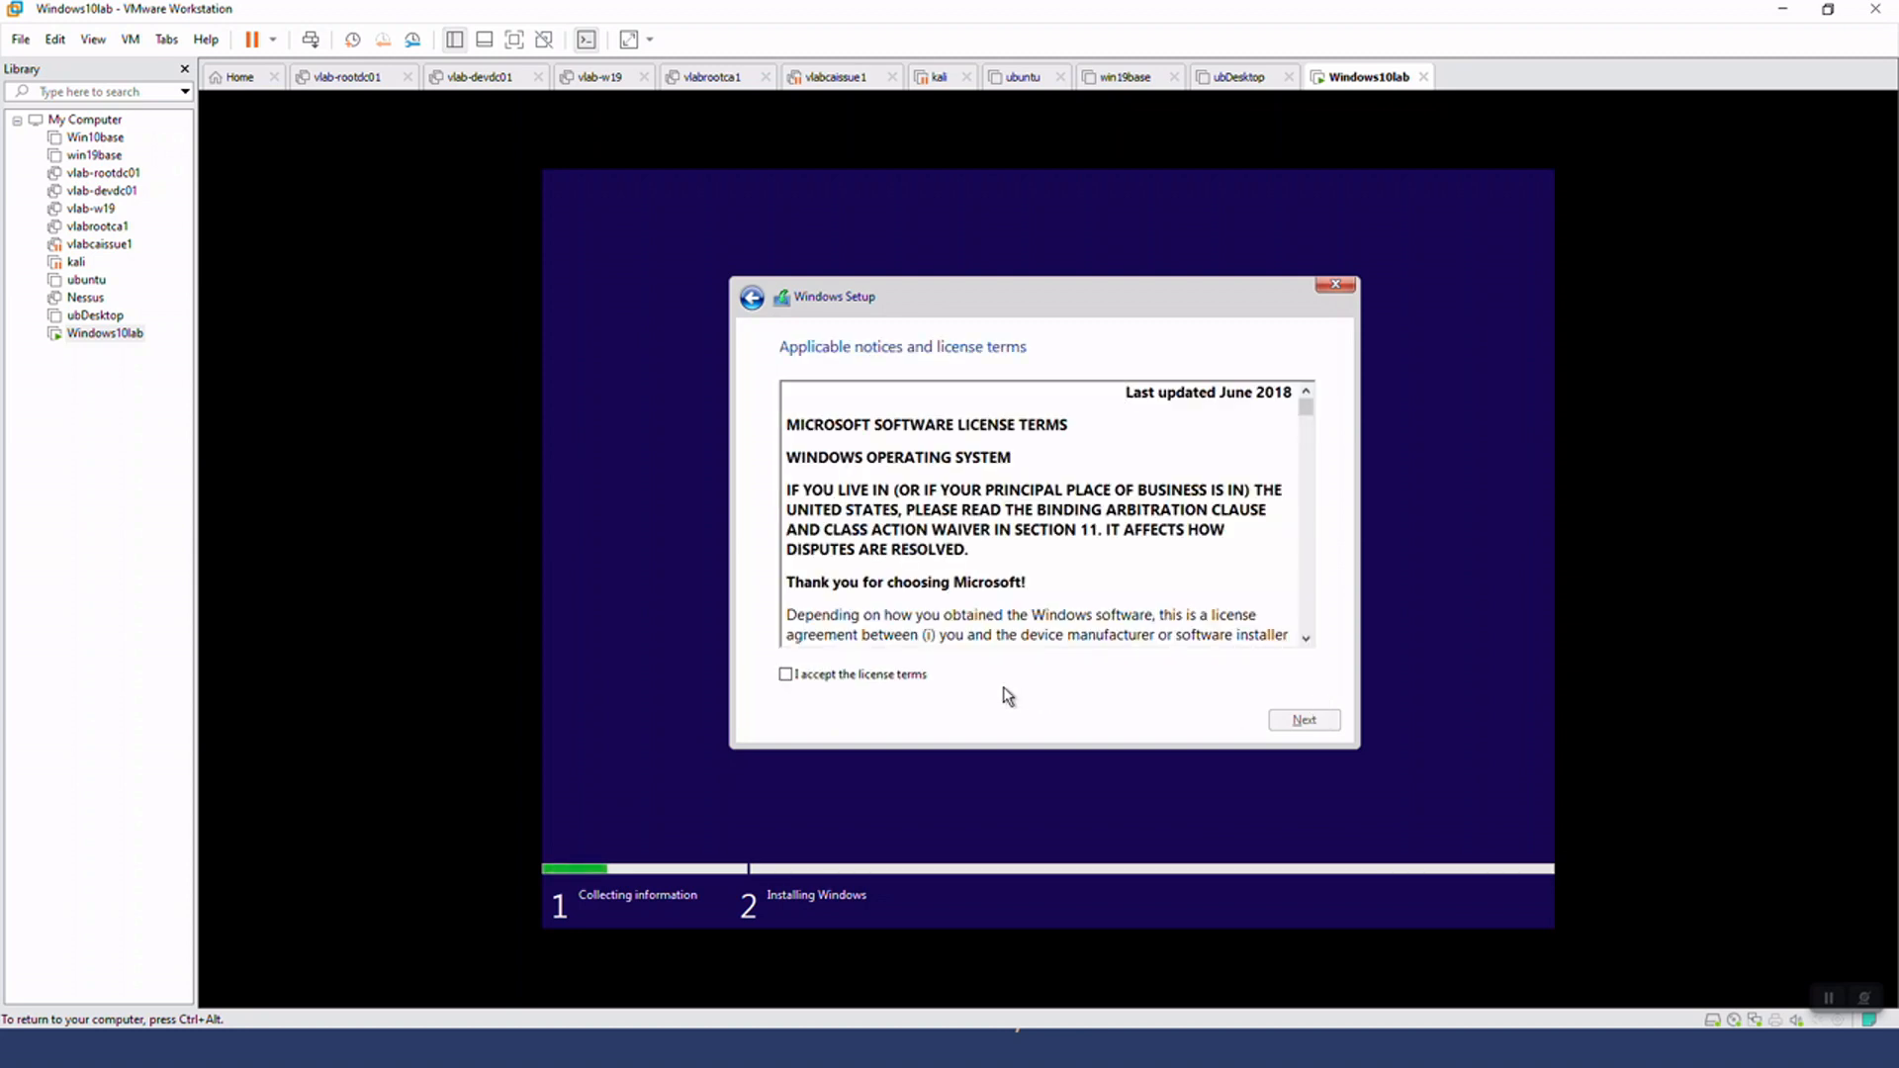
{"action": "left_click", "coordinate": [921, 675]}
{"action": "left_click", "coordinate": [1283, 723]}
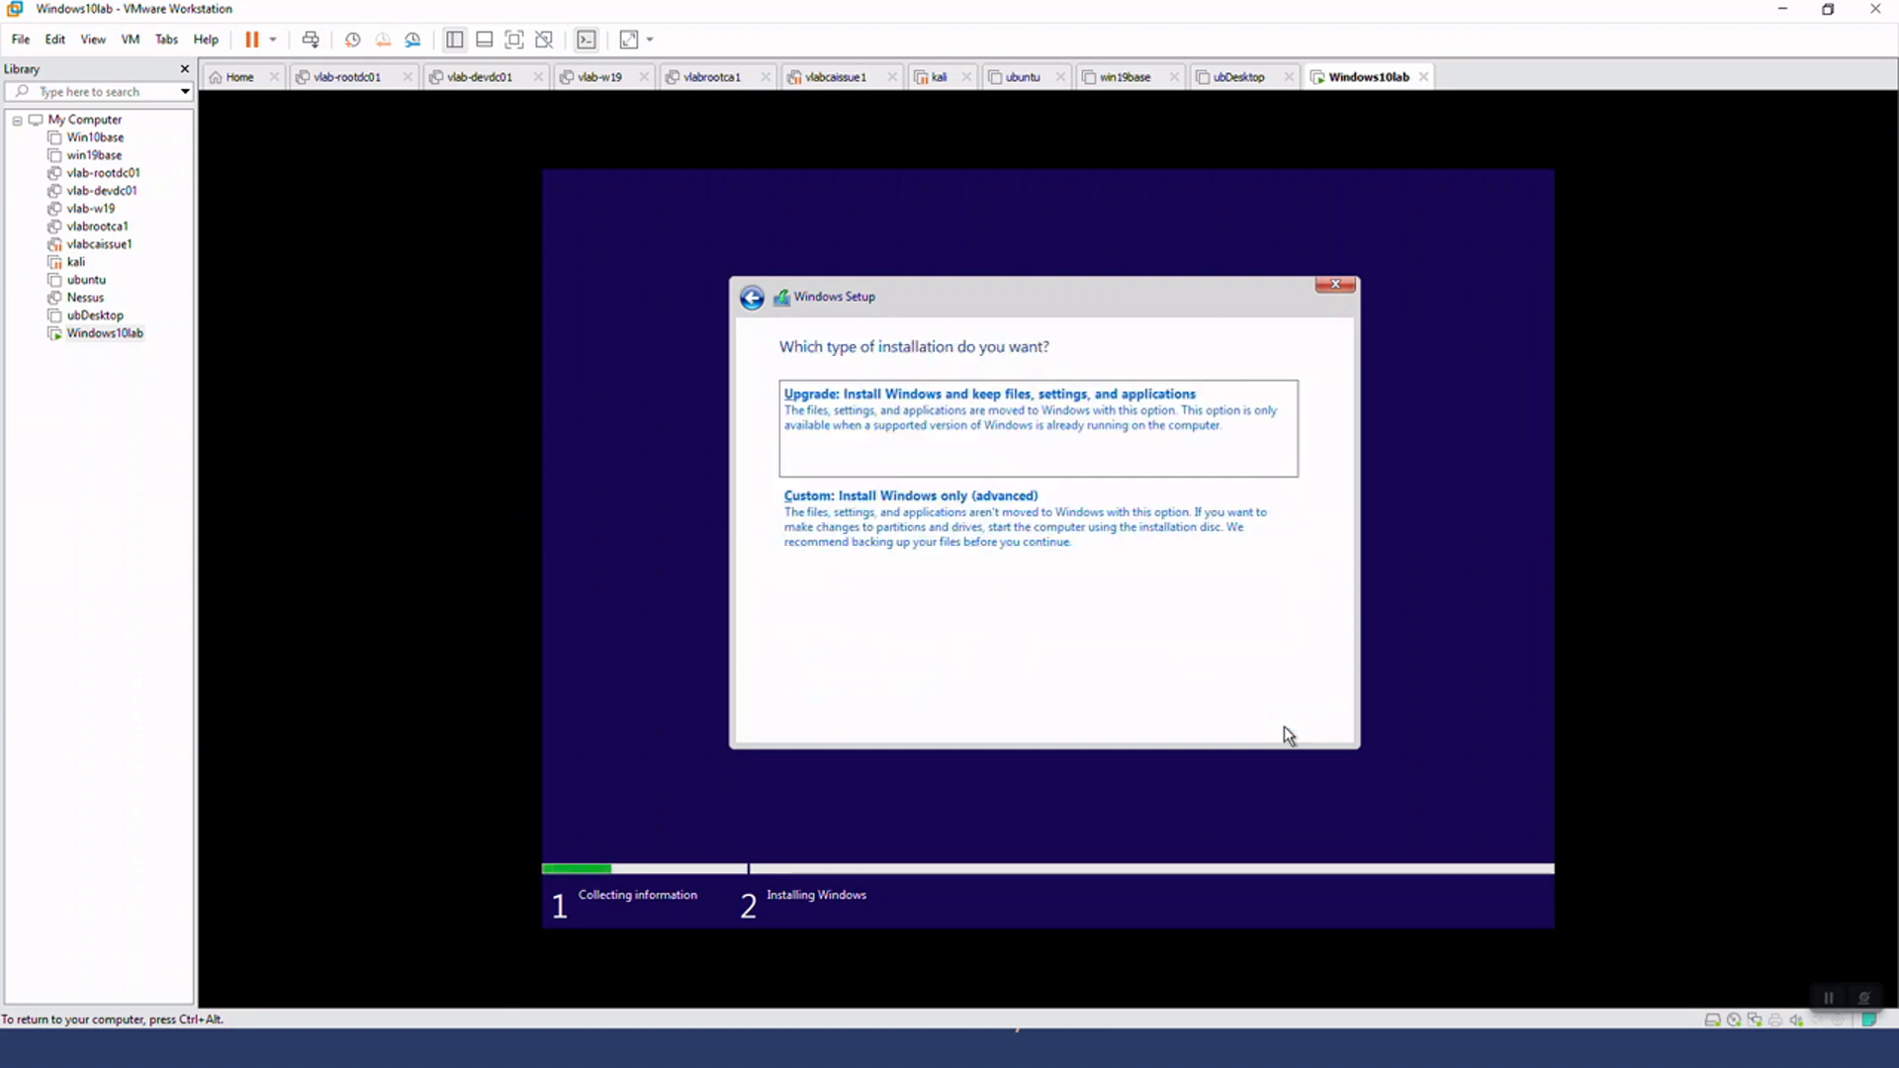
Choose the custom installation, partition the unallocated space of Drive 0, and install Windows on the 59.9 GB primary partition
{"action": "left_click", "coordinate": [883, 540]}
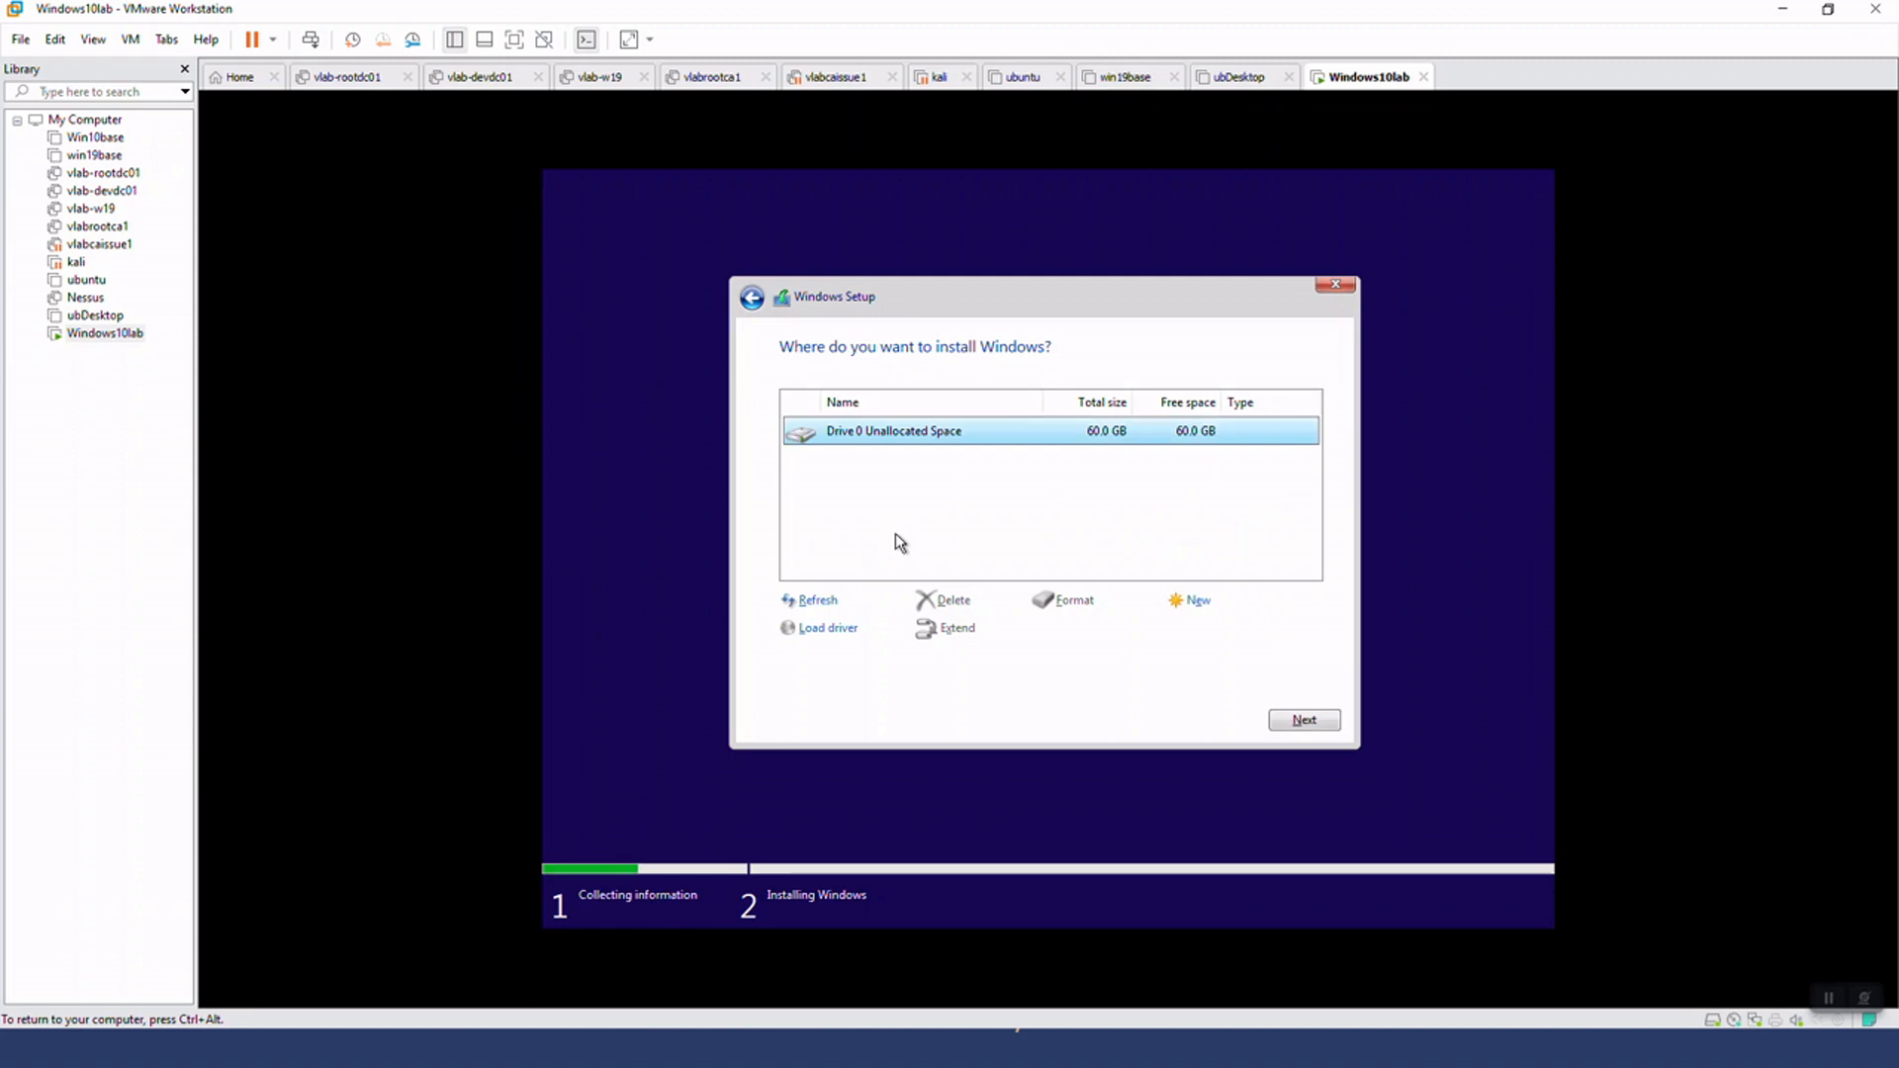
{"action": "left_click", "coordinate": [1194, 602]}
{"action": "left_click", "coordinate": [1233, 631]}
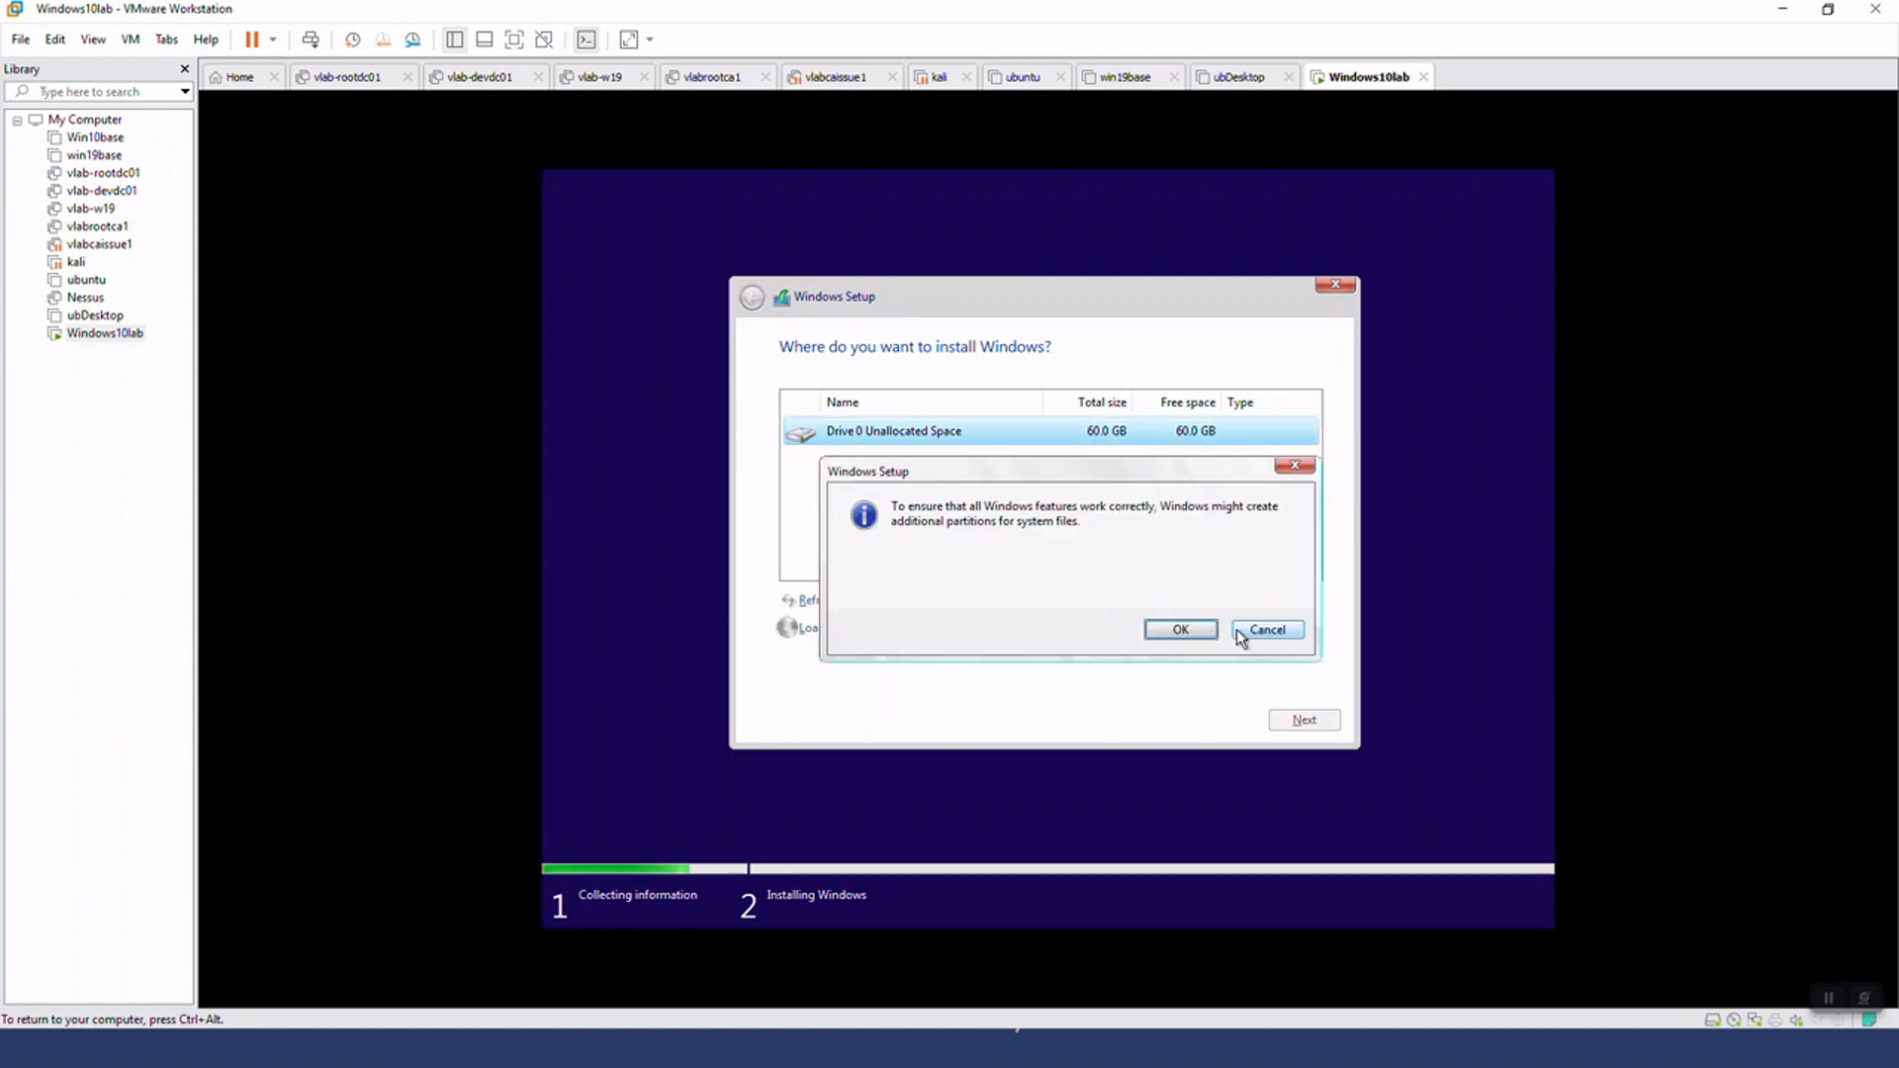
{"action": "left_click", "coordinate": [1196, 633]}
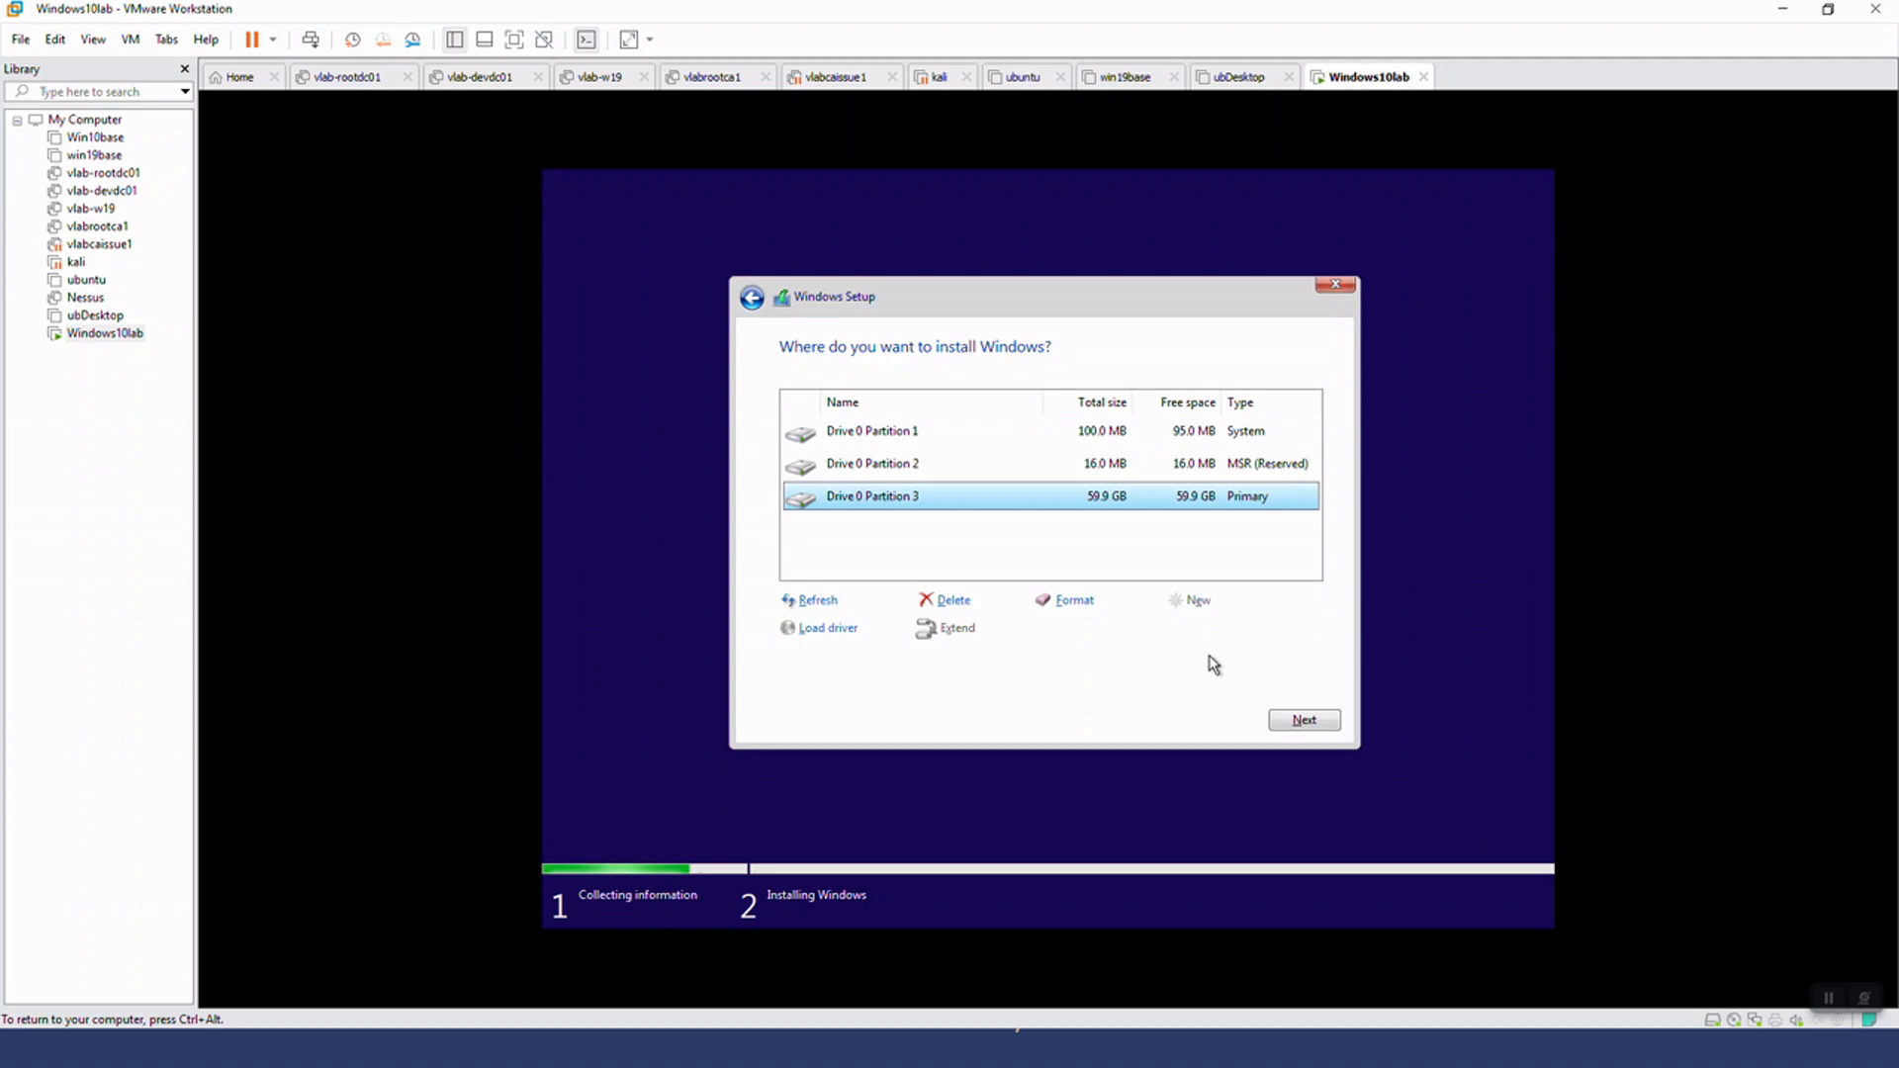
{"action": "left_click", "coordinate": [1291, 719]}
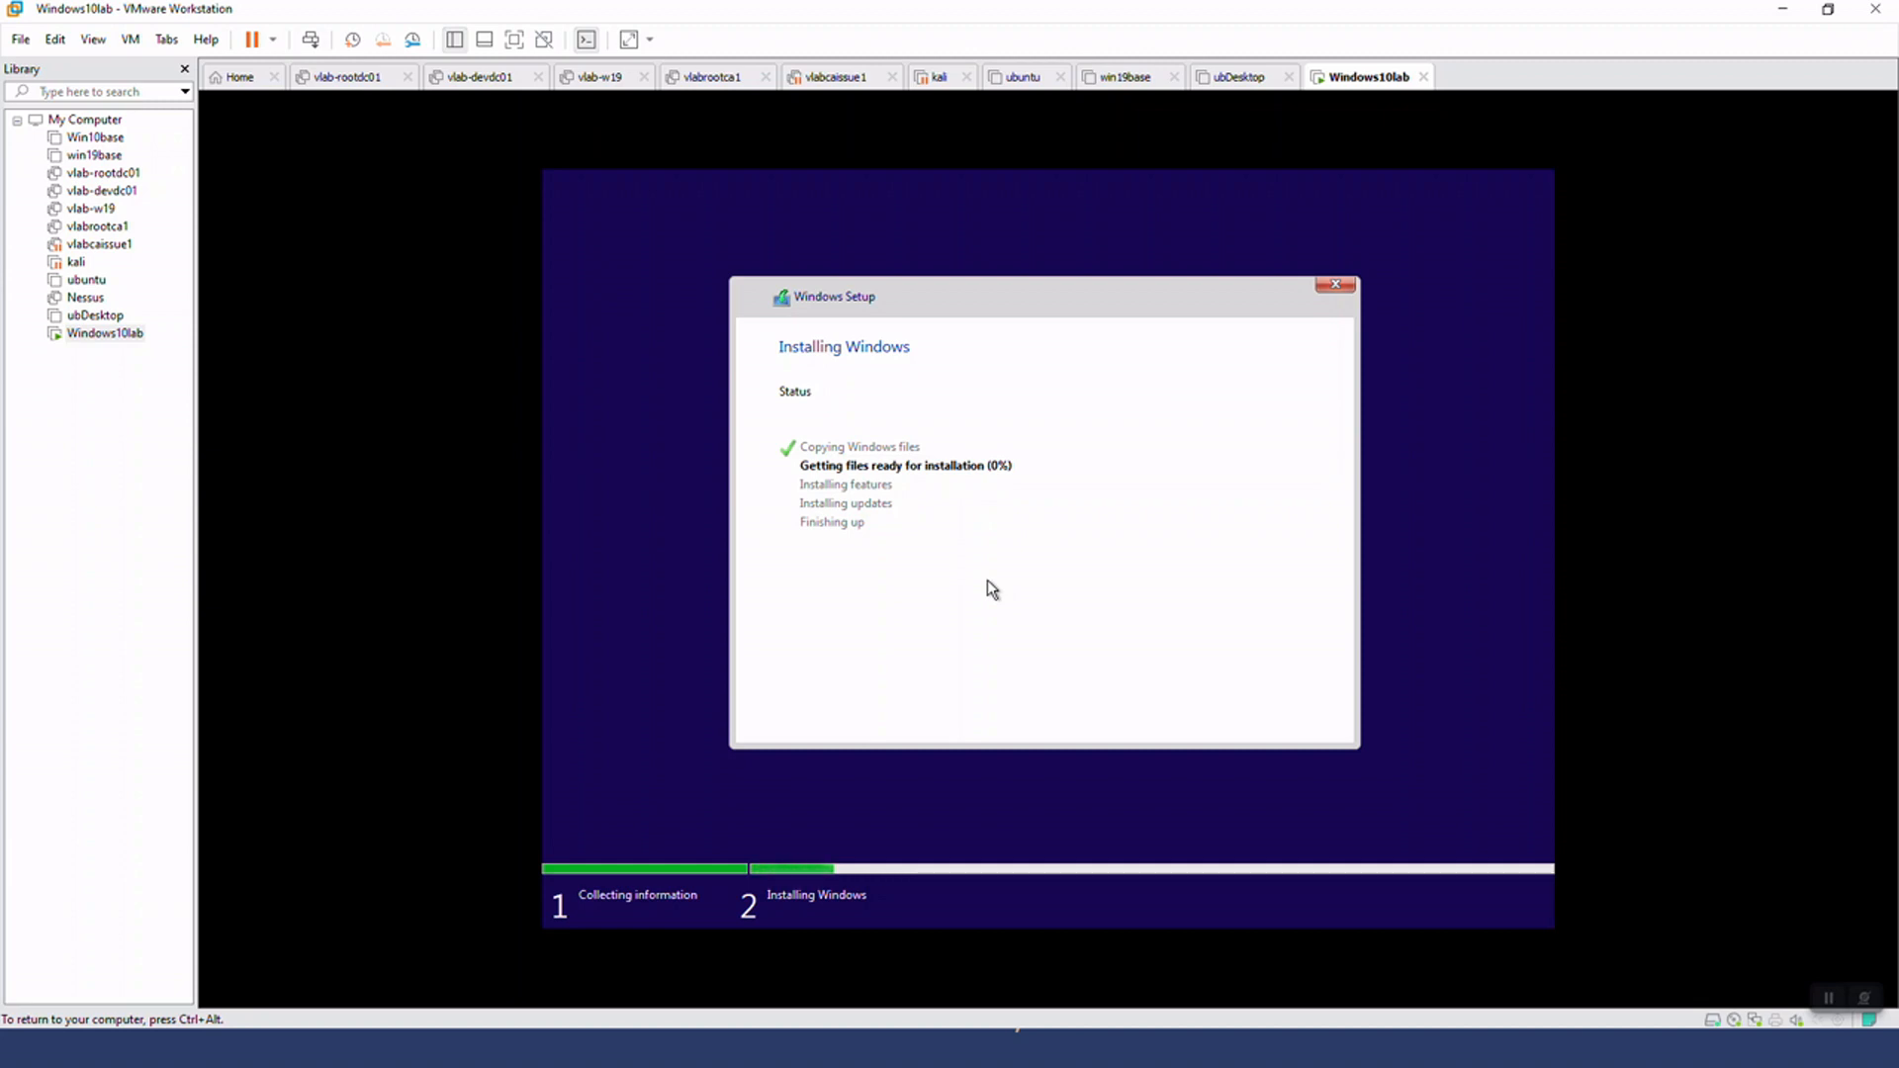
Begin another custom virtual machine with Workstation 16.2.x compatibility, leaving the operating system to install later
{"action": "key", "text": "ctrl+alt"}
{"action": "left_click", "coordinate": [19, 38]}
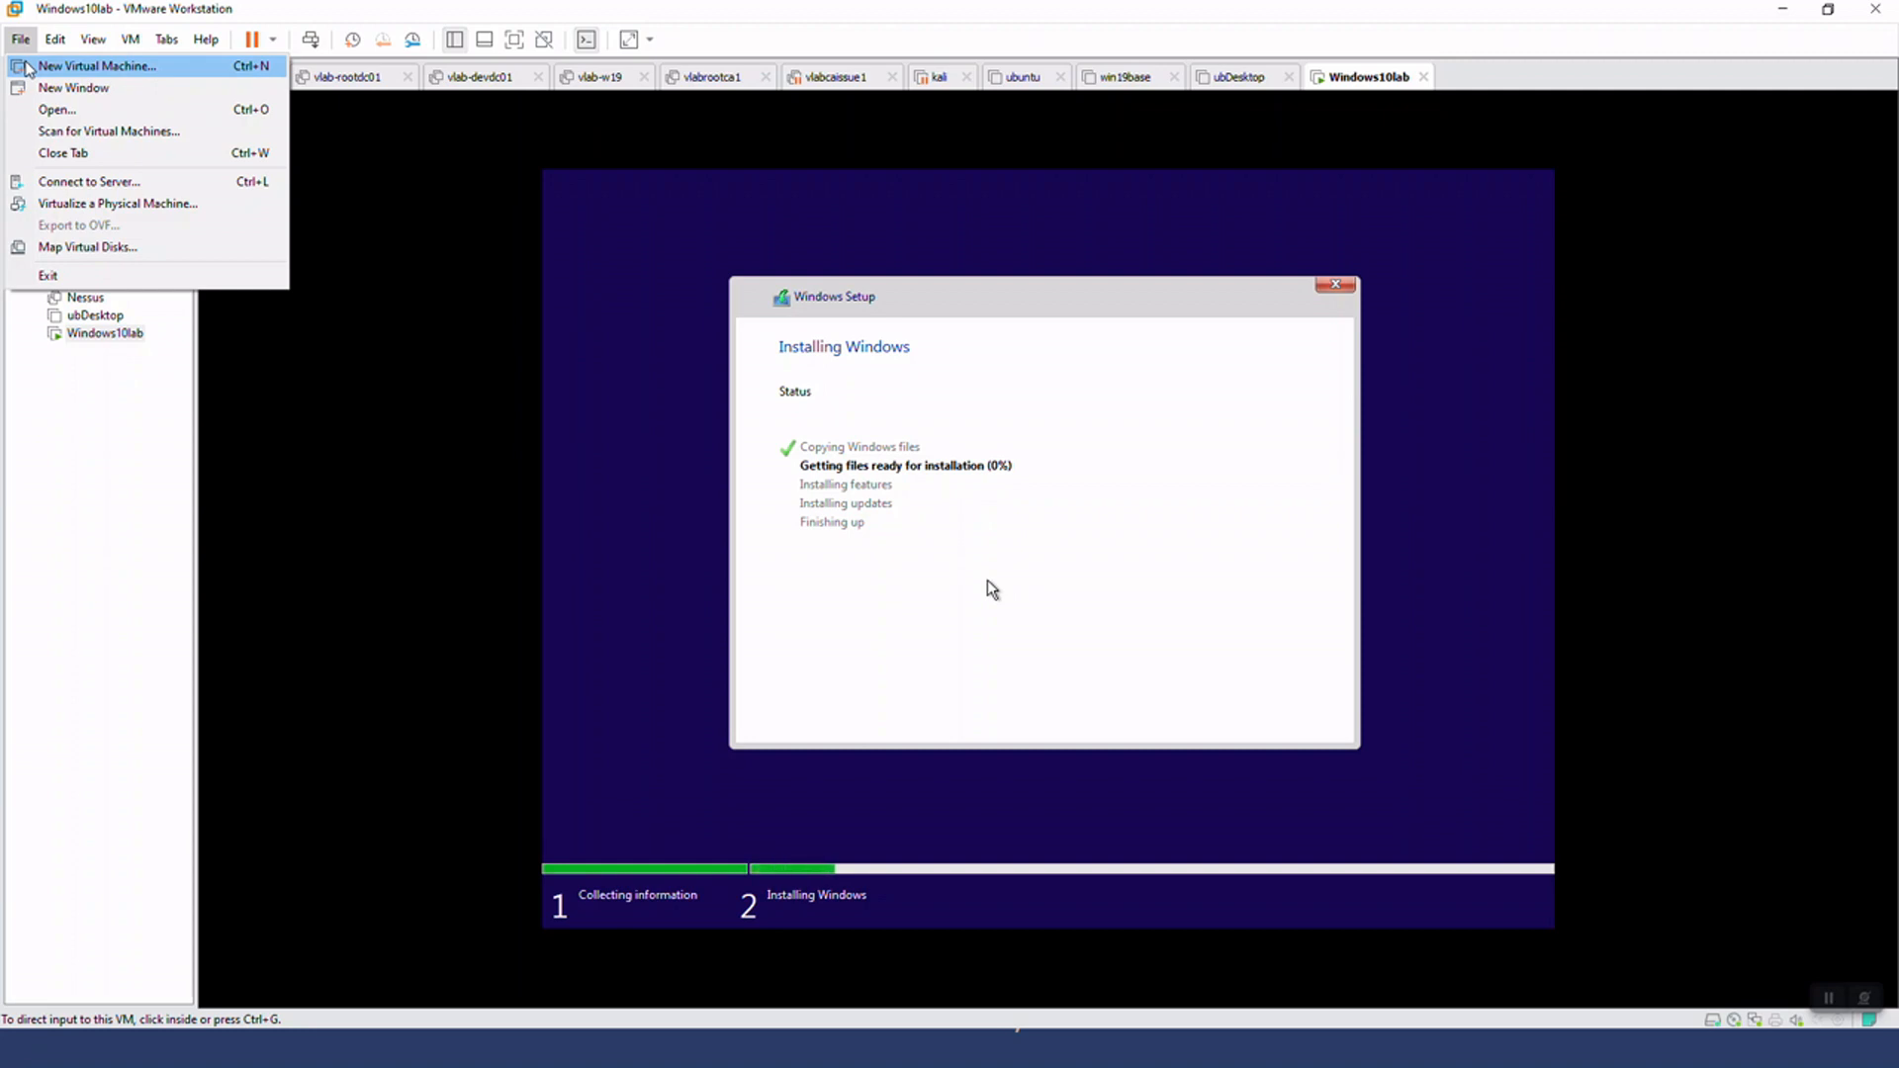
{"action": "left_click", "coordinate": [27, 67]}
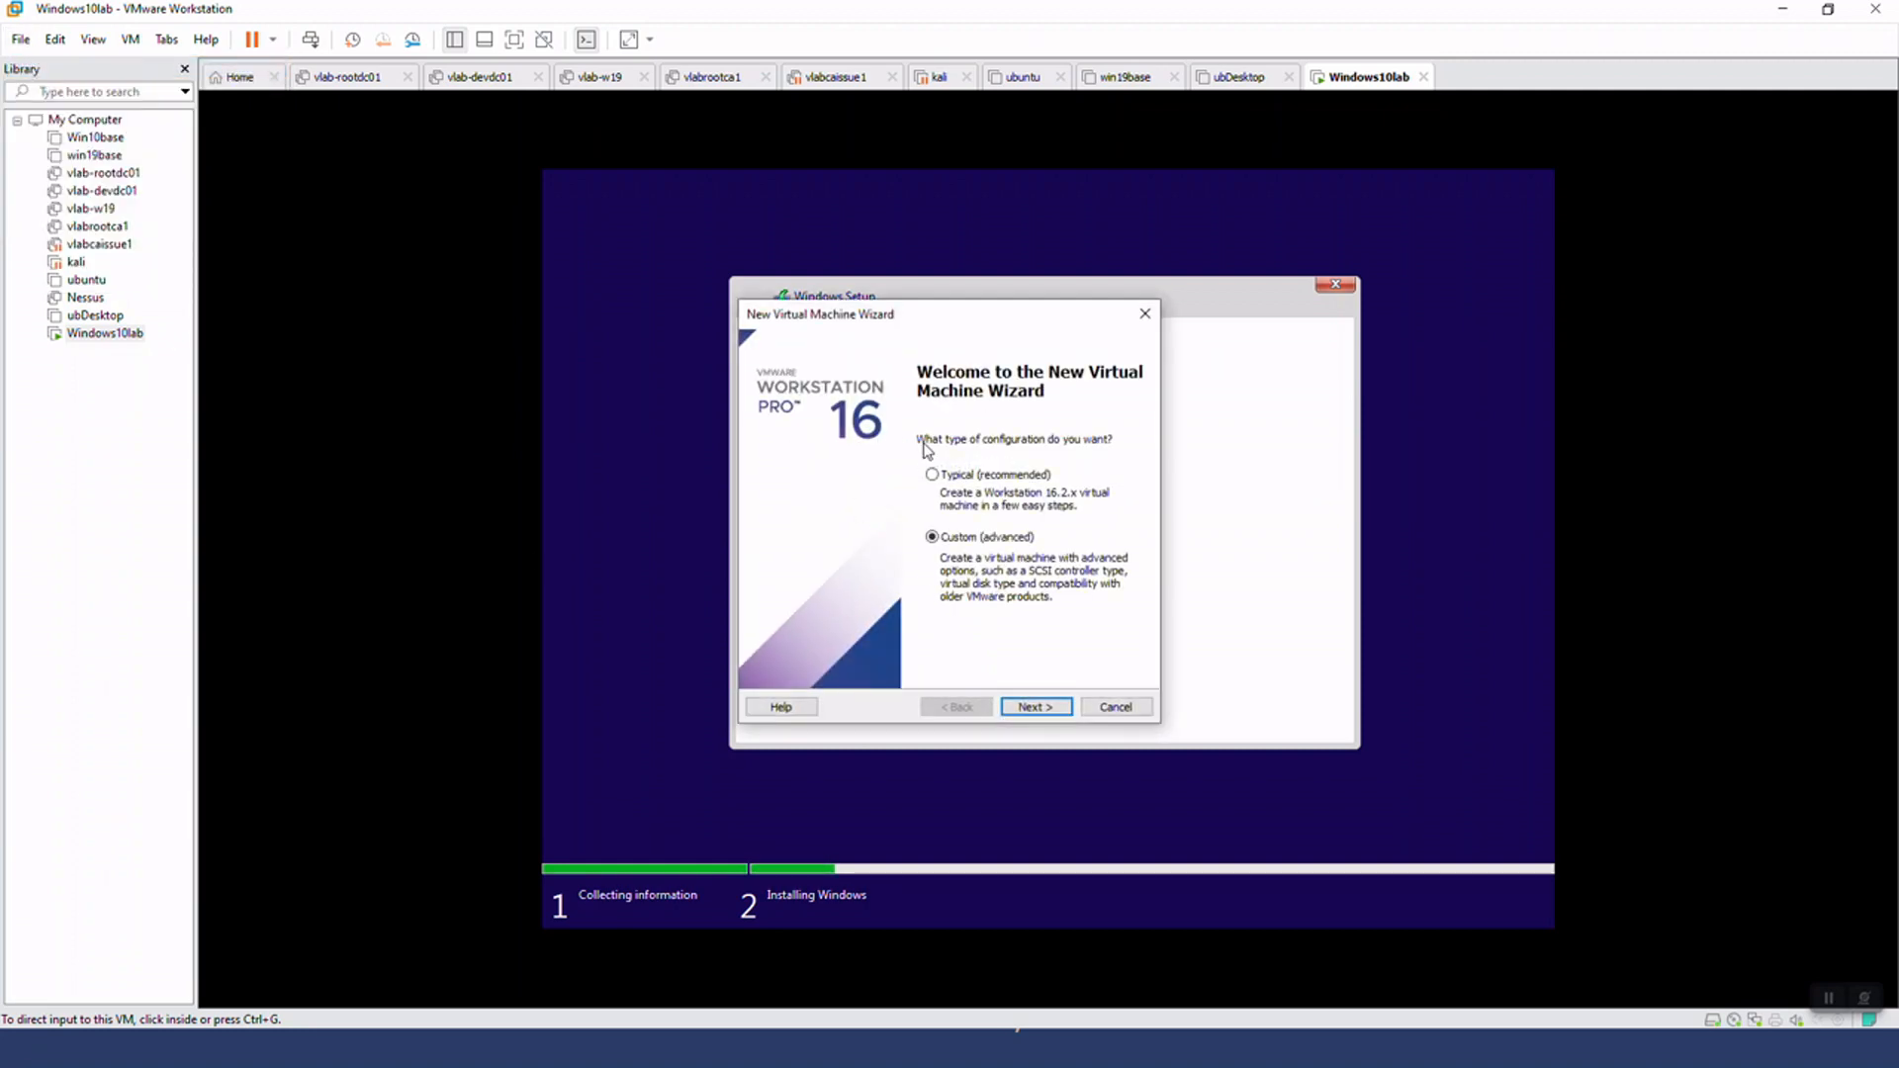
{"action": "left_click", "coordinate": [1019, 705]}
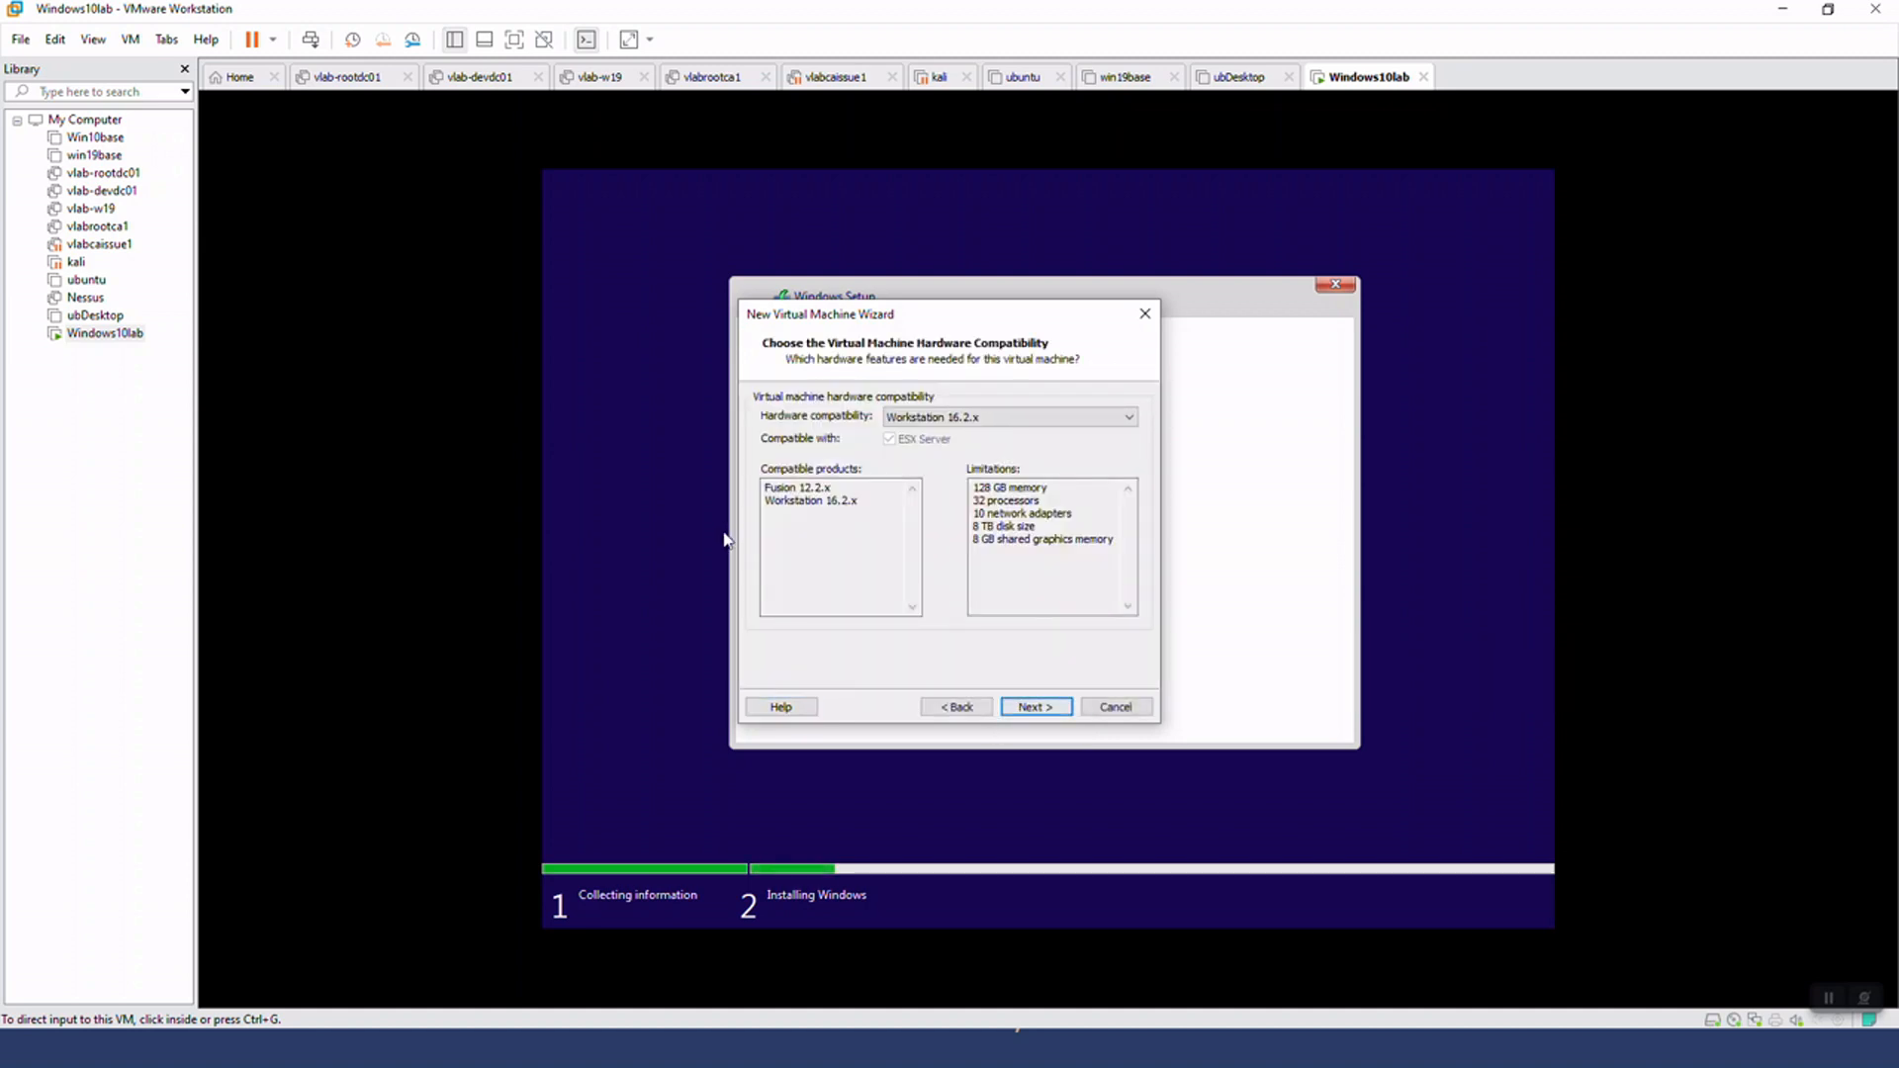
{"action": "left_click", "coordinate": [1038, 708]}
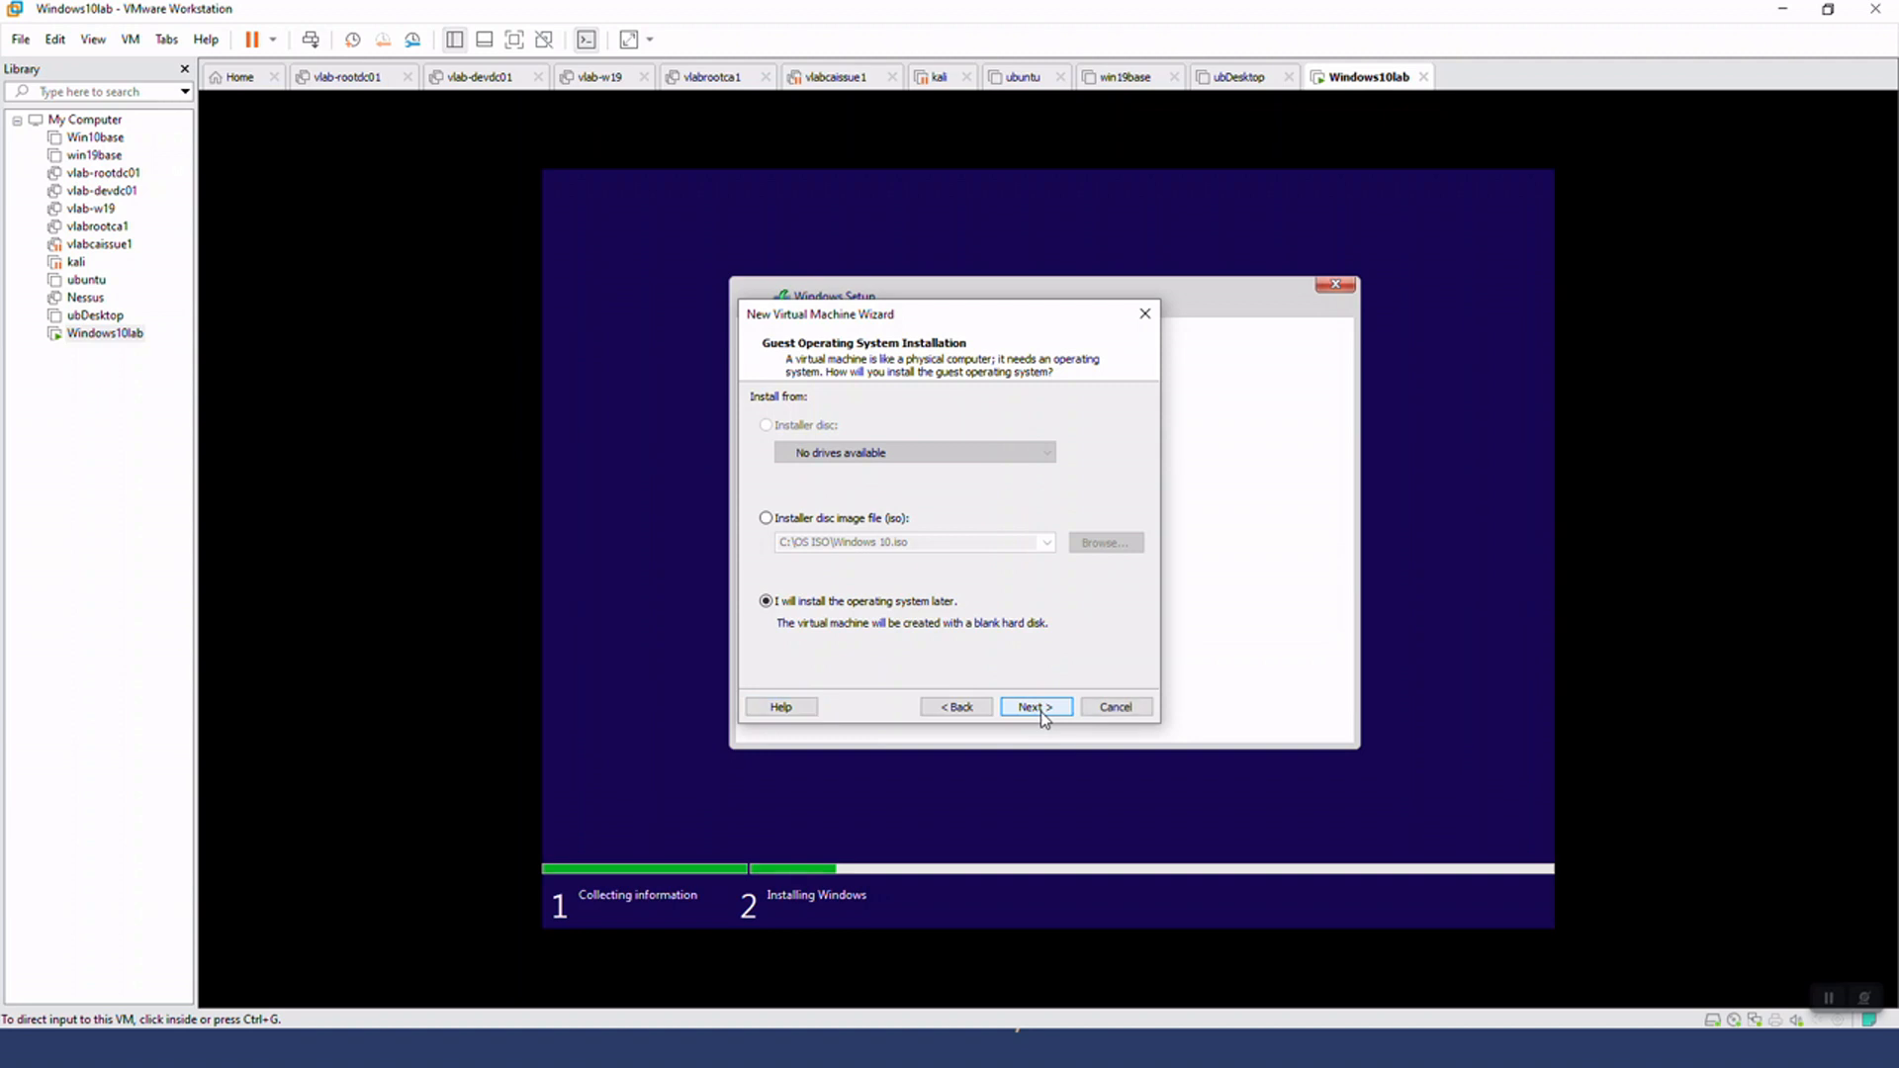
{"action": "left_click", "coordinate": [1041, 708]}
Set the new virtual machine's guest operating system to Linux, version Ubuntu 64-bit
{"action": "left_click", "coordinate": [781, 436]}
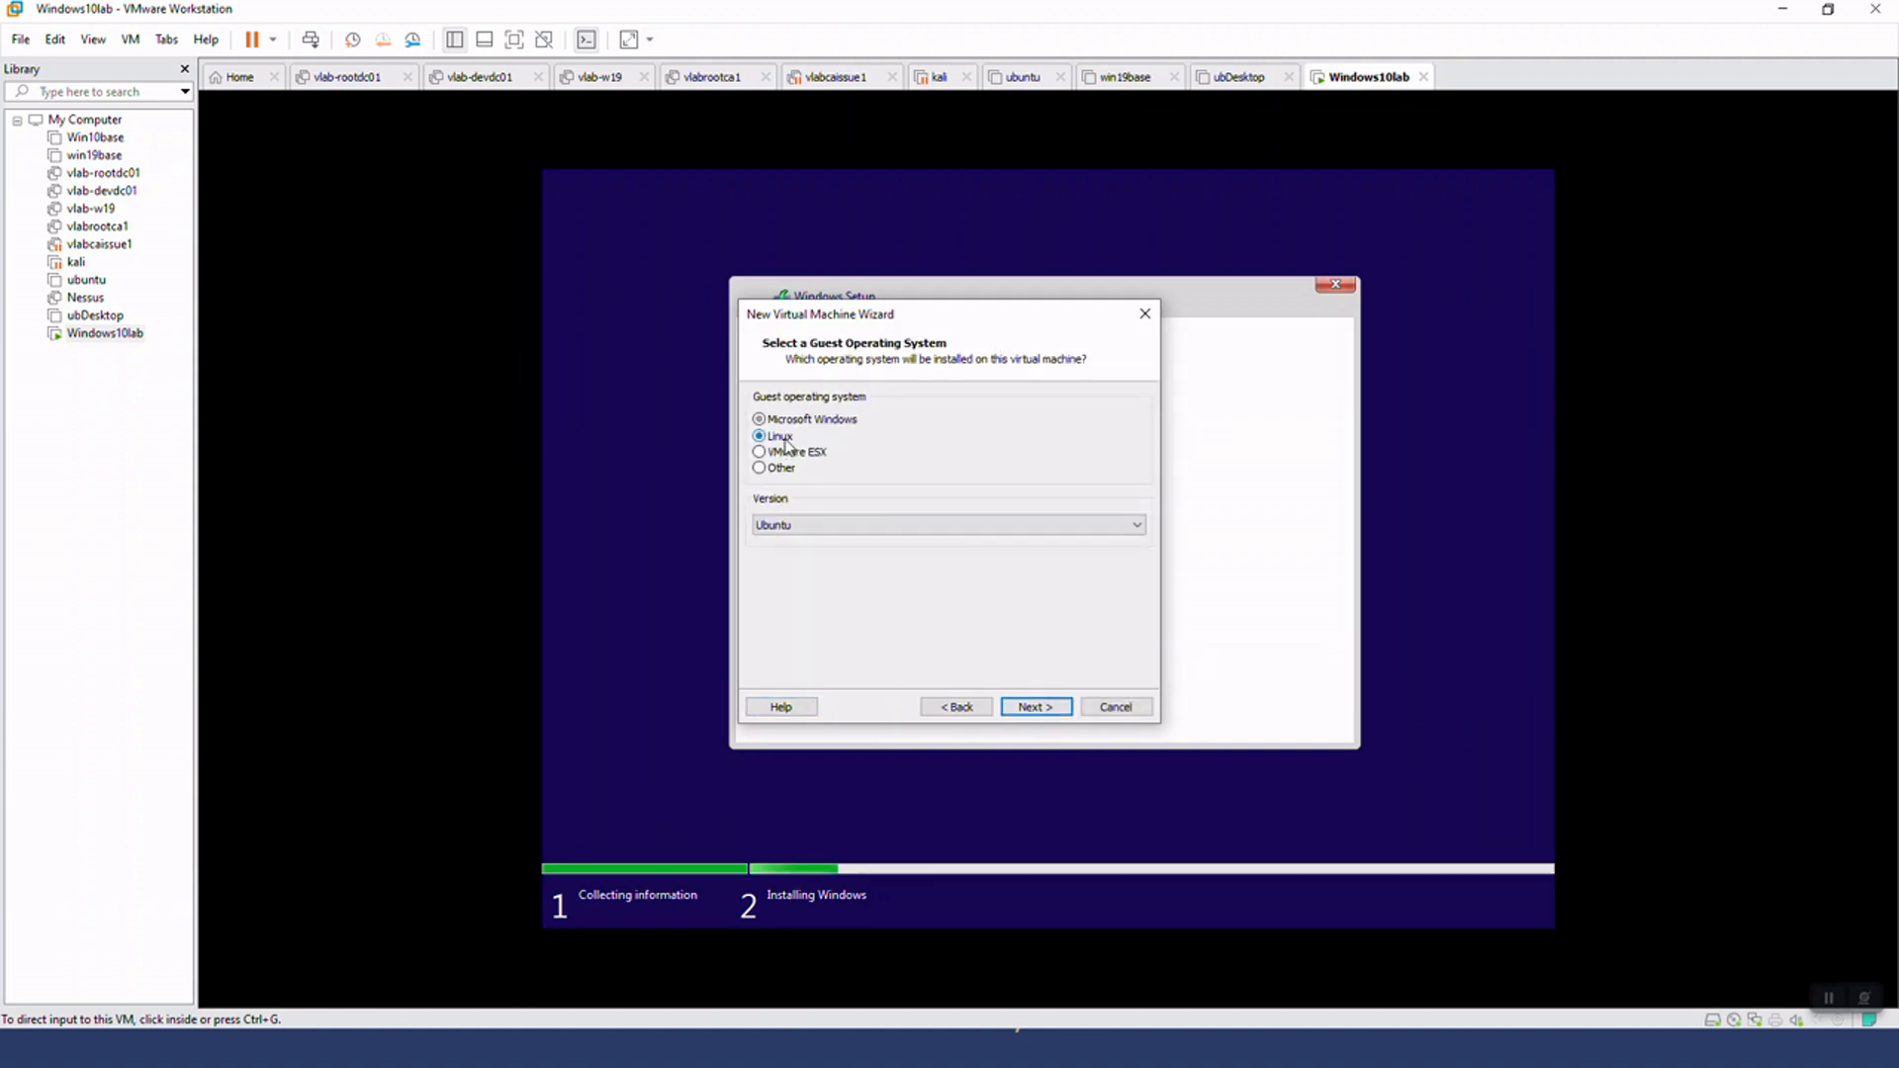
{"action": "left_click", "coordinate": [816, 526]}
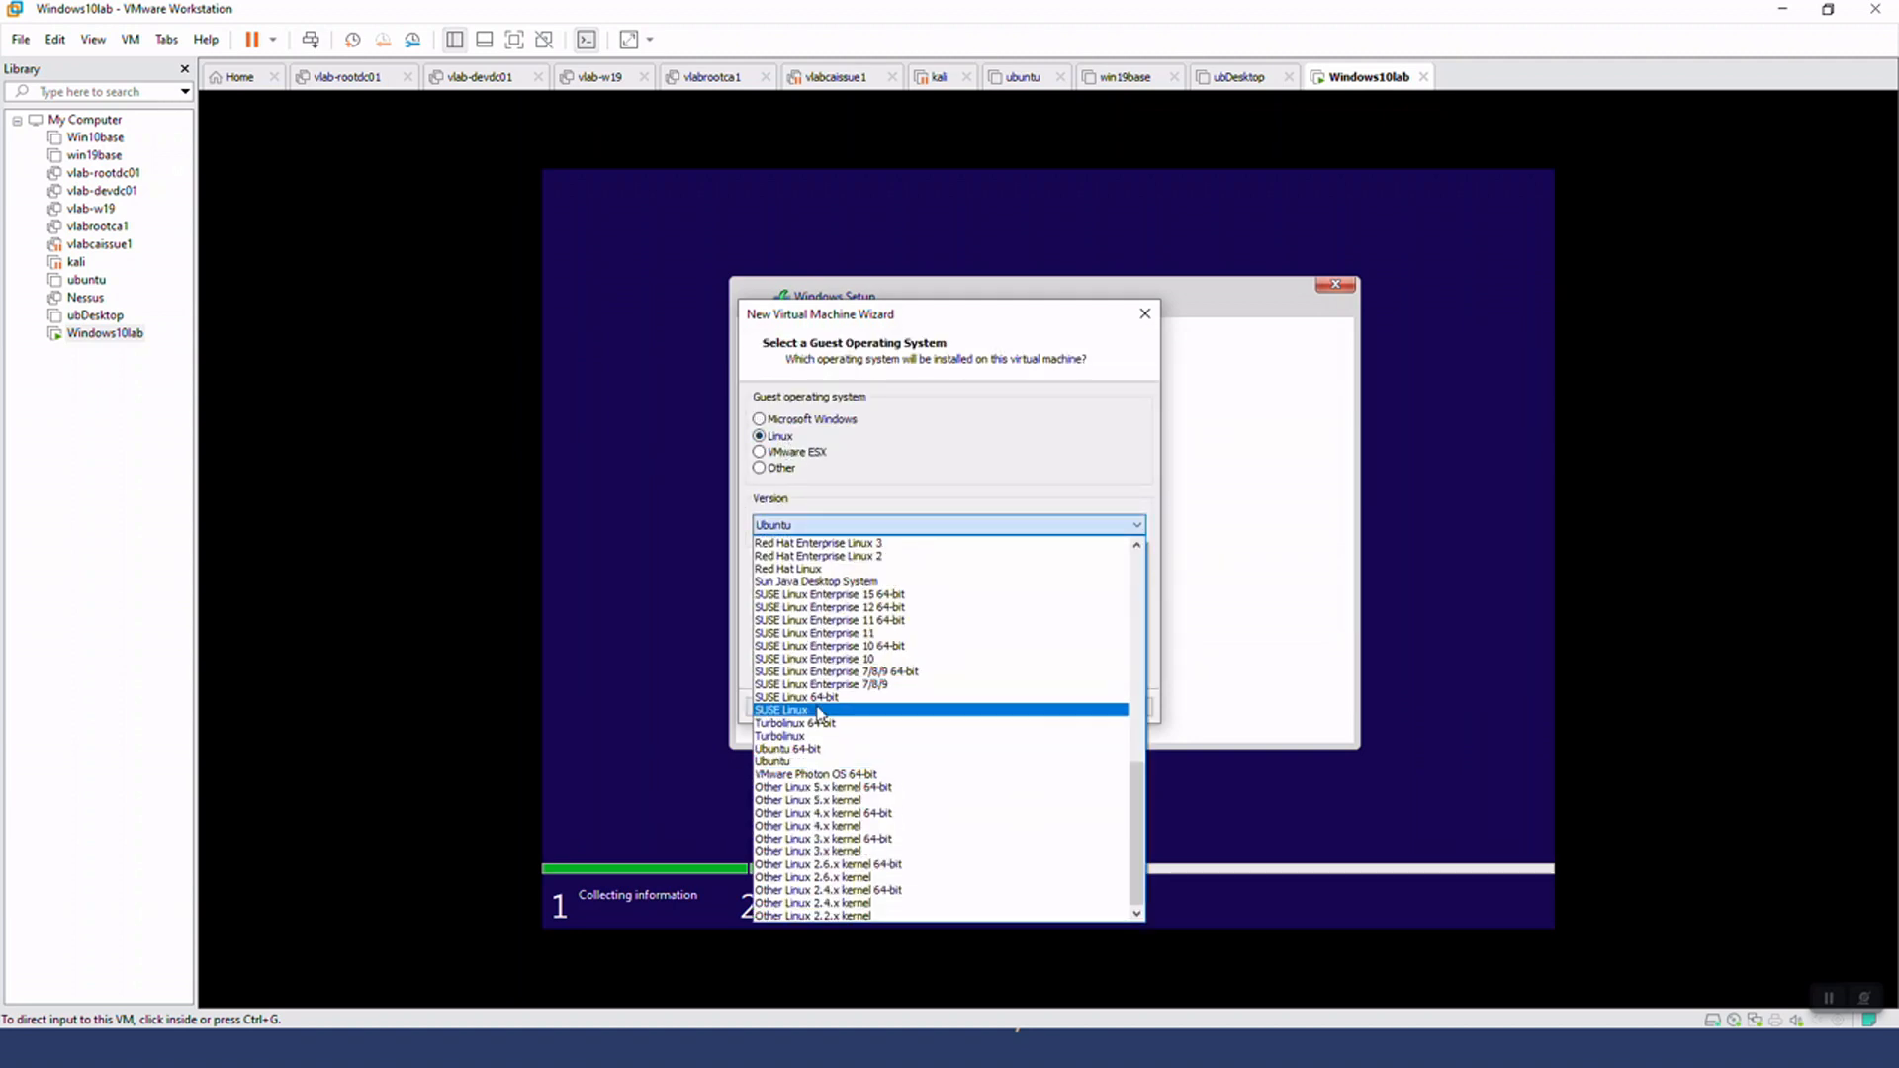
{"action": "left_click", "coordinate": [824, 749]}
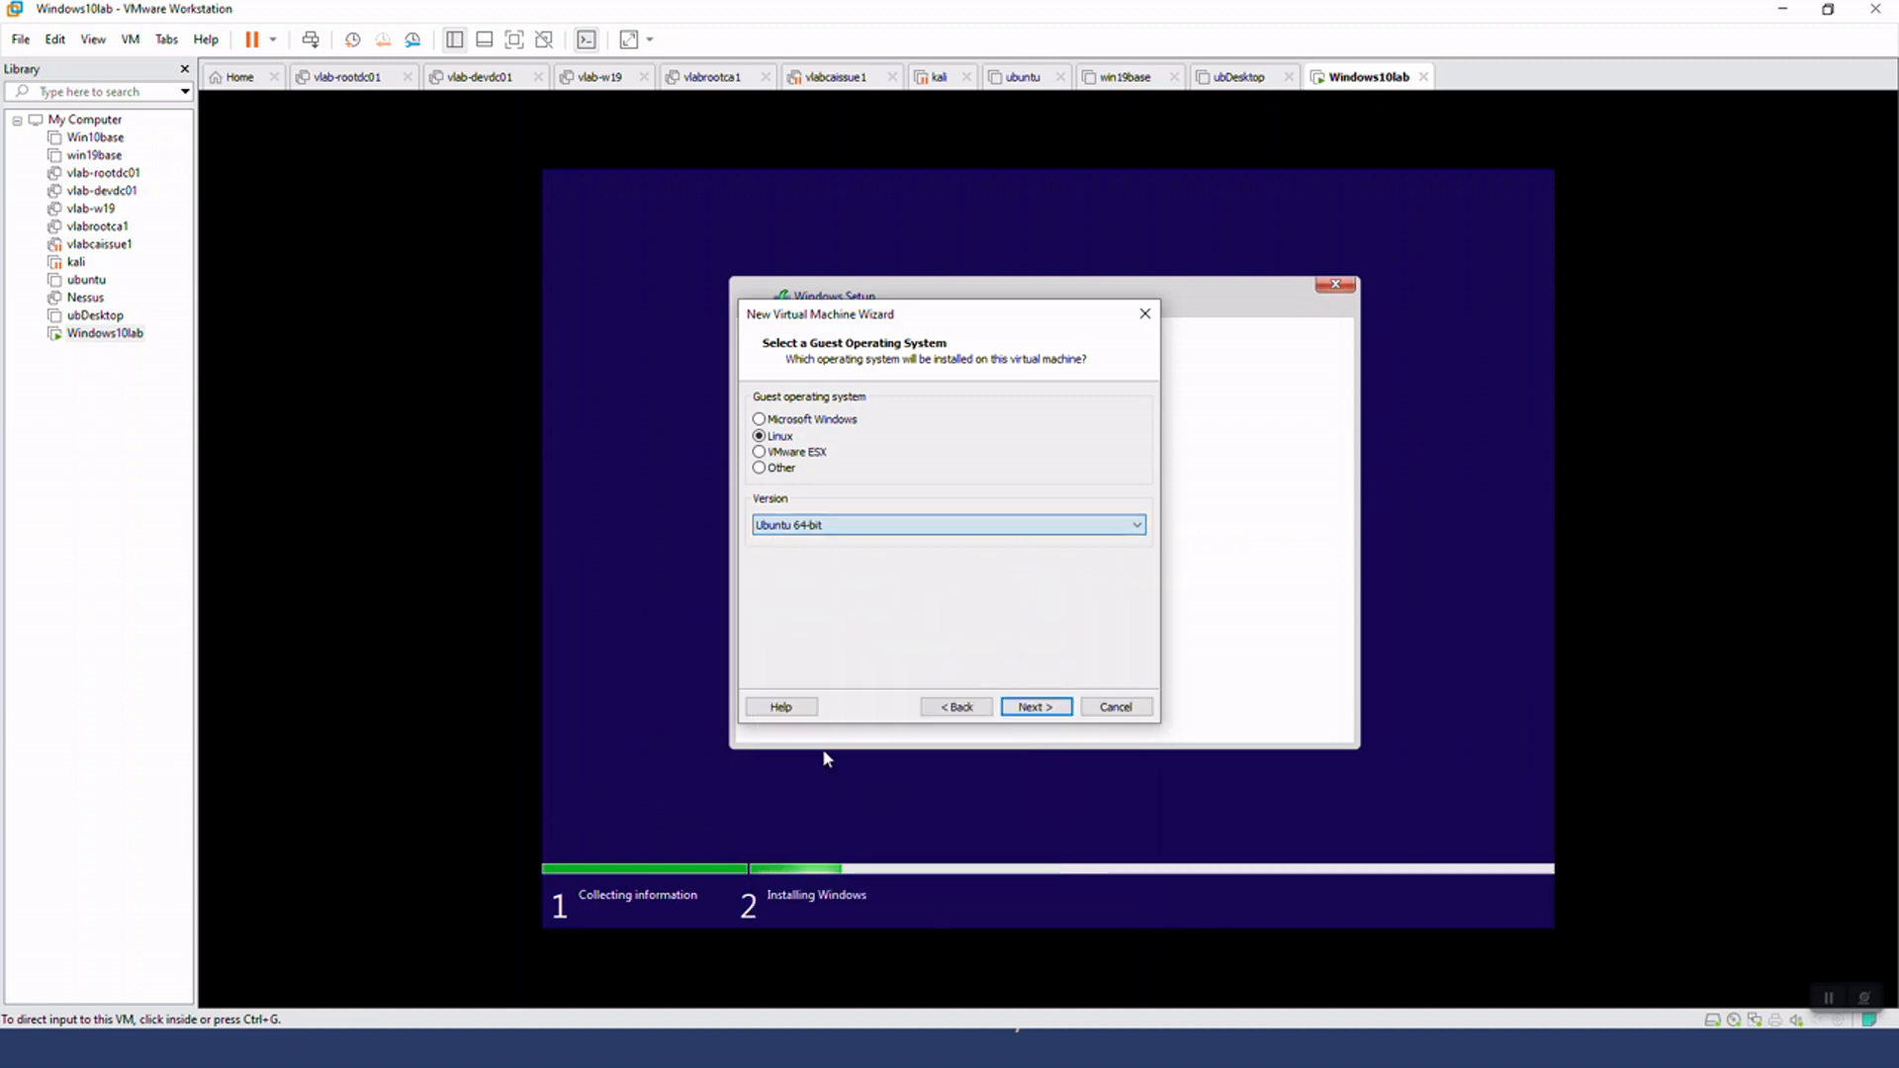
{"action": "left_click", "coordinate": [1038, 707]}
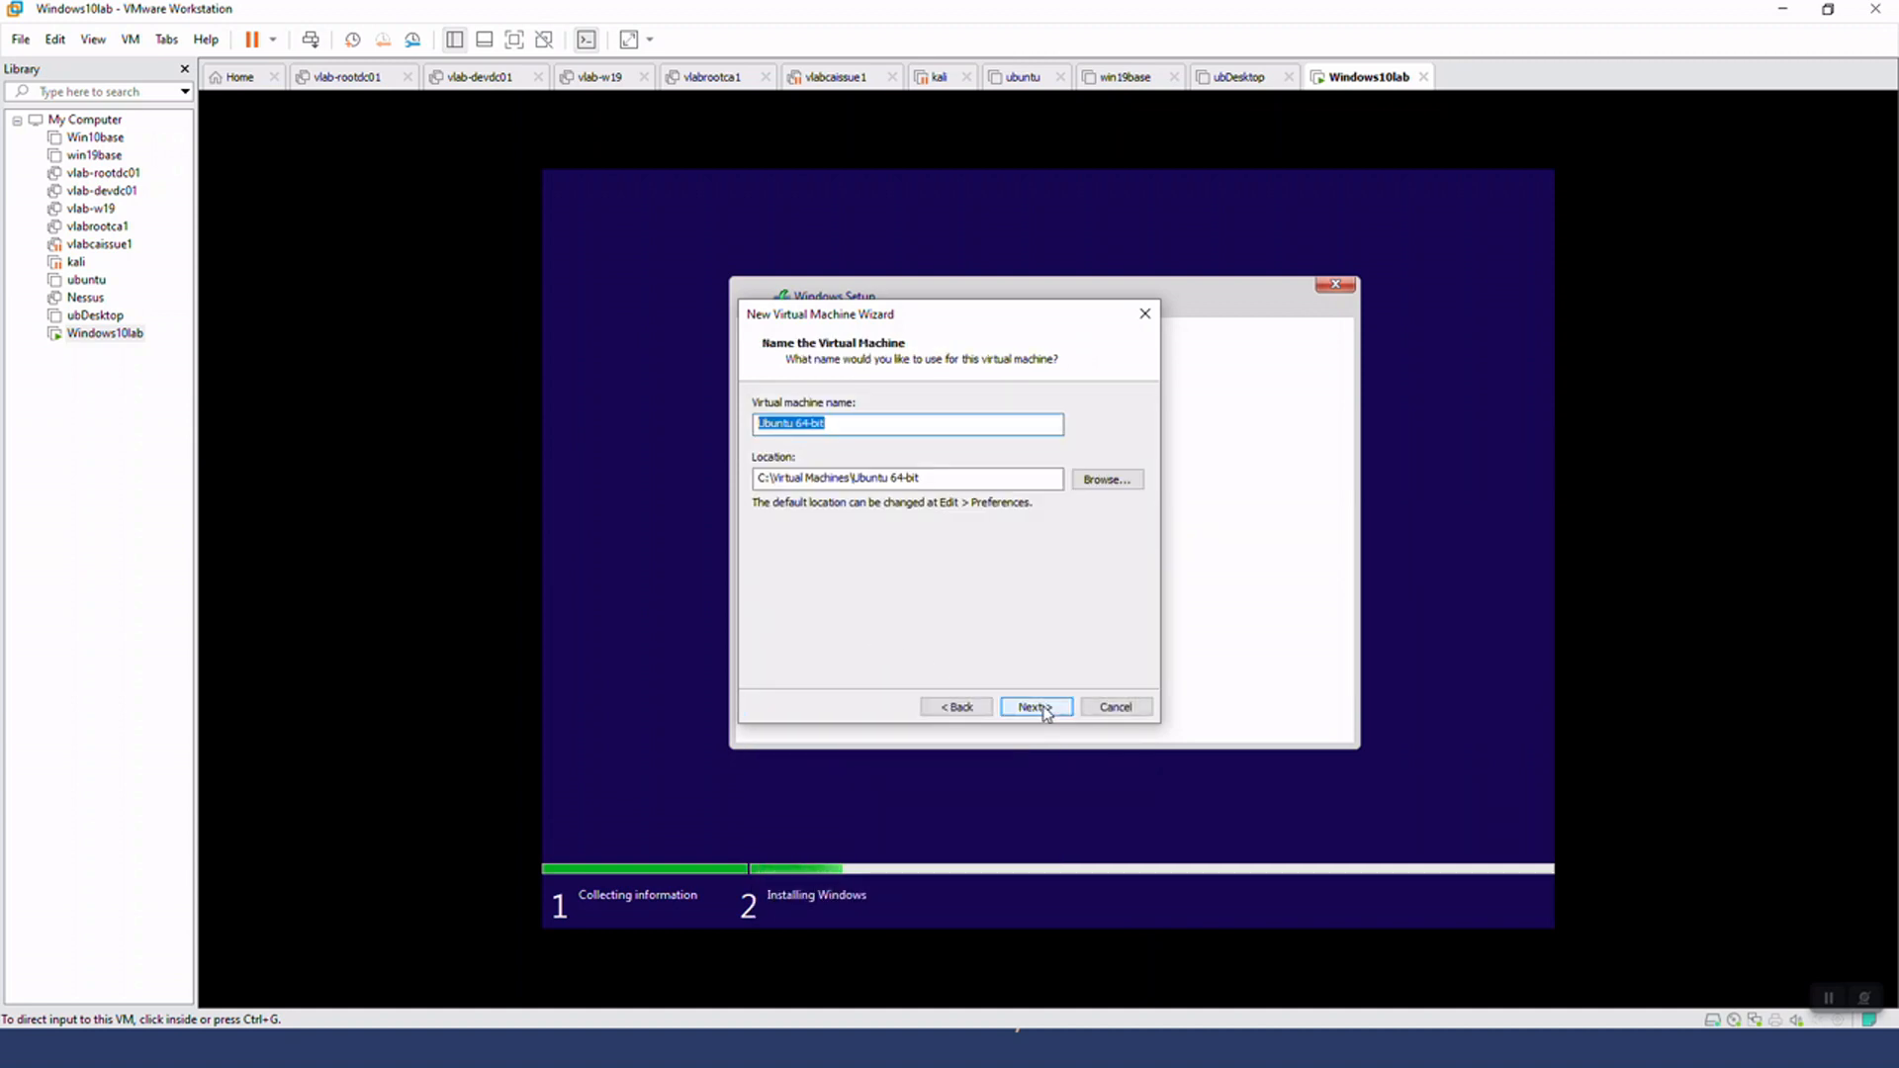
Name the virtual machine ubuDesktop2, keeping its default location and processor configuration
{"action": "type", "text": "ub"}
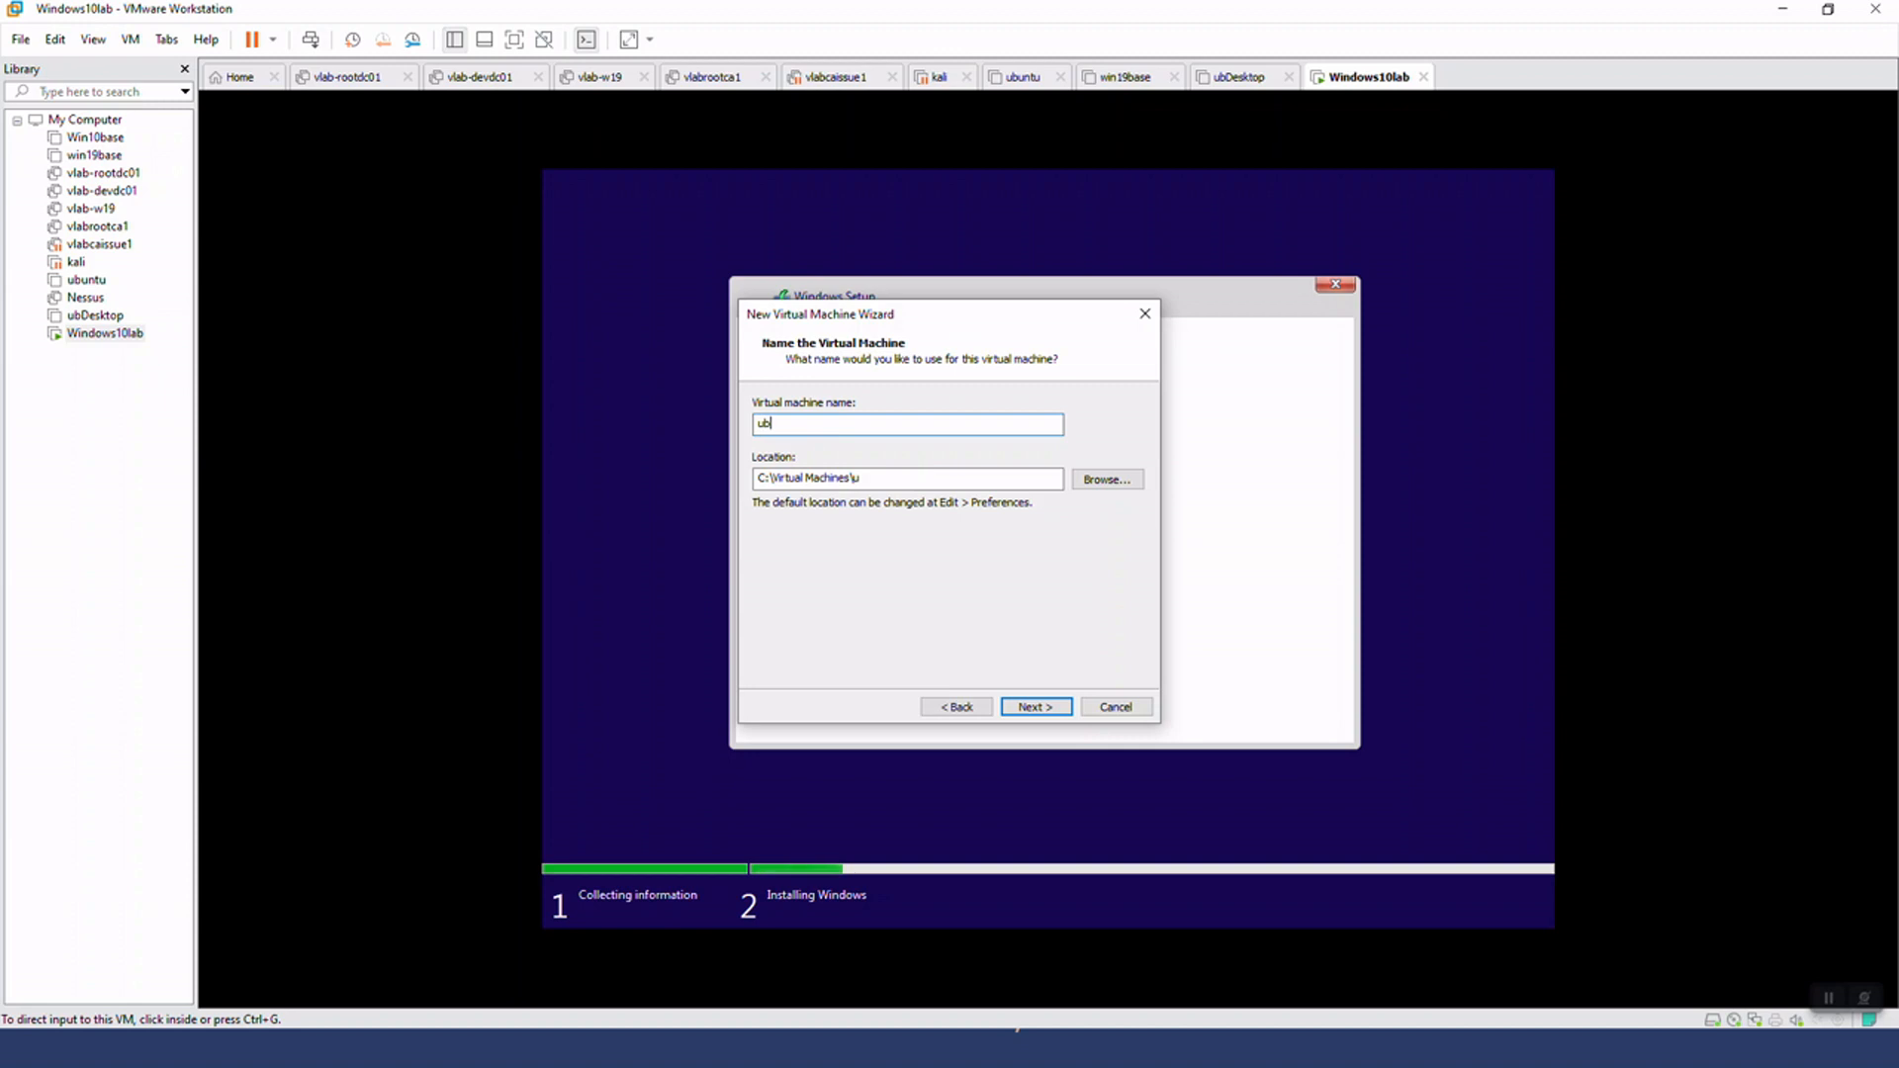
{"action": "type", "text": "uDesktop2"}
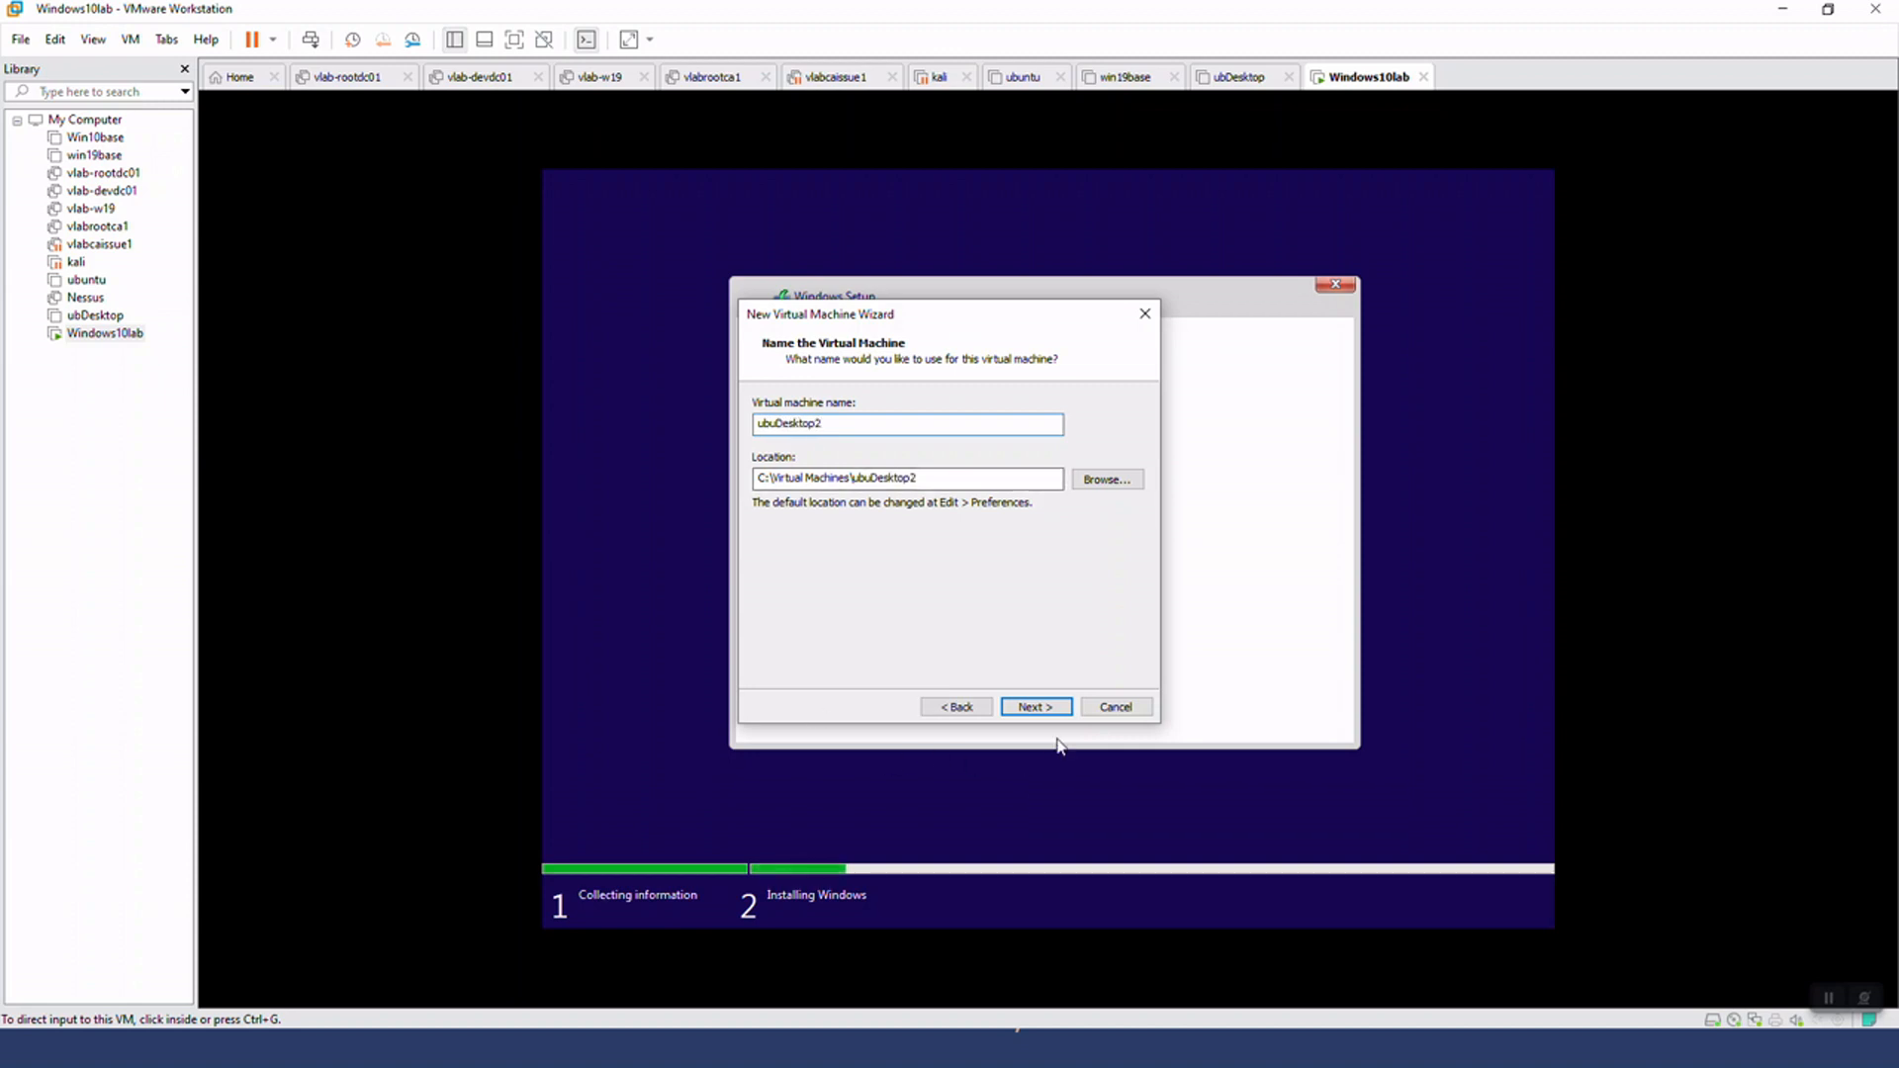
{"action": "left_click", "coordinate": [1045, 708]}
{"action": "left_click", "coordinate": [1046, 709]}
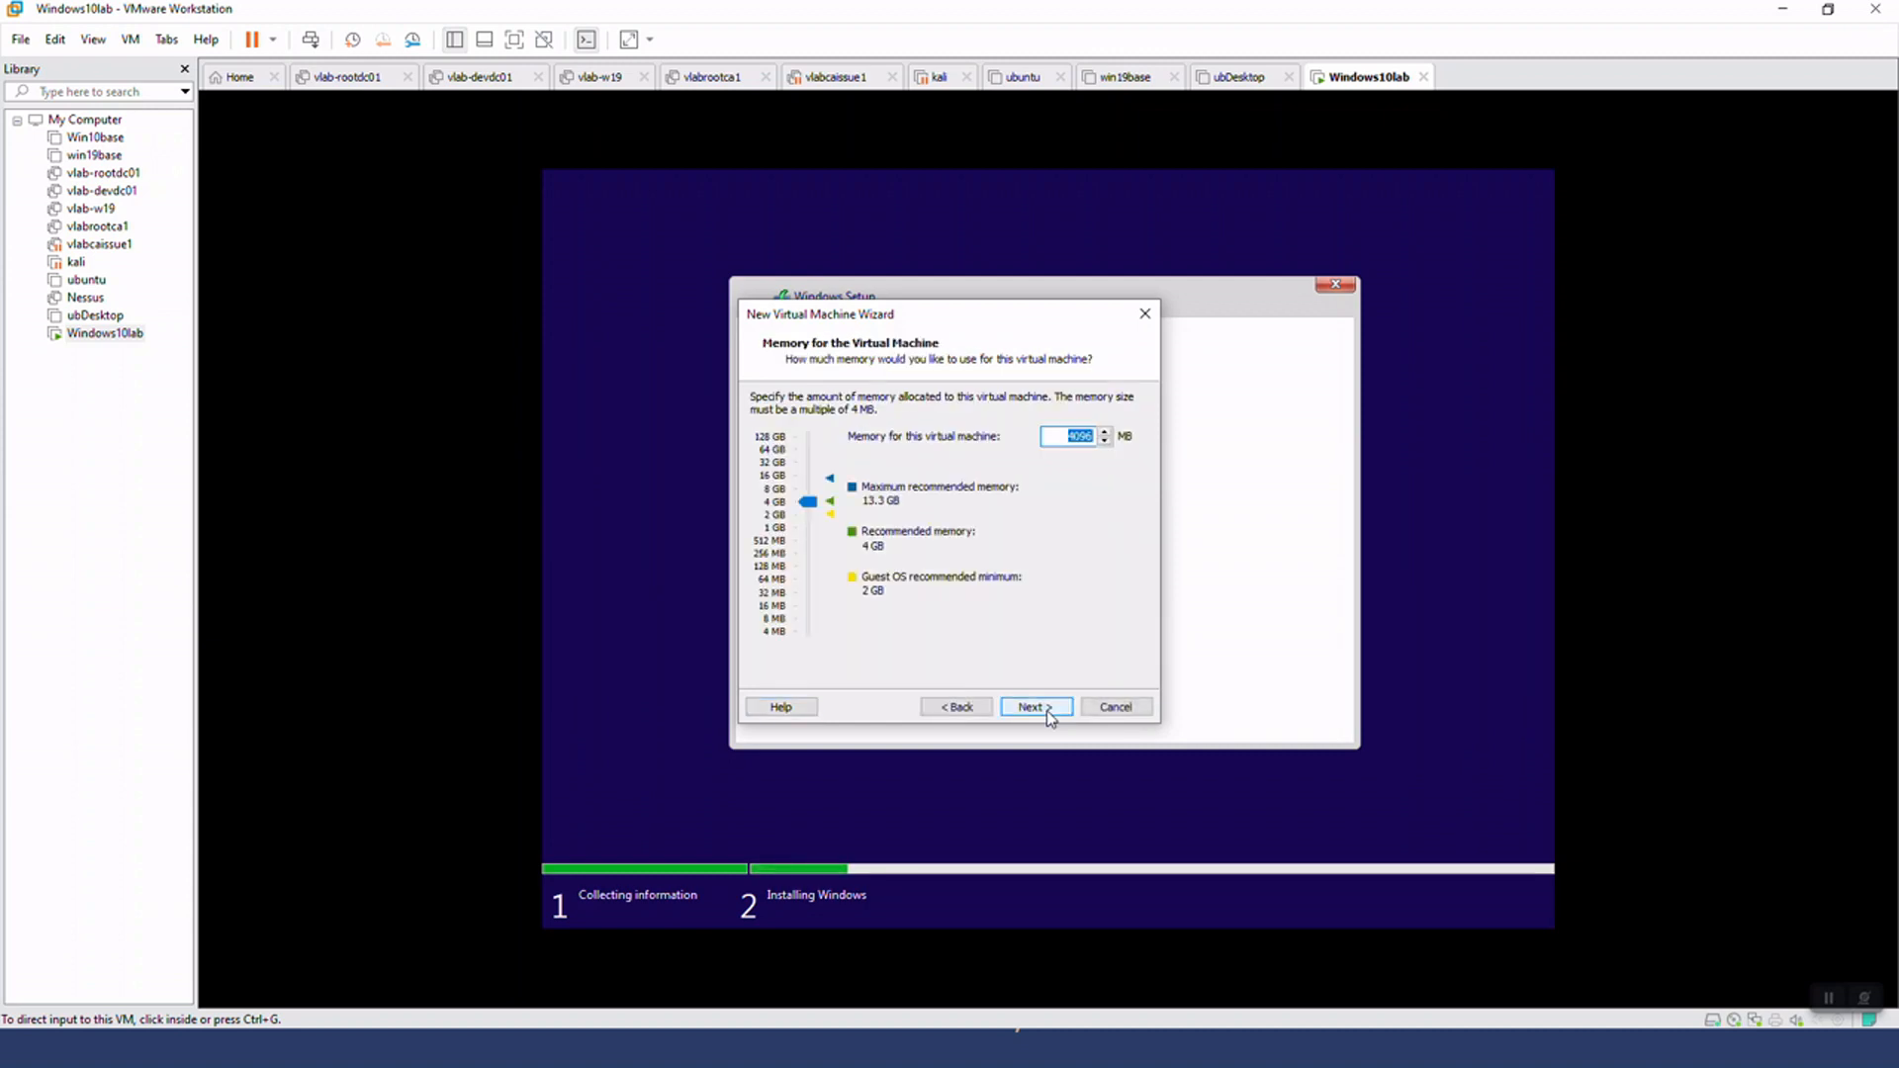
Accept 4096 MB of memory, the default network, the LSI Logic controller and the default disk type, and create a new virtual disk
{"action": "left_click", "coordinate": [1046, 708]}
{"action": "left_click", "coordinate": [1046, 709]}
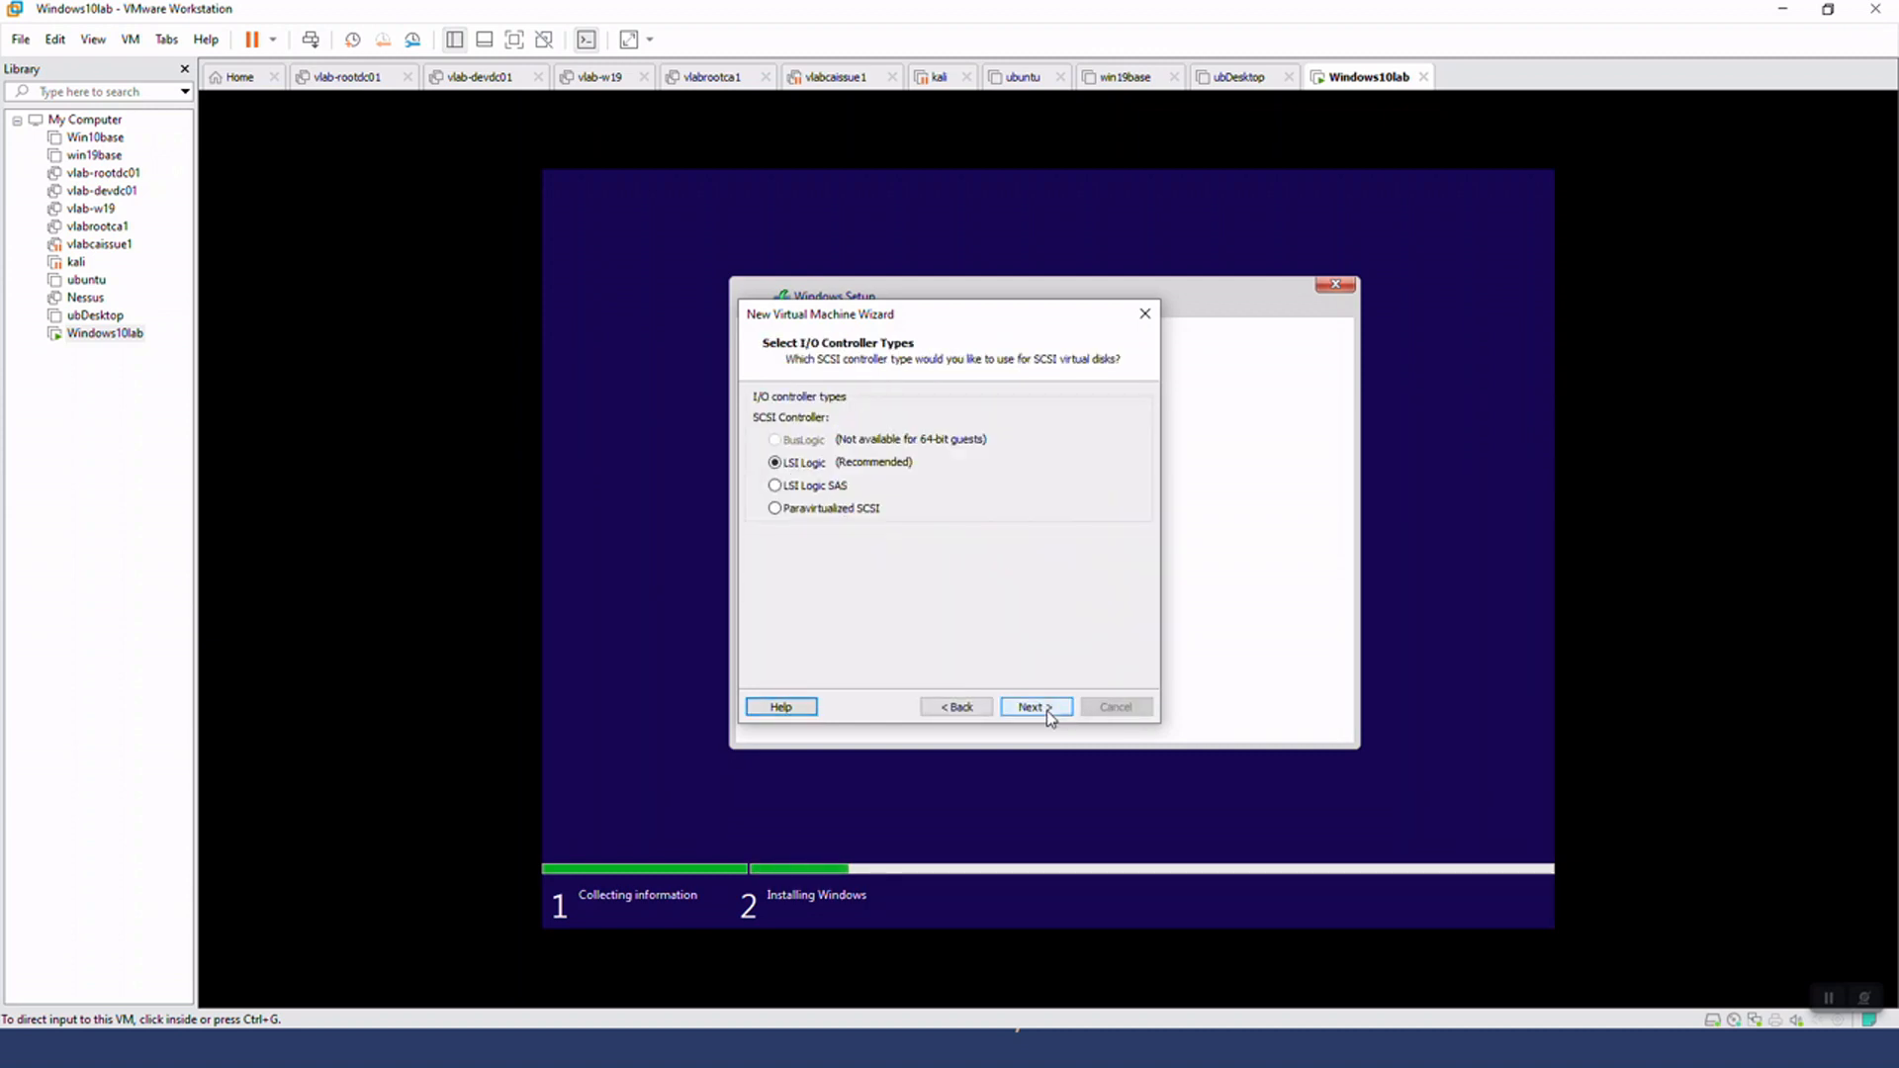
{"action": "left_click", "coordinate": [1046, 708]}
{"action": "left_click", "coordinate": [1046, 708]}
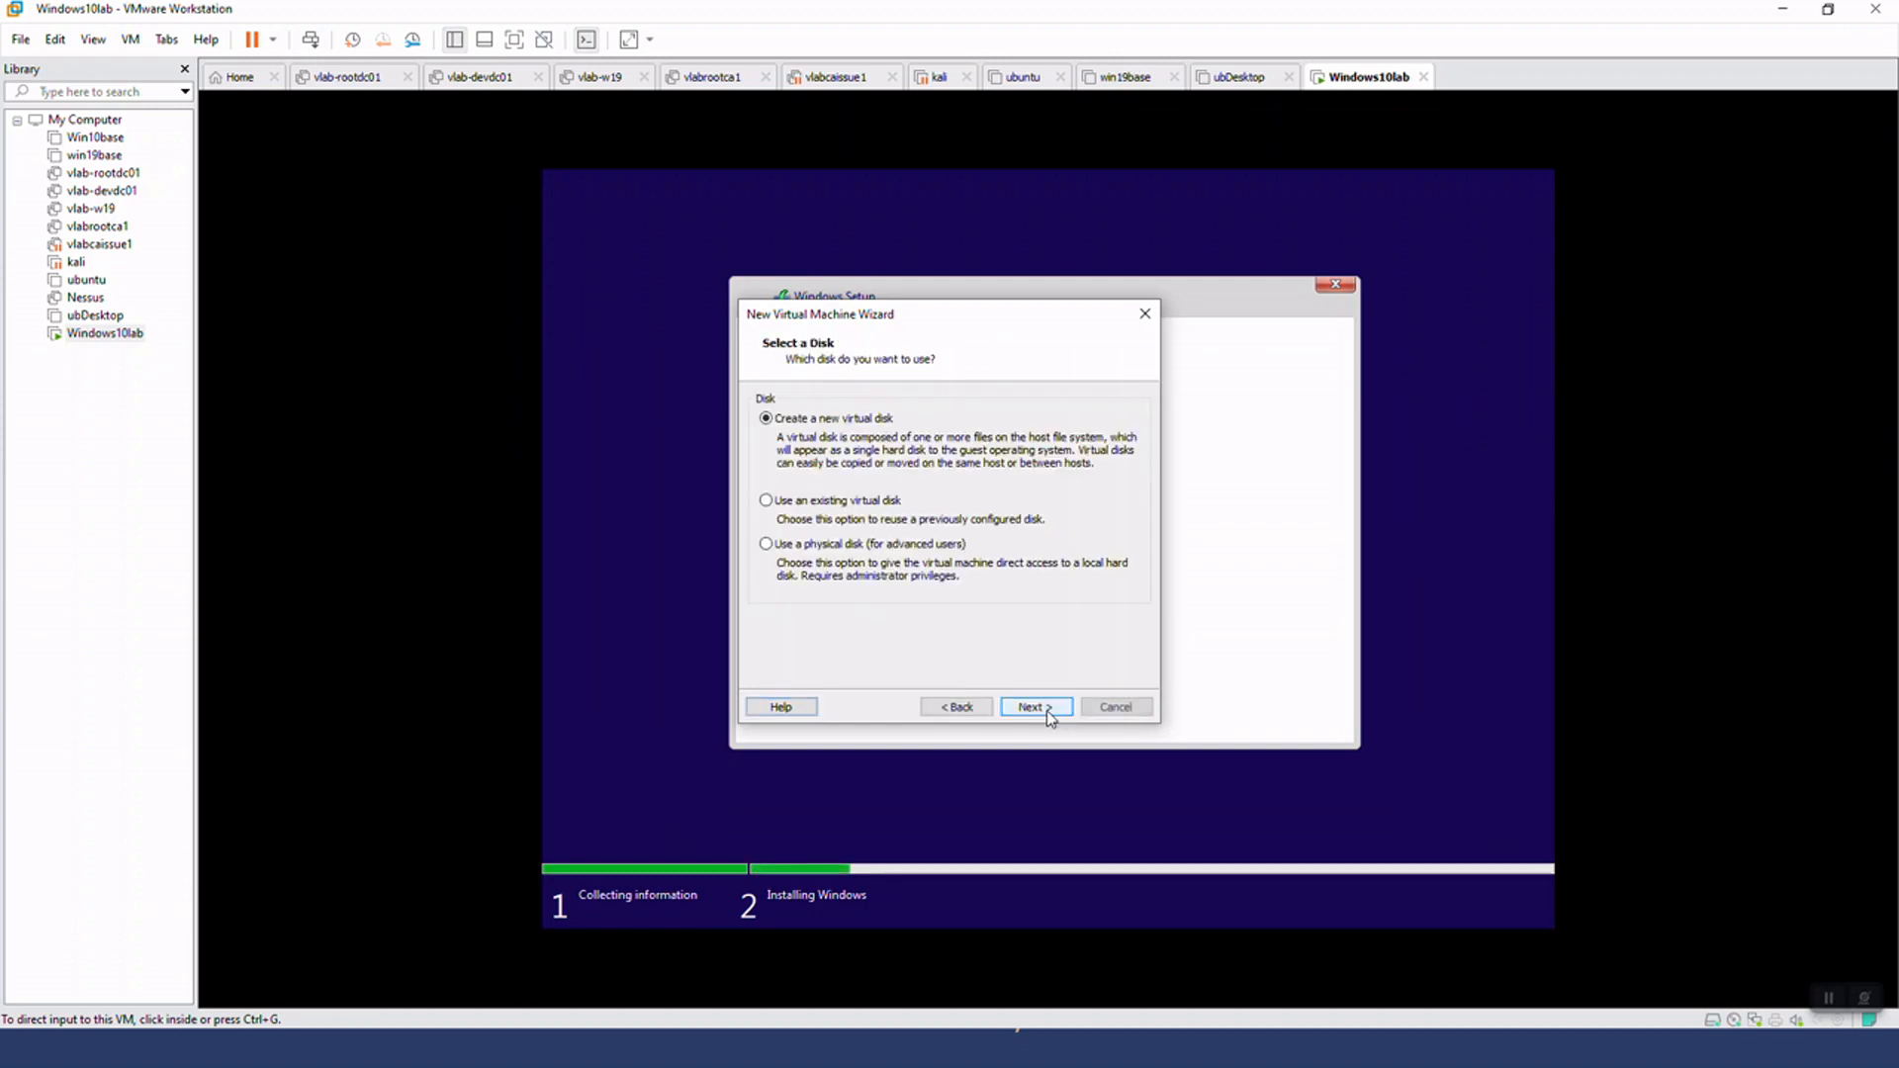
{"action": "left_click", "coordinate": [1046, 708]}
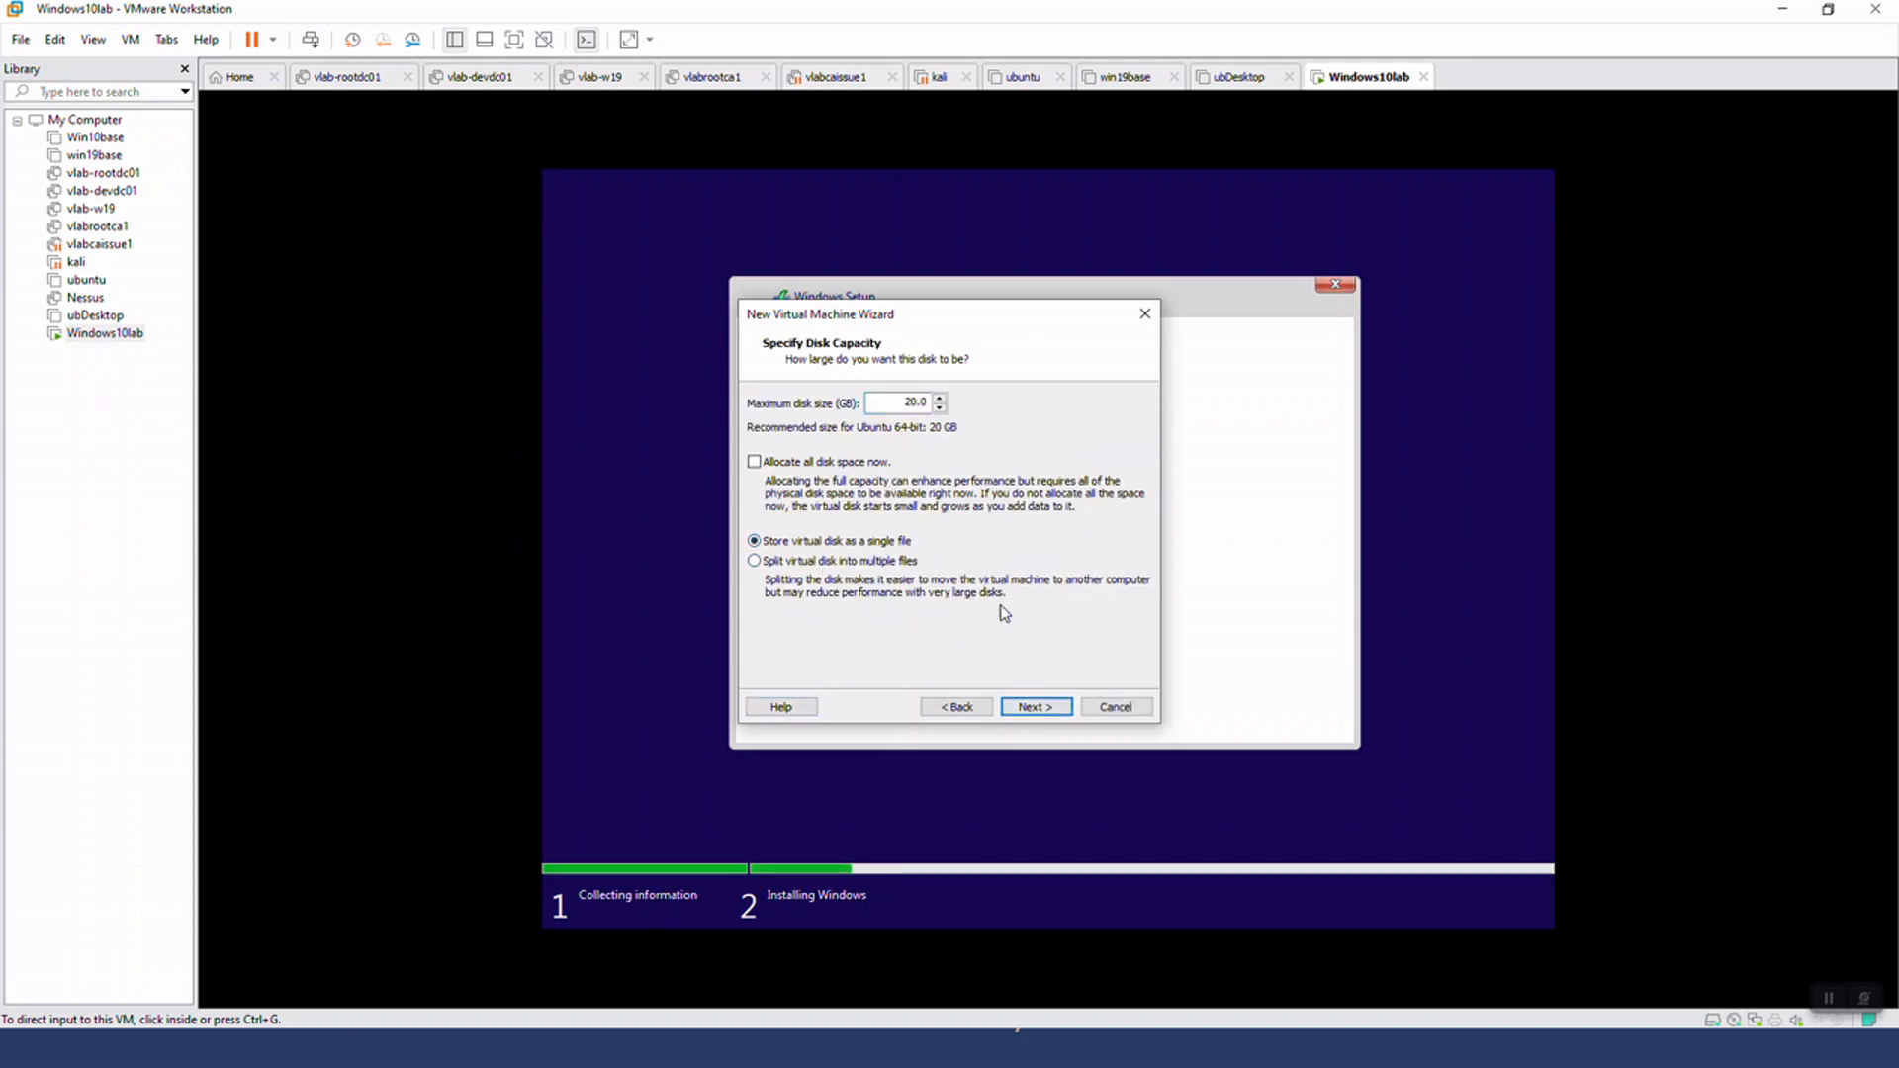
Keep a 20 GB maximum disk size stored as a single file, ubuDesktop2.vmdk, and finish creating the virtual machine
{"action": "left_click_drag", "start_coordinate": [895, 403], "coordinate": [951, 402]}
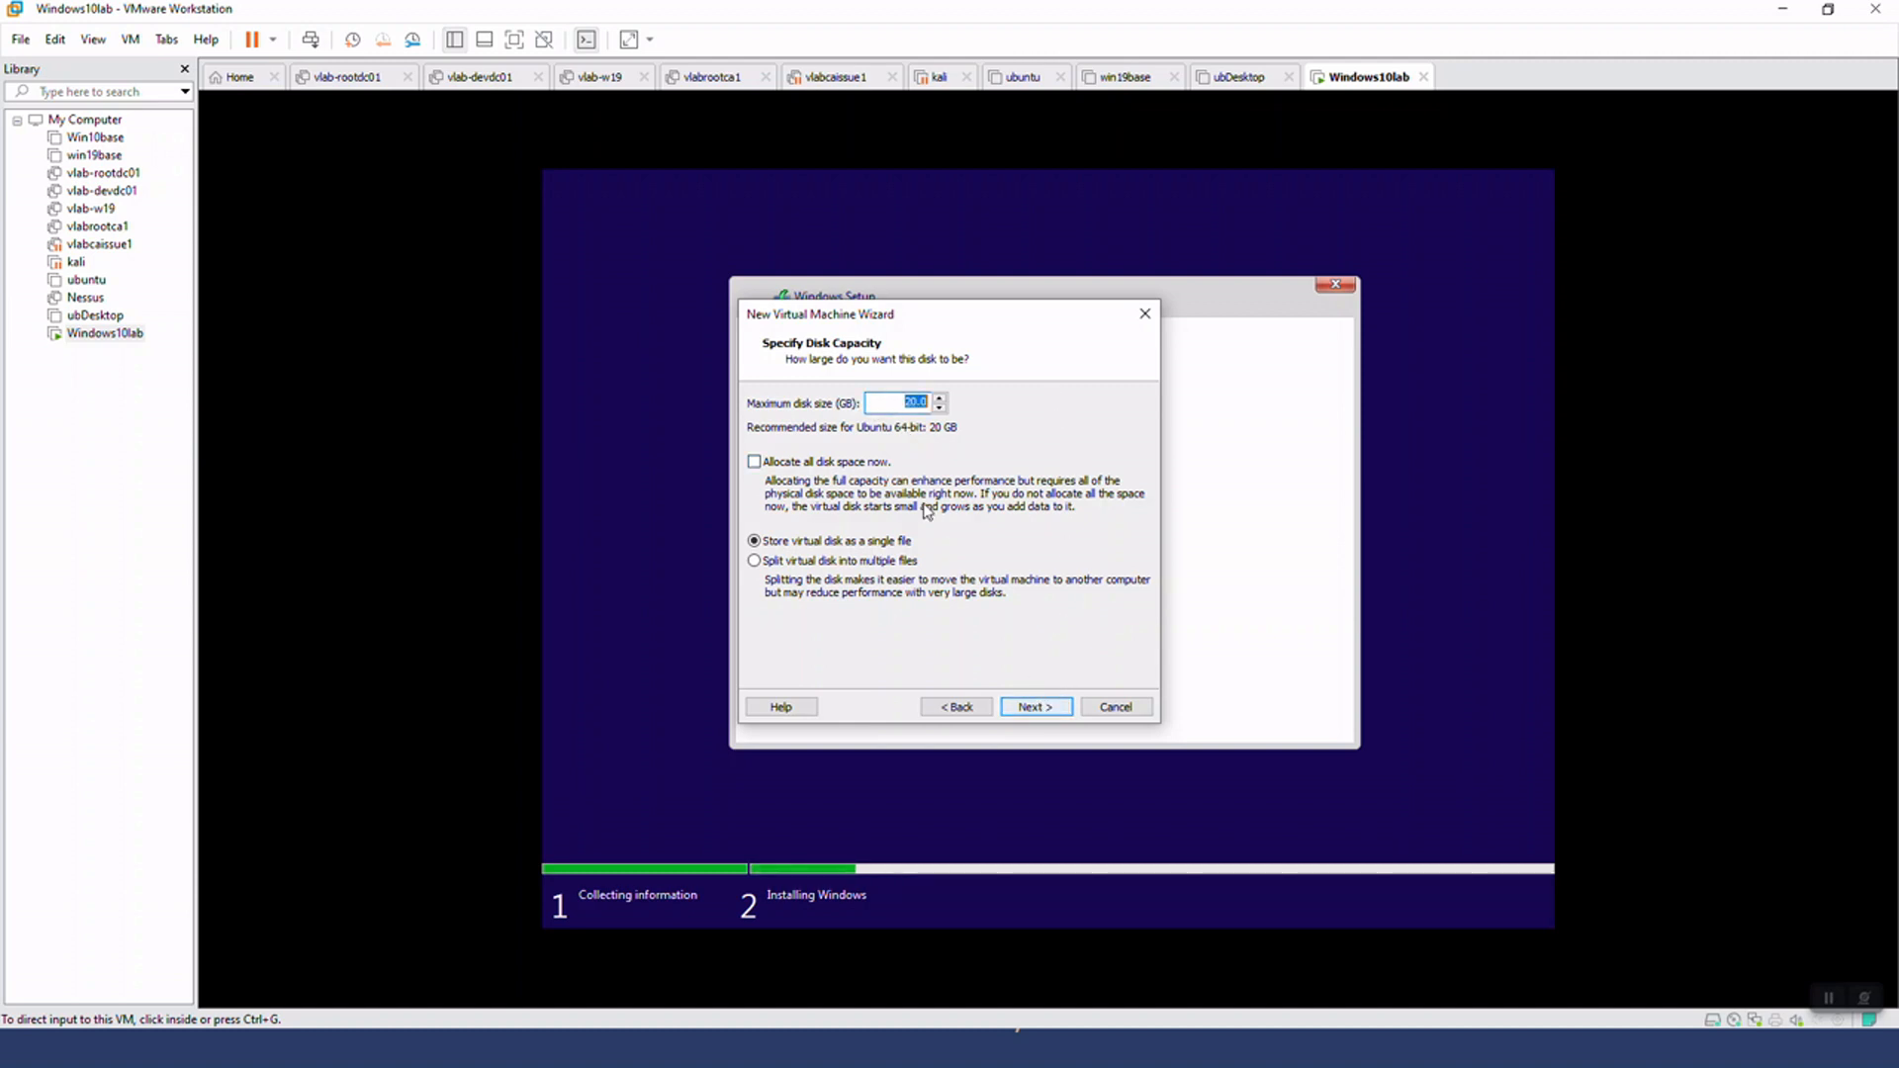
{"action": "left_click", "coordinate": [874, 403]}
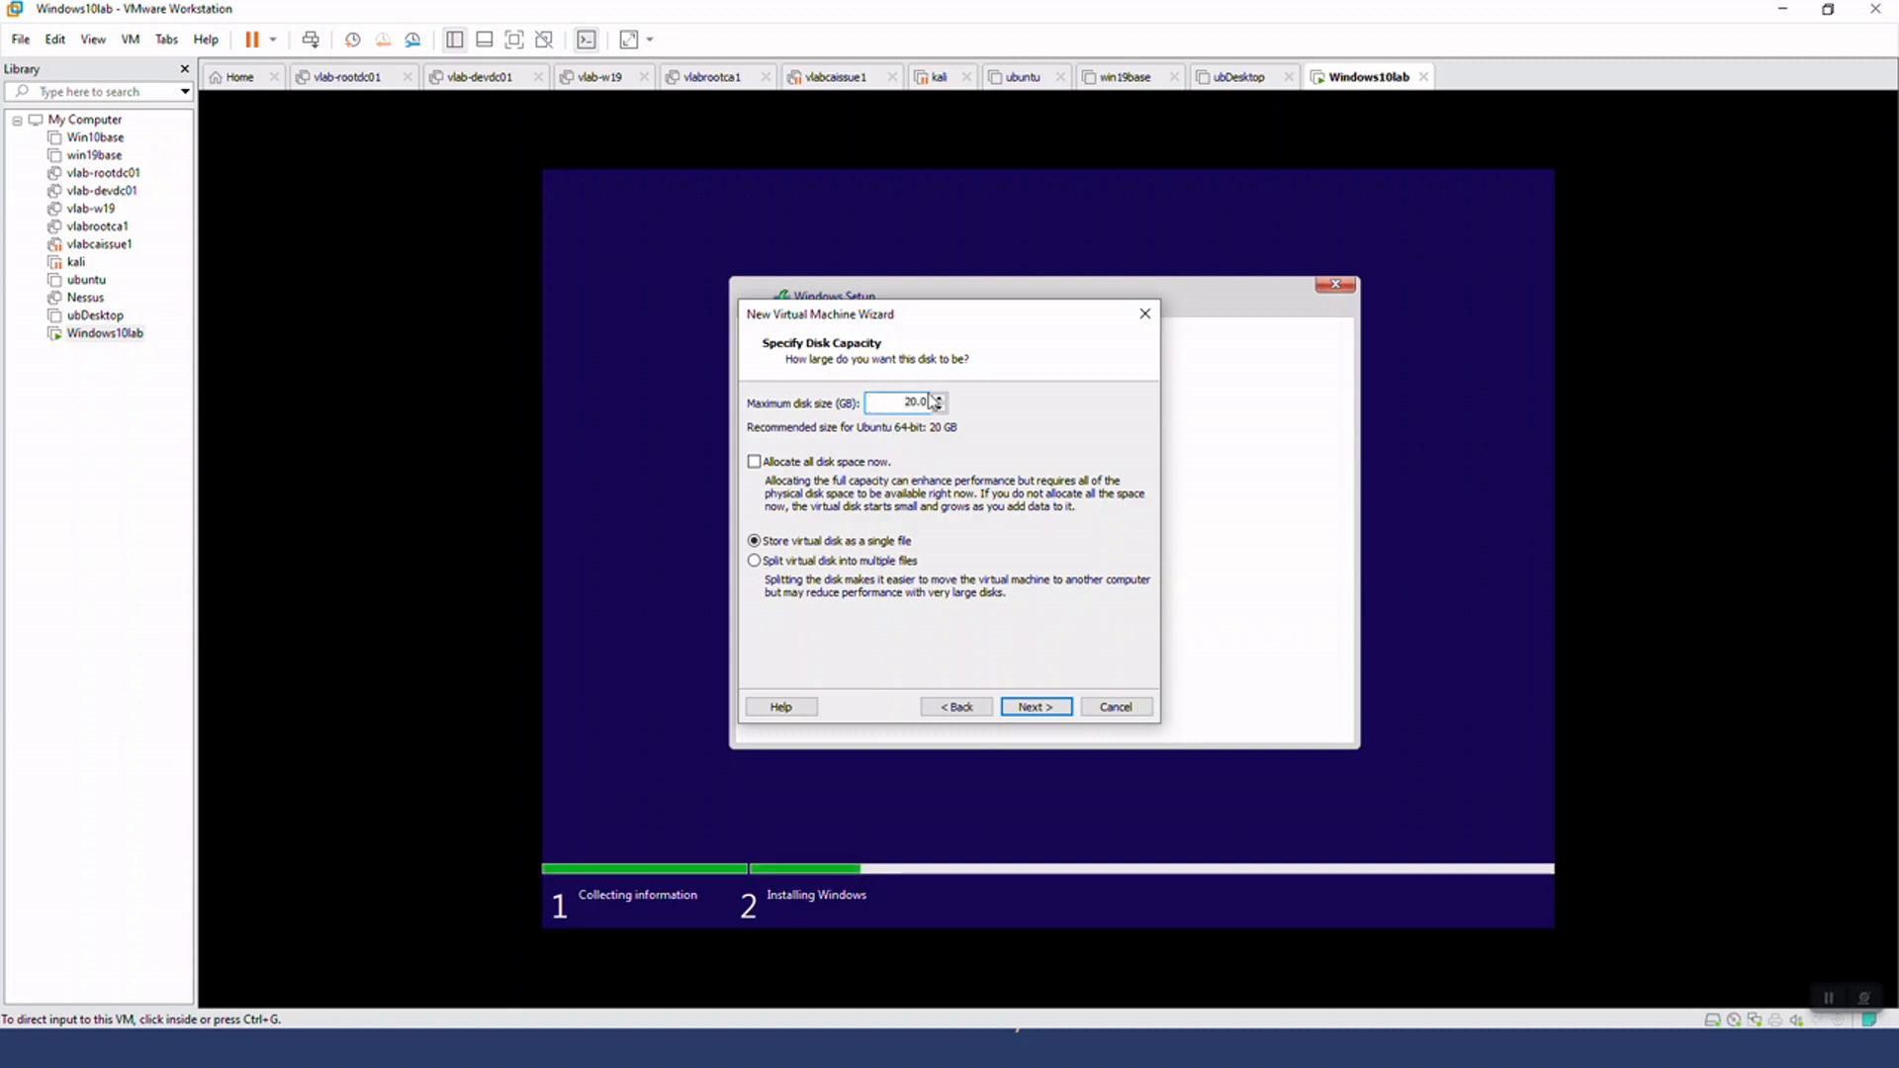
{"action": "left_click", "coordinate": [1030, 707]}
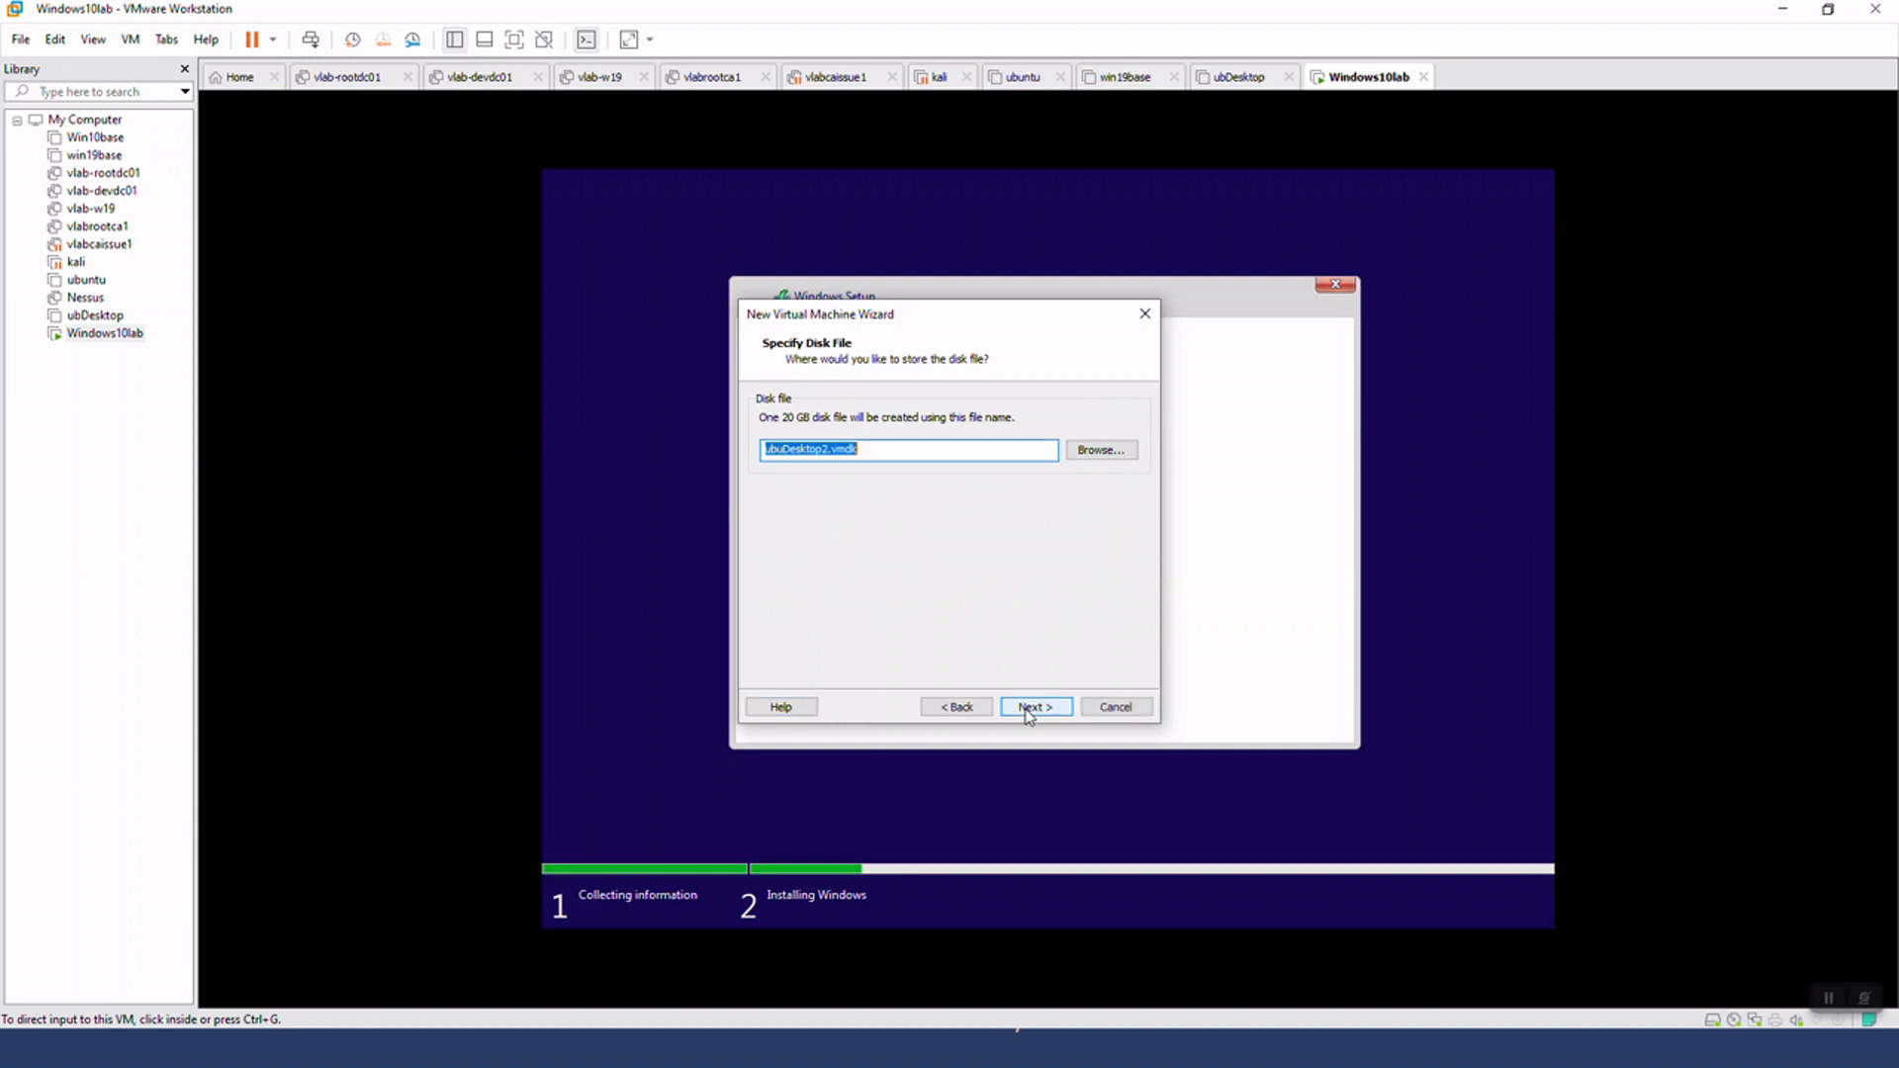
{"action": "left_click", "coordinate": [1026, 711]}
{"action": "left_click", "coordinate": [1029, 708]}
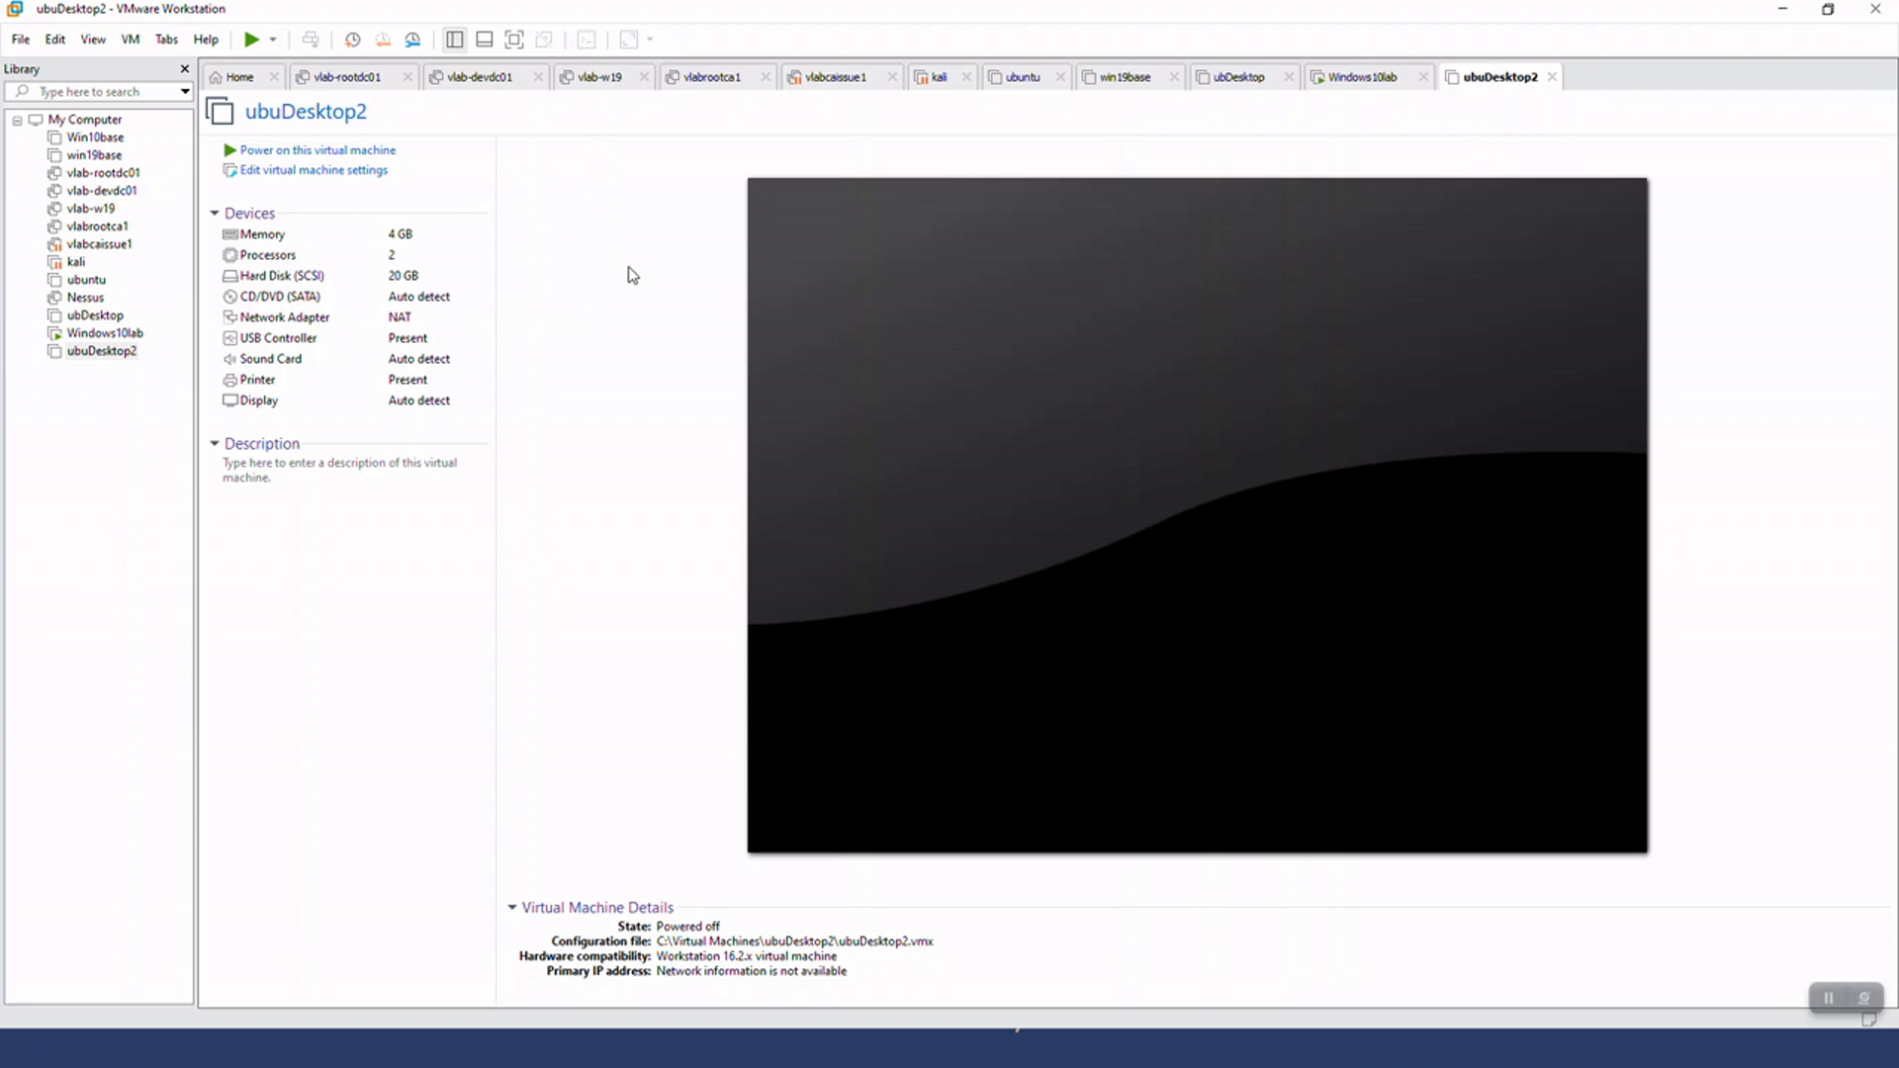
Attach the ISO image C:\OS ISO\ubuntu-20.04.1-desktop-amd64.iso to ubuDesktop2's CD/DVD drive
{"action": "left_click", "coordinate": [350, 179]}
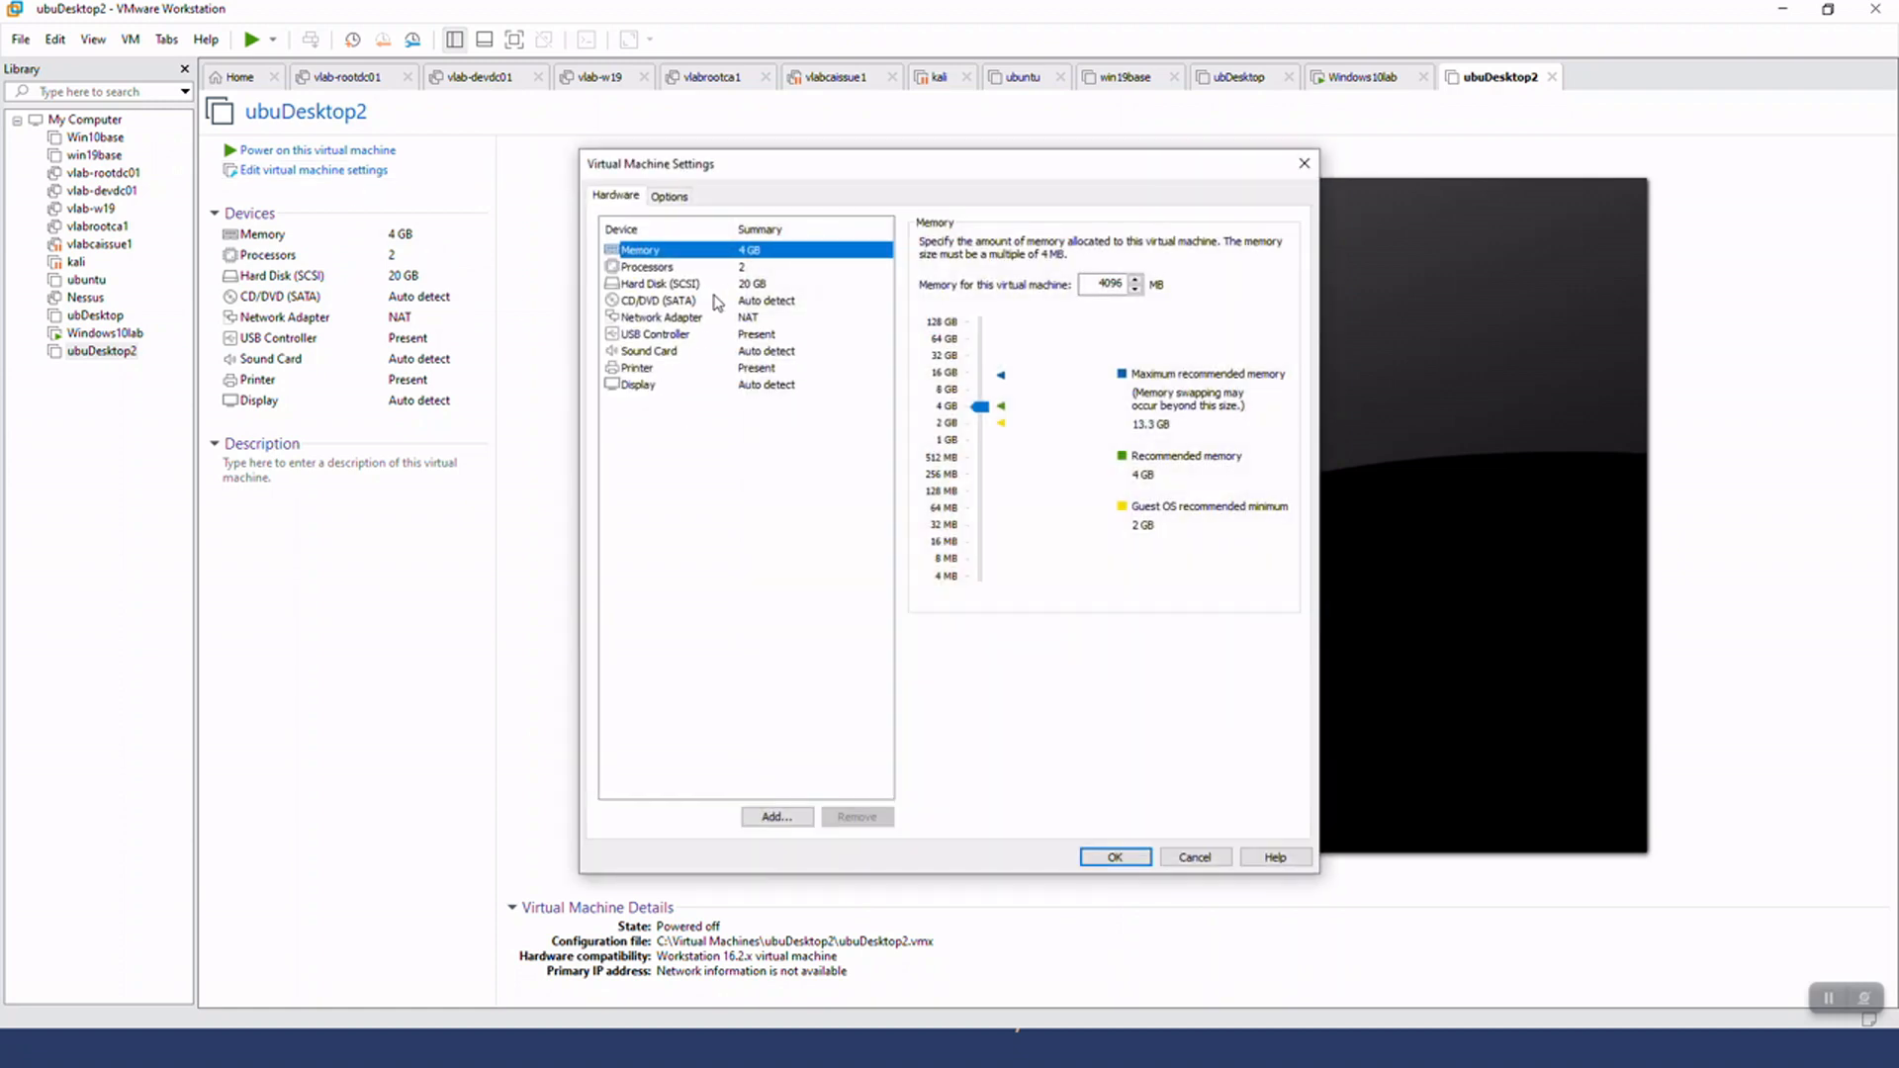
{"action": "left_click", "coordinate": [741, 302]}
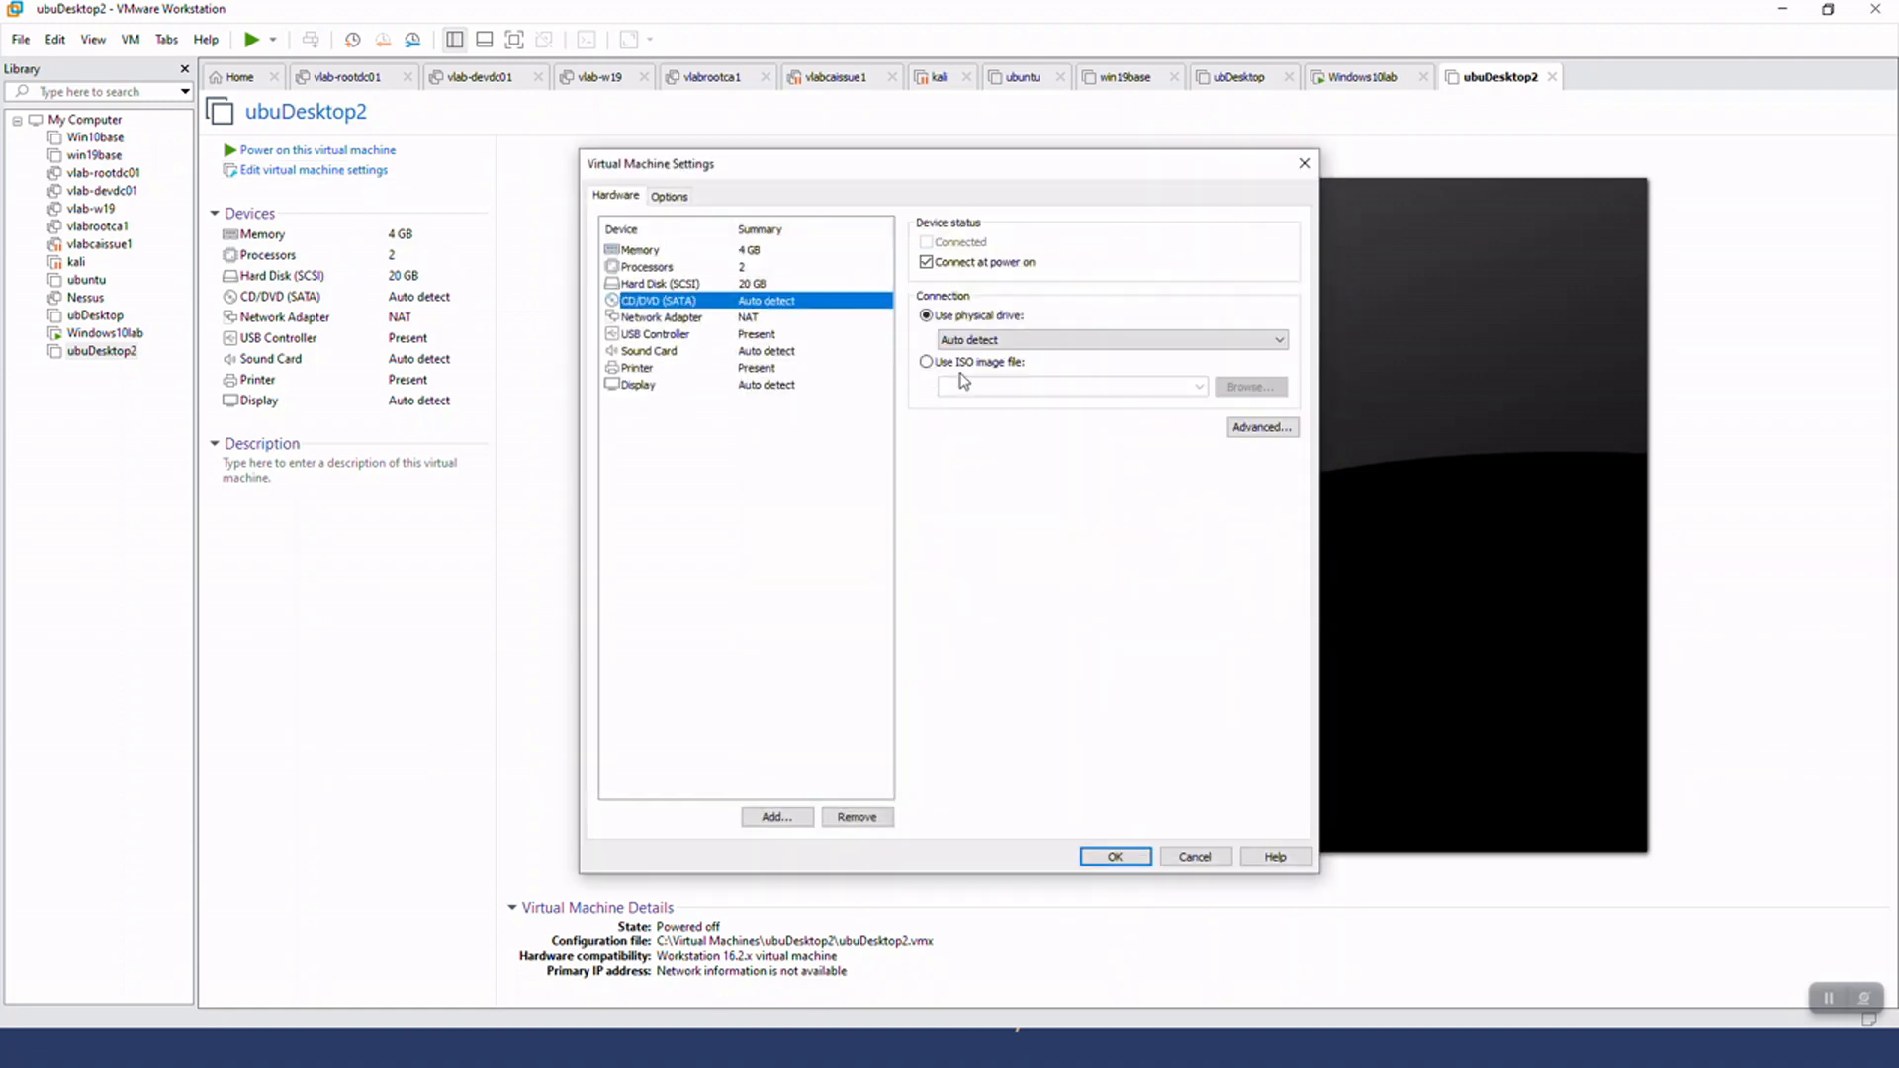
{"action": "left_click", "coordinate": [964, 362]}
{"action": "left_click", "coordinate": [1263, 384]}
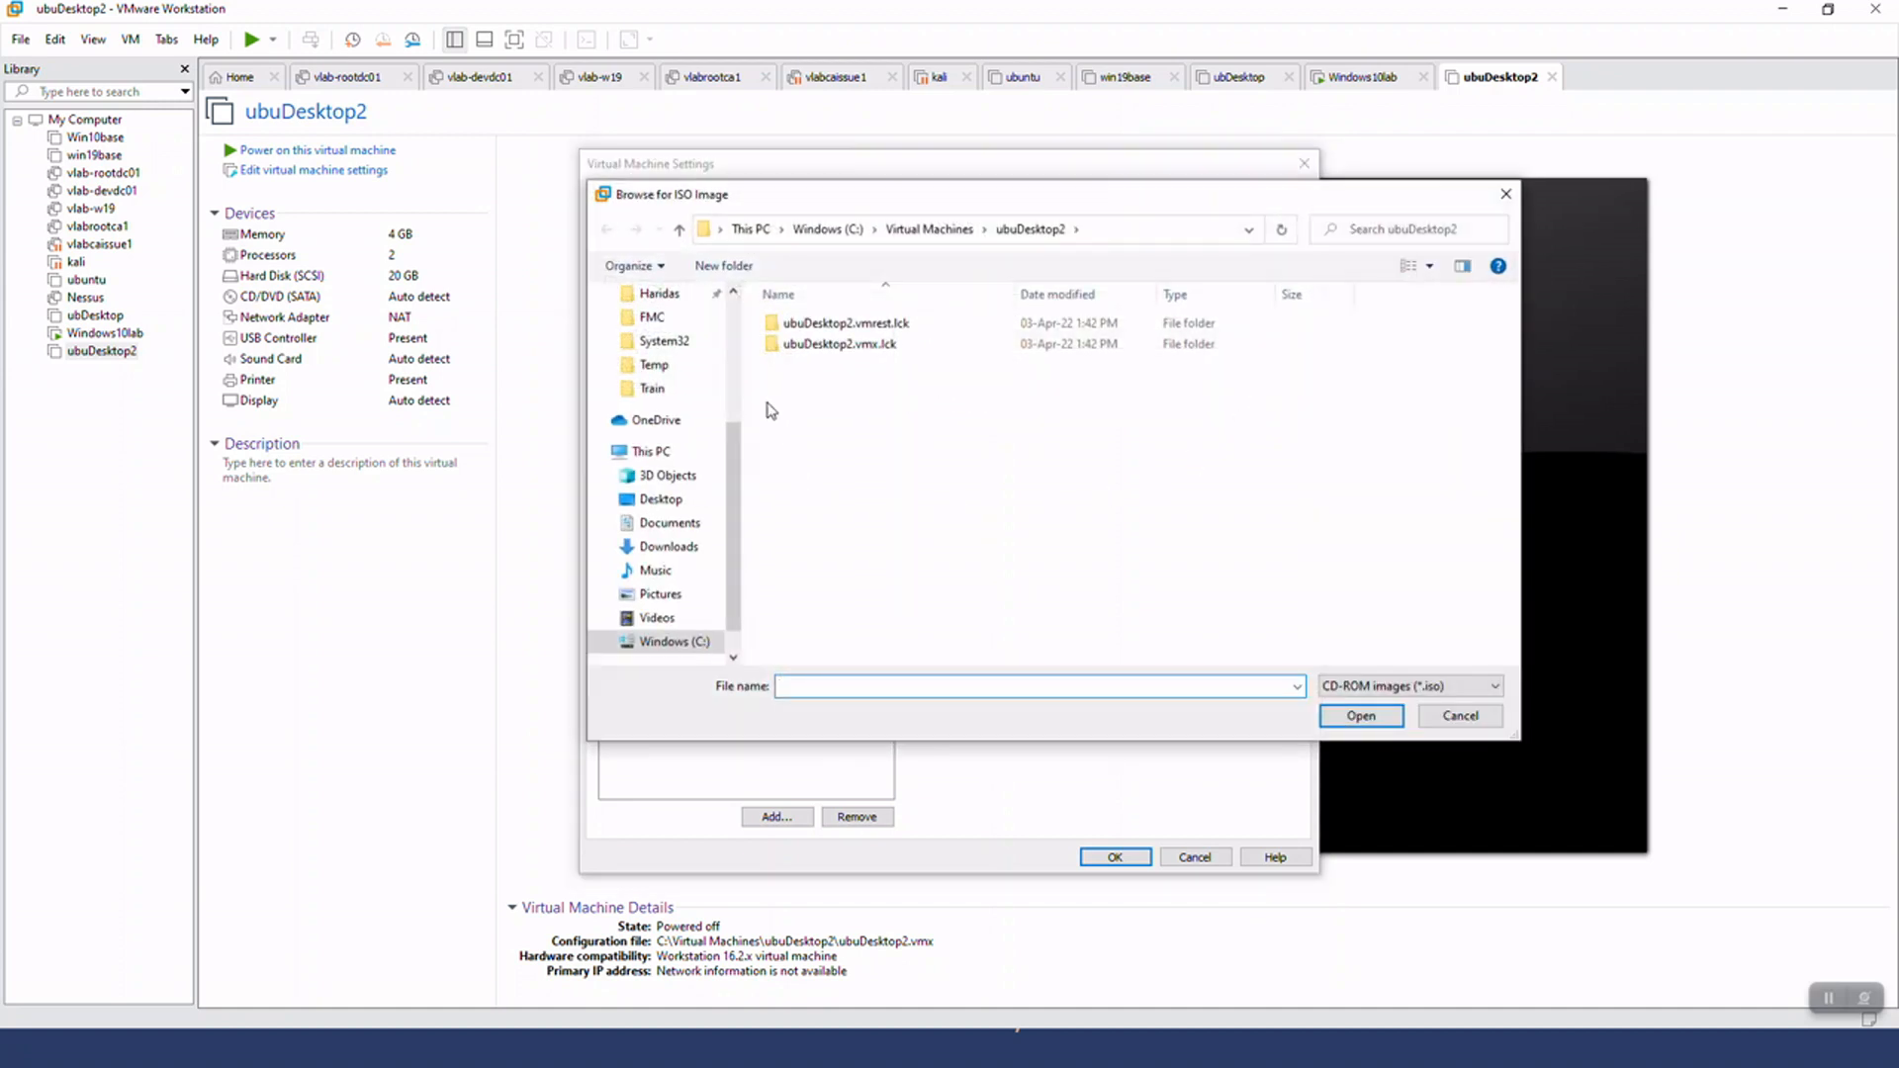
{"action": "left_click", "coordinate": [828, 229]}
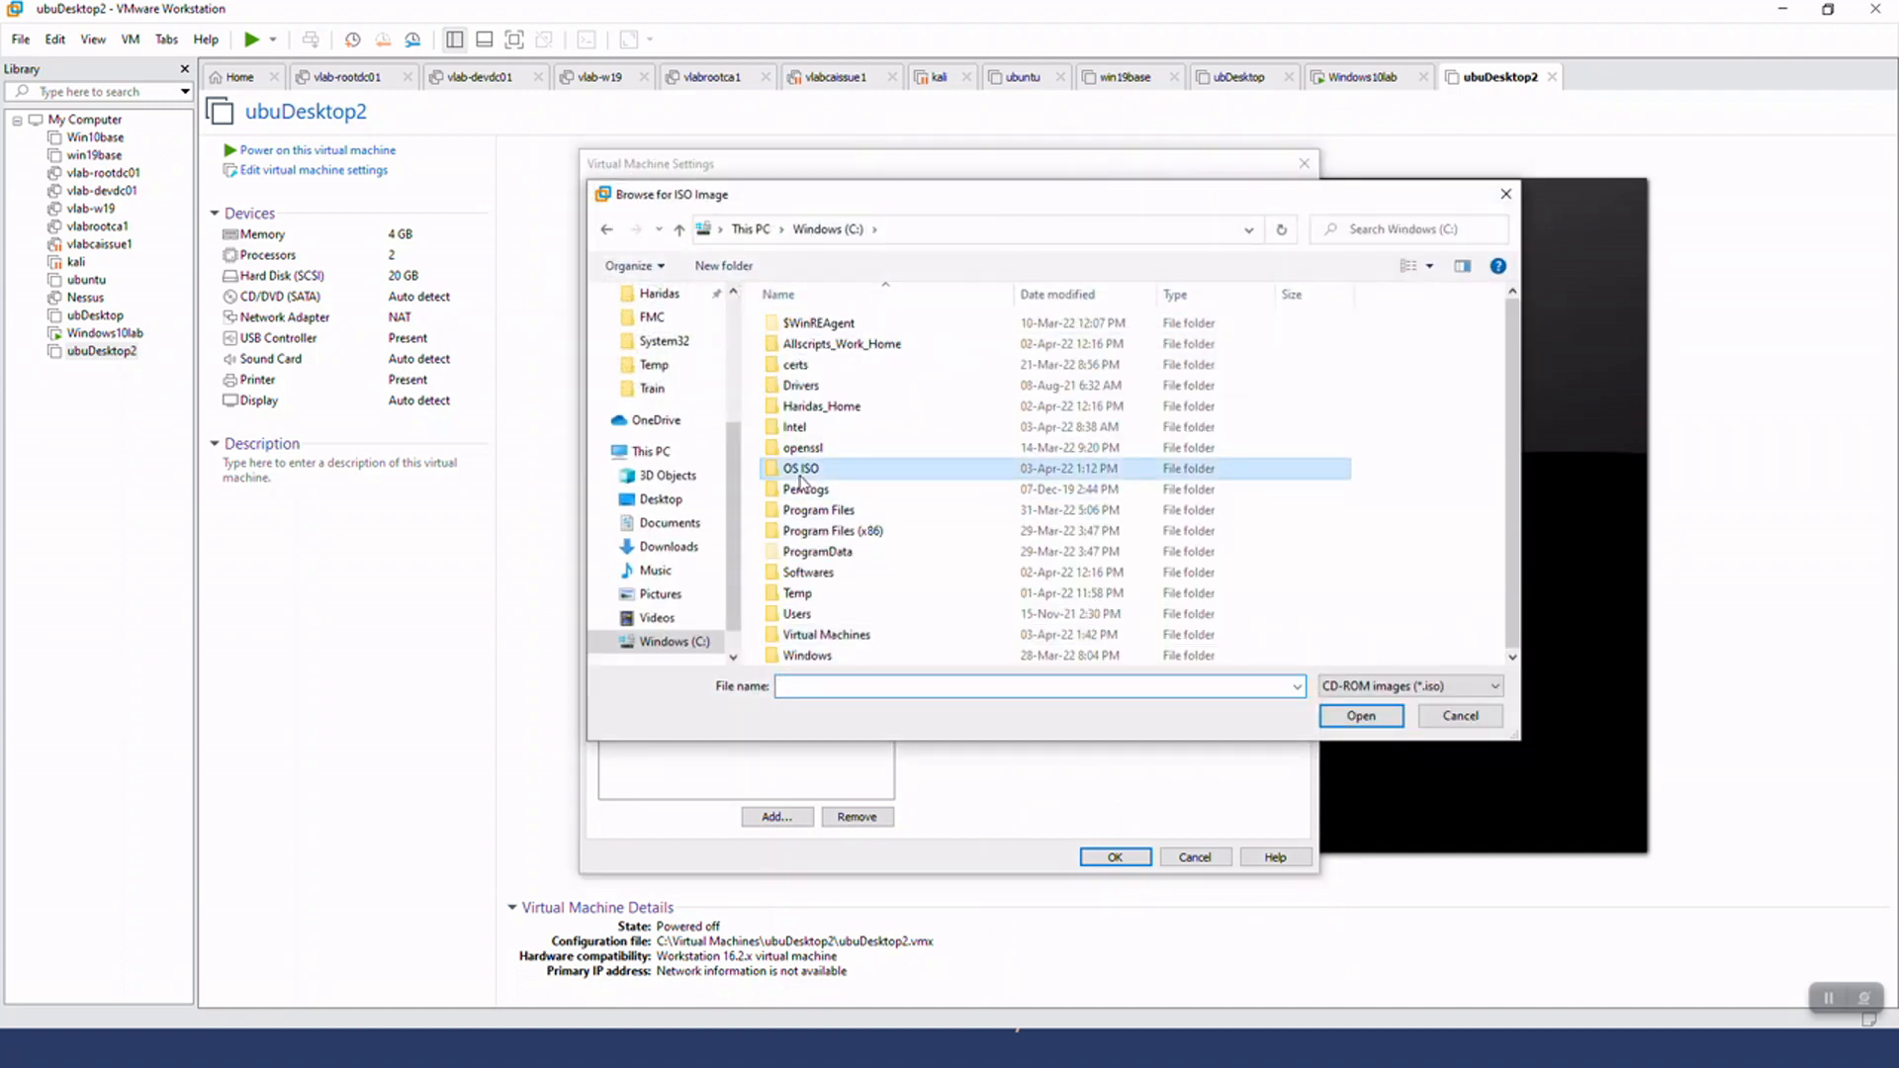
{"action": "double_click", "coordinate": [800, 475]}
{"action": "double_click", "coordinate": [830, 323]}
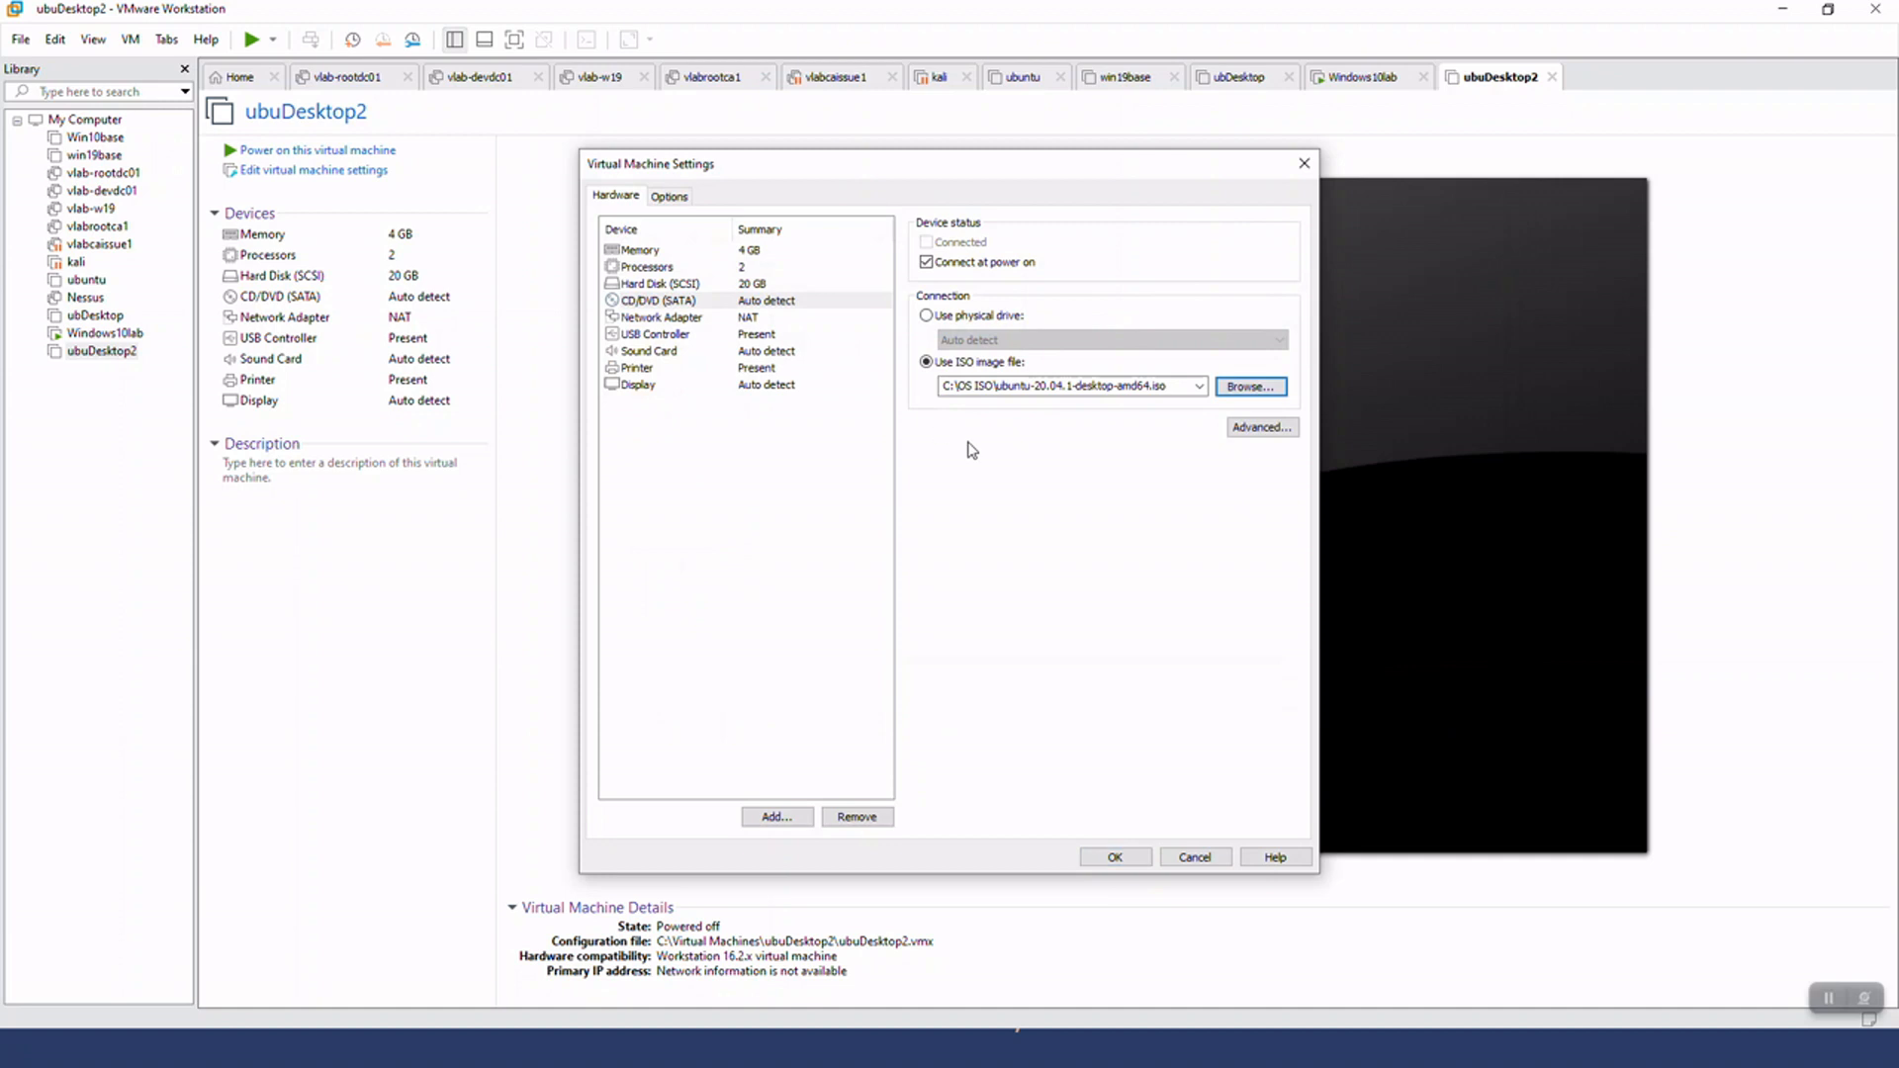
{"action": "left_click", "coordinate": [1115, 857]}
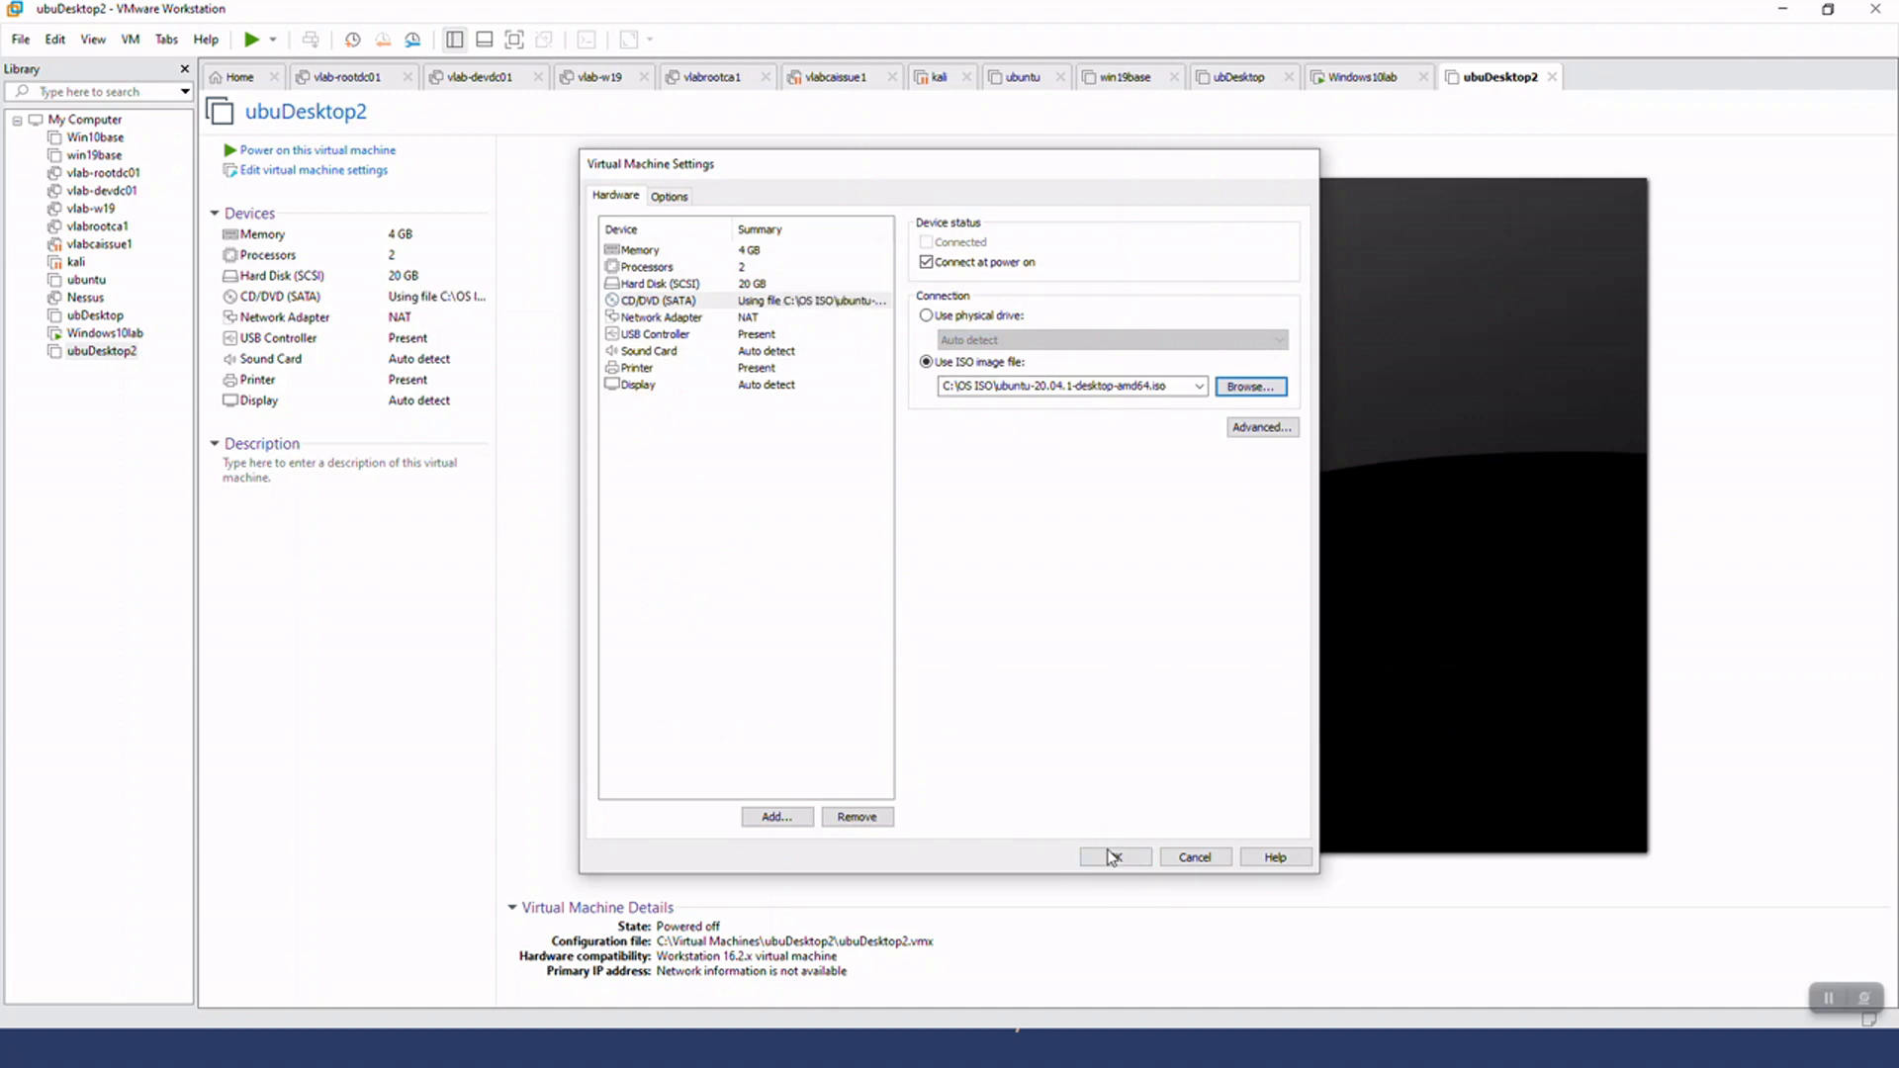
Set ubuDesktop2's memory to 2048 MB in the virtual machine settings
{"action": "left_click", "coordinate": [314, 172]}
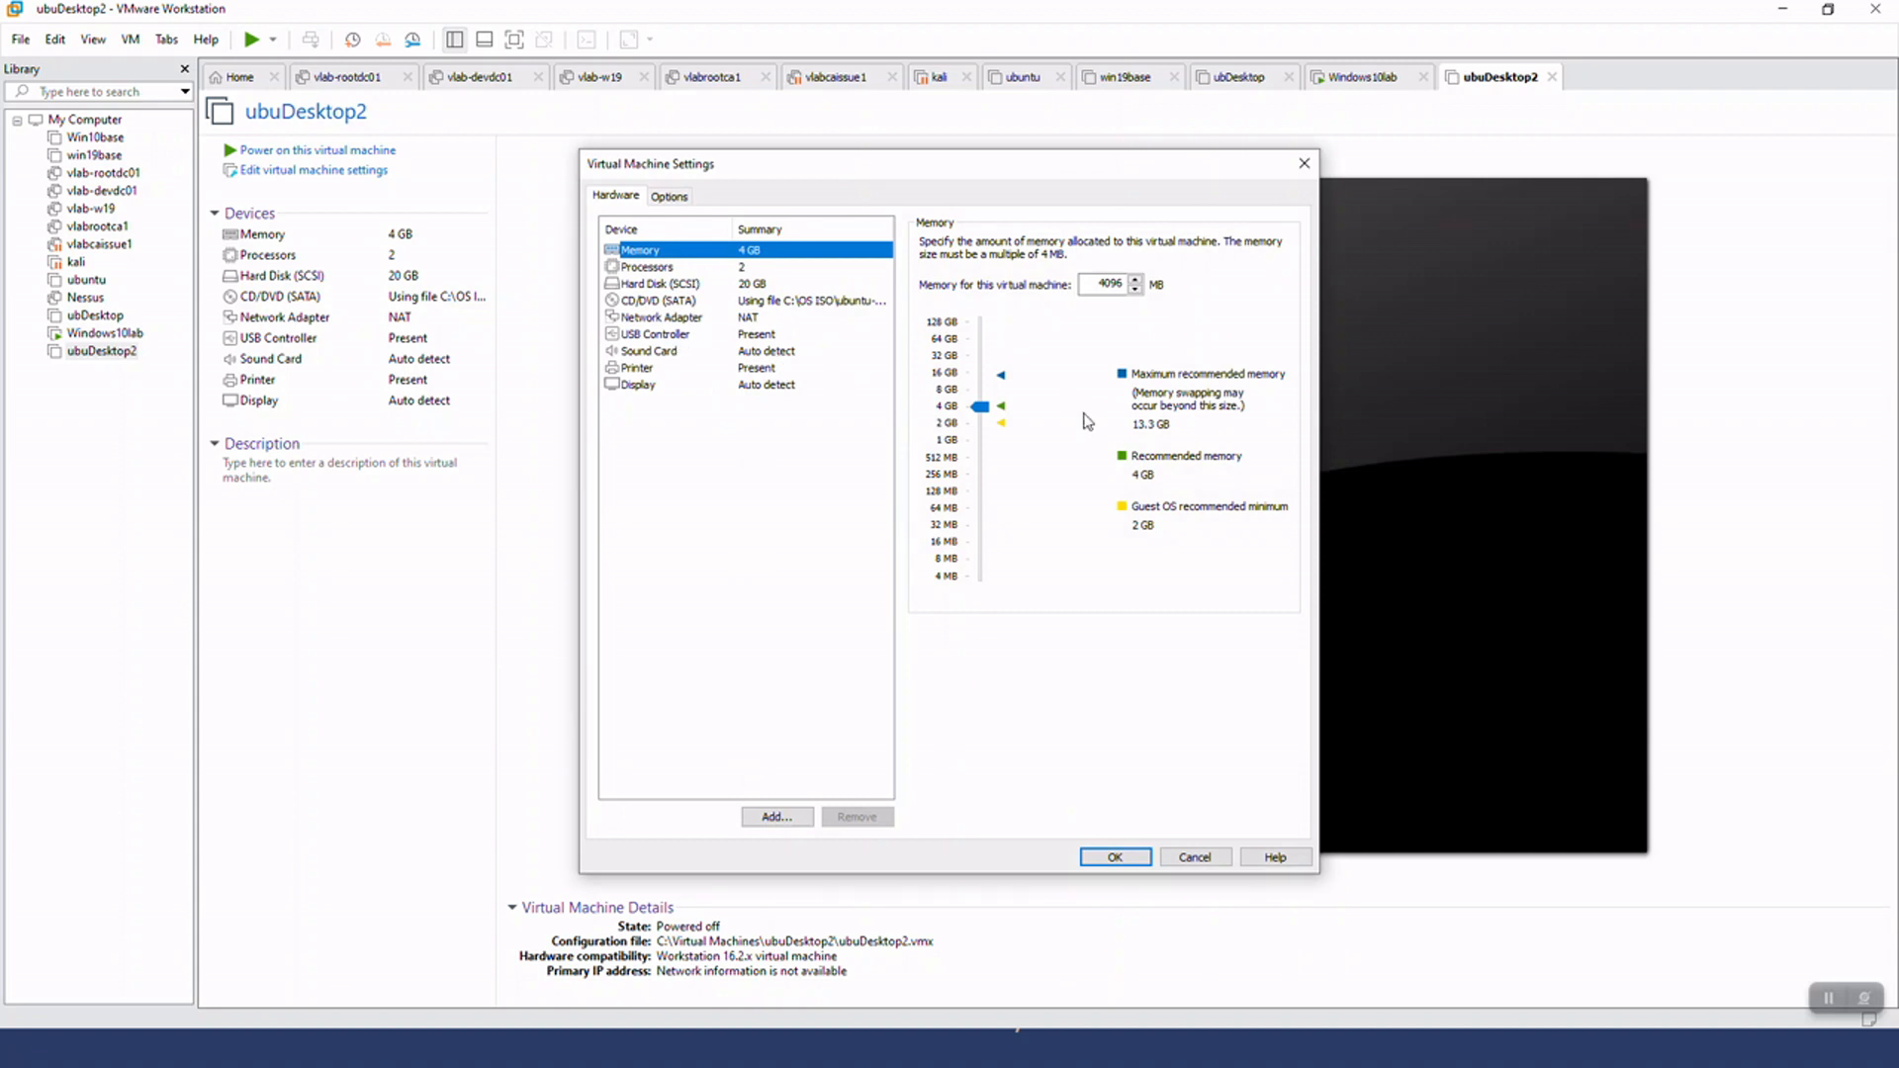
{"action": "left_click", "coordinate": [977, 427]}
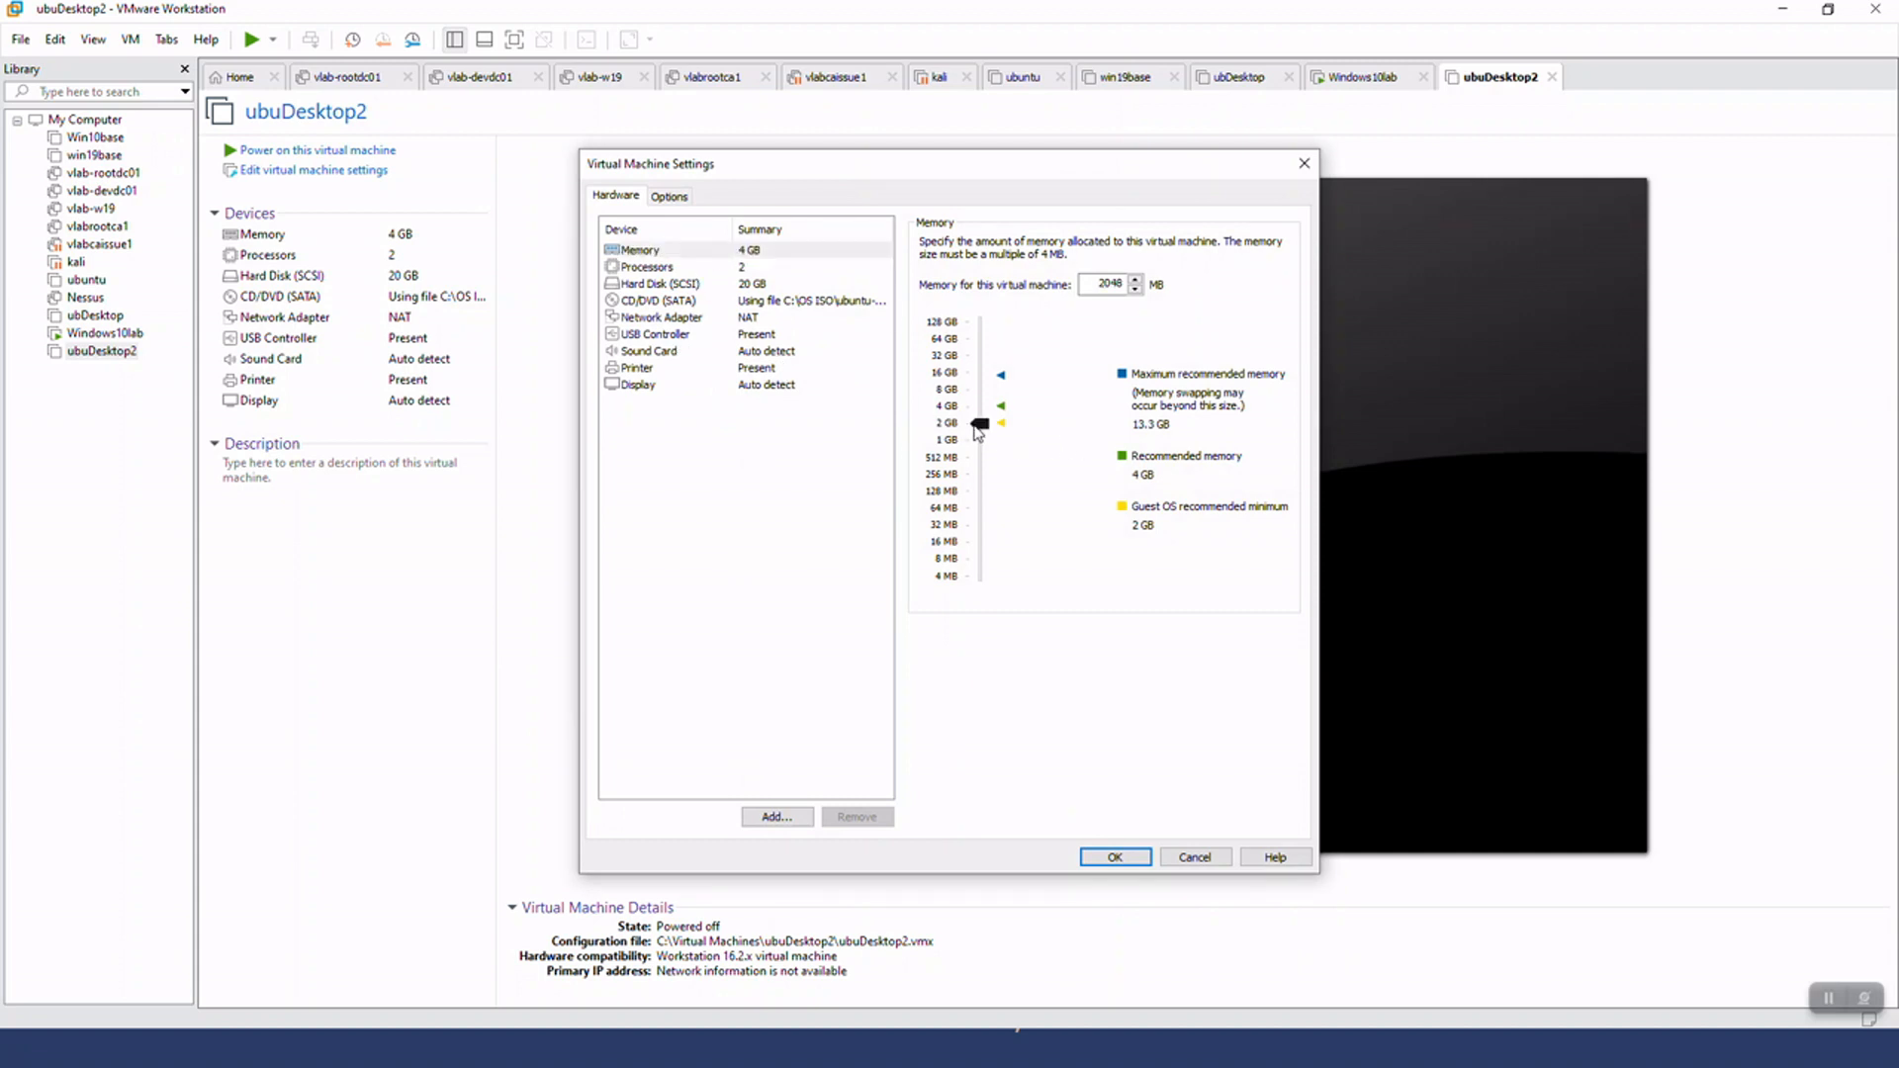
{"action": "left_click", "coordinate": [1116, 853]}
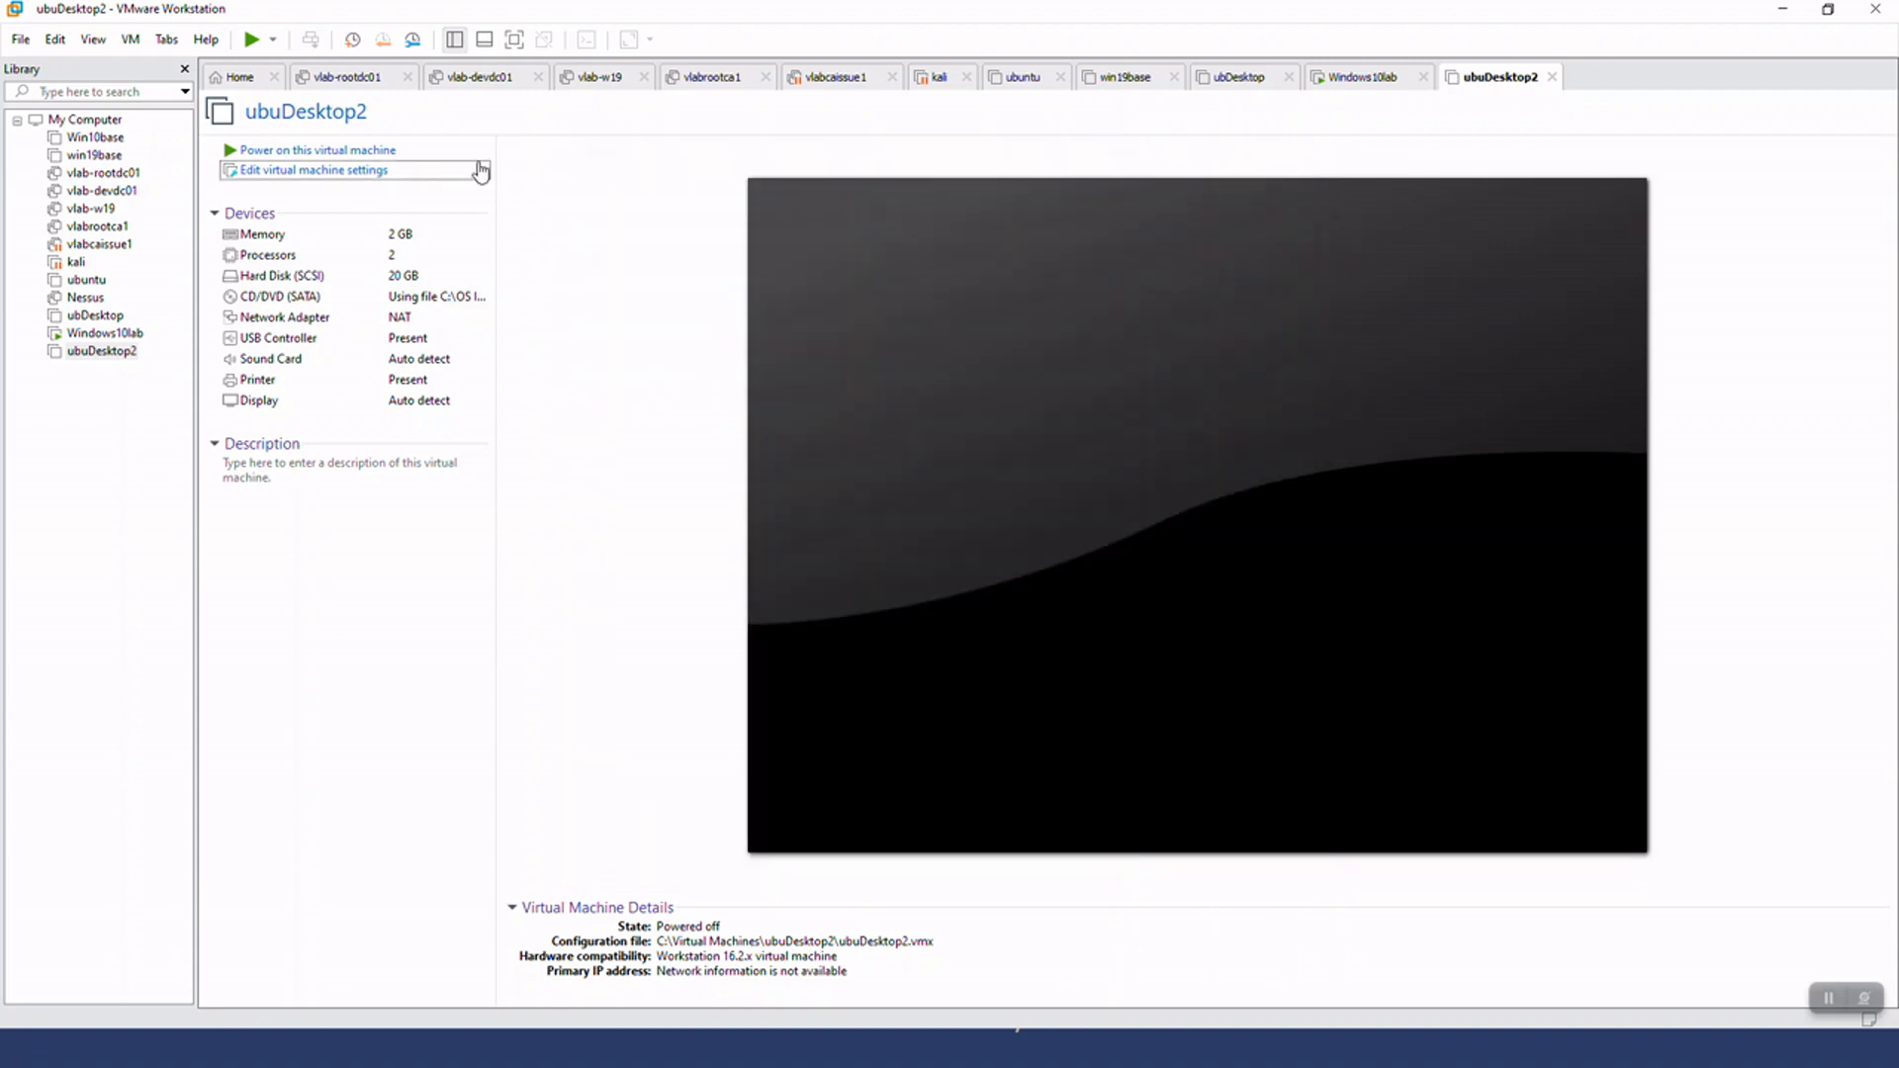
Power on ubuDesktop2 to boot the Ubuntu installer and dismiss the installation hint bar
{"action": "left_click", "coordinate": [292, 151]}
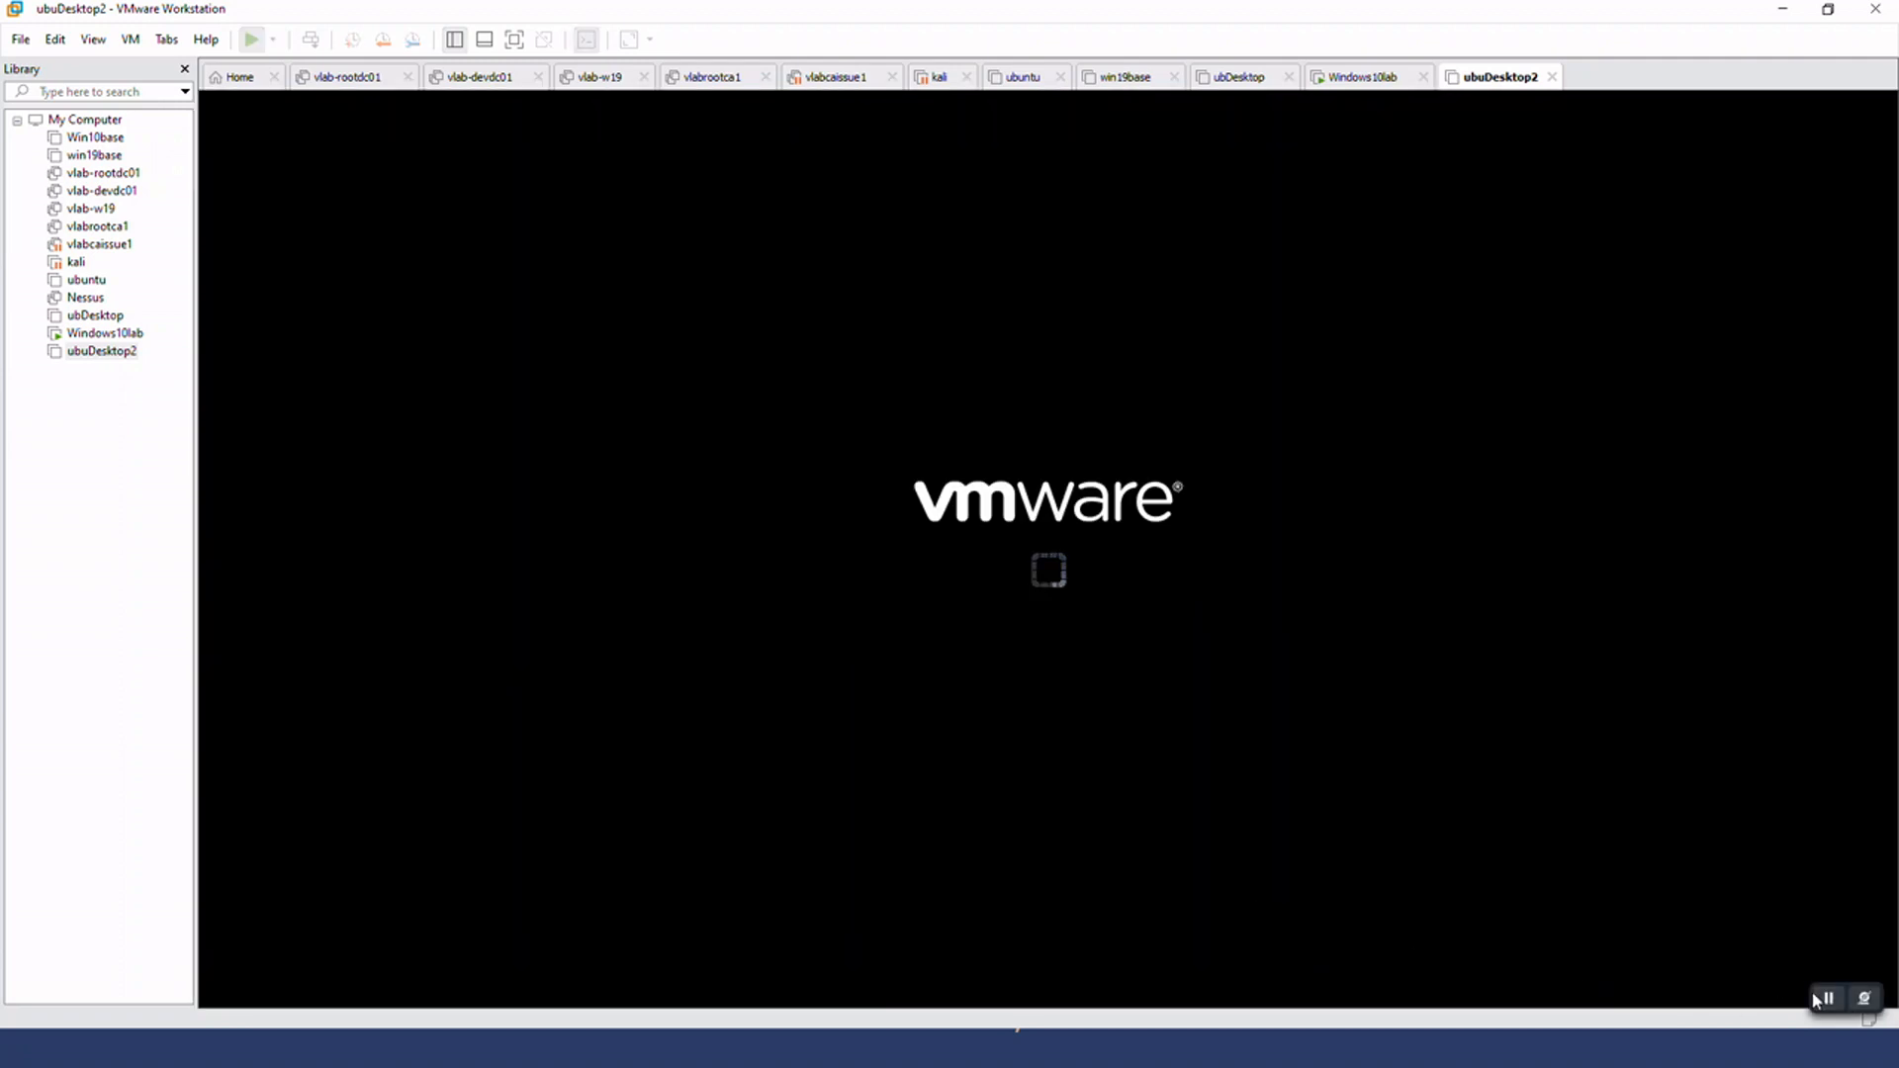
{"action": "left_click", "coordinate": [1017, 623]}
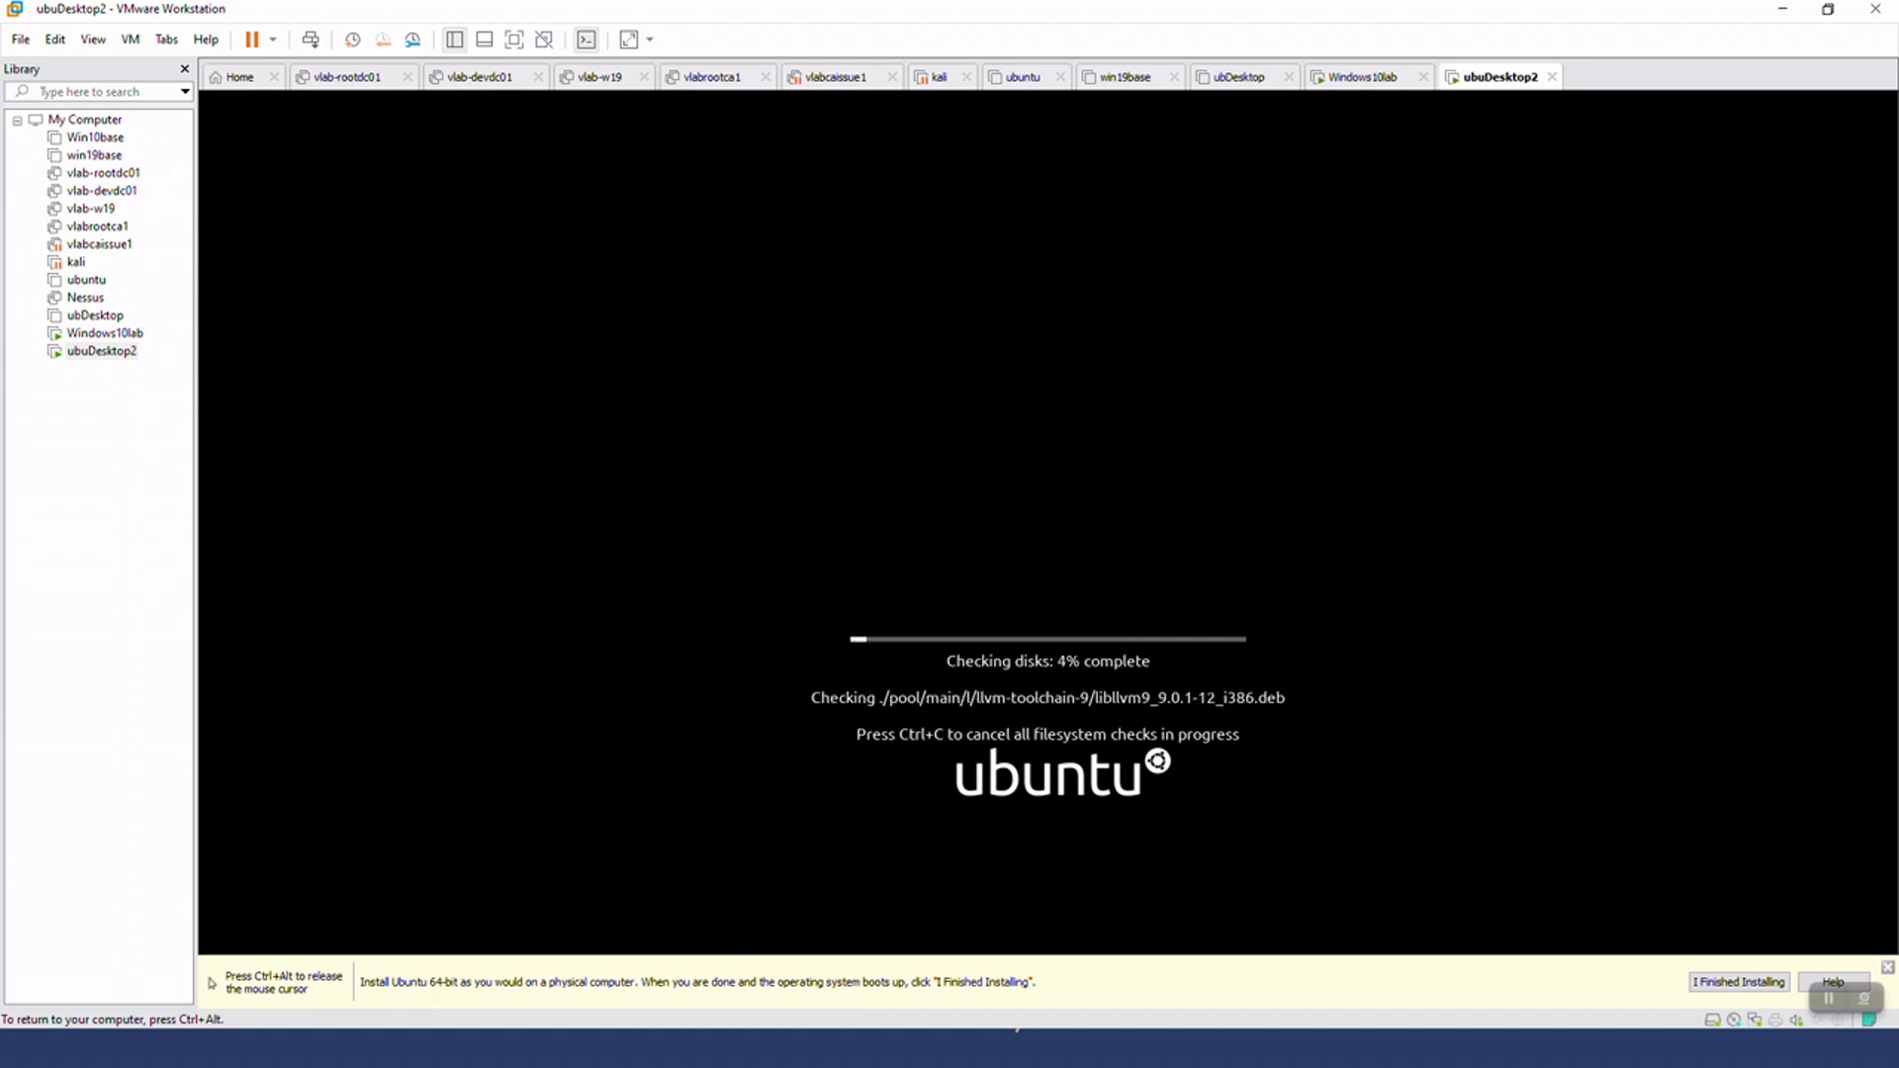
{"action": "key", "text": "ctrl+alt"}
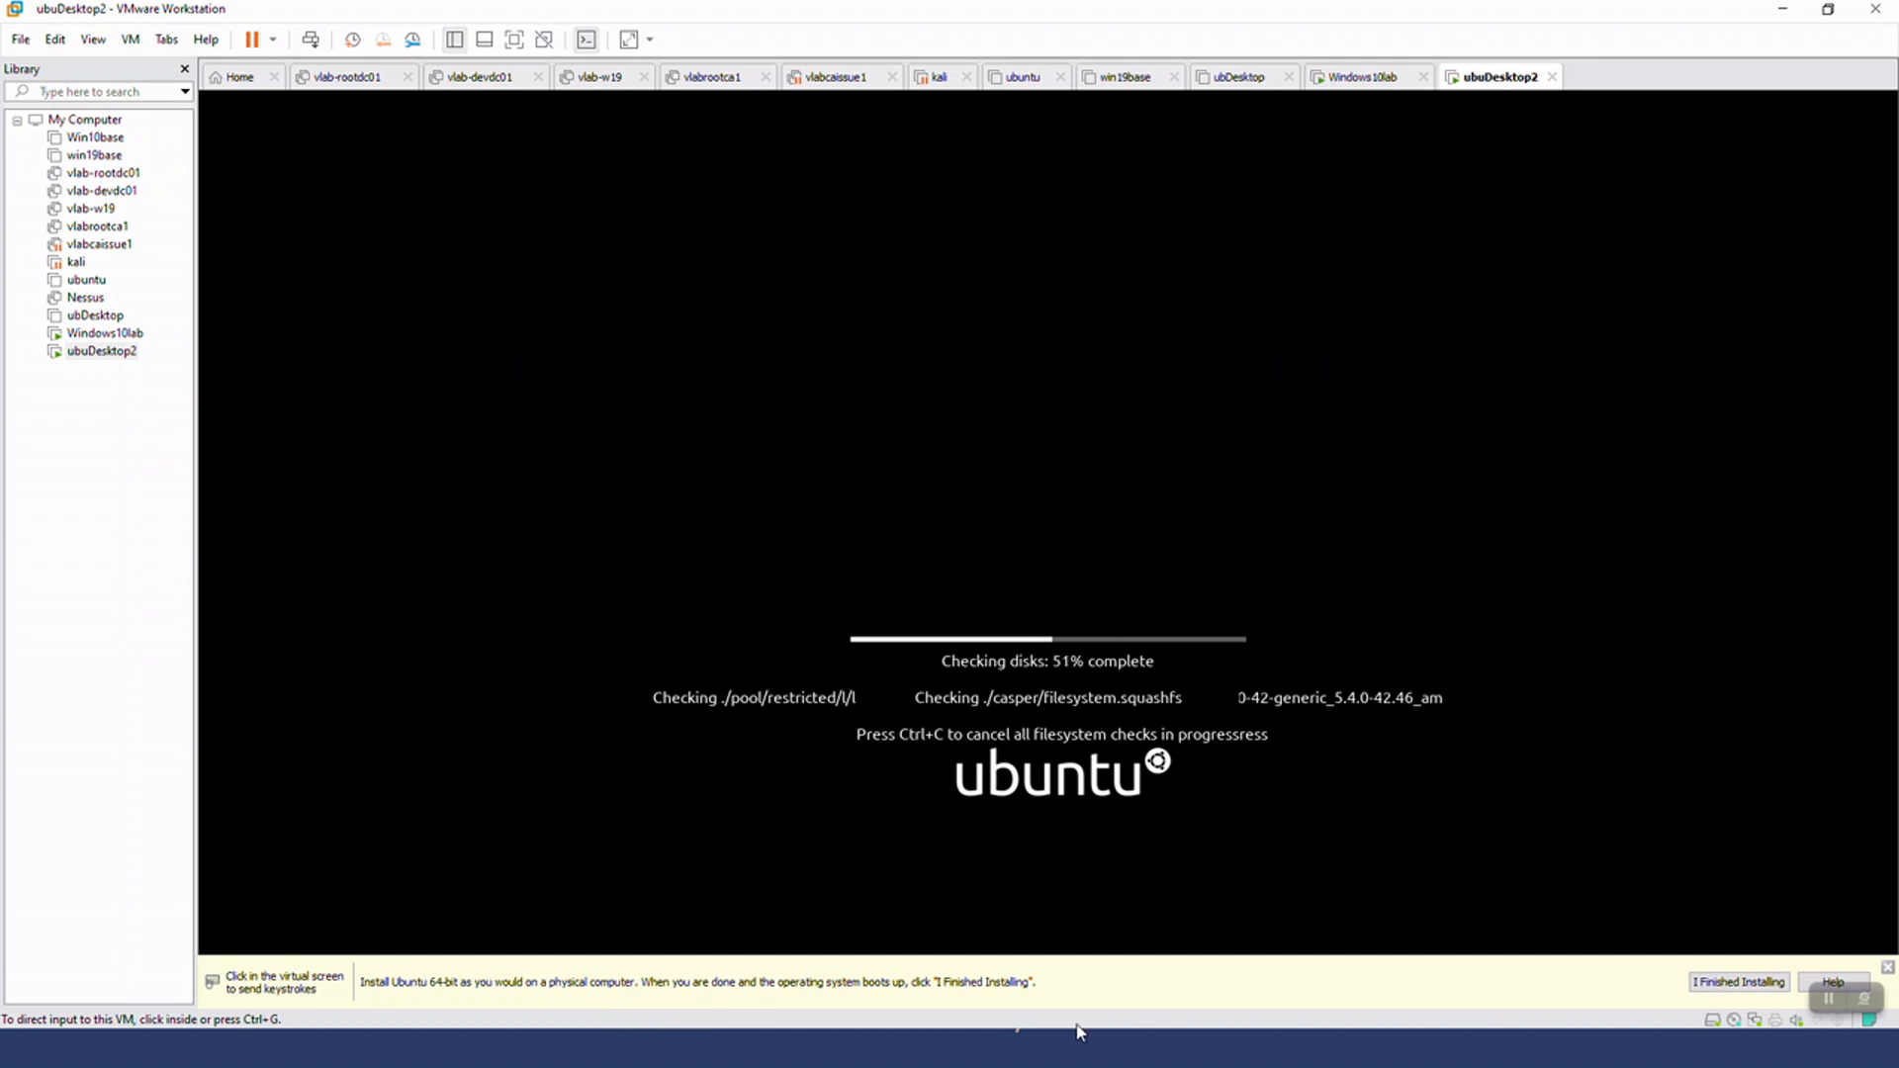
{"action": "left_click", "coordinate": [1887, 968]}
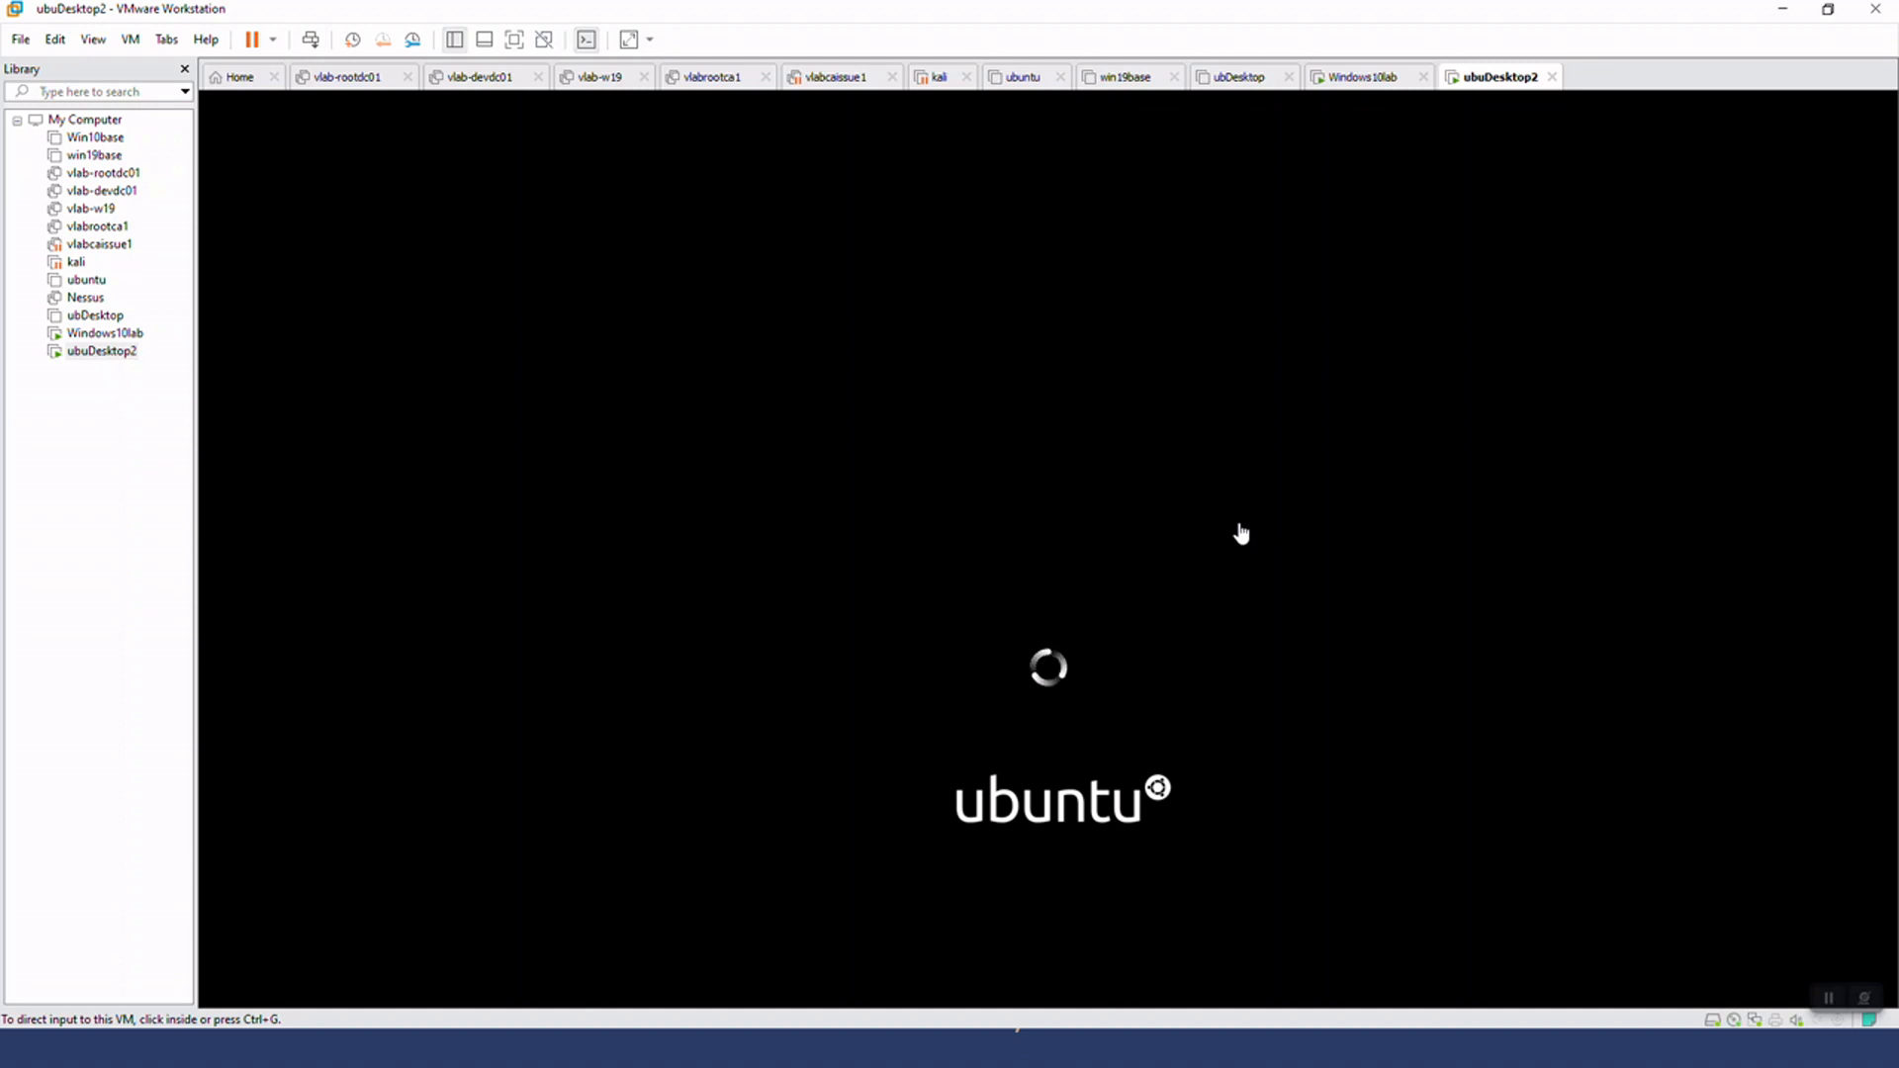
Check the Windows installation progress in Windows10lab, postpone its VMware Tools reminder, and return to ubuDesktop2
{"action": "left_click", "coordinate": [1356, 89]}
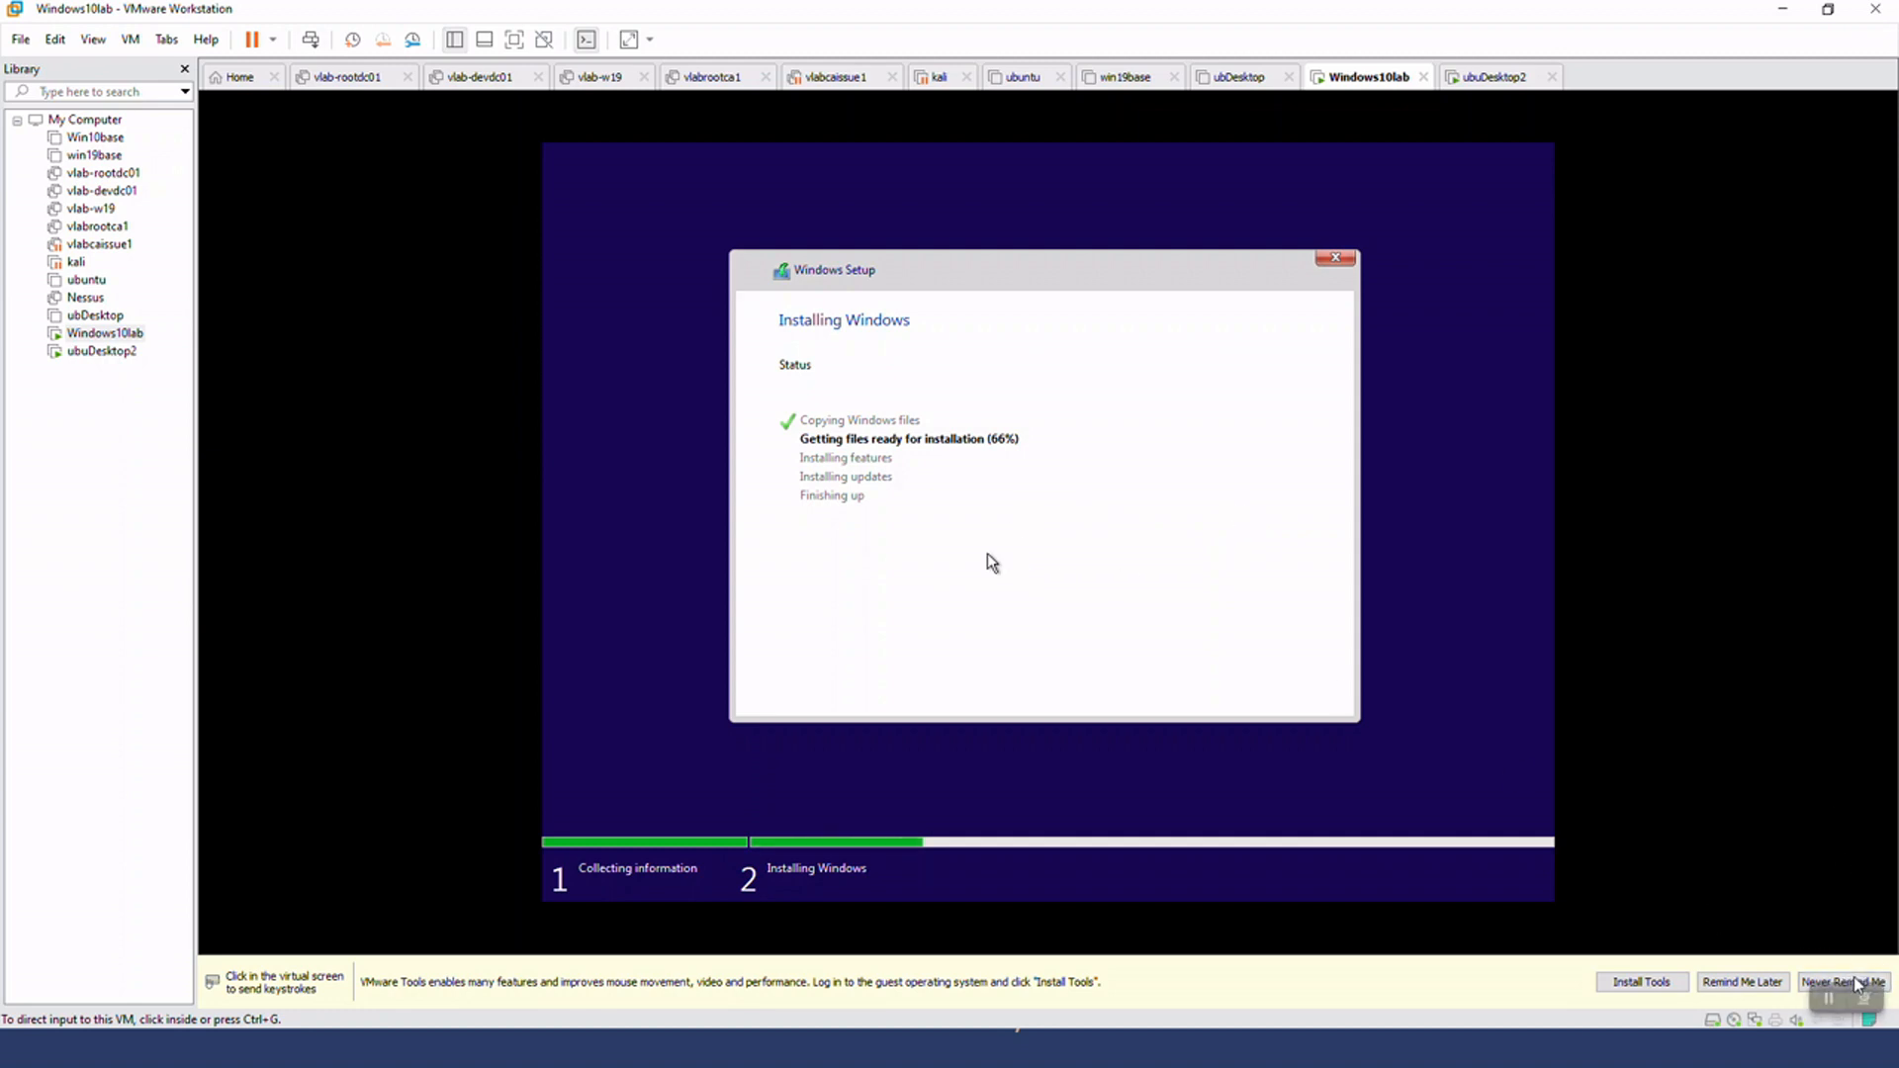
{"action": "left_click", "coordinate": [1728, 982]}
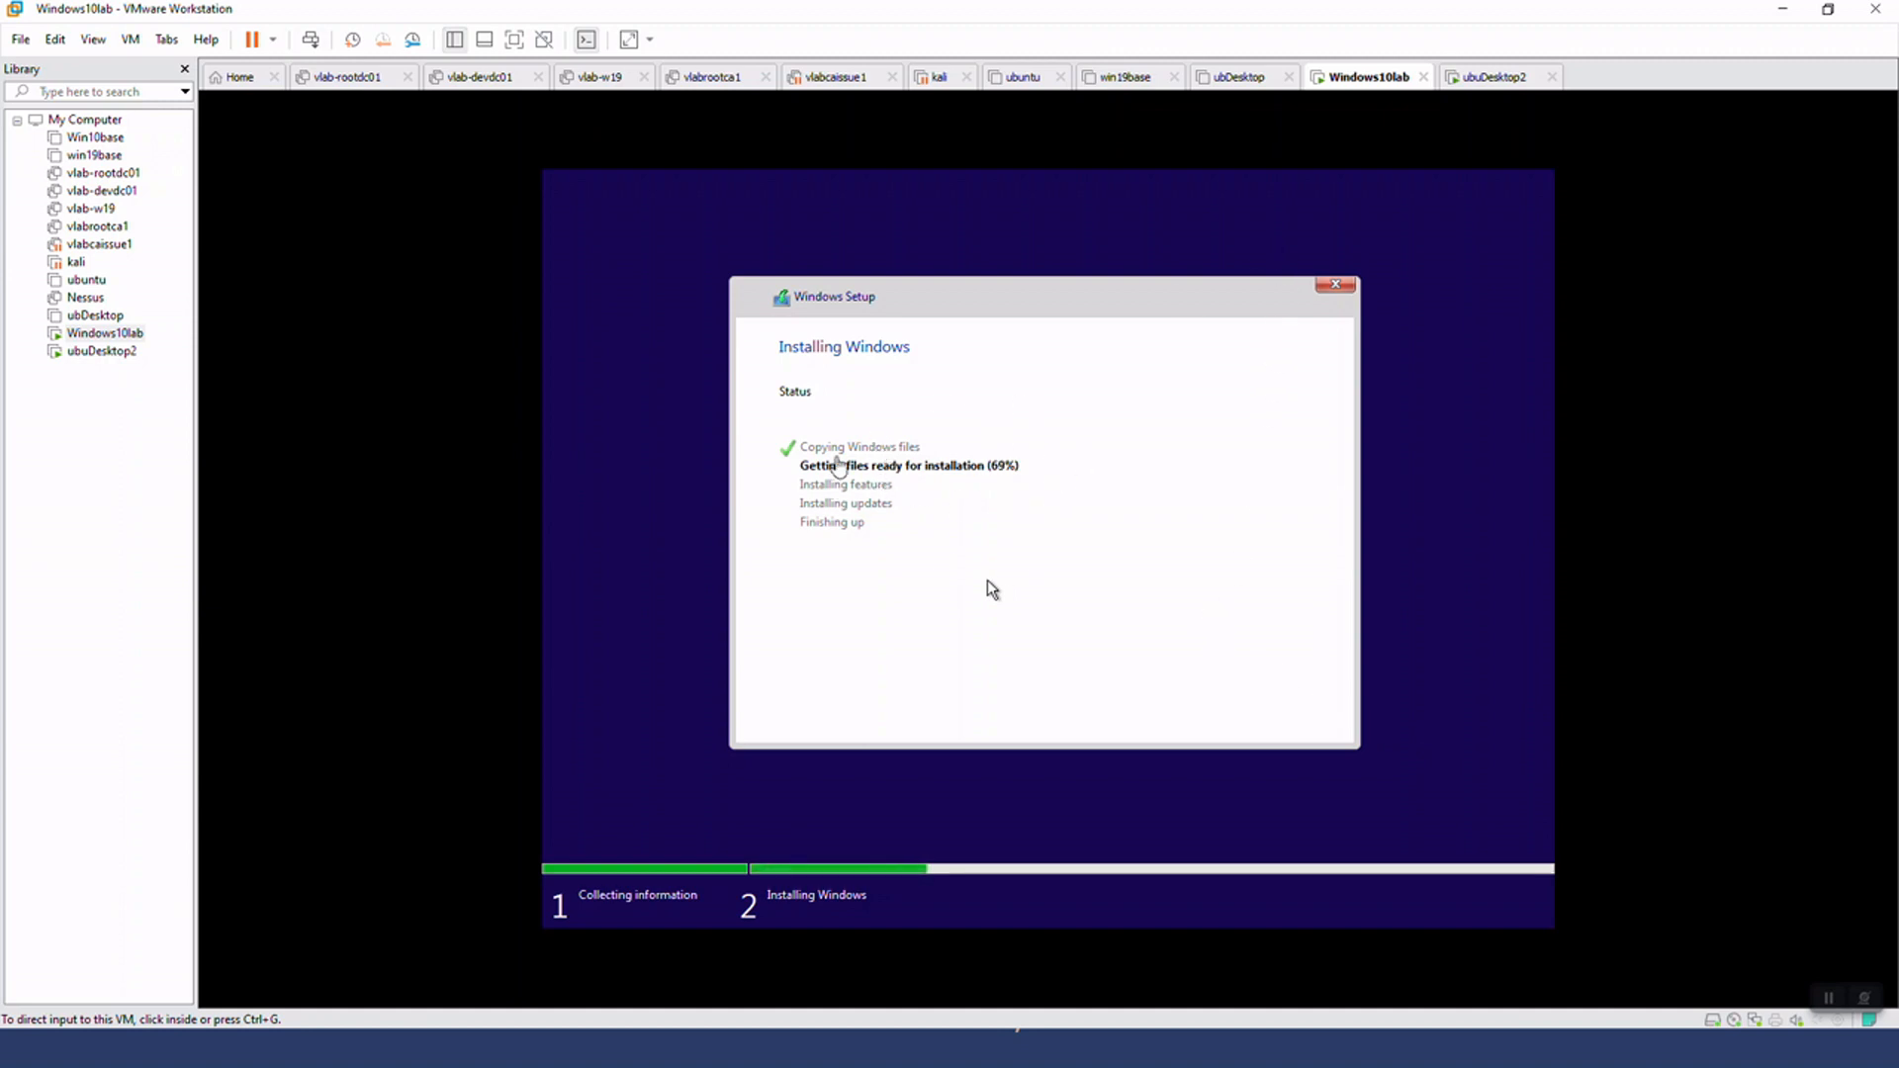
{"action": "left_click", "coordinate": [1485, 78]}
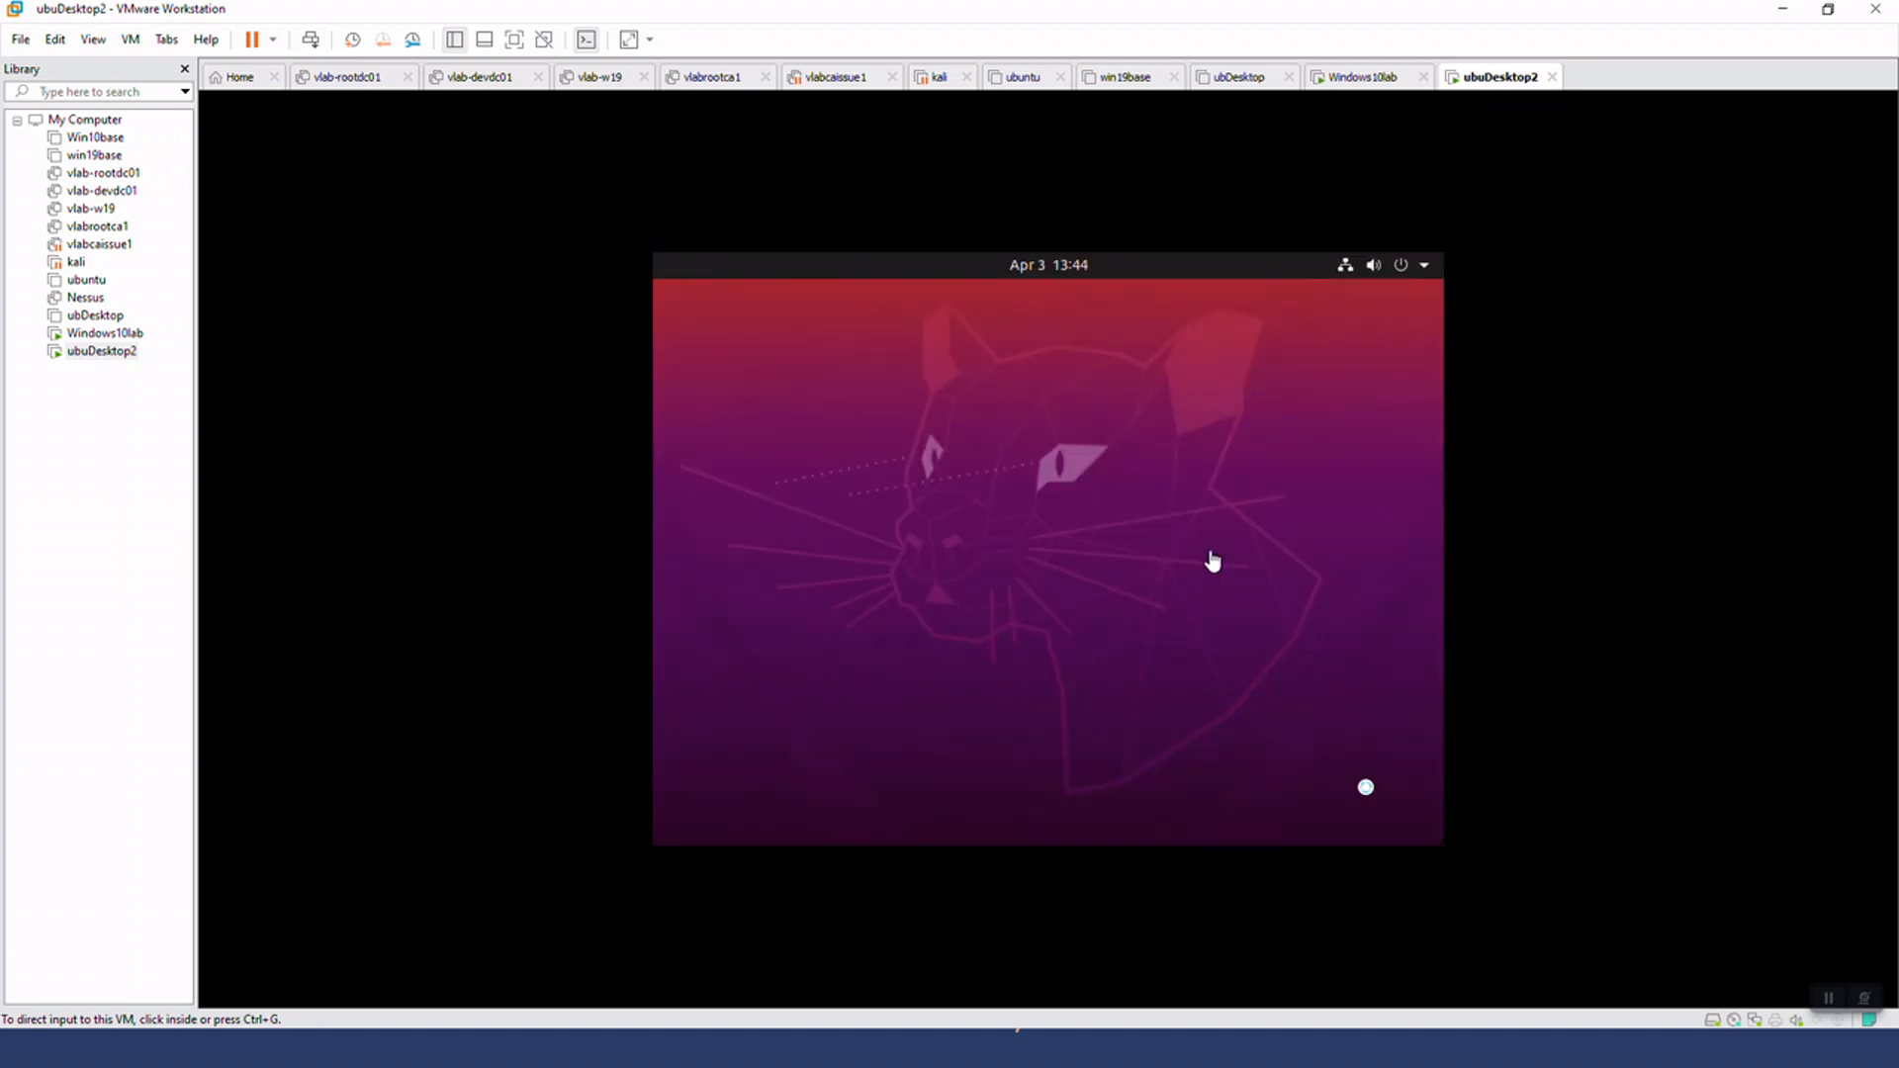
{"action": "left_click", "coordinate": [1084, 462]}
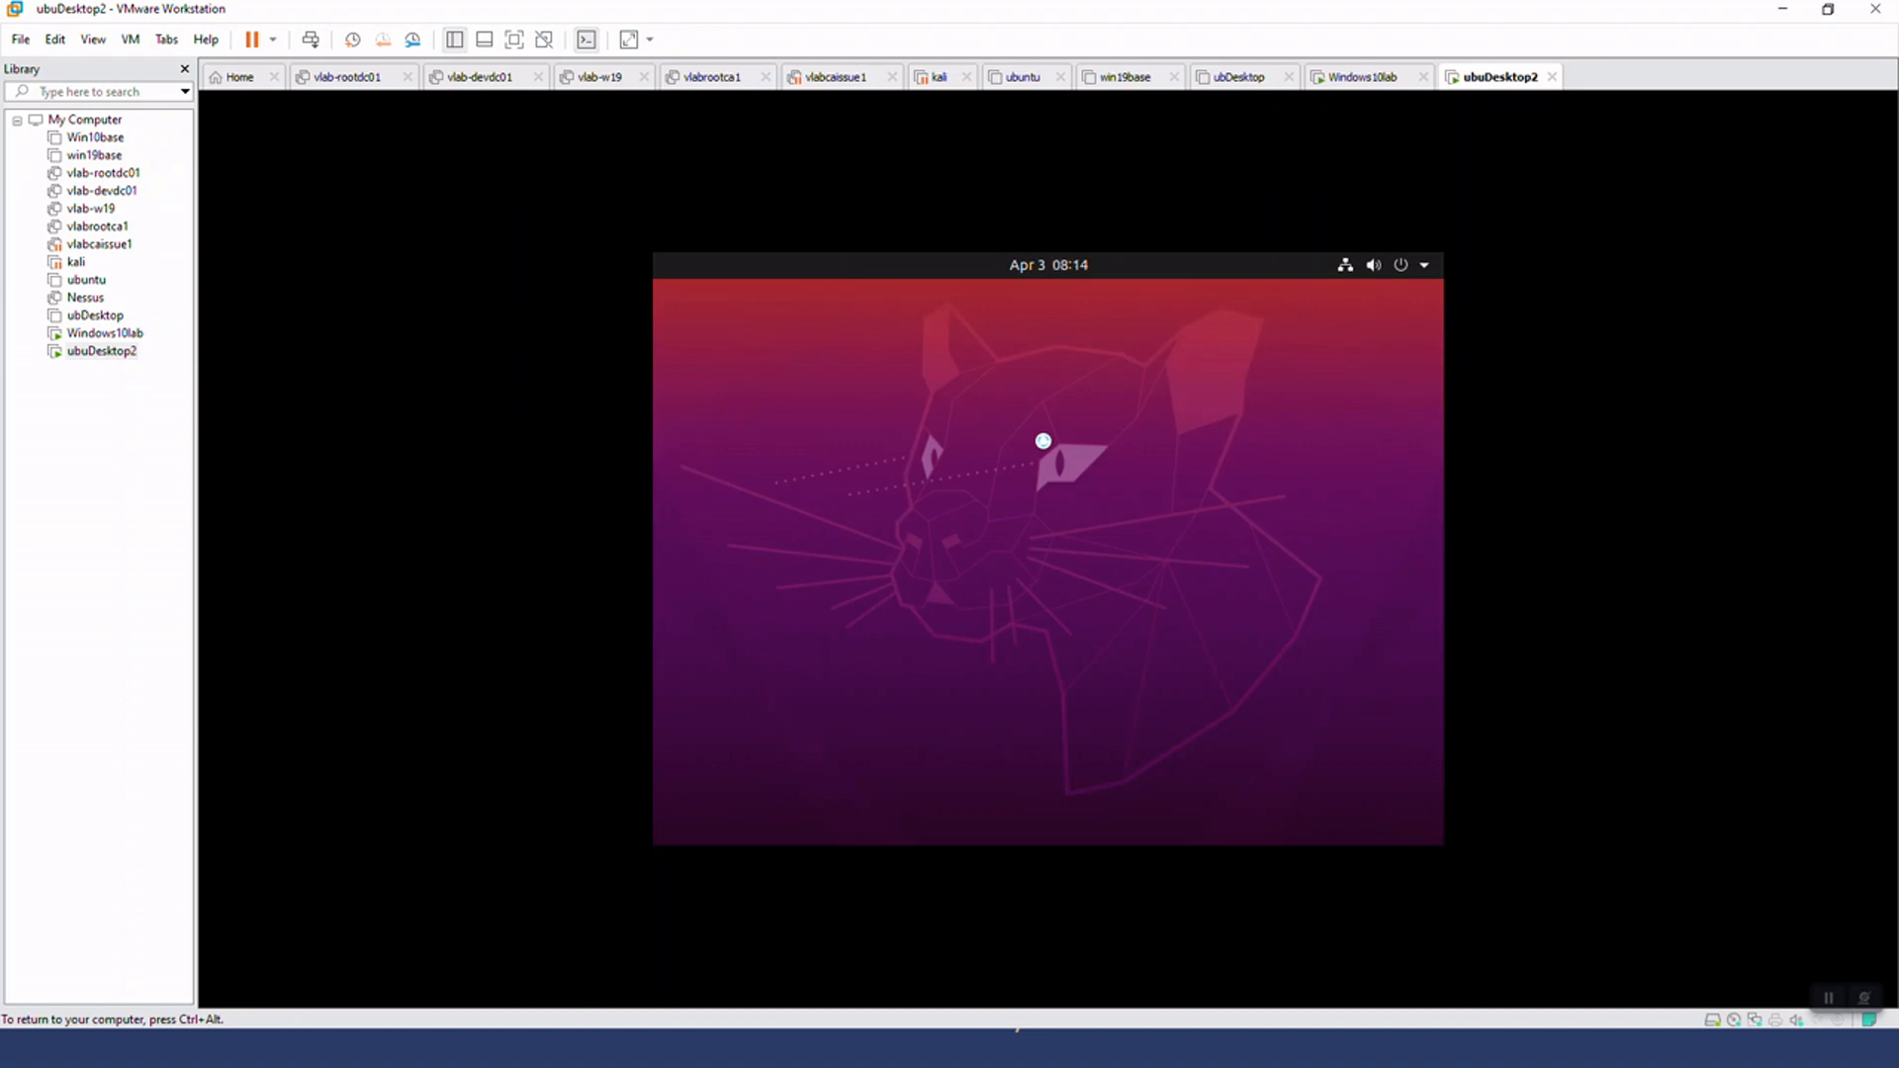
{"action": "left_click", "coordinate": [1372, 79]}
{"action": "left_click", "coordinate": [1486, 89]}
Switch to the PowerPoint slide on creating virtual machines, and return to VMware Workstation
{"action": "key", "text": "alt+Tab"}
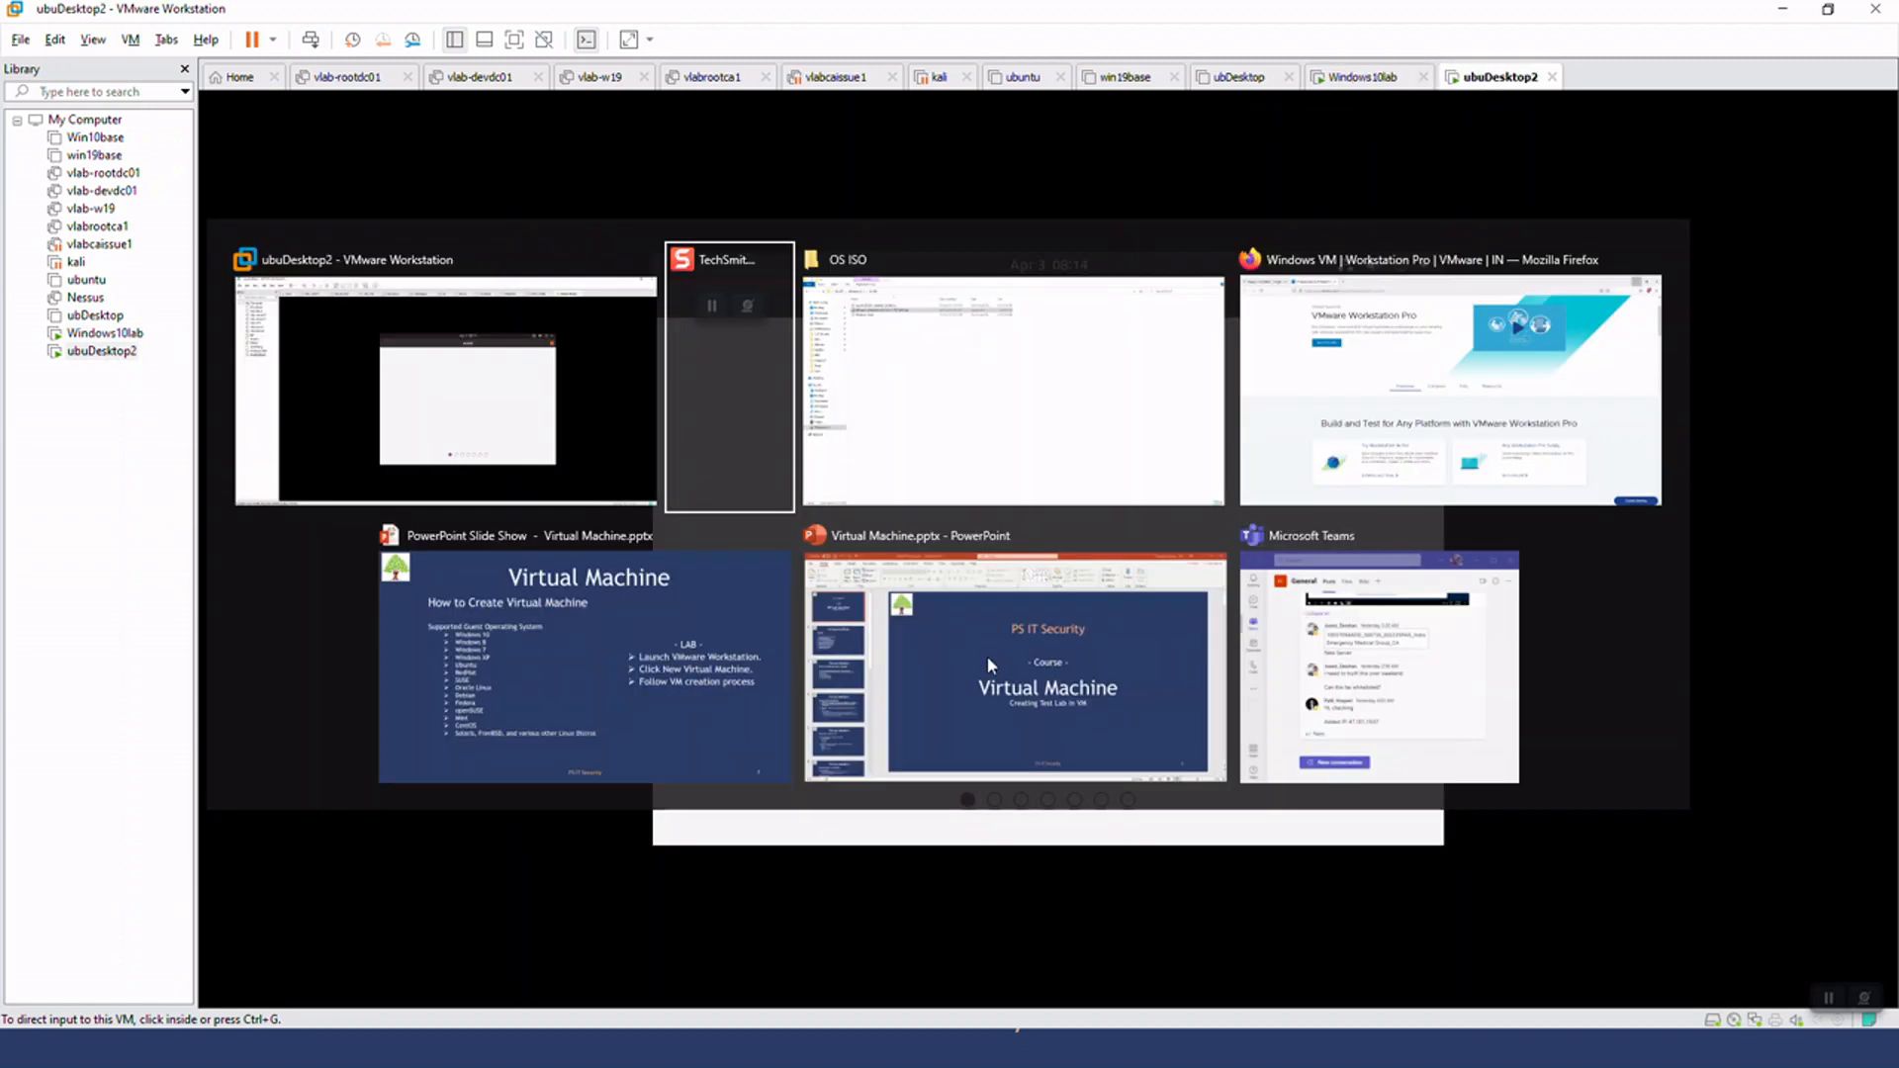
{"action": "key", "text": "Tab"}
{"action": "key", "text": "Tab"}
{"action": "key", "text": "Tab"}
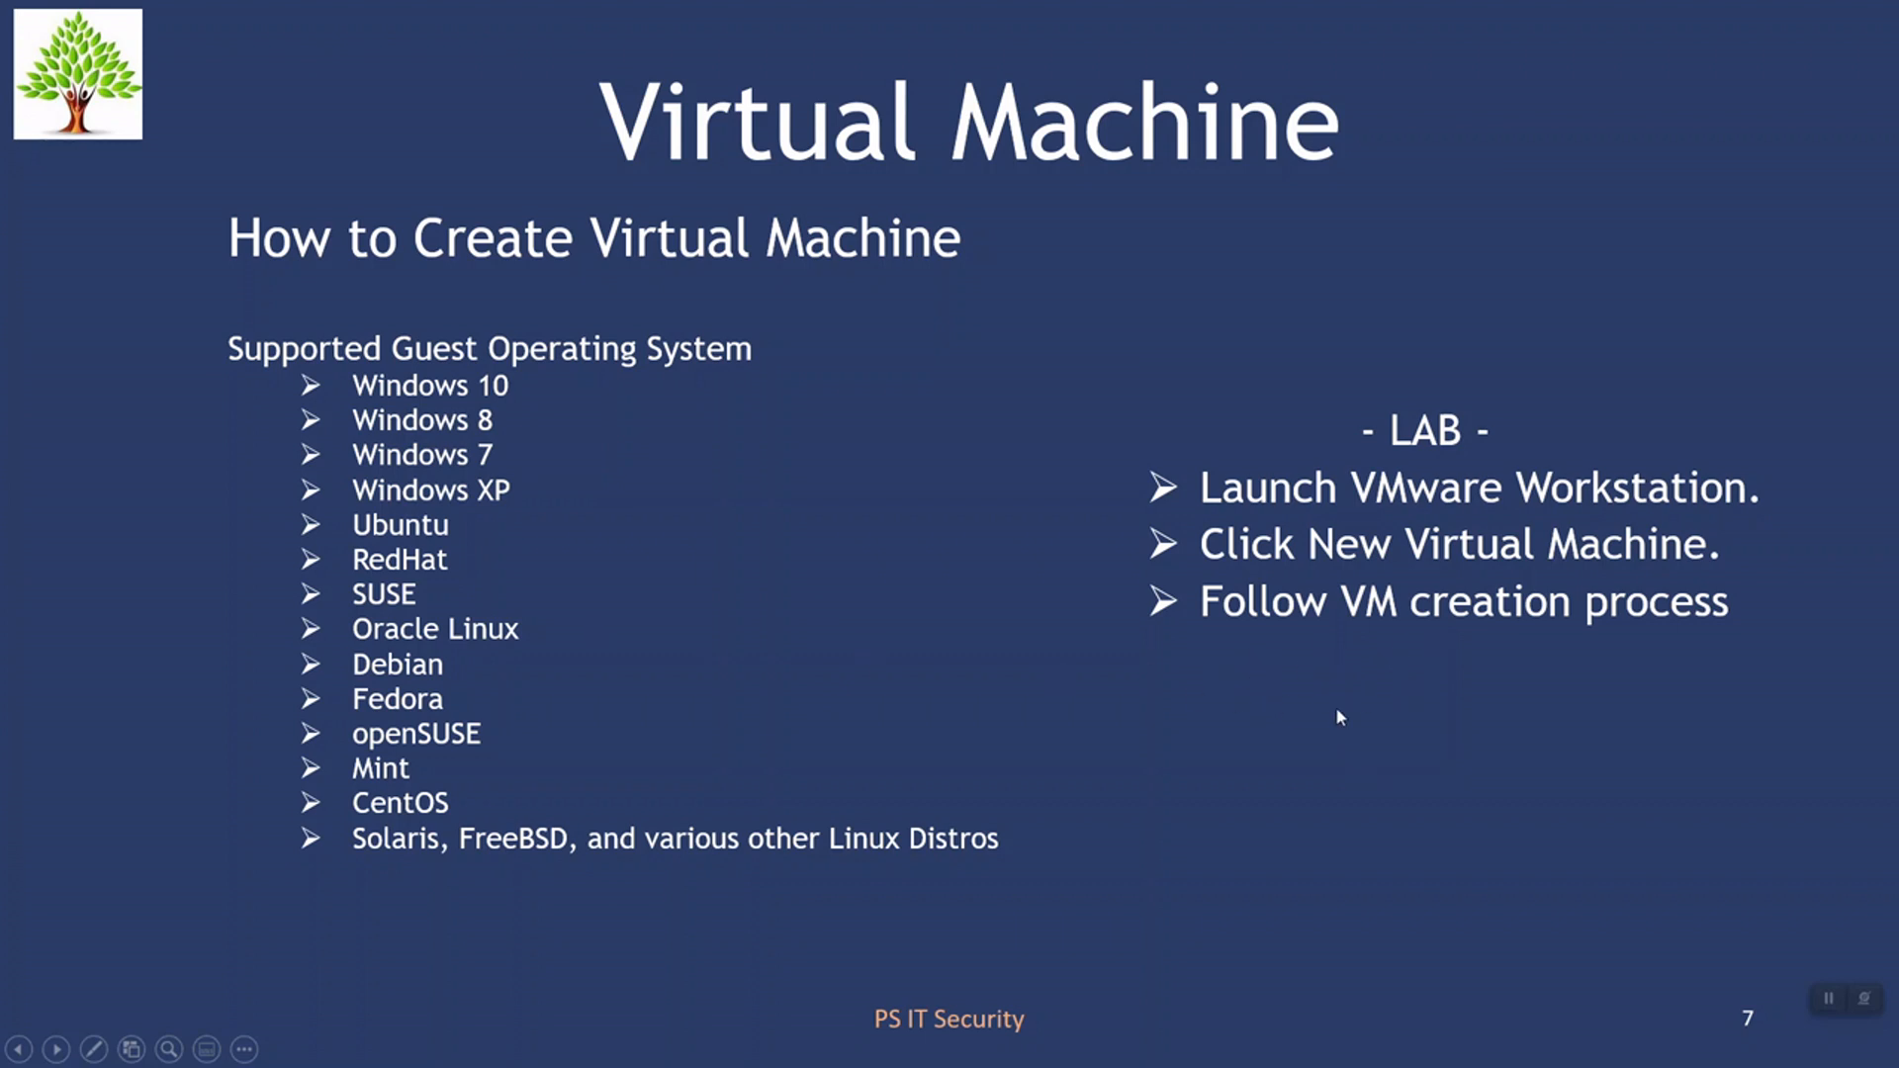
{"action": "key", "text": "alt+Tab"}
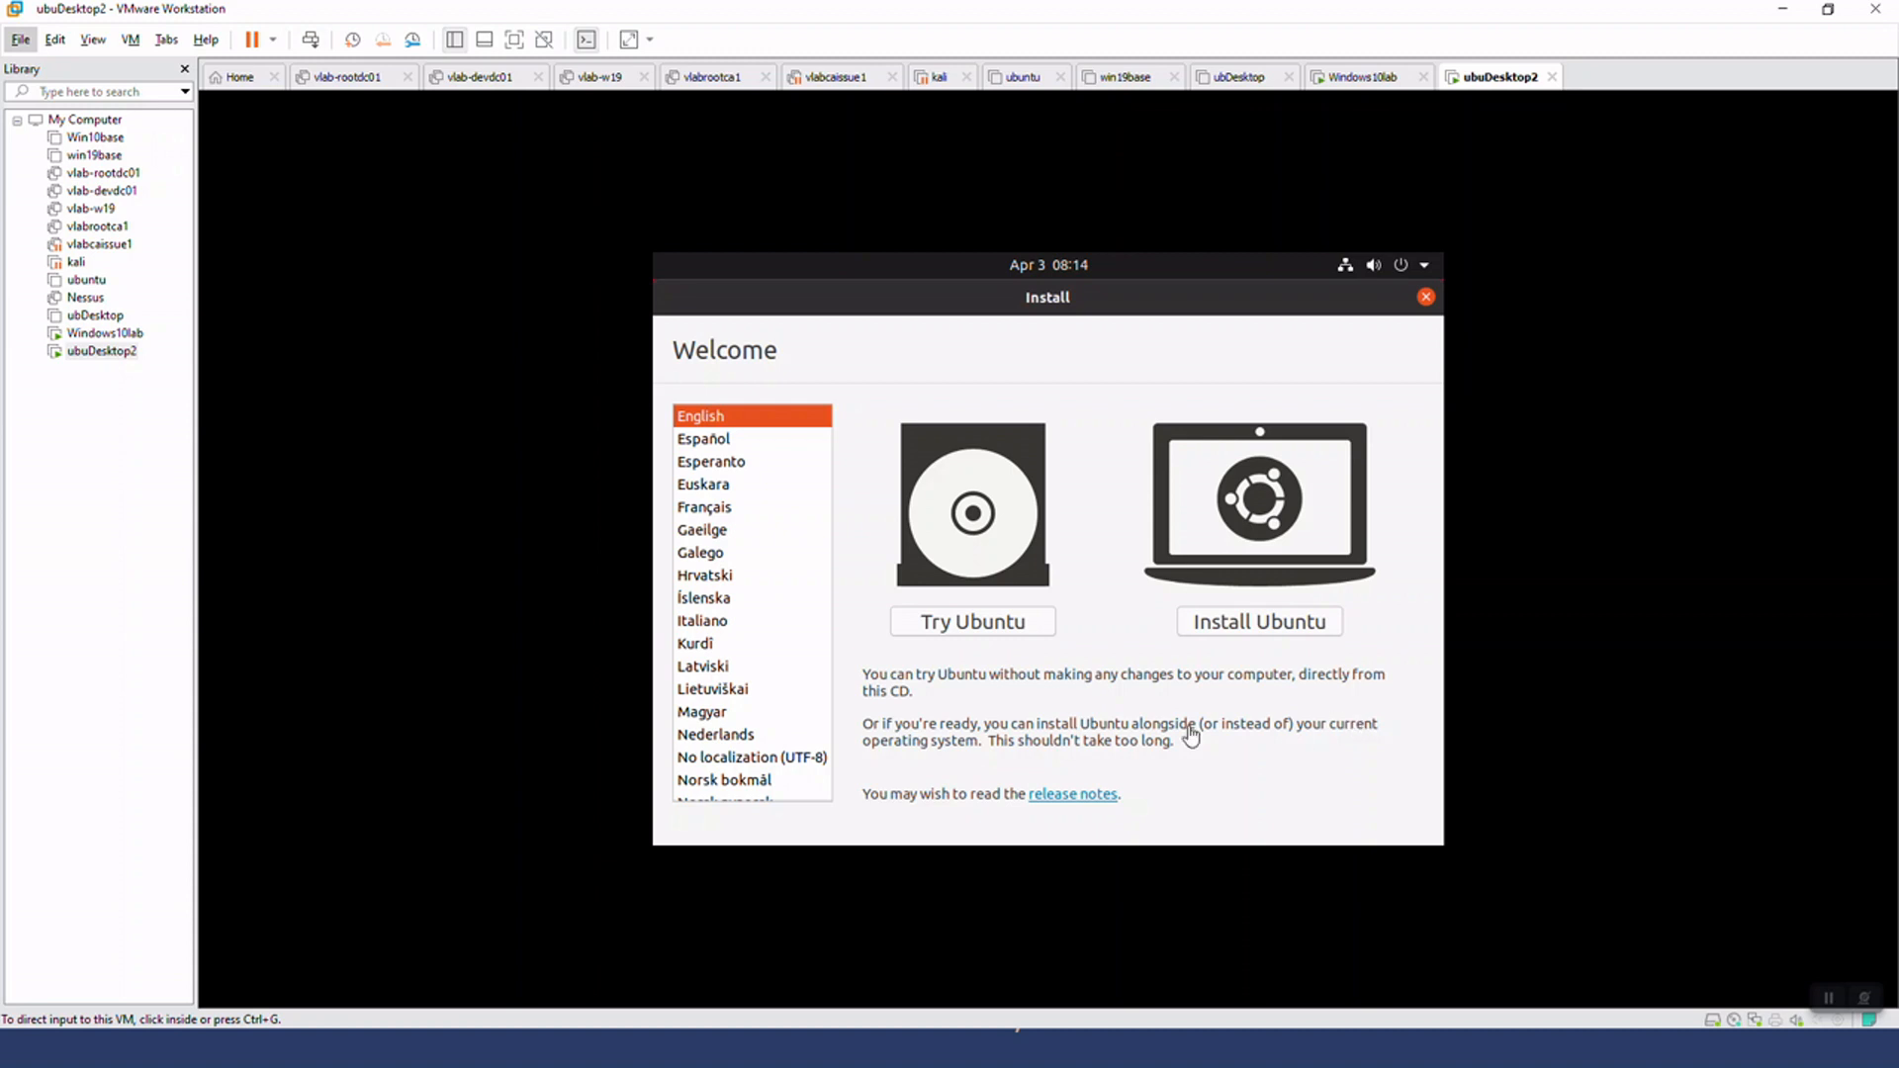
Start the Ubuntu installation in English and accept the English (US) keyboard layout
{"action": "left_click", "coordinate": [1096, 345]}
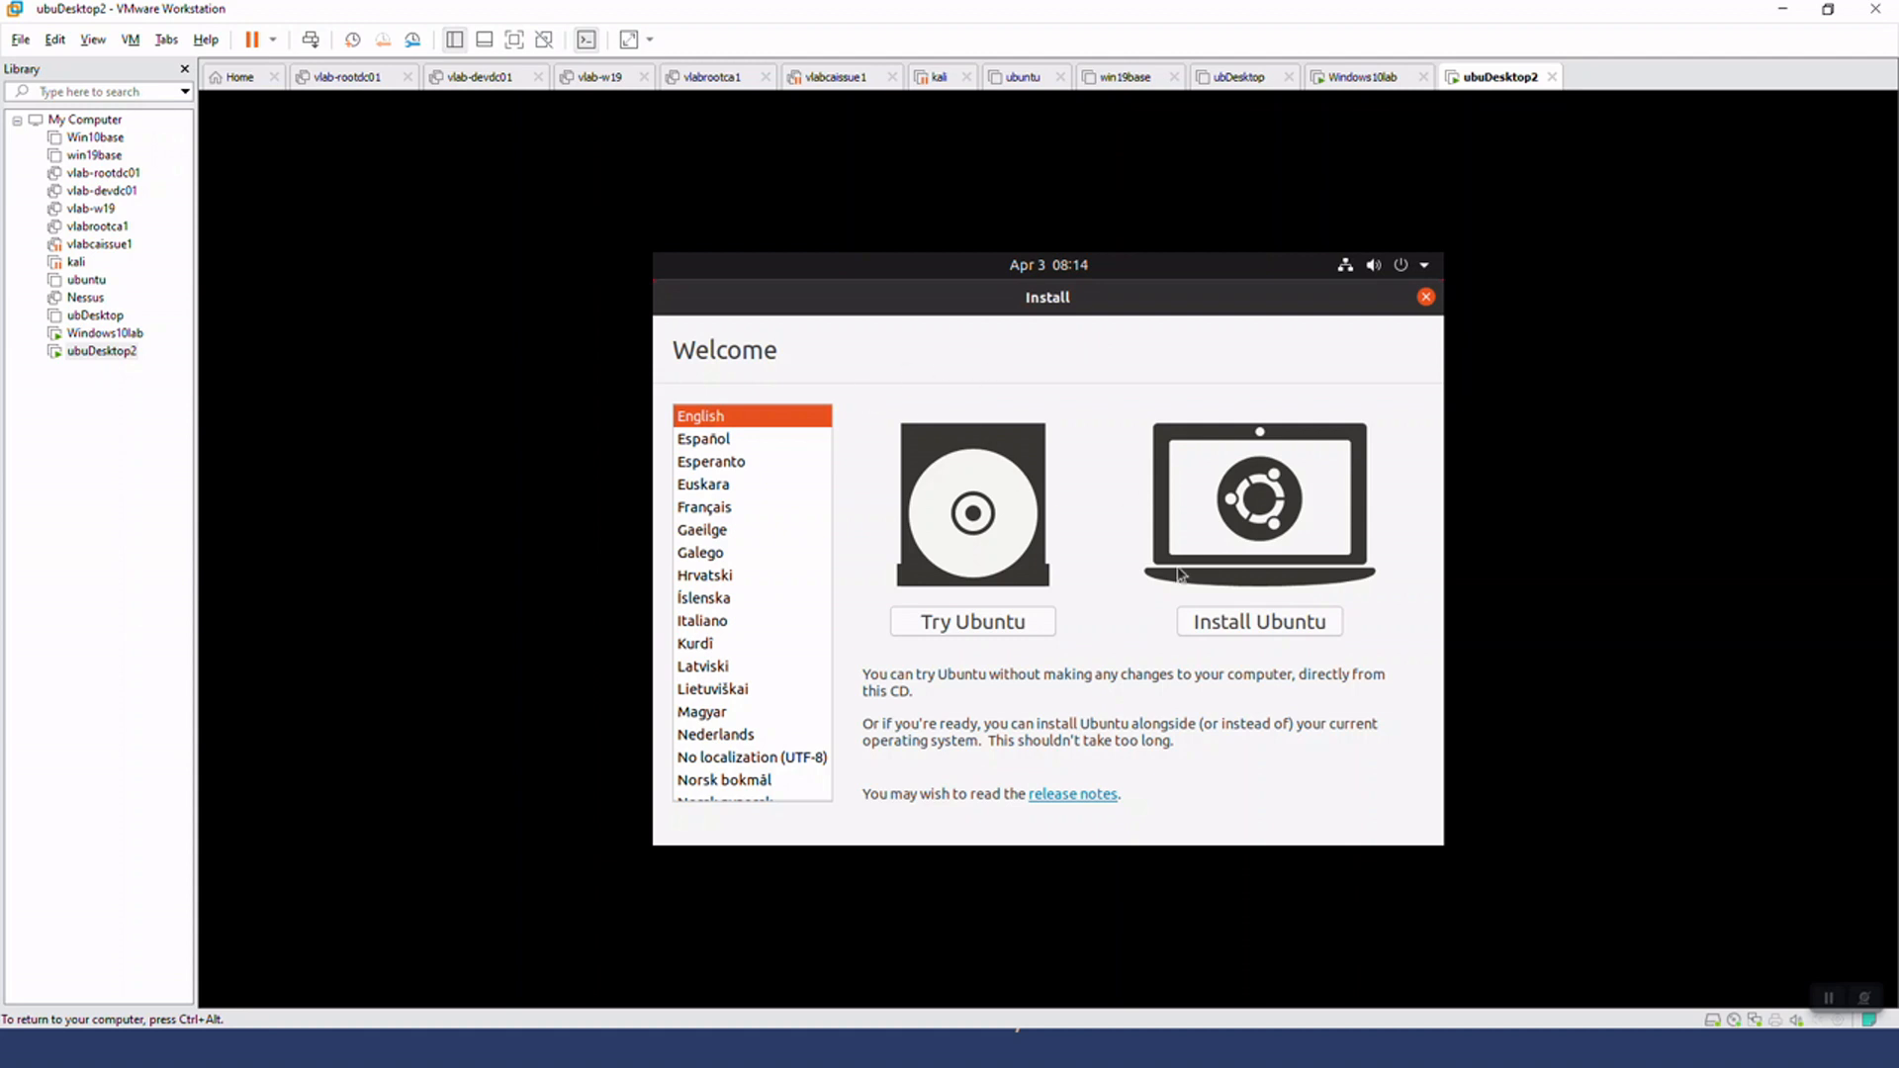
{"action": "left_click", "coordinate": [1260, 625]}
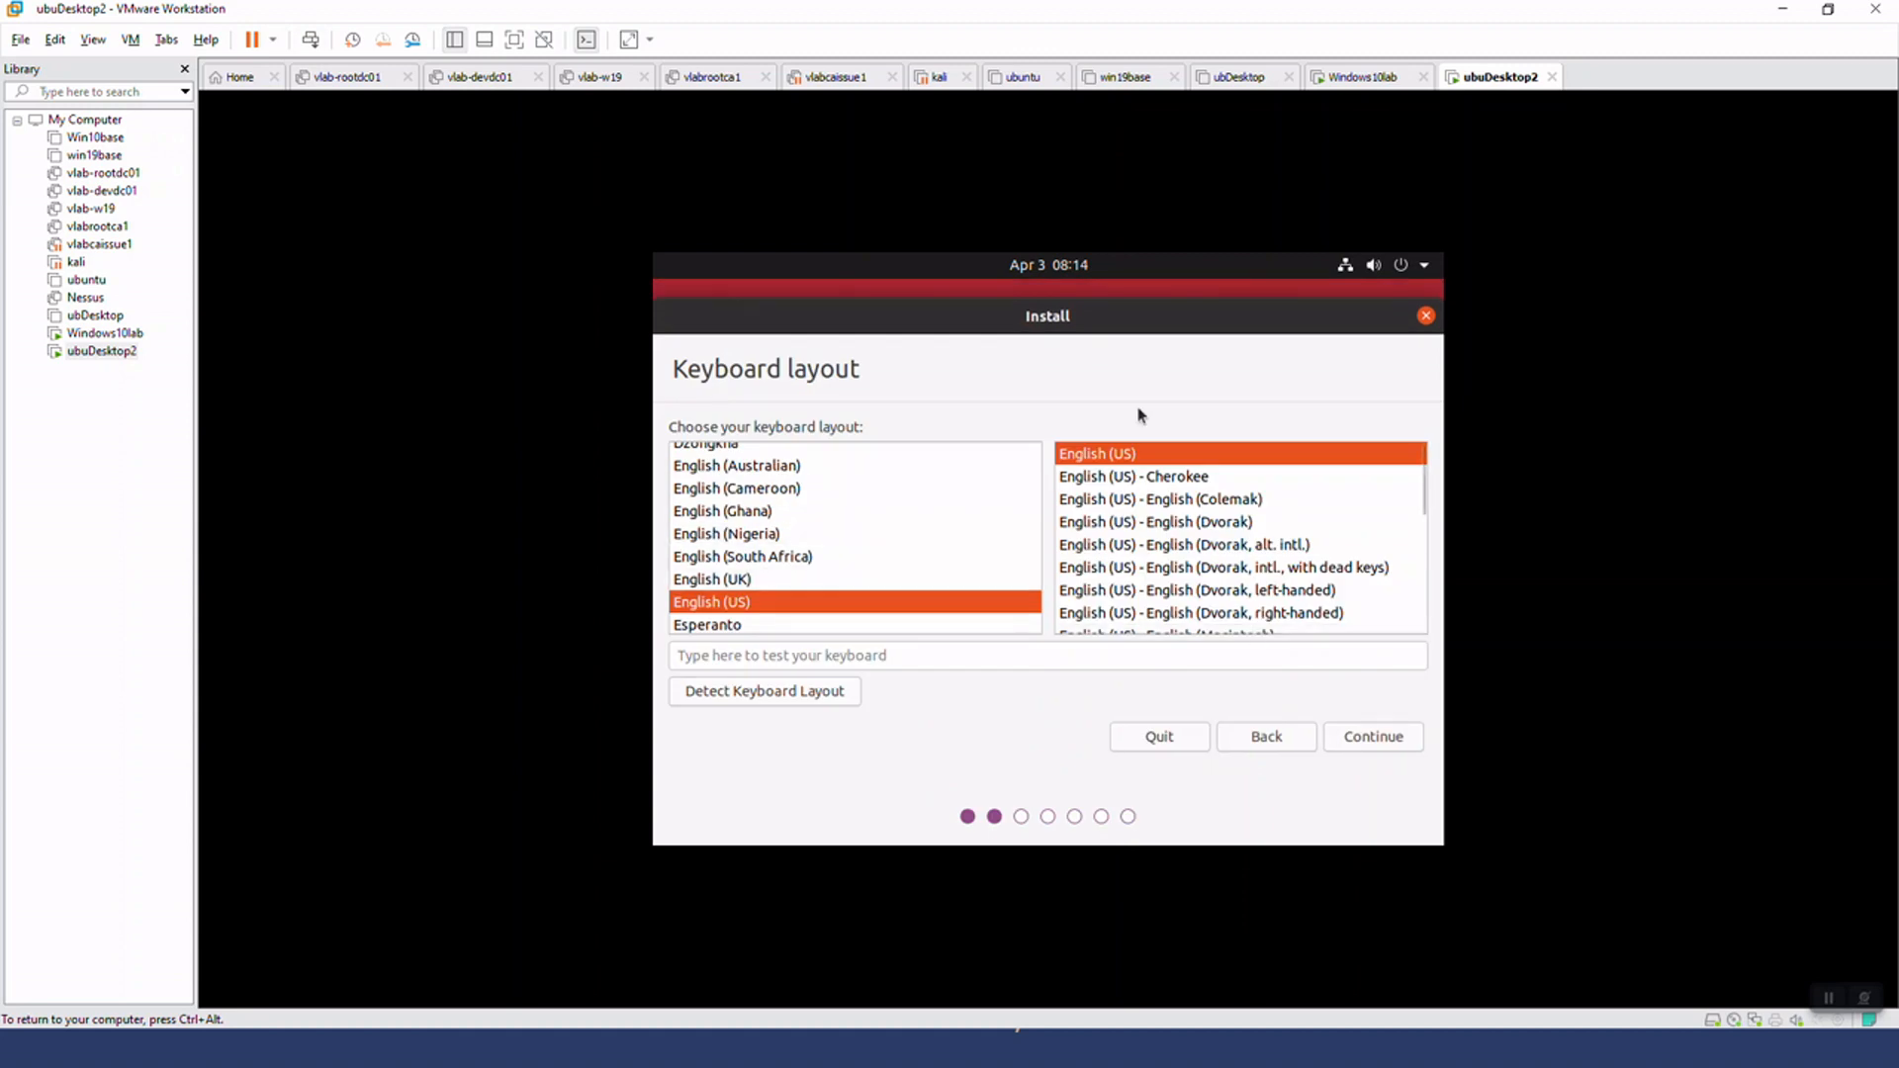
{"action": "left_click", "coordinate": [1351, 738]}
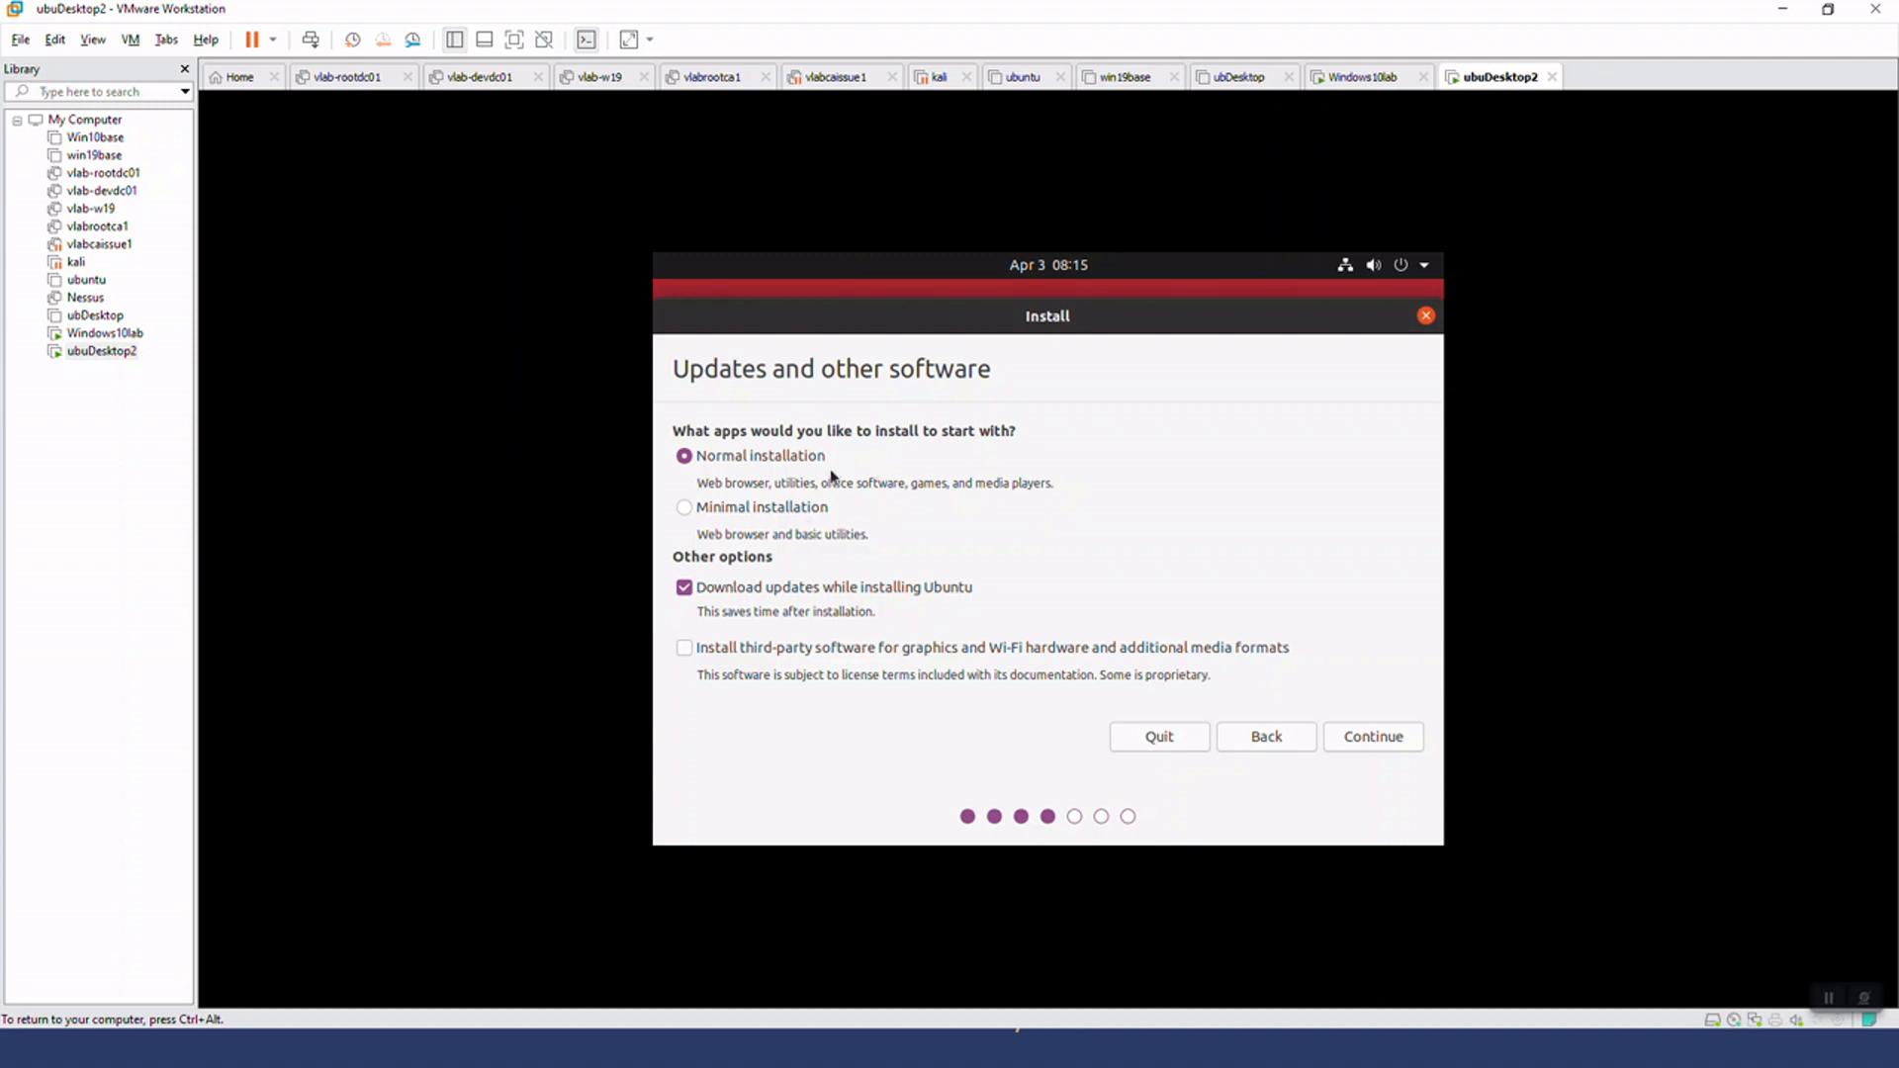
Choose the normal installation without downloading updates during setup, and postpone the VMware Tools reminder
{"action": "left_click", "coordinate": [690, 591]}
{"action": "left_click", "coordinate": [1372, 730]}
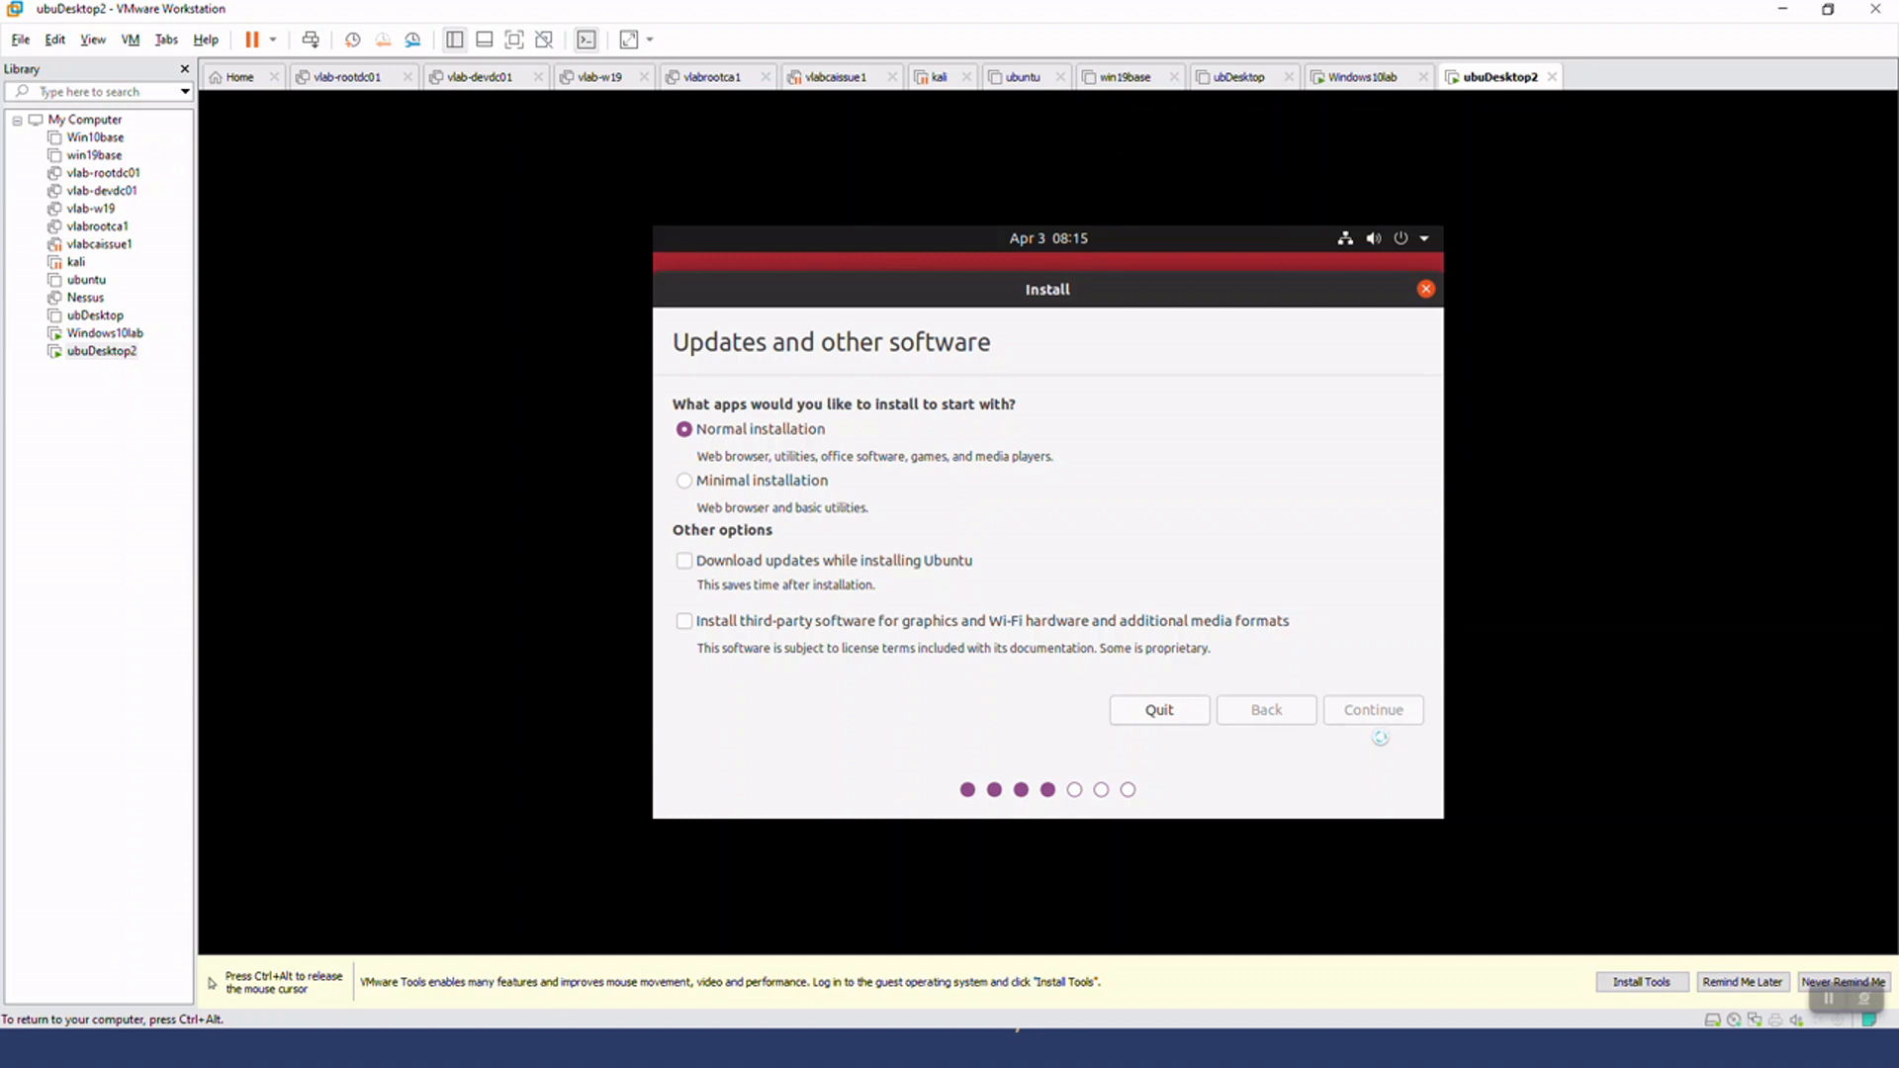
{"action": "left_click", "coordinate": [1742, 982]}
{"action": "left_click", "coordinate": [1157, 649]}
{"action": "left_click", "coordinate": [1157, 649]}
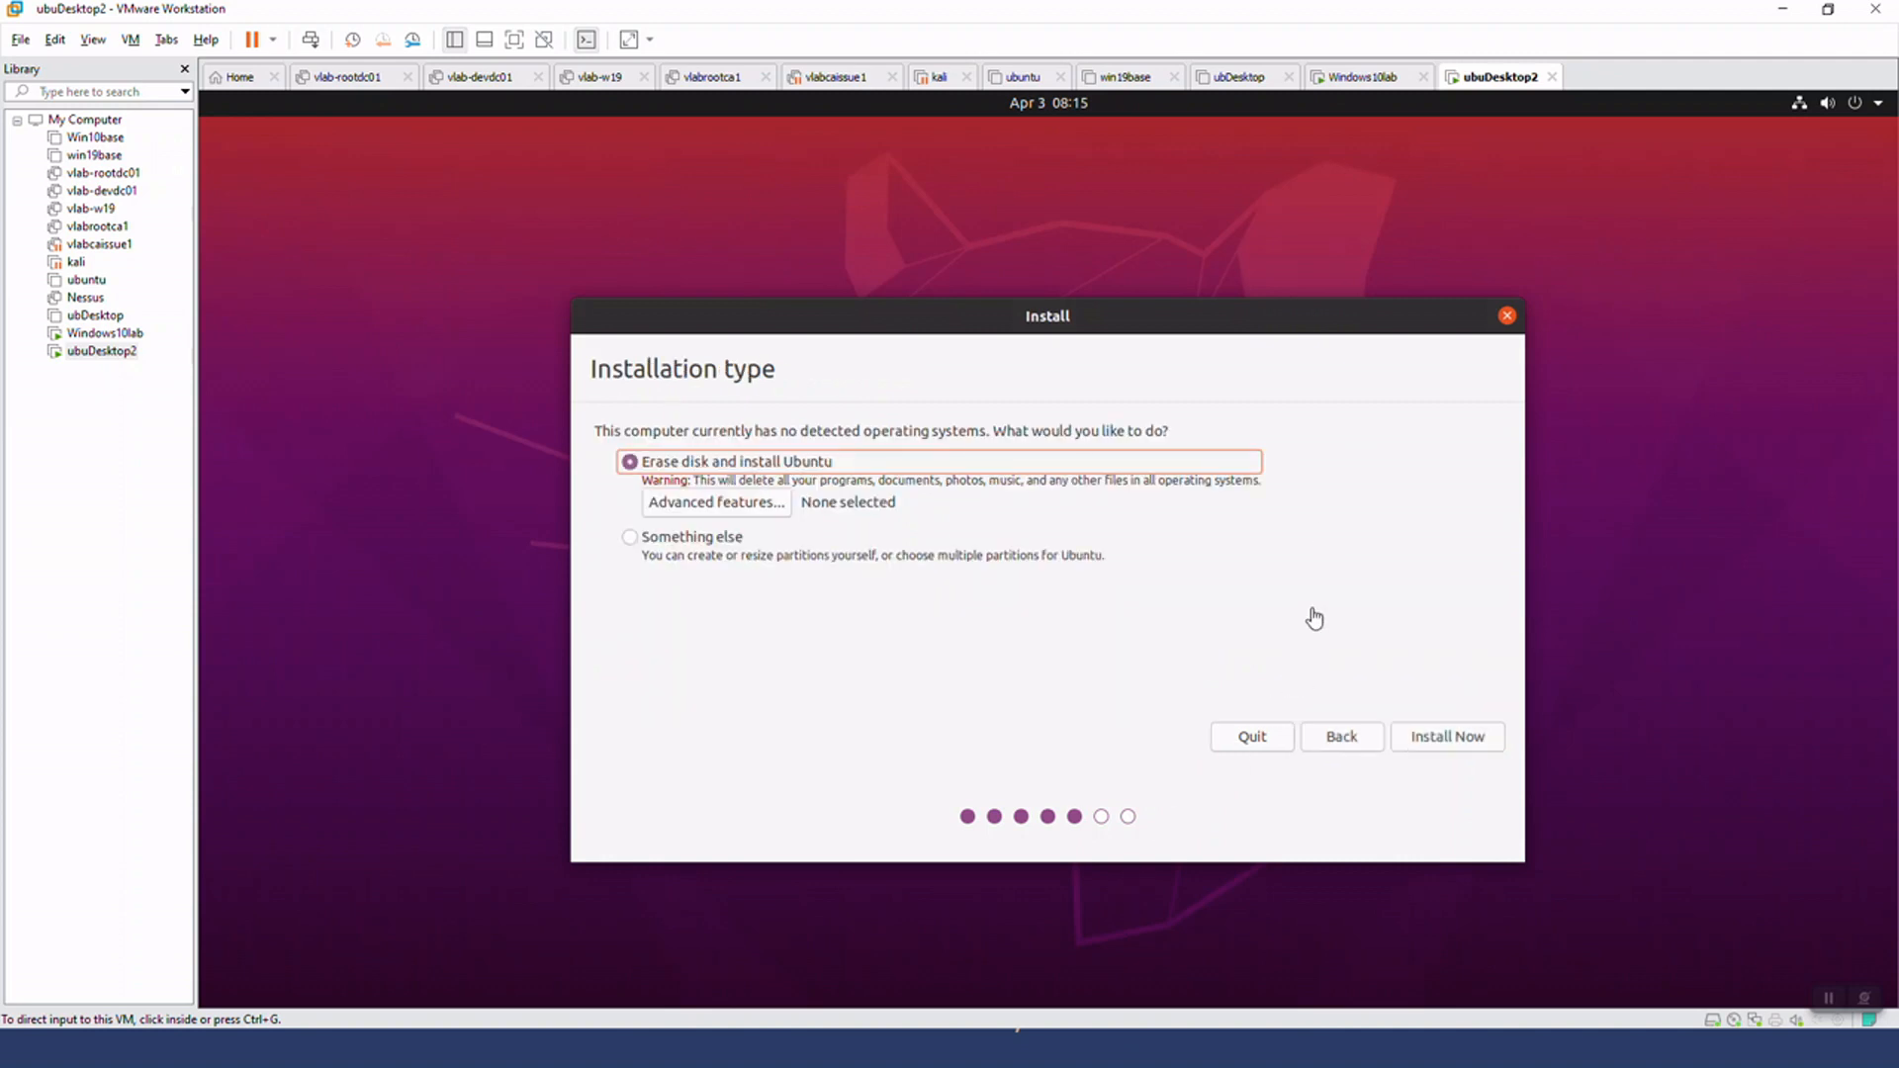
Install Ubuntu with the erase-disk option, confirming the disk changes, and accept Kolkata as the location
{"action": "left_click", "coordinate": [460, 693]}
{"action": "left_click", "coordinate": [1453, 737]}
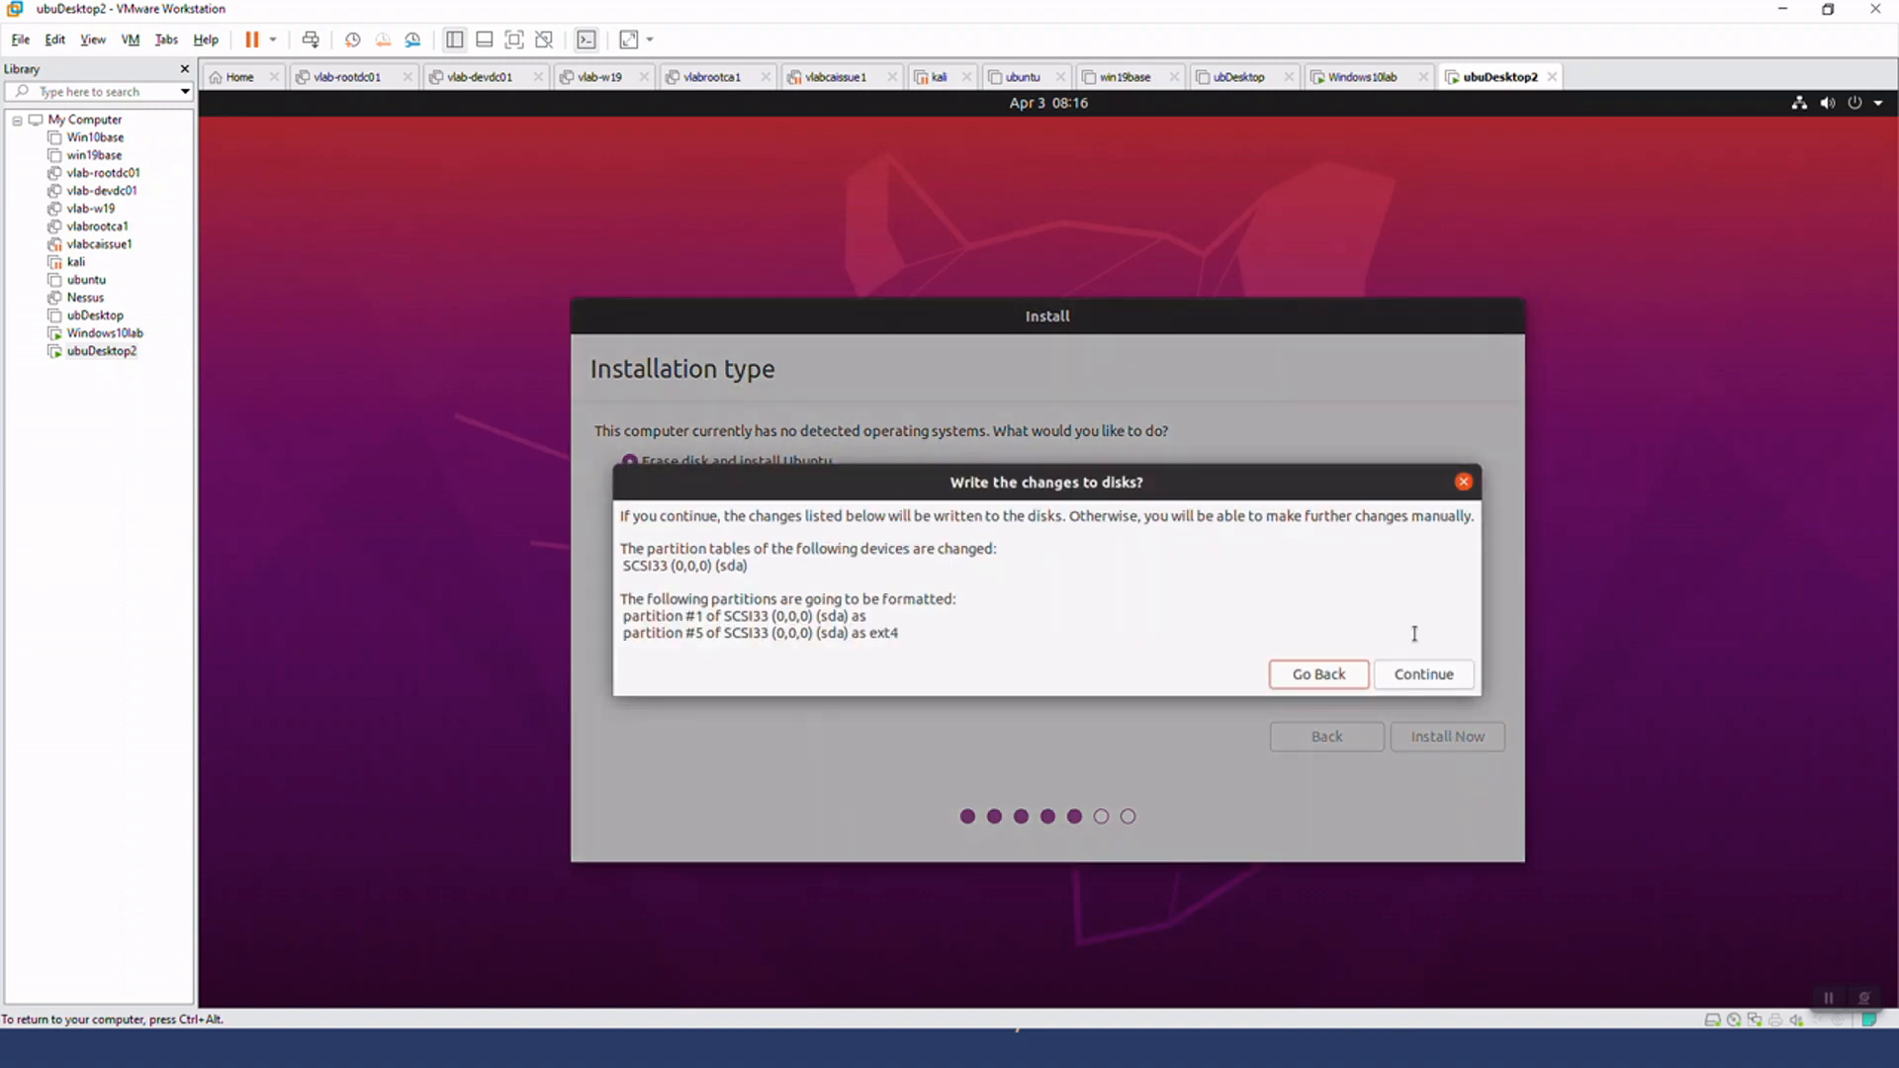
{"action": "left_click", "coordinate": [1440, 673]}
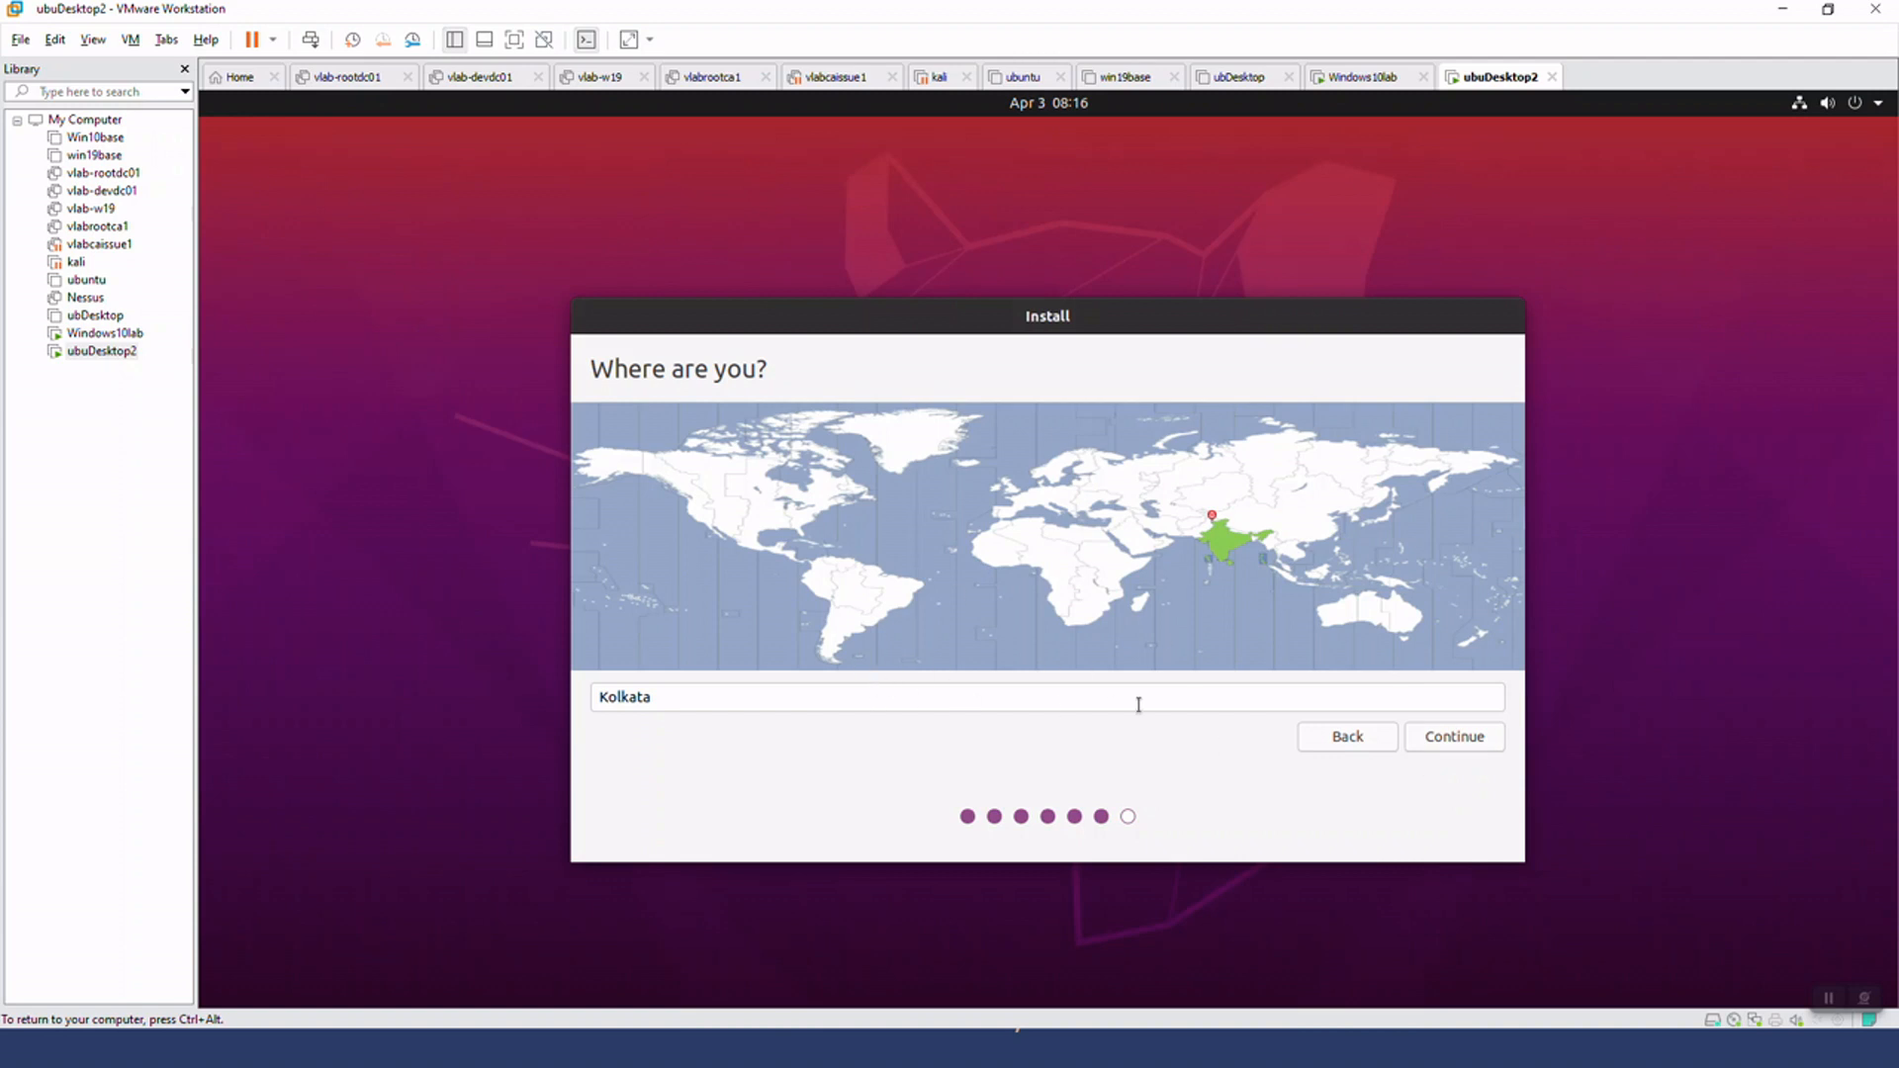
{"action": "left_click", "coordinate": [1441, 742]}
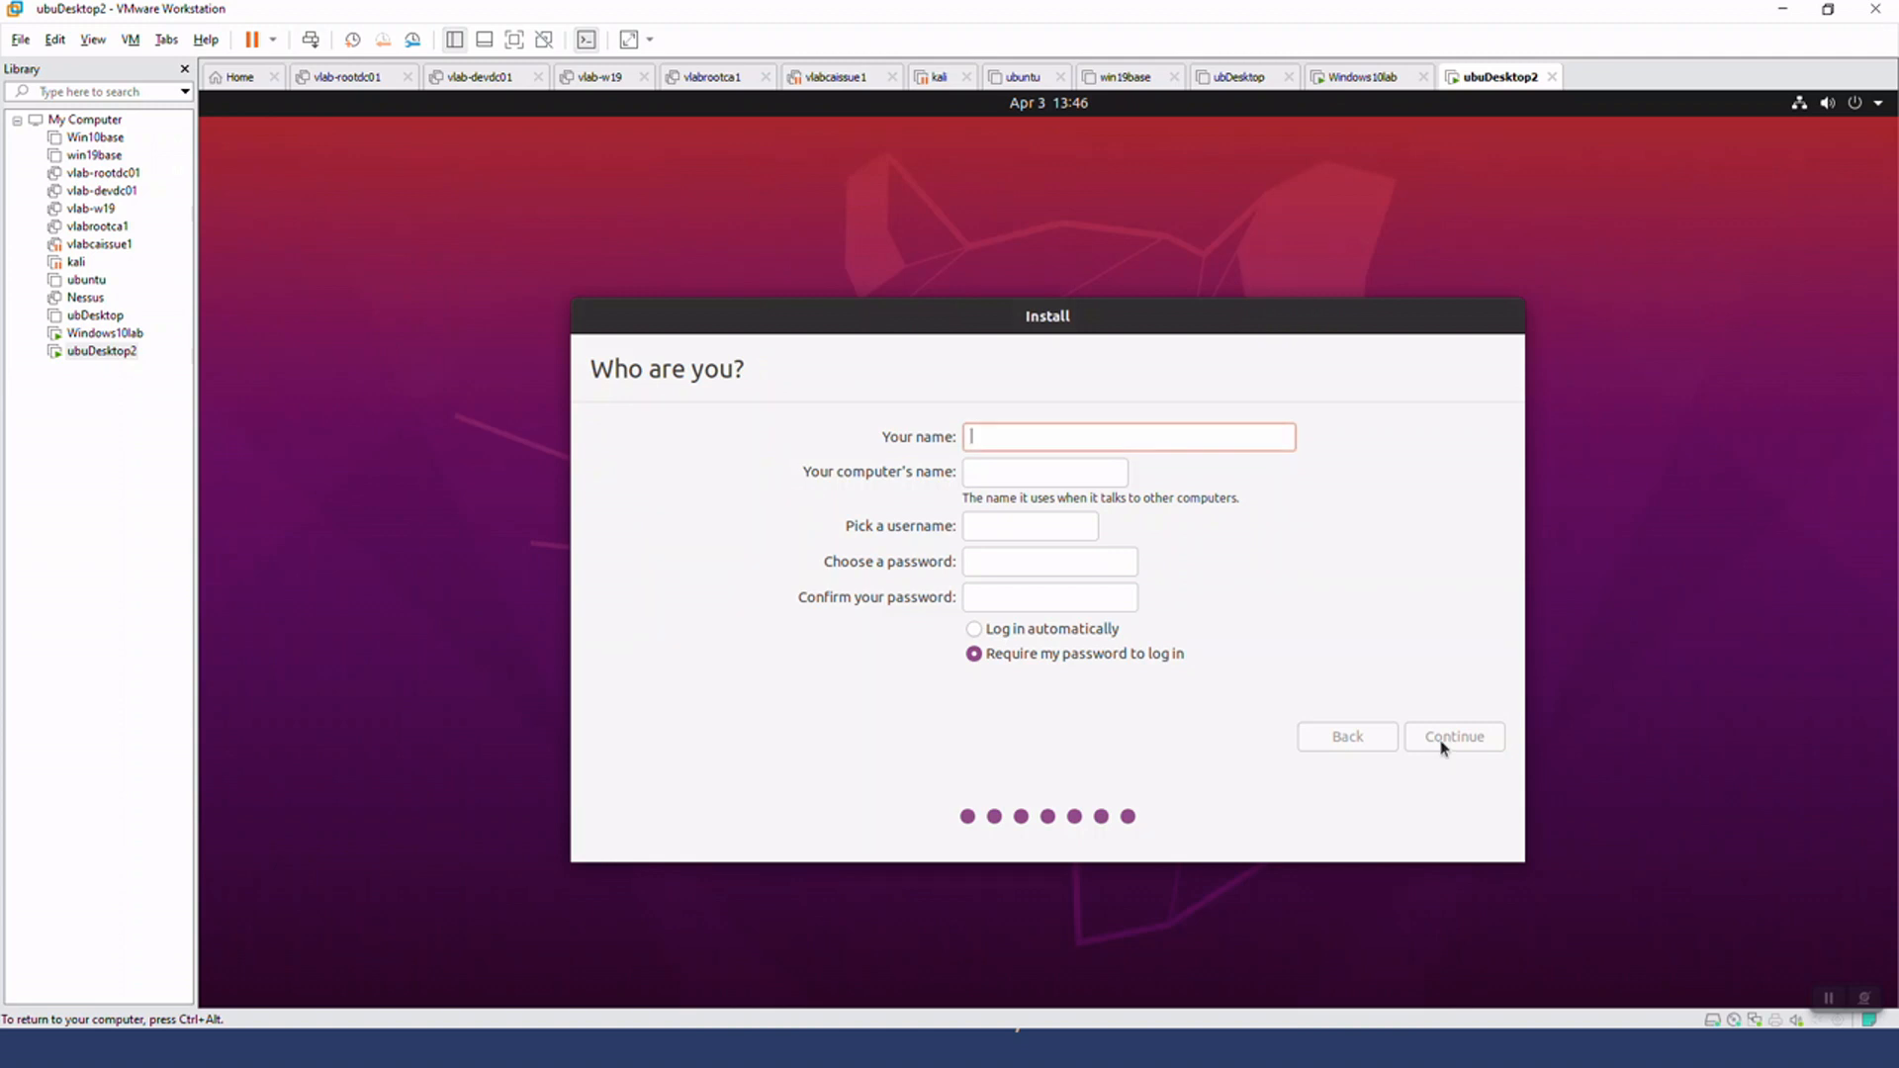
Fill in the Ubuntu account details with the name "PS user machine", computer name psuser-virtual-machine and username psuser
{"action": "type", "text": "psuser"}
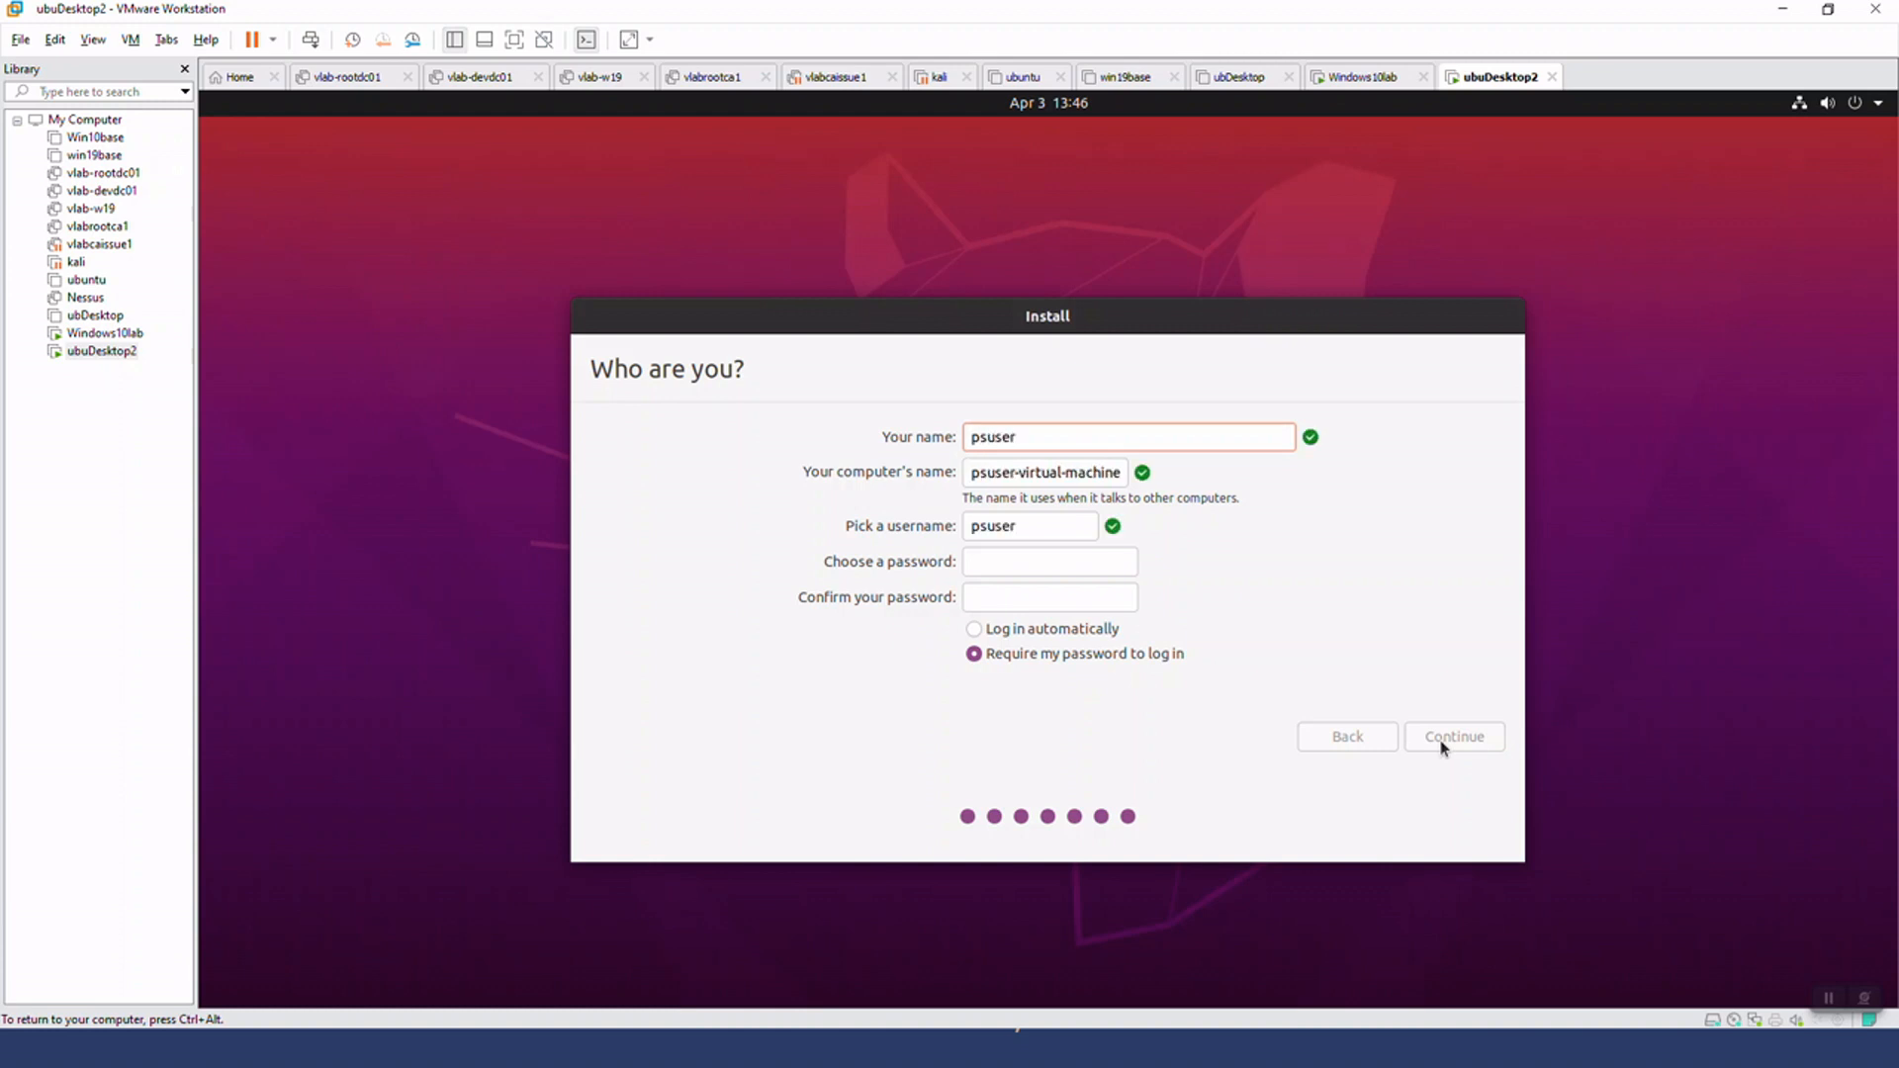
{"action": "key", "text": "Tab"}
{"action": "key", "text": "Tab"}
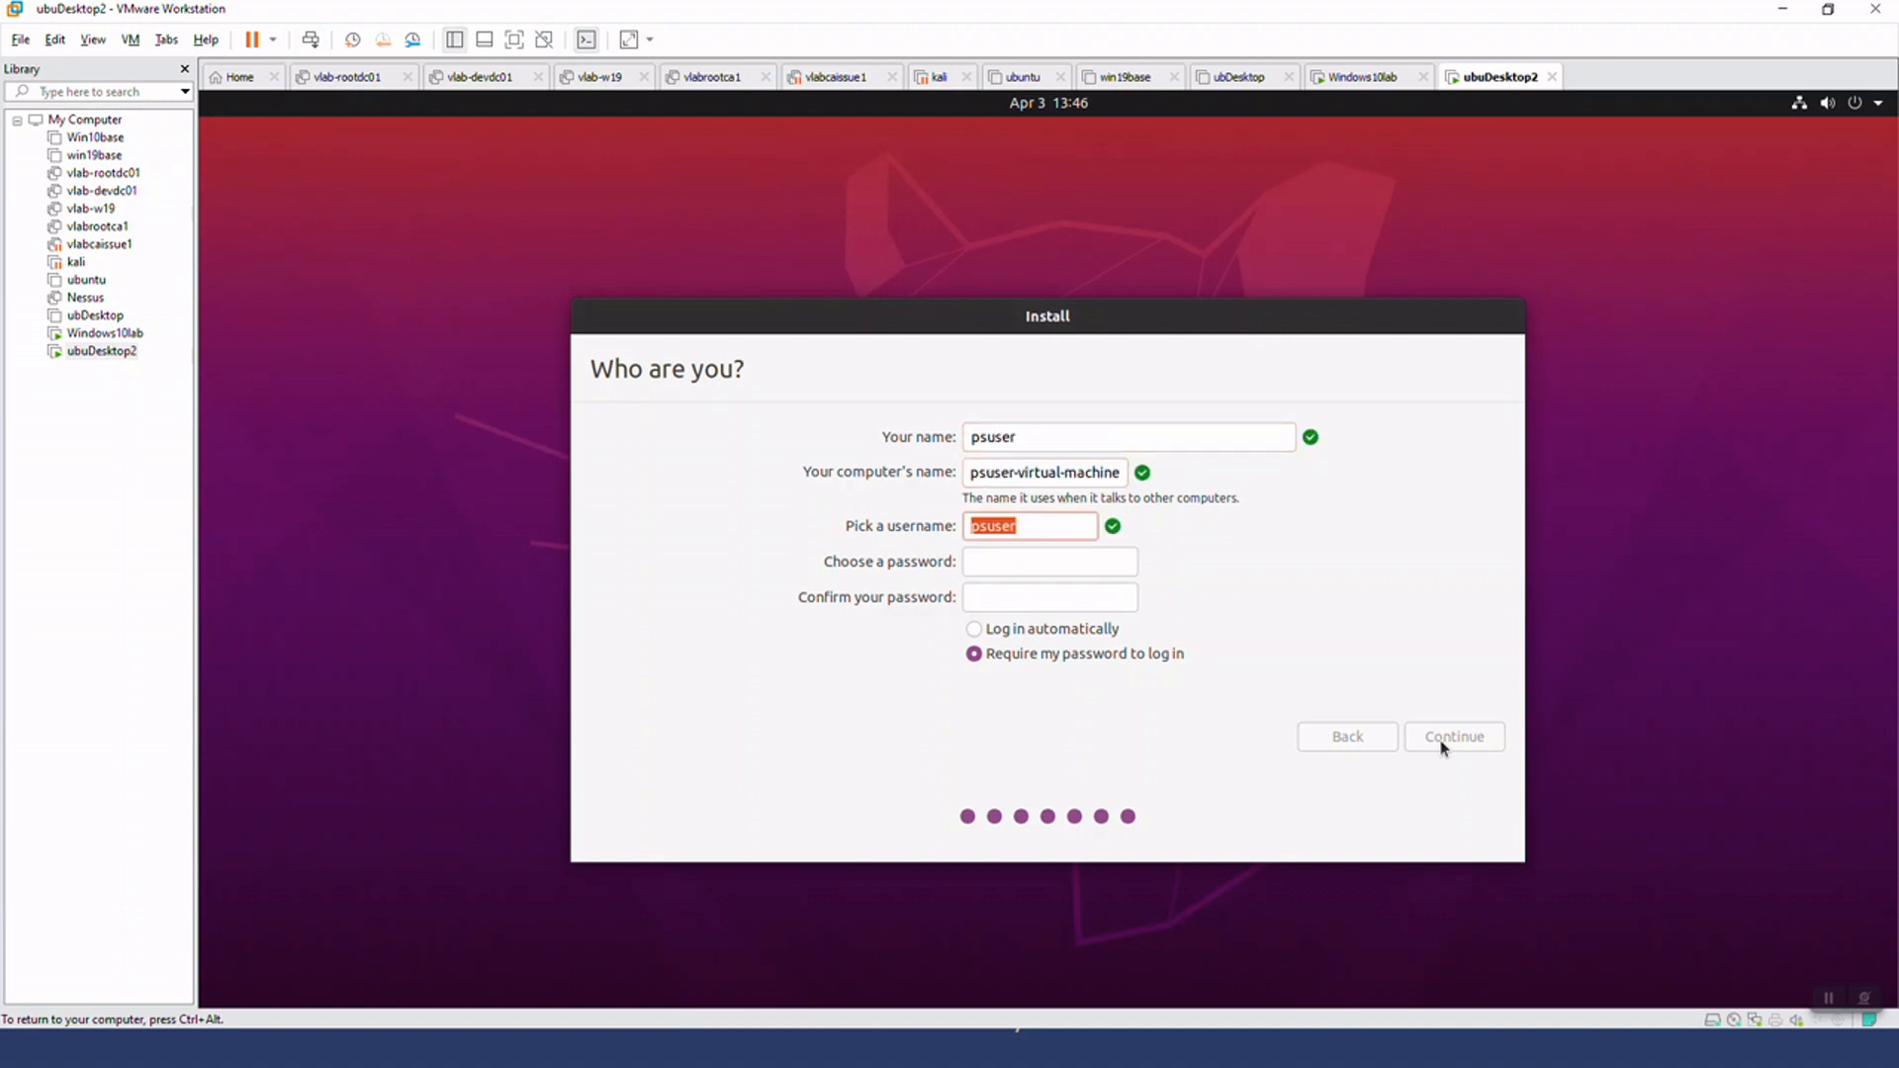
{"action": "key", "text": "shift+Tab"}
{"action": "key", "text": "shift+Tab"}
{"action": "type", "text": "PS user machine"}
Enter and confirm the account password, and continue the Ubuntu installation with automatic login enabled
{"action": "key", "text": "Tab"}
{"action": "key", "text": "Tab"}
{"action": "type", "text": "psuser"}
{"action": "key", "text": "Tab"}
{"action": "type", "text": "Password123!@"}
{"action": "key", "text": "Tab"}
{"action": "type", "text": "Password123!@"}
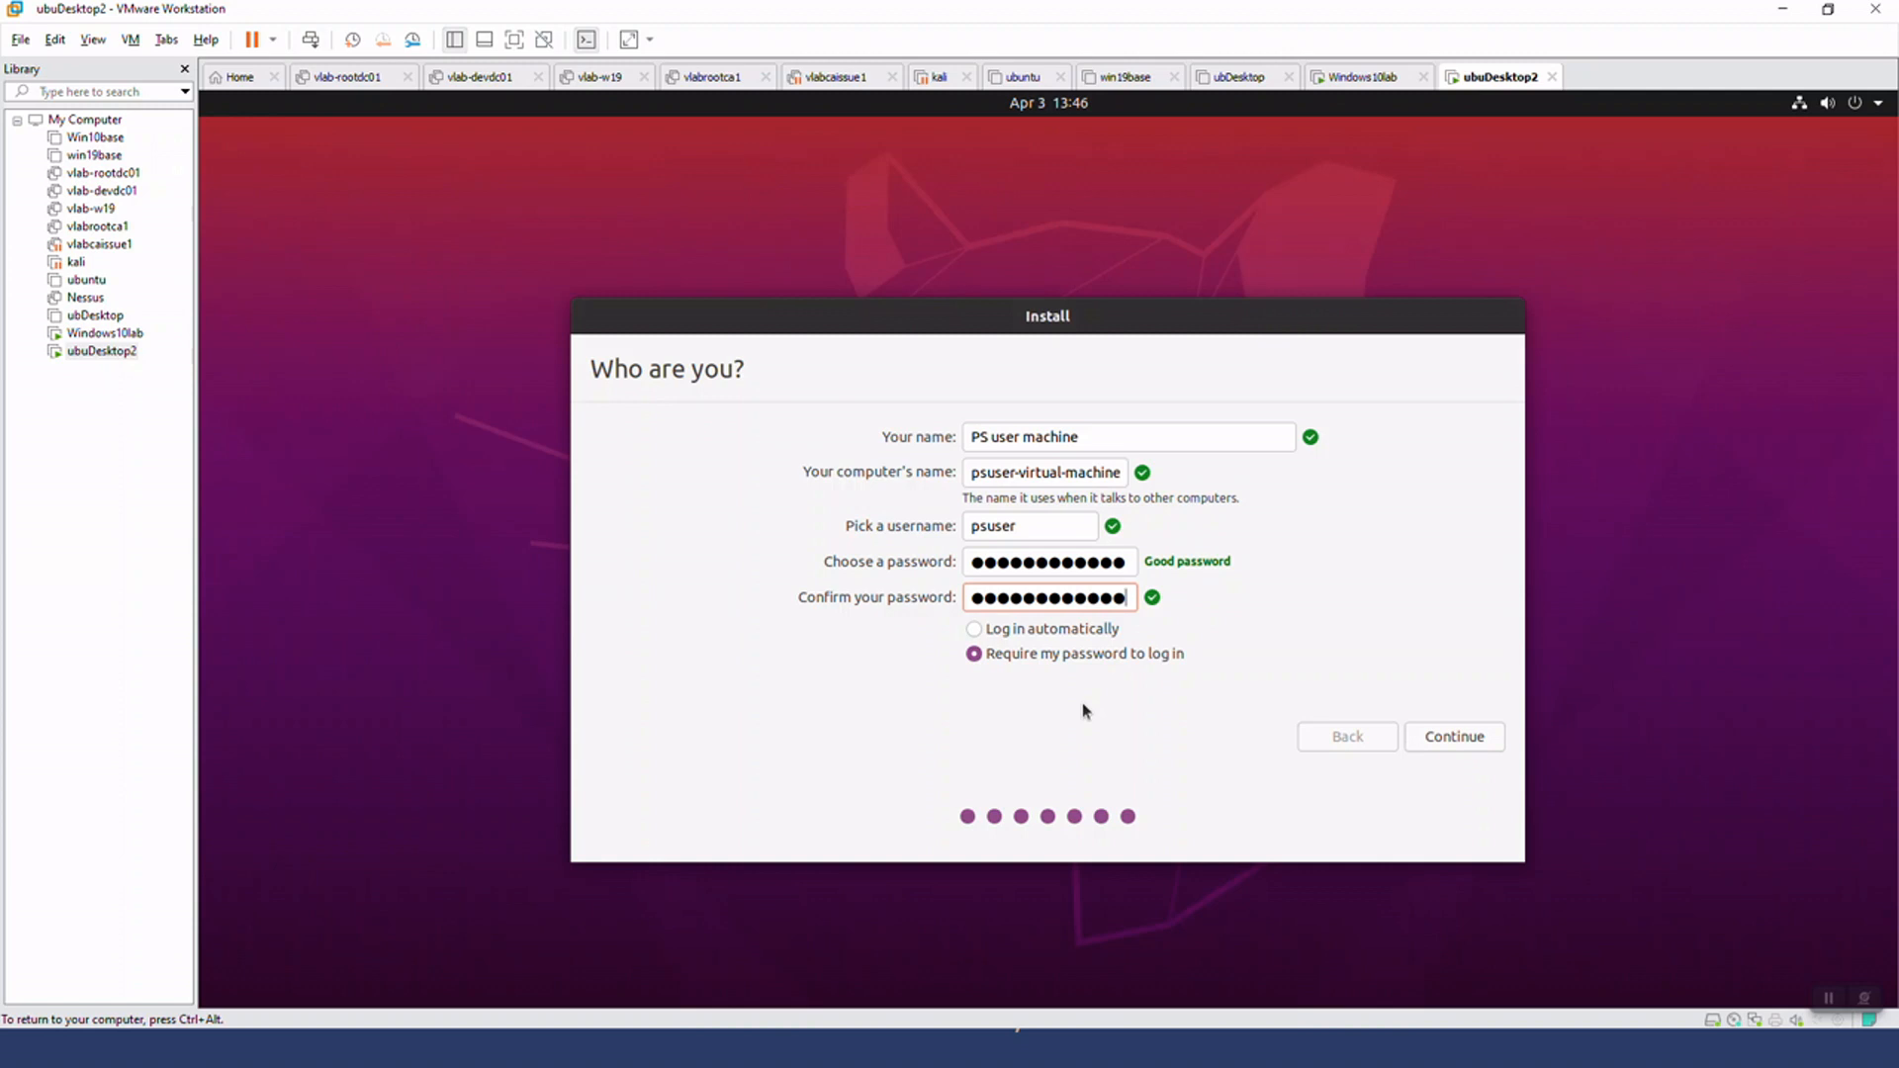
{"action": "left_click", "coordinate": [1063, 631]}
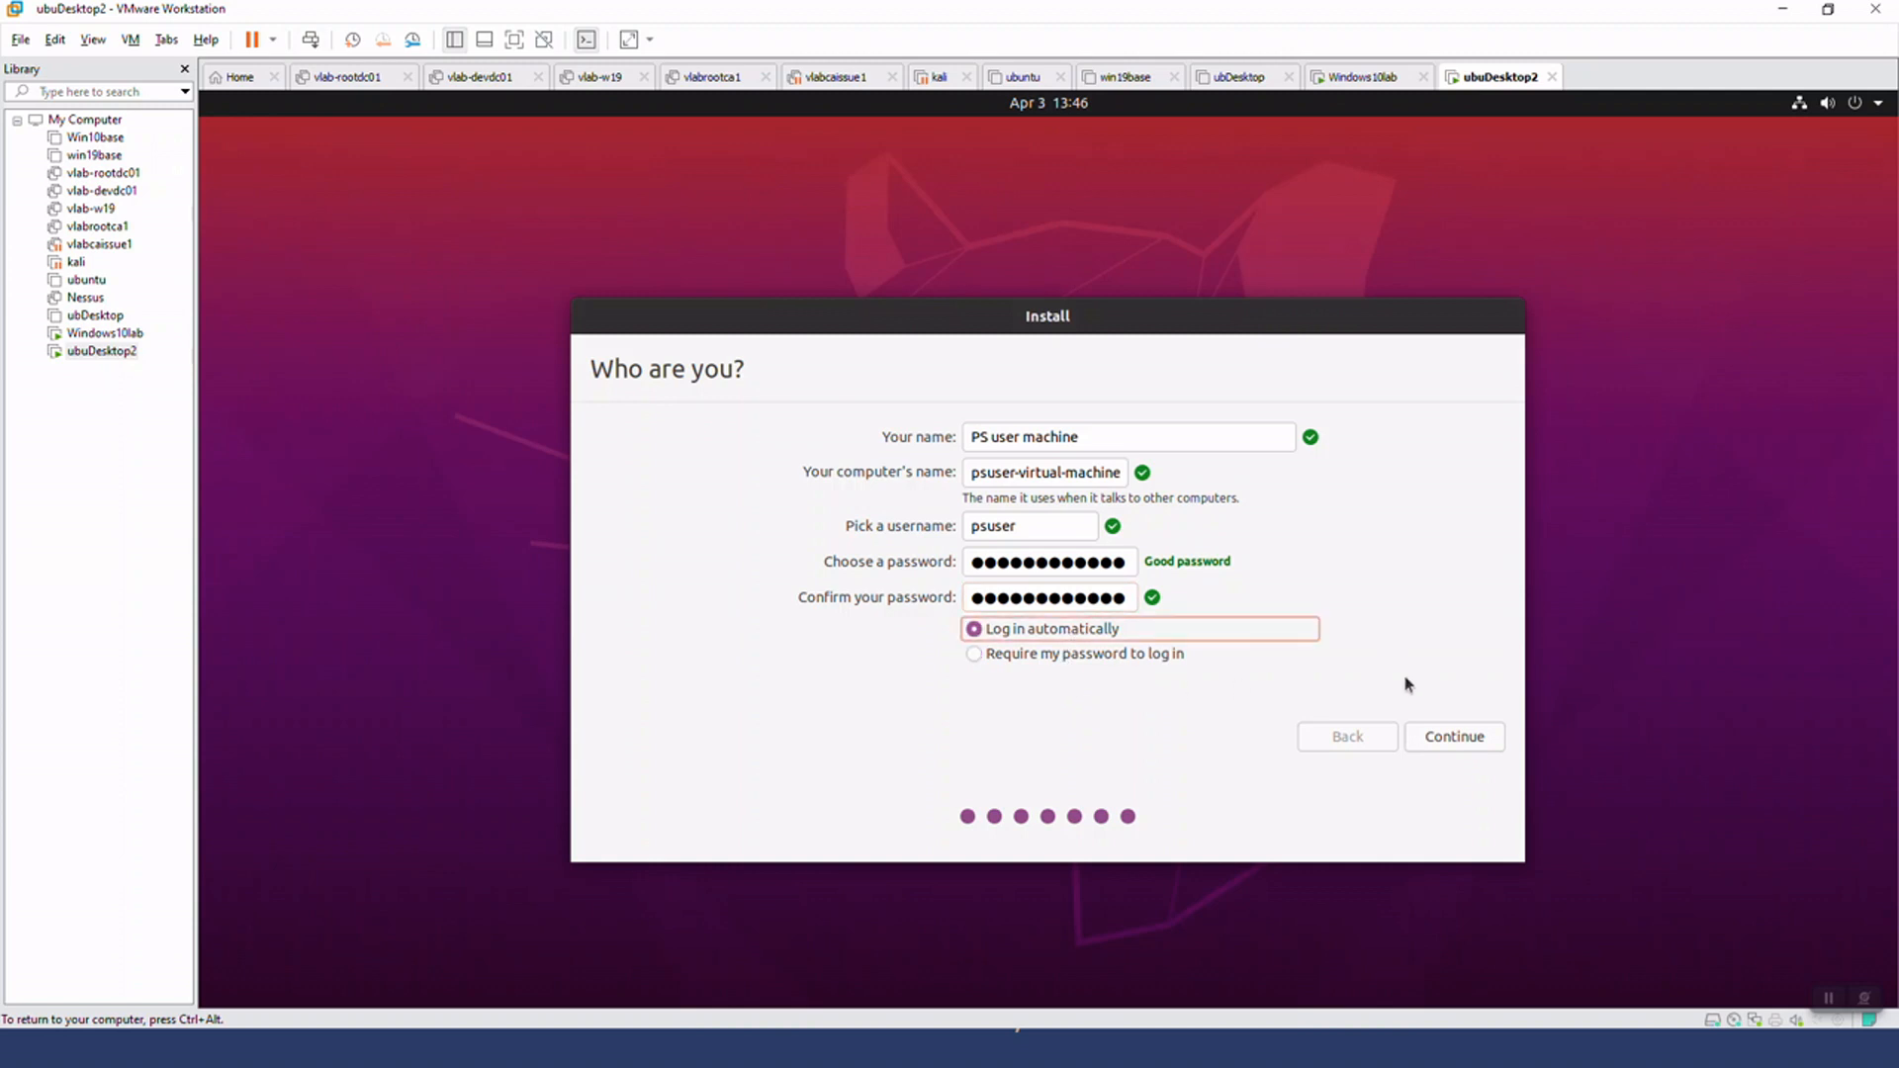
{"action": "left_click", "coordinate": [1472, 742]}
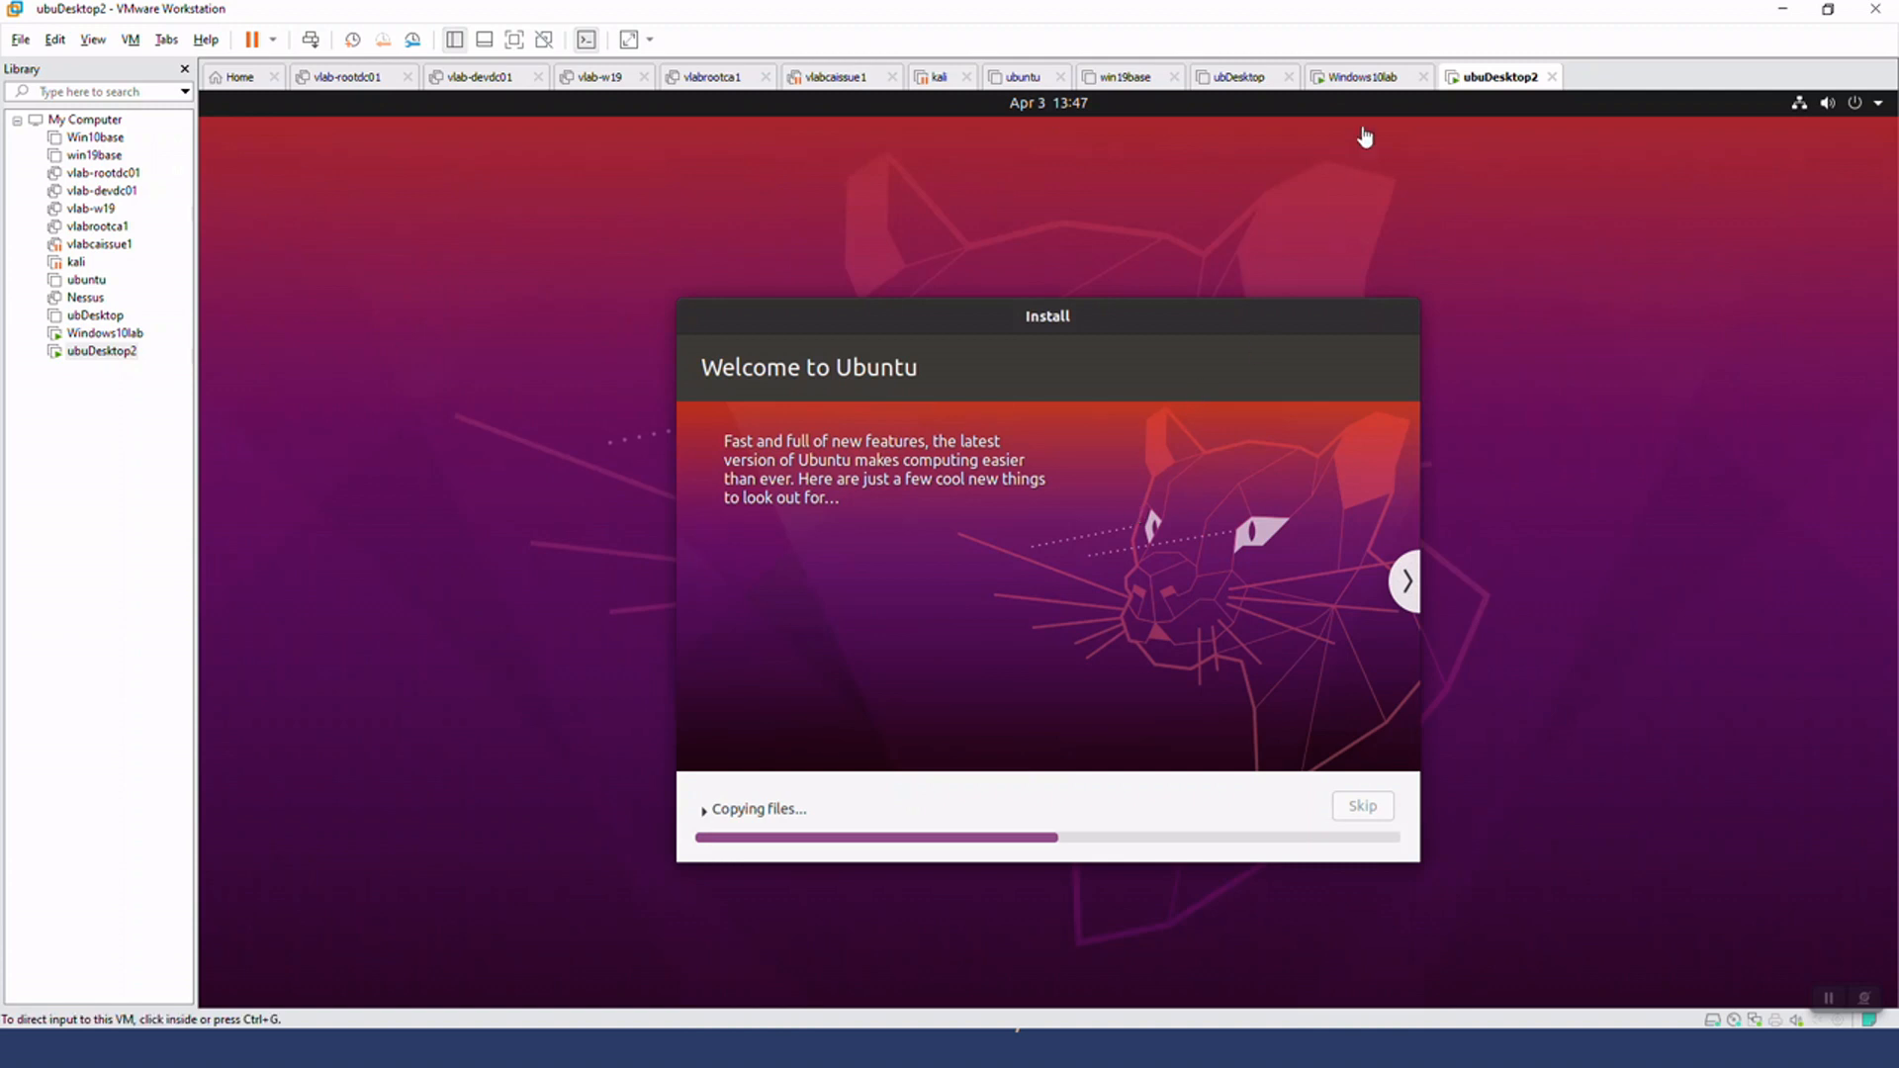
Check the Windows installation progress in Windows10lab, and switch to PowerPoint's slide on installing an operating system in a VM
{"action": "left_click", "coordinate": [1365, 79]}
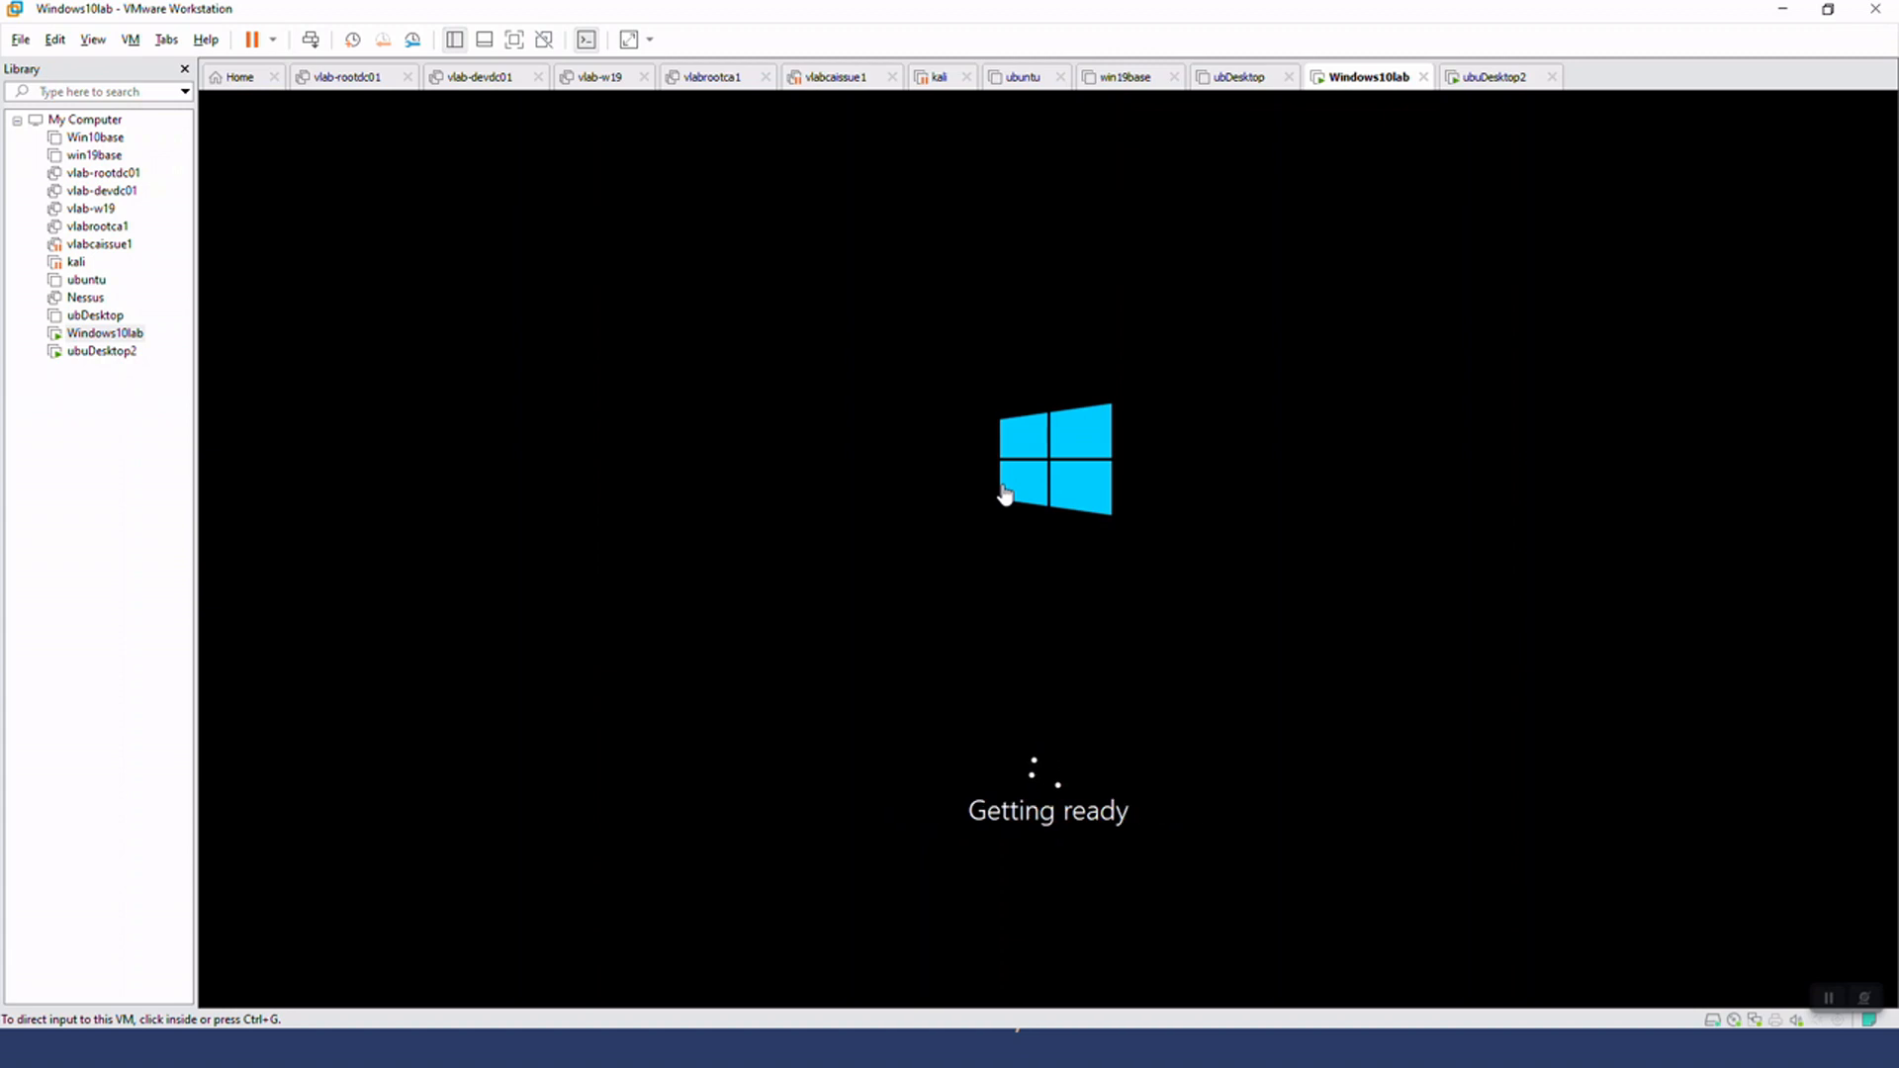
{"action": "key", "text": "alt+Tab"}
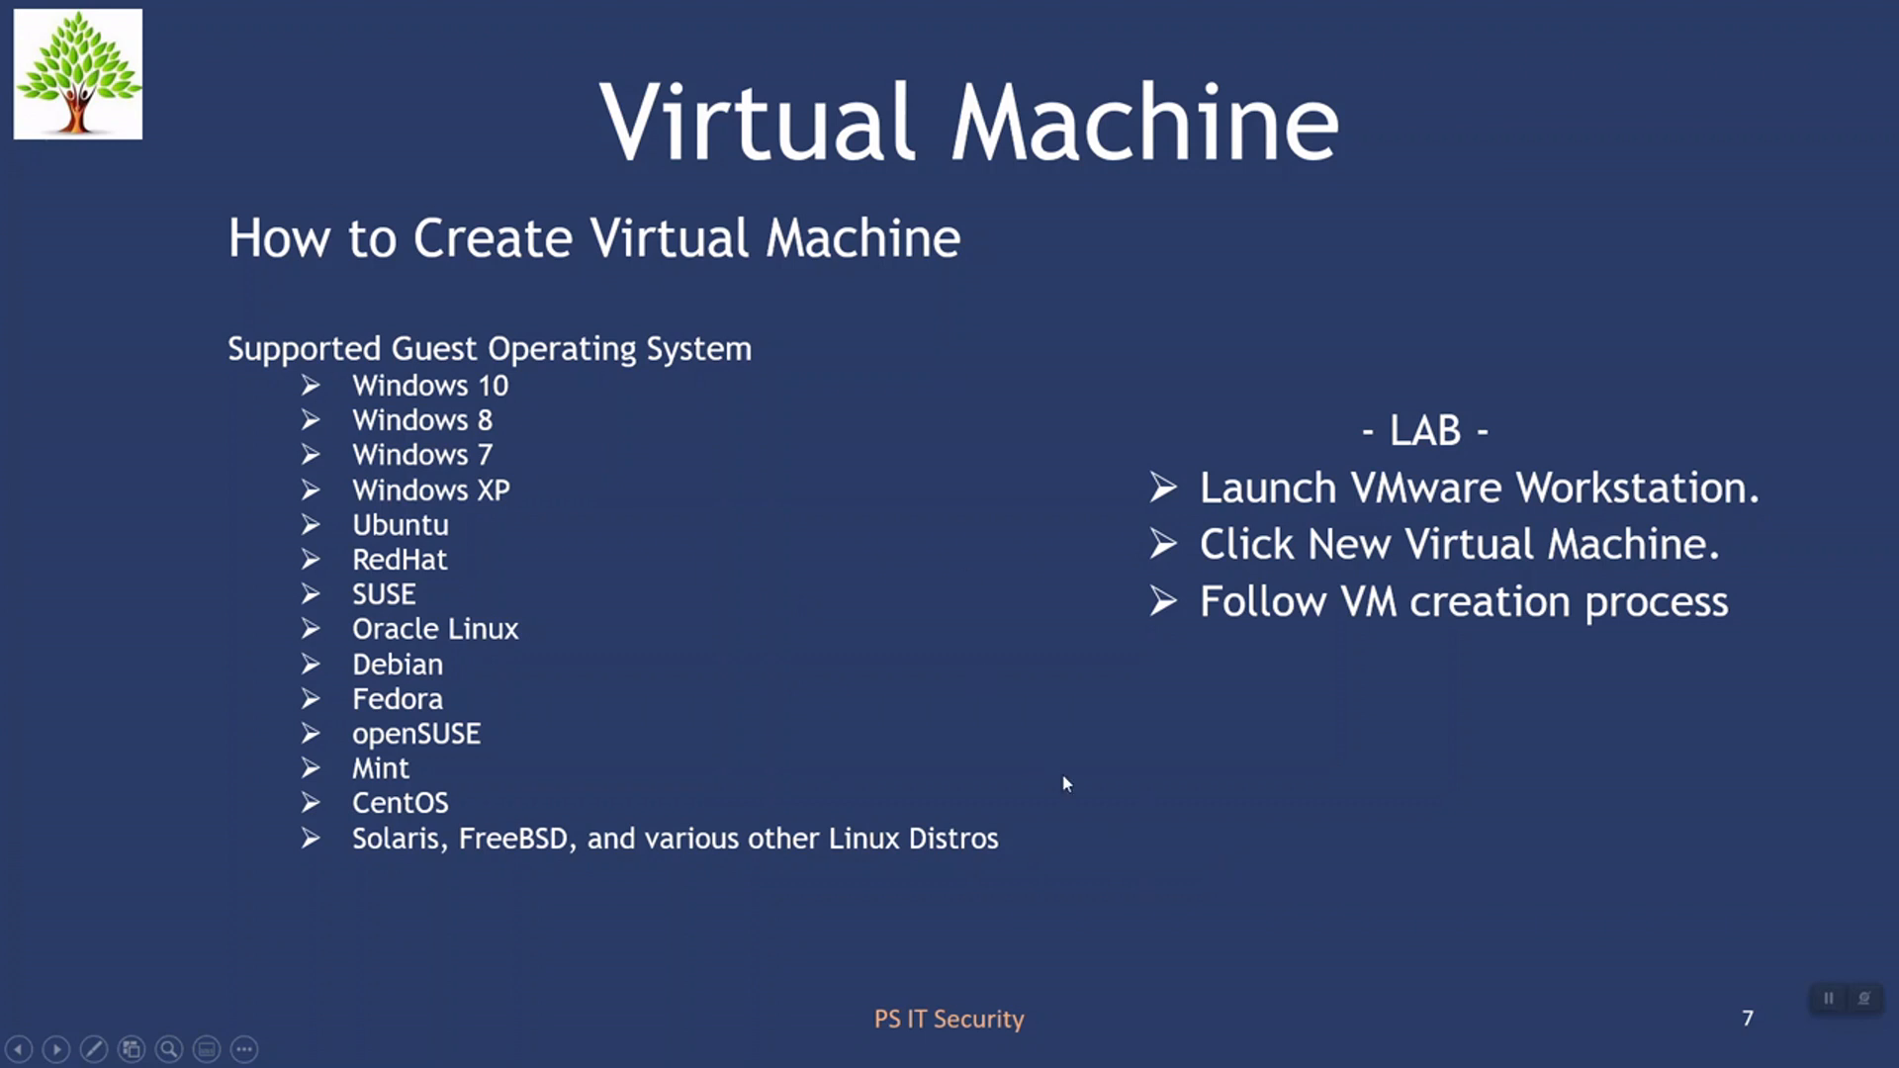
{"action": "key", "text": "Right"}
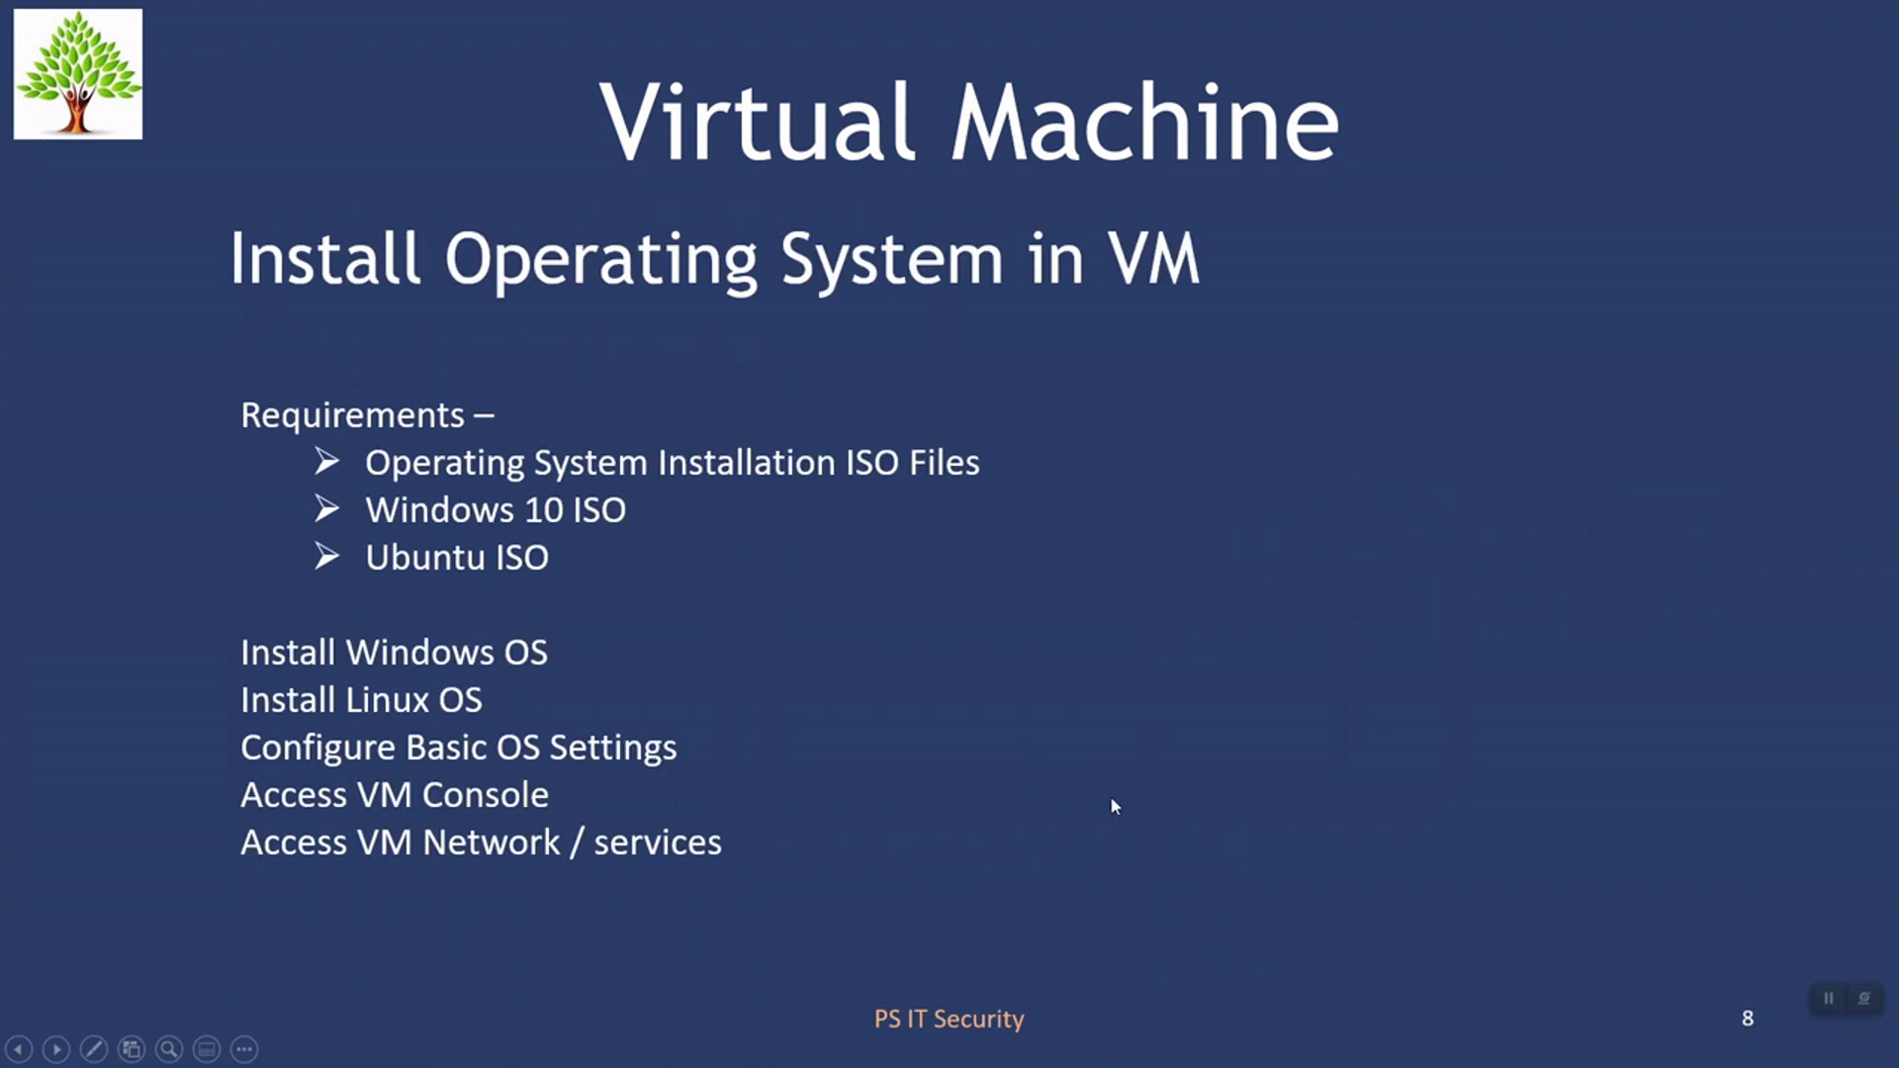